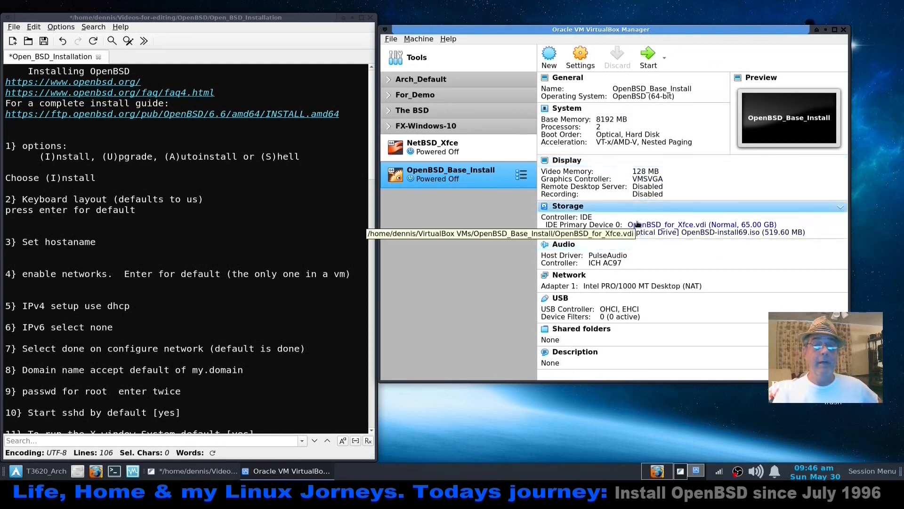
Start the OpenBSD_Base_Install virtual machine and enlarge its window beside the installation notes
left_click(649, 57)
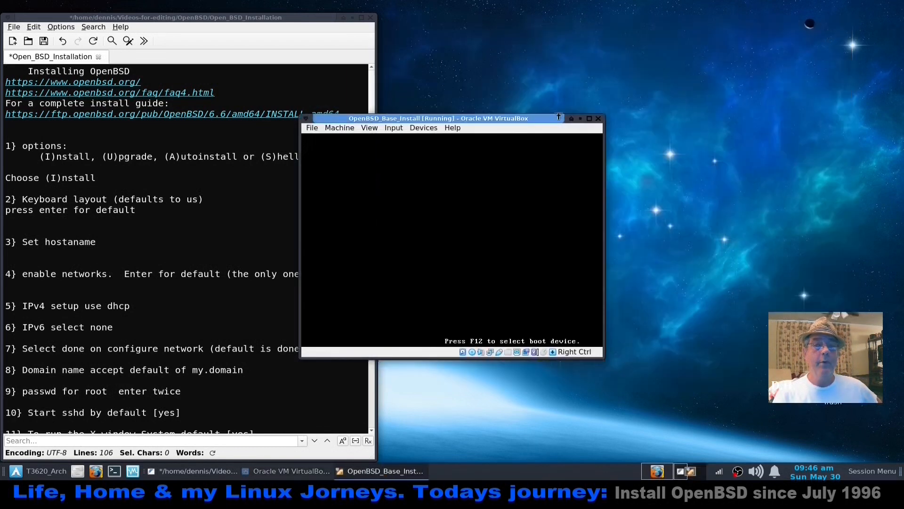
left_click_drag(558, 117, 611, 66)
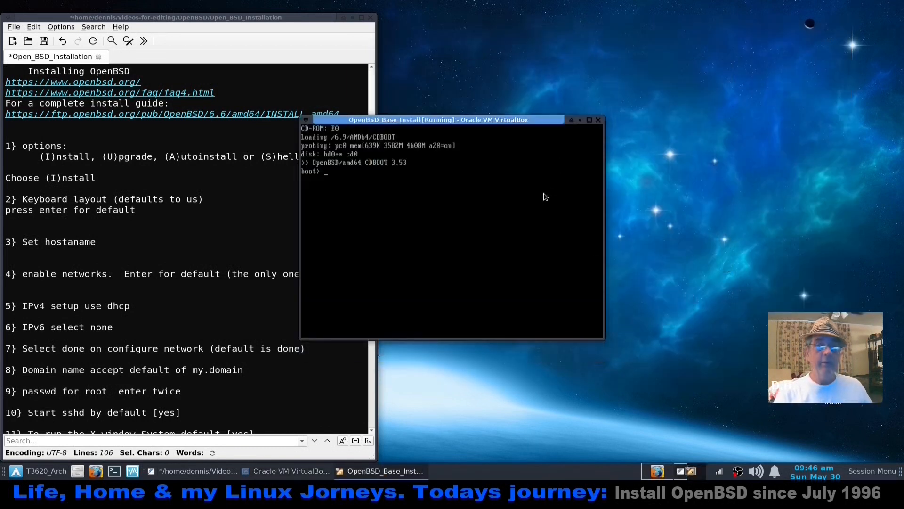
left_click_drag(473, 123, 554, 22)
left_click_drag(684, 239, 773, 441)
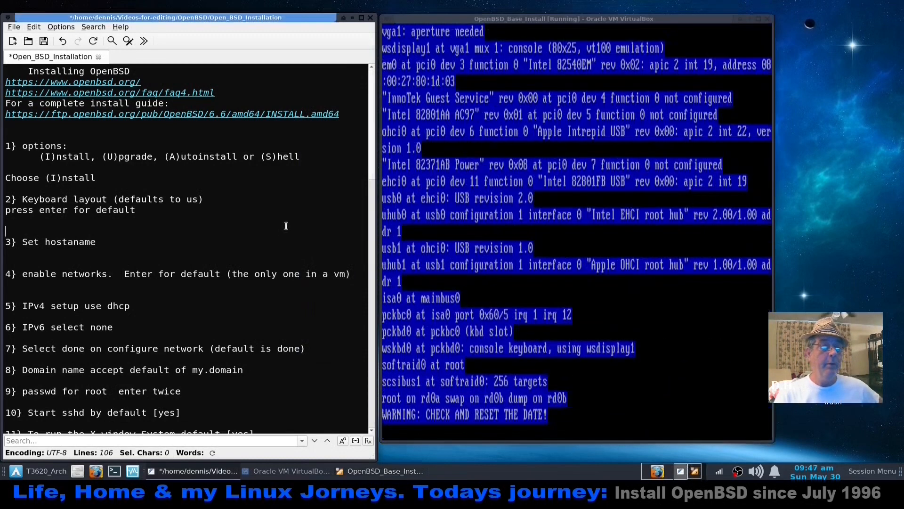
left_click(6, 149)
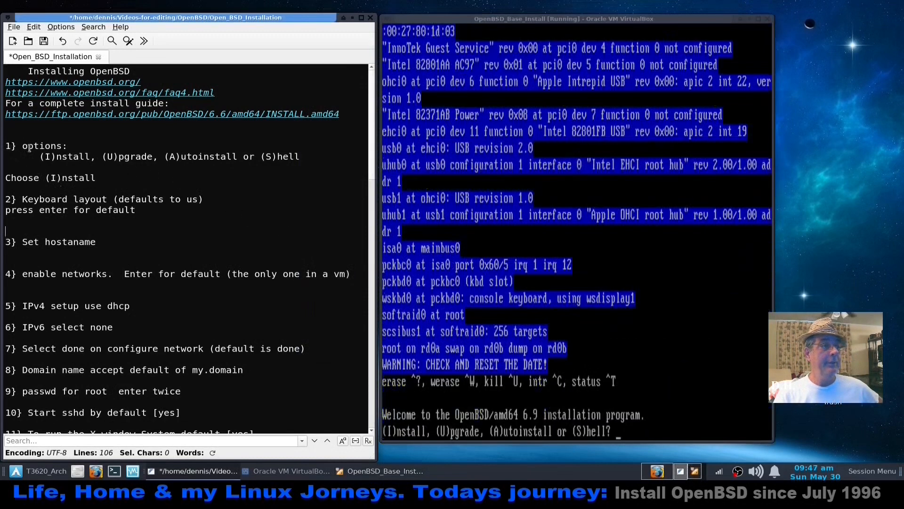
left_click(686, 338)
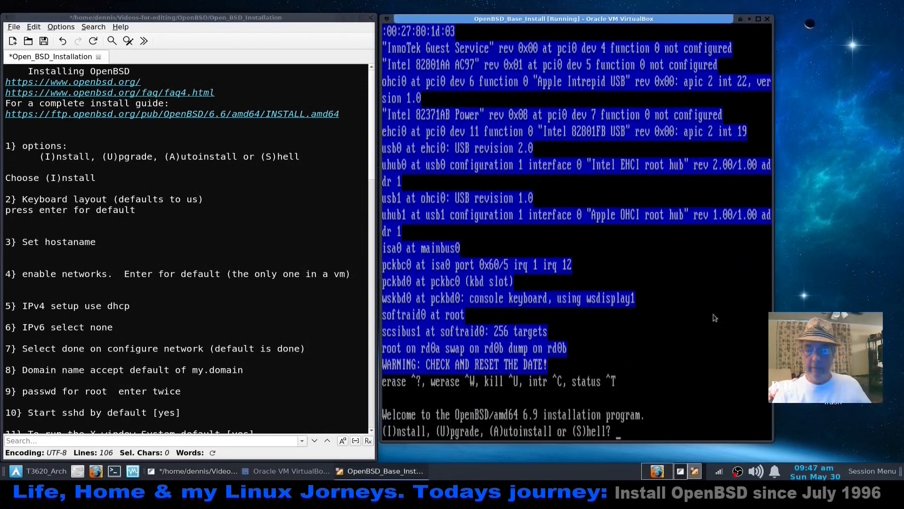
left_click_drag(773, 273, 804, 273)
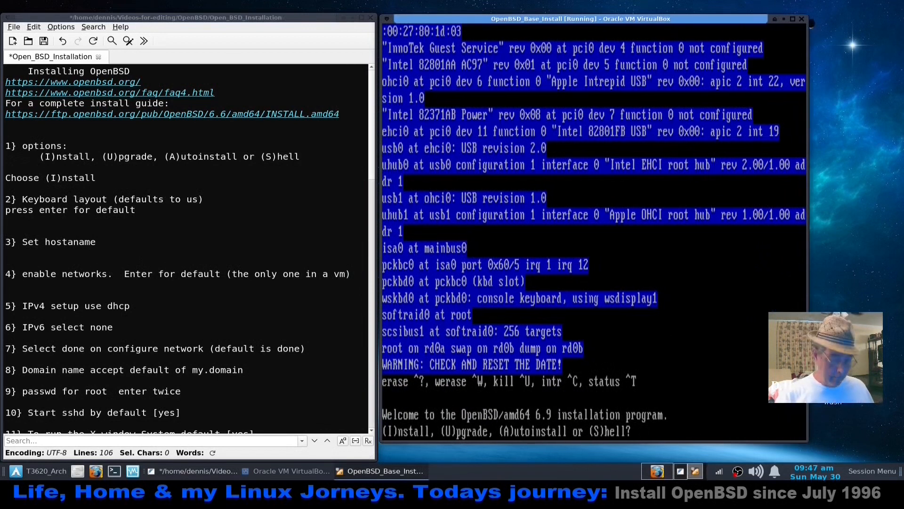
Begin a fresh OpenBSD install with the us keyboard layout and openbsdvm as the system hostname
type("I")
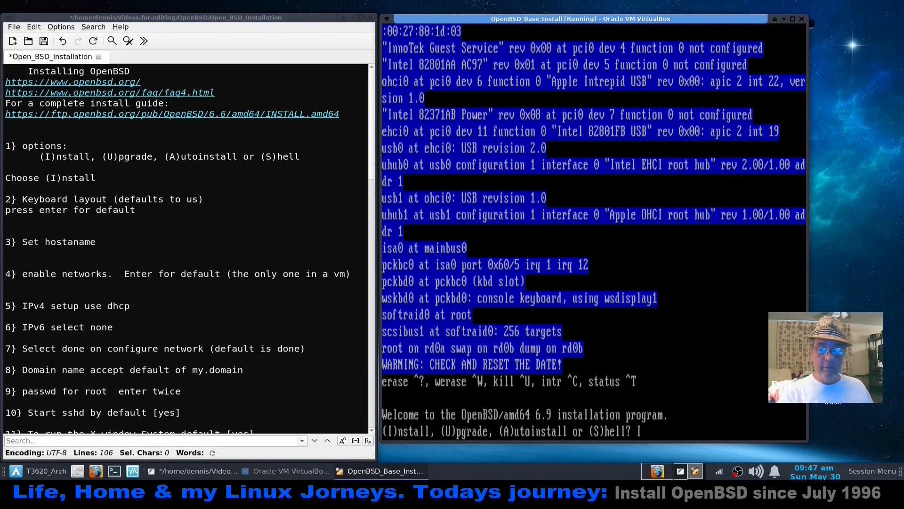
key("Return")
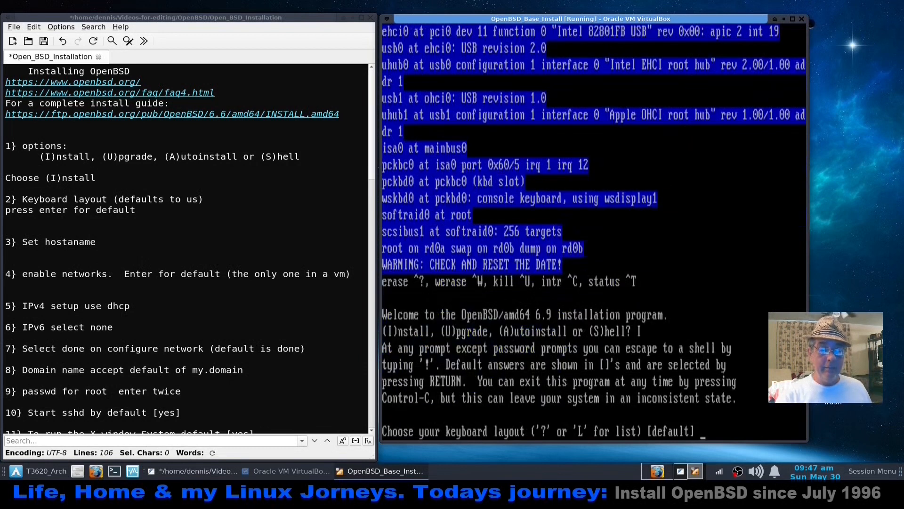
type("us")
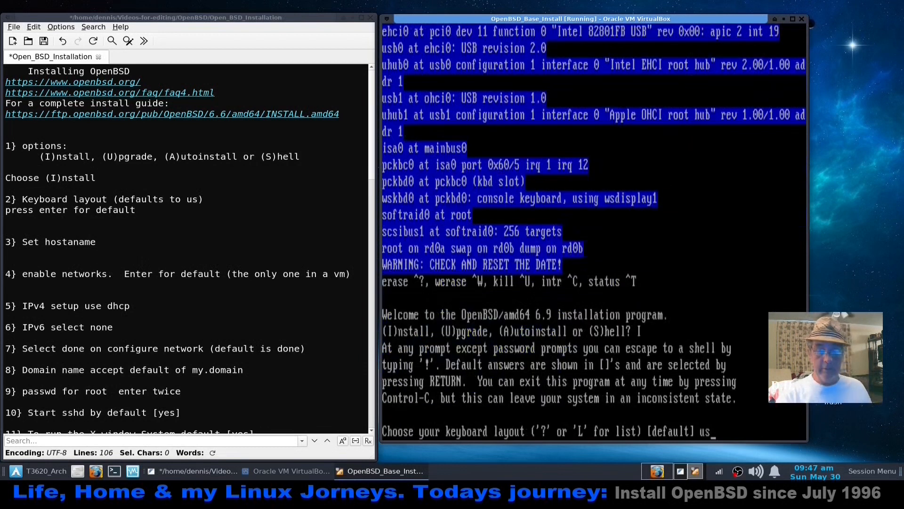
key("Return")
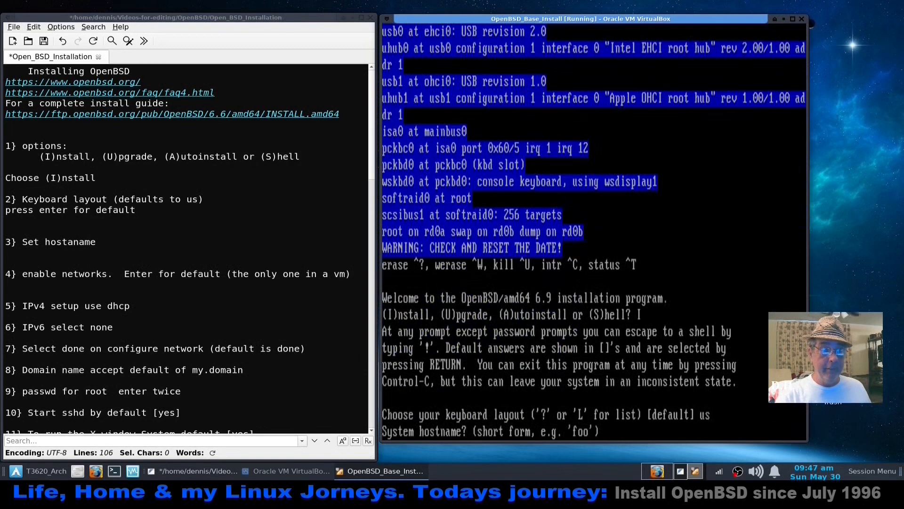
type("openbsdvm")
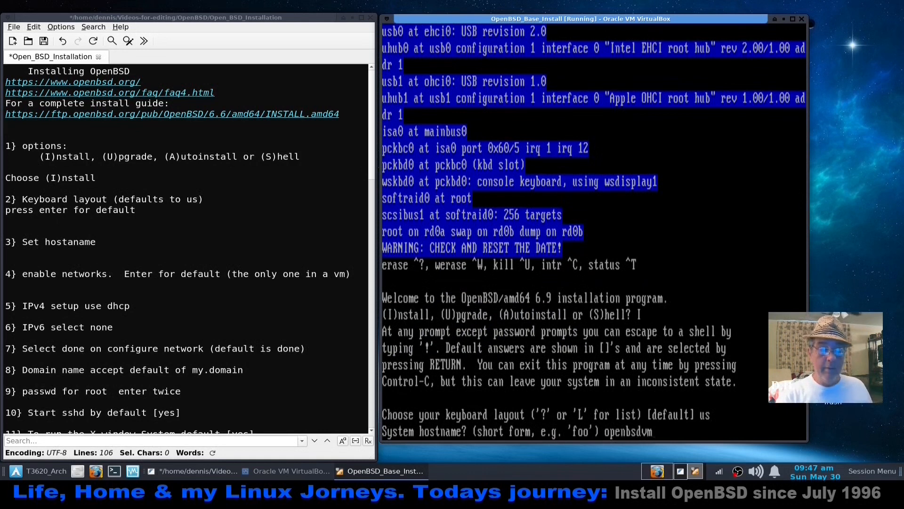
key("Return")
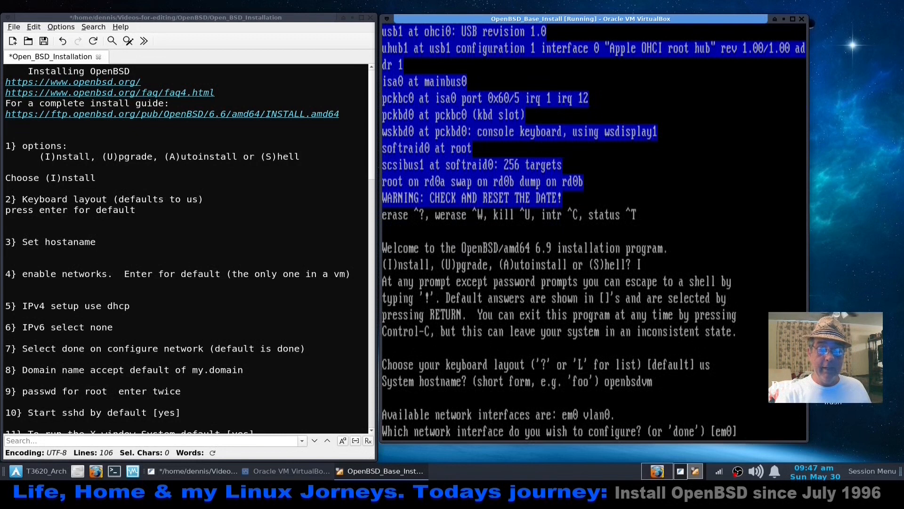
Configure network interface em0 with dhcp for IPv4 and none for IPv6, finishing with the default DNS domain my.domain
key("Return")
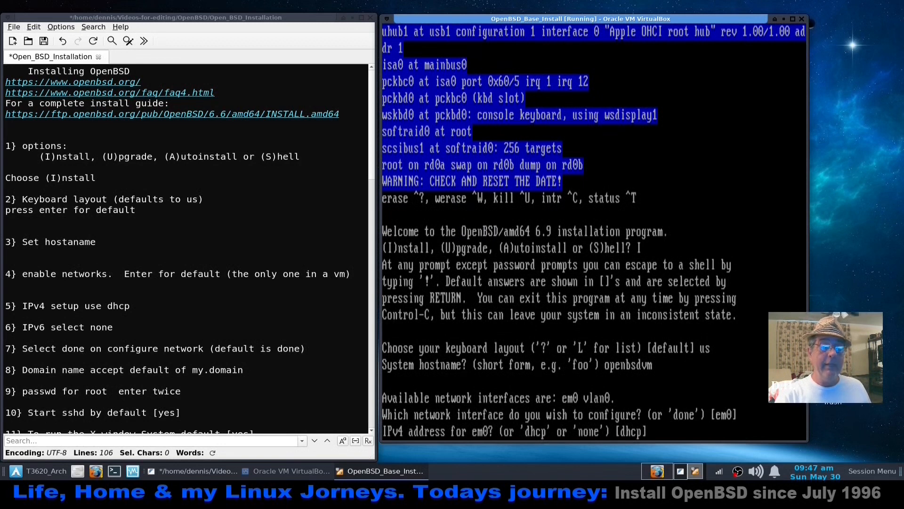
key("Return")
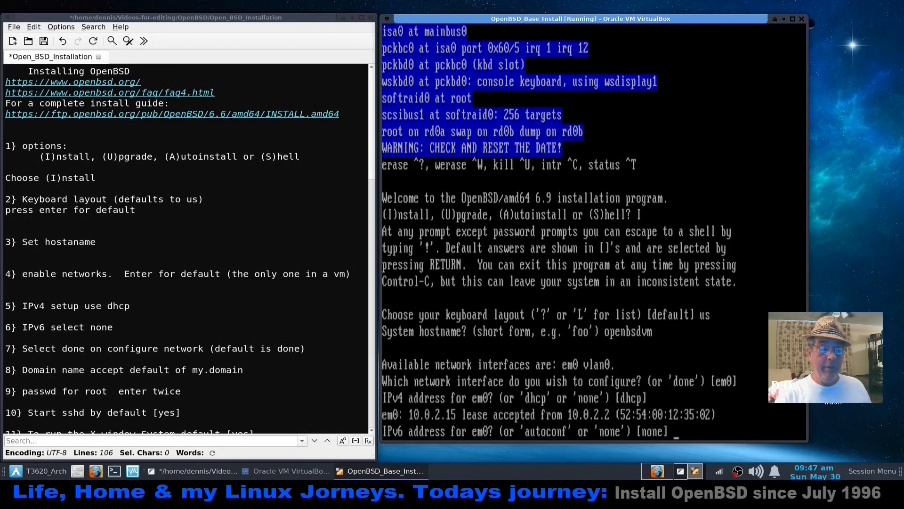
type("none")
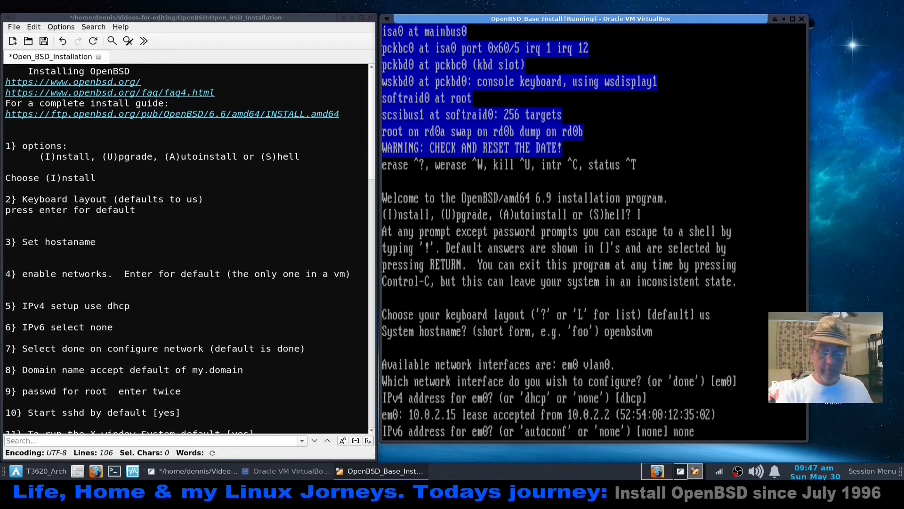
key("Return")
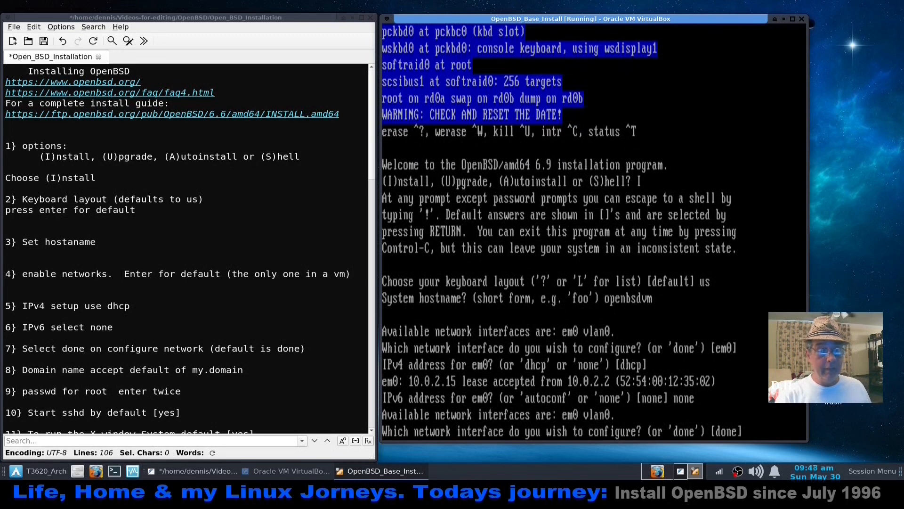
key("Return")
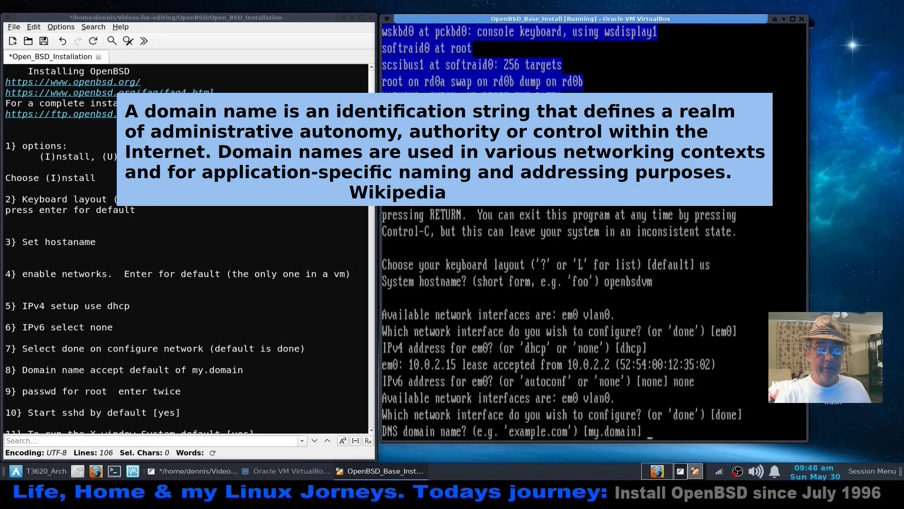
key("Return")
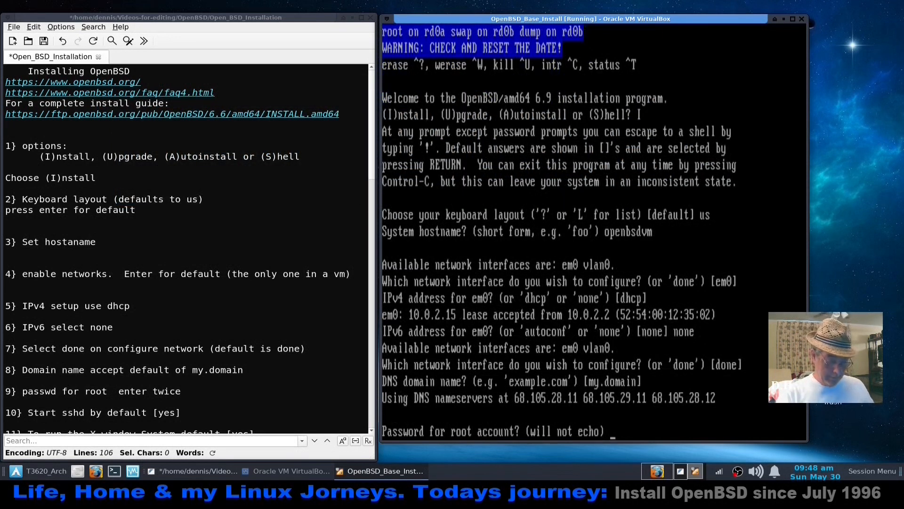
Enter and repeat the password for the root account
key("Return")
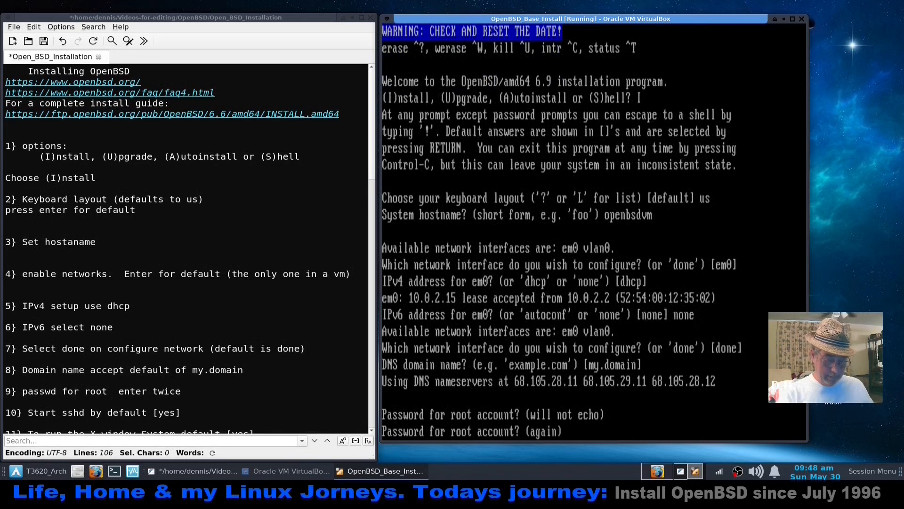
key("Return")
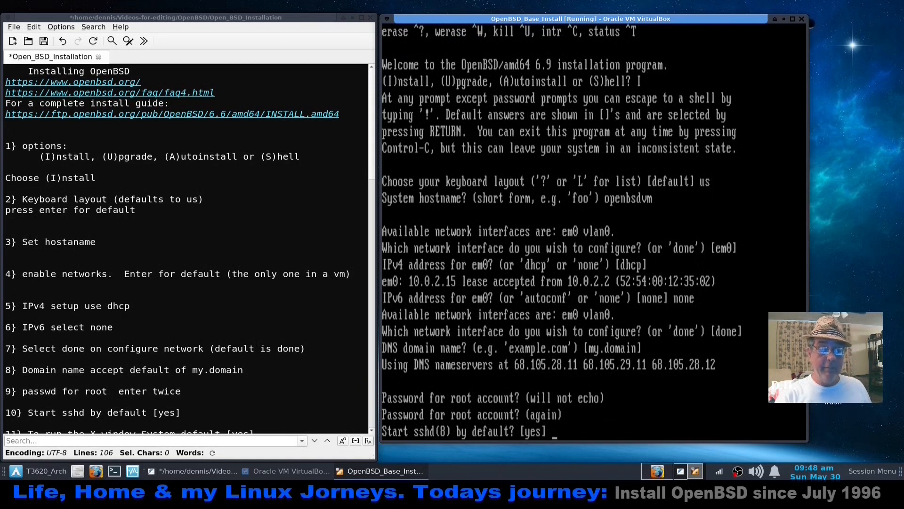
Accept the defaults to start sshd and expect the X Window System, without having xenodm start it
key("Return")
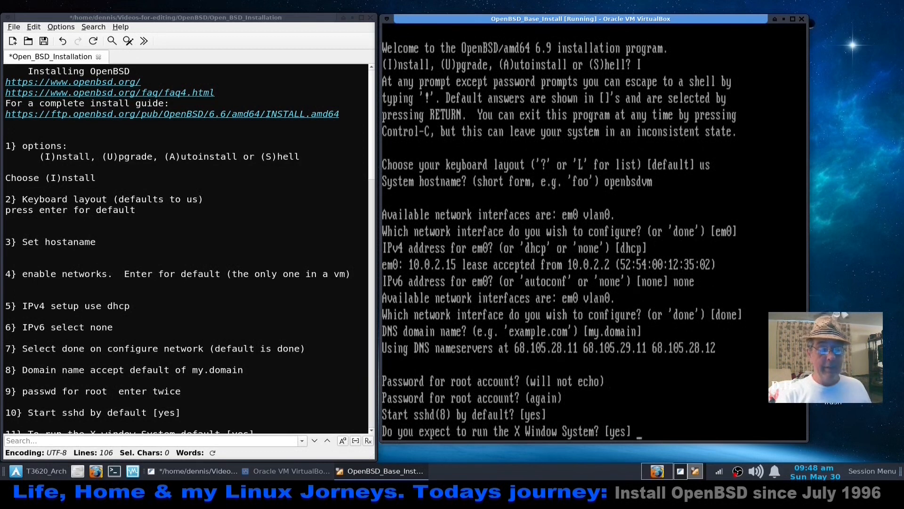
key("Return")
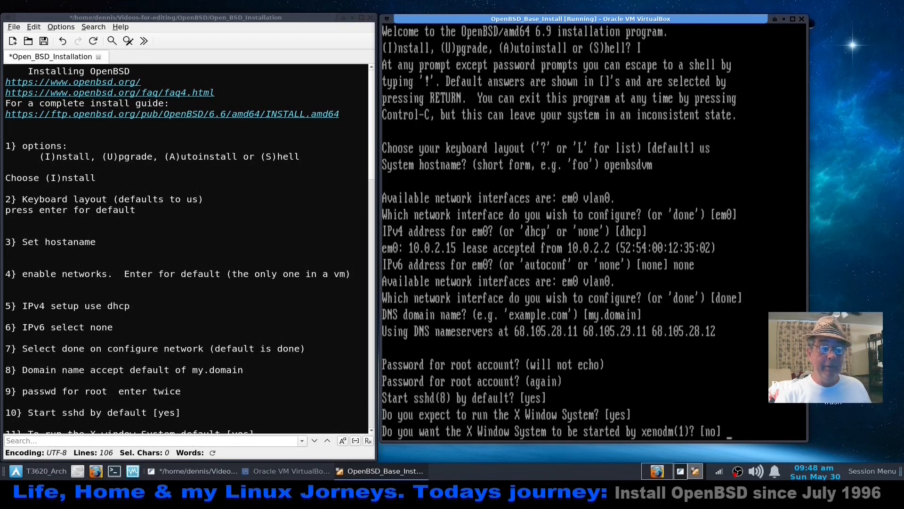
key("Return")
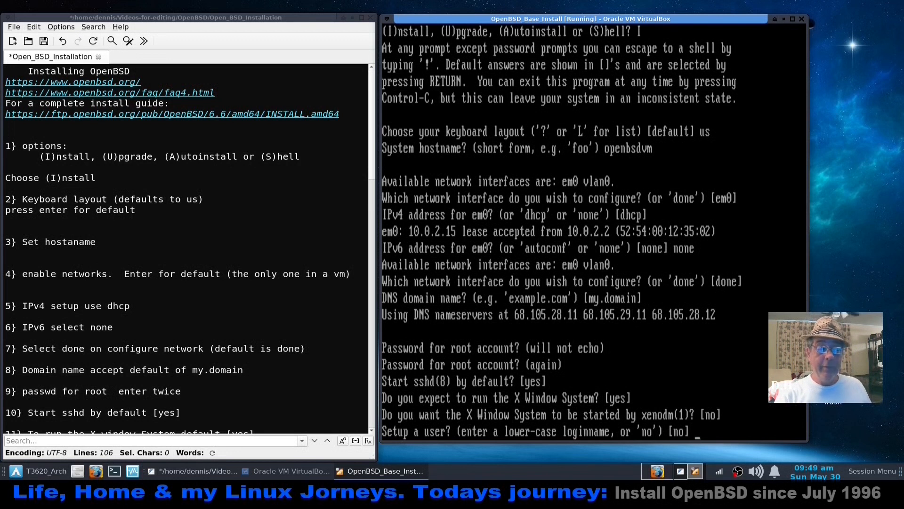
Set up a regular user account by entering its login name, full name and password twice
type("dennis")
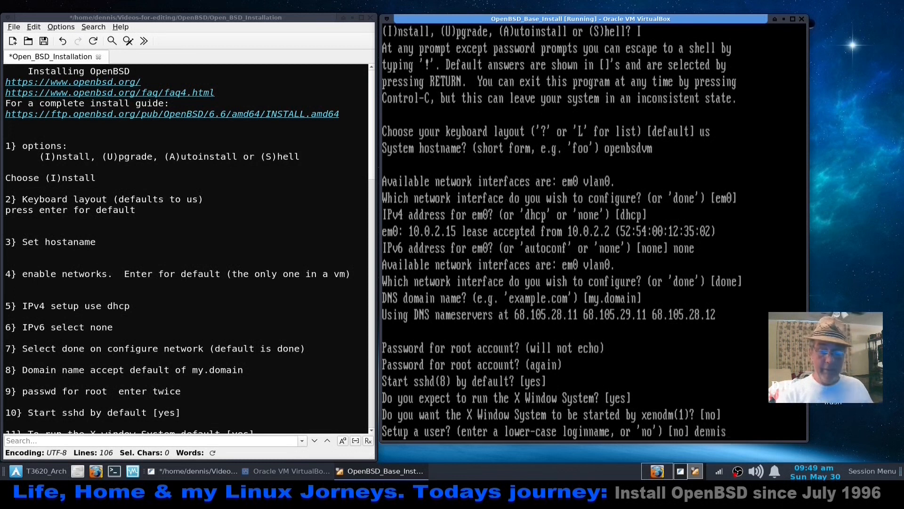
key("Return")
type("Dennis")
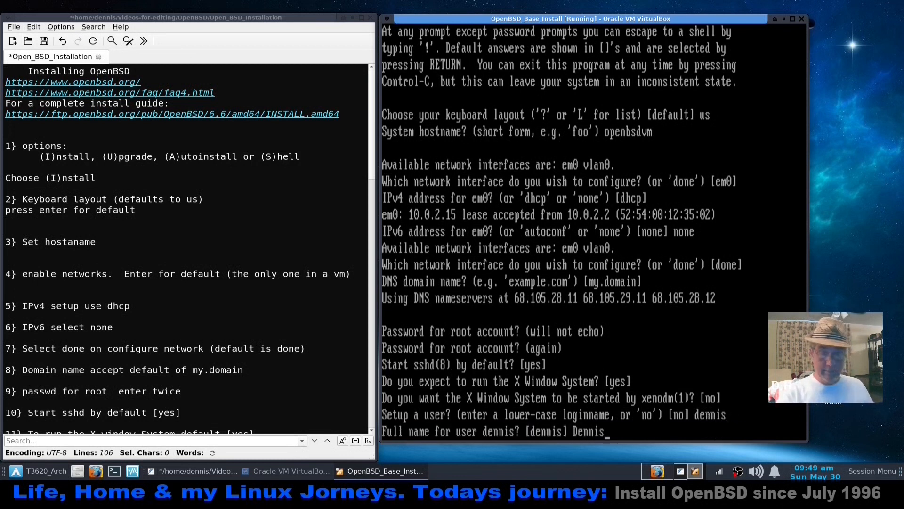
key("Return")
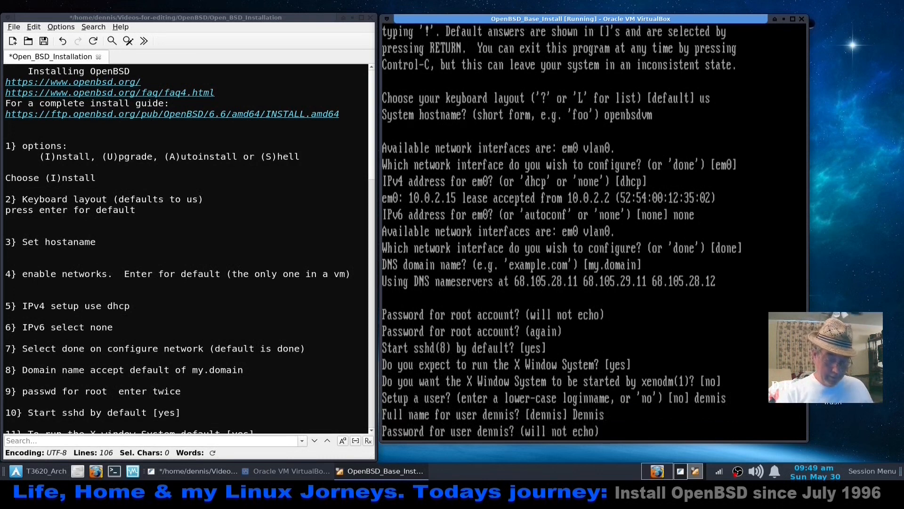
key("Return")
key("Return")
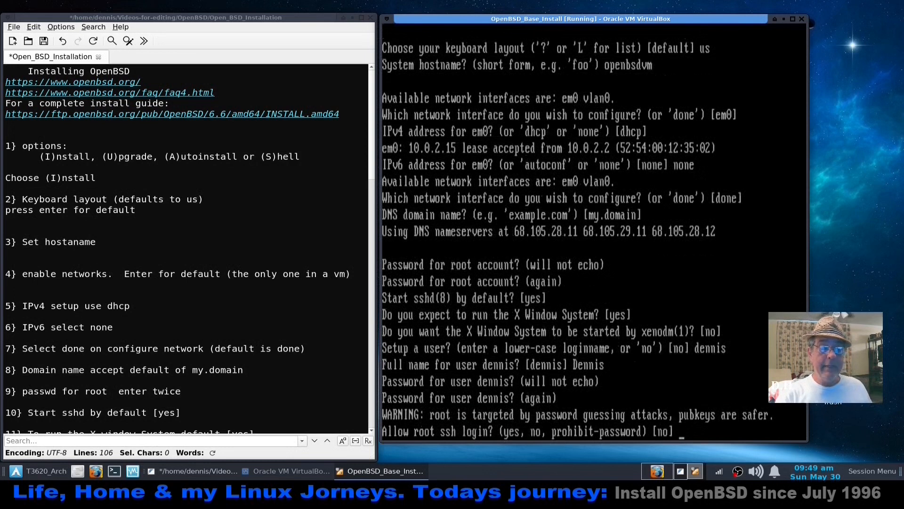
Allow root ssh login with yes and accept US/Central as the timezone
type("yes")
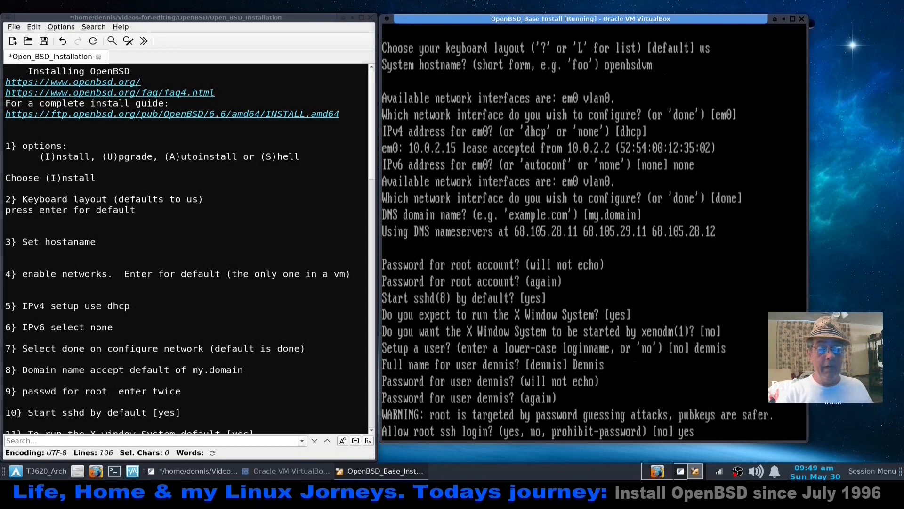
key("Return")
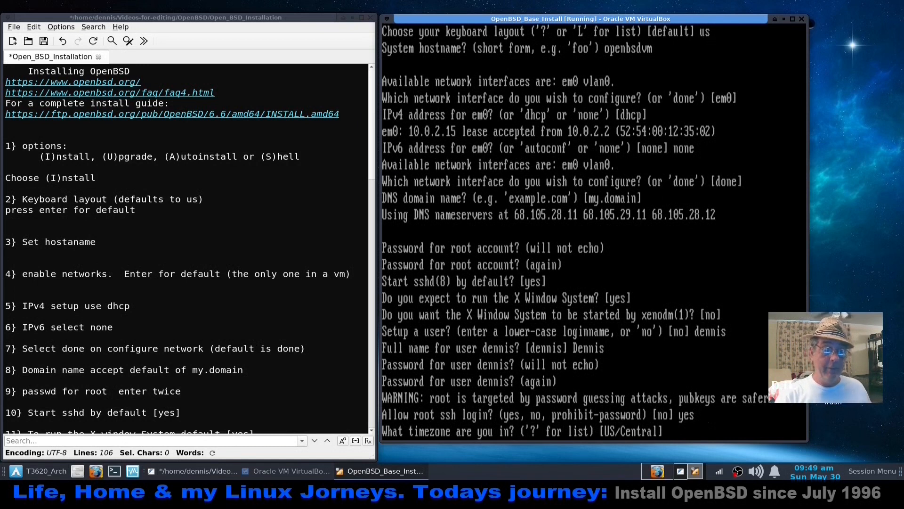
key("Return")
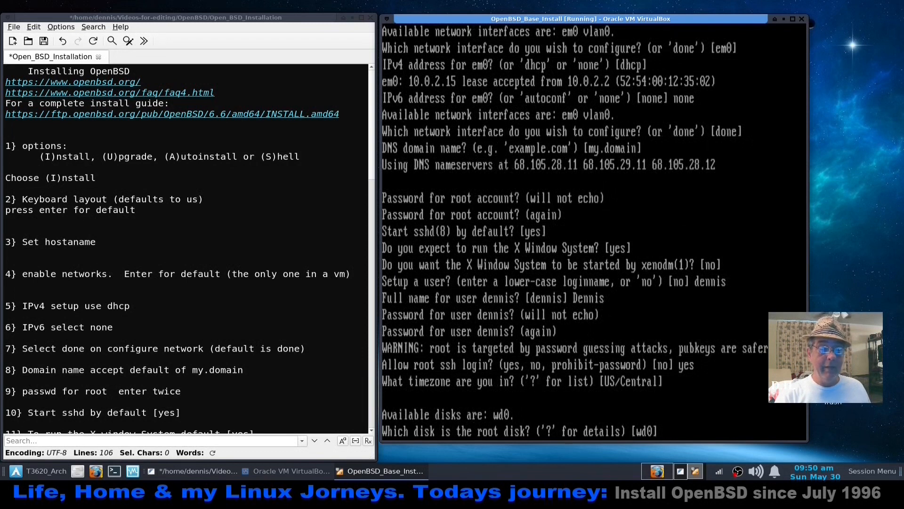
Partition root disk wd0 using the whole disk MBR and the auto layout
key("Return")
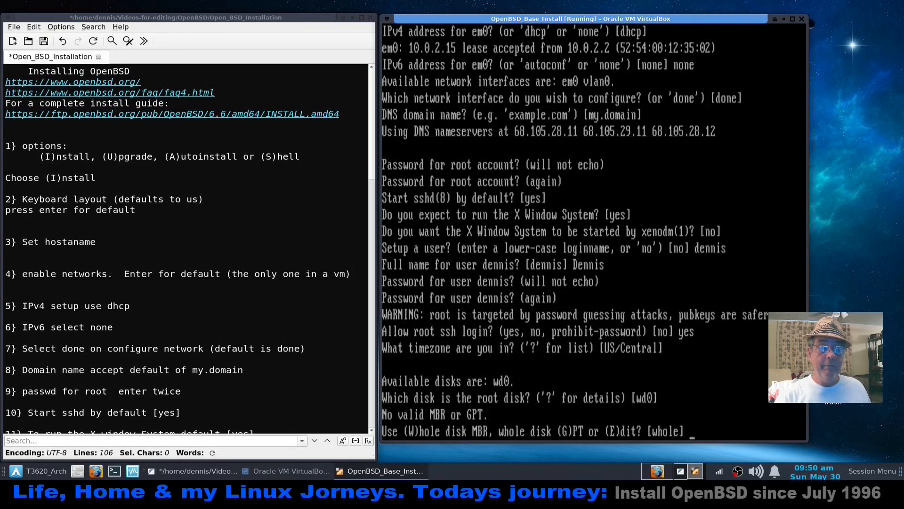
key("Return")
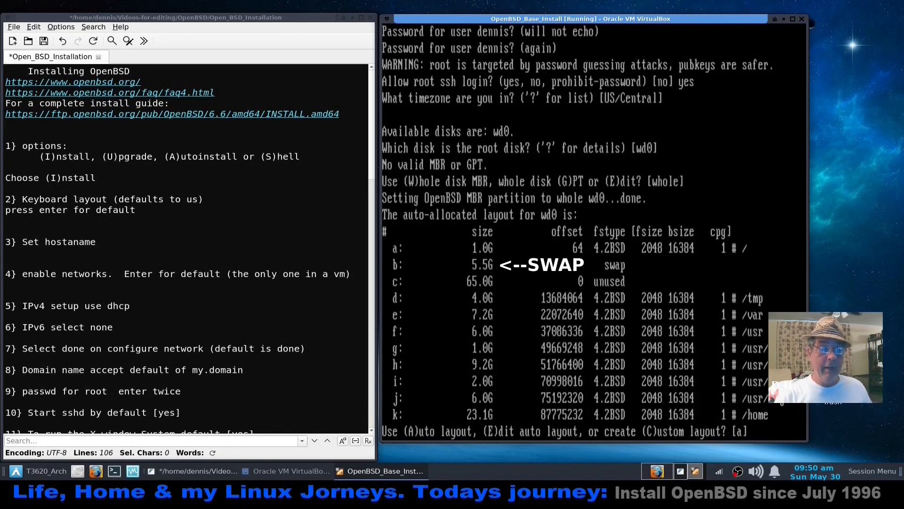
key("Return")
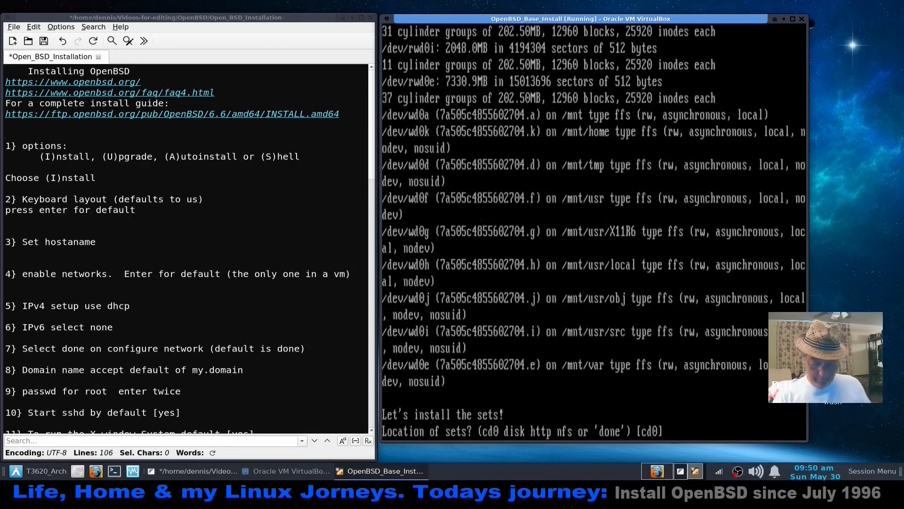
Review the installation notes on the location of sets and the remaining install steps
scroll(275, 295, "down", 2)
scroll(275, 294, "down", 9)
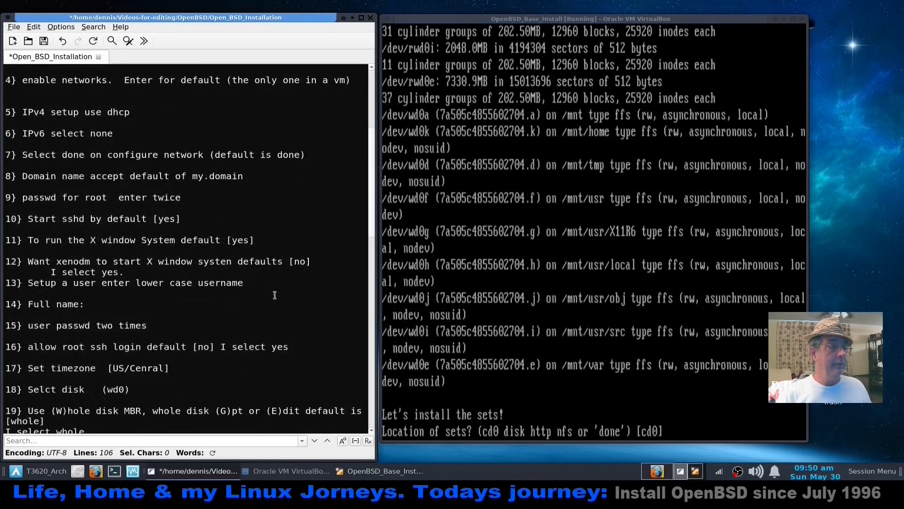
scroll(275, 295, "down", 3)
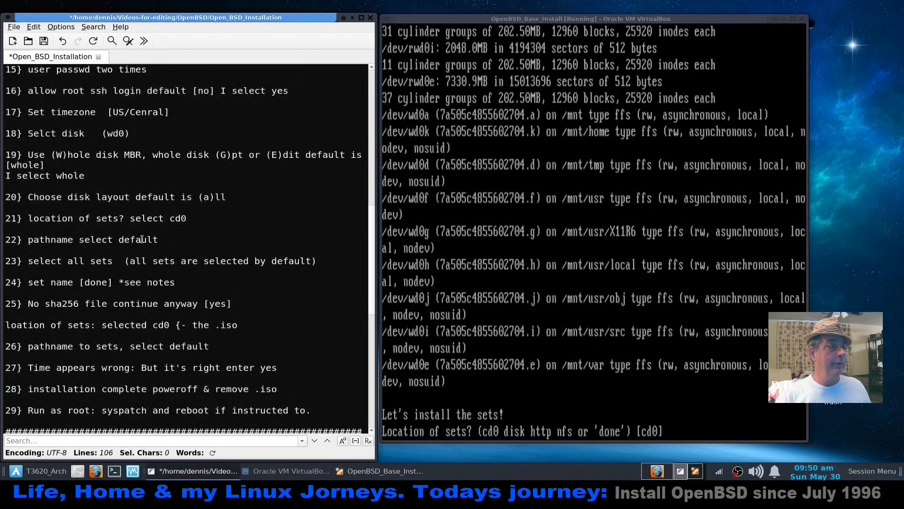
Switch to Firefox and look over the open OpenBSD pages, including the overview section of the FAQ installation guide
scroll(179, 226, "down", 1)
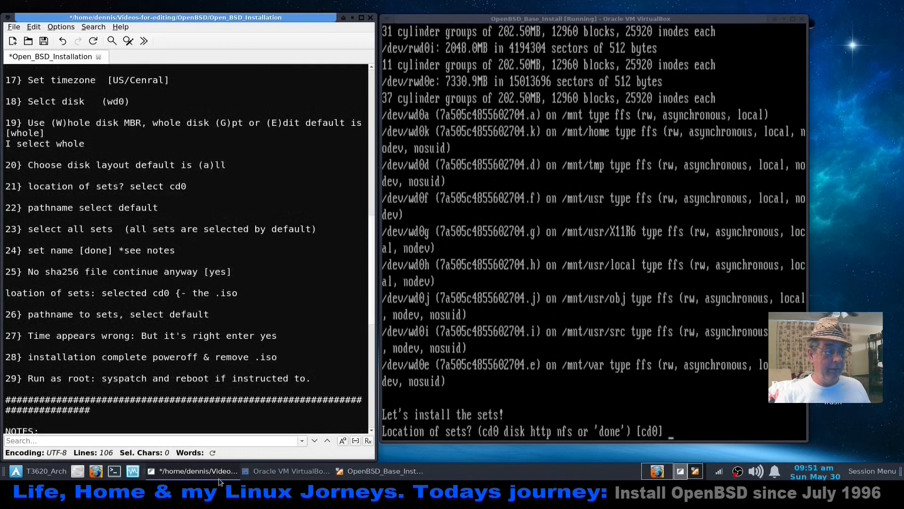
left_click(663, 473)
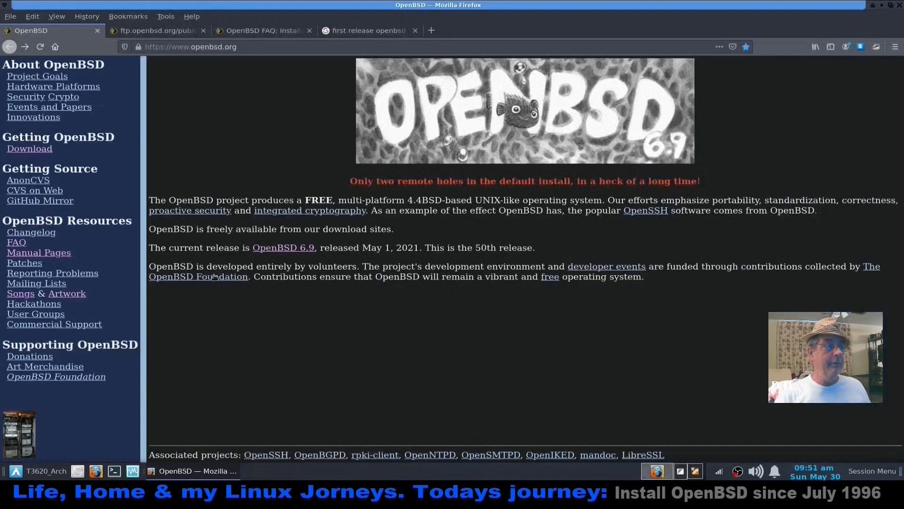
left_click(177, 32)
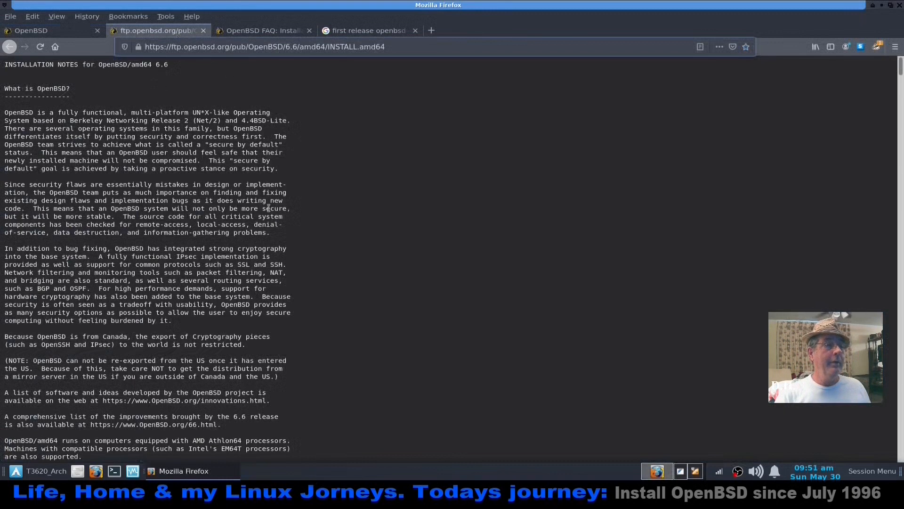
left_click(266, 32)
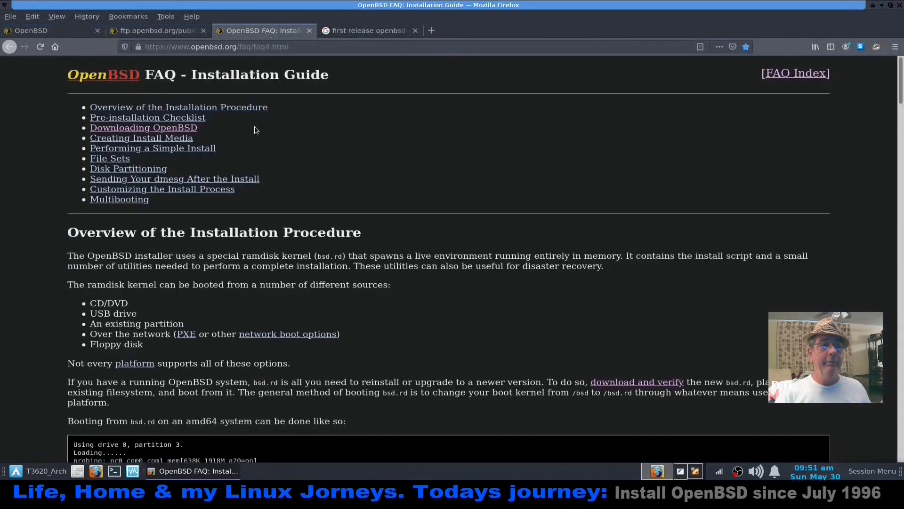
scroll(299, 185, "down", 5)
scroll(298, 186, "up", 6)
scroll(298, 184, "down", 11)
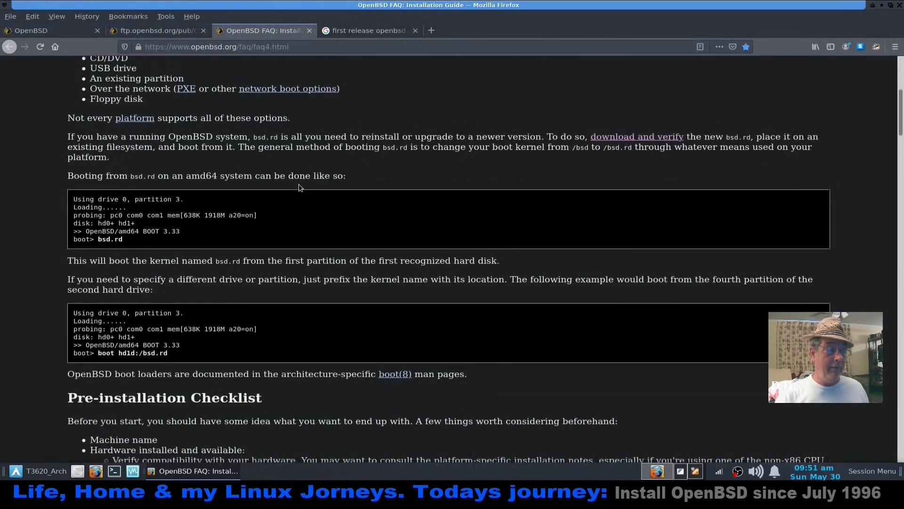
scroll(284, 146, "up", 6)
scroll(284, 146, "up", 2)
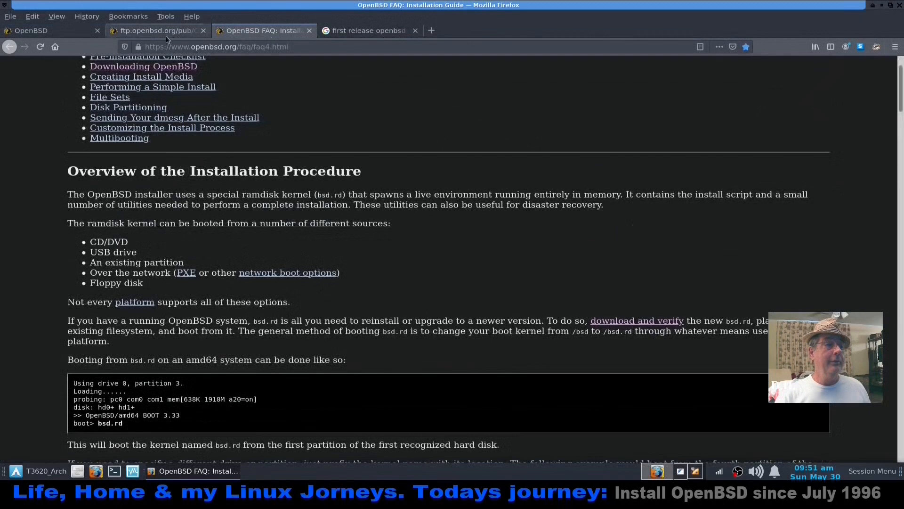
Look through the INSTALL.amd64 installation notes for the descriptions of the OpenBSD binary distribution sets
left_click(166, 34)
scroll(299, 201, "down", 2)
scroll(299, 200, "up", 3)
scroll(374, 206, "down", 10)
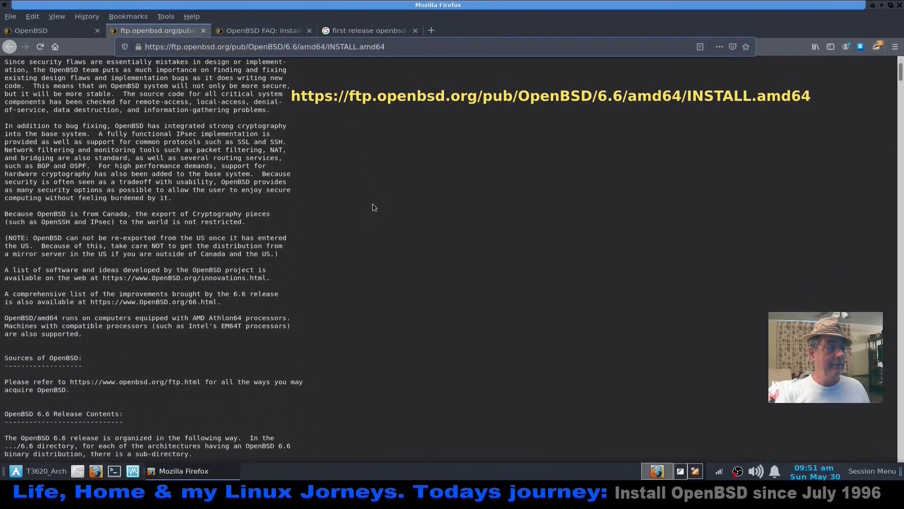
scroll(374, 207, "down", 3)
scroll(374, 207, "up", 3)
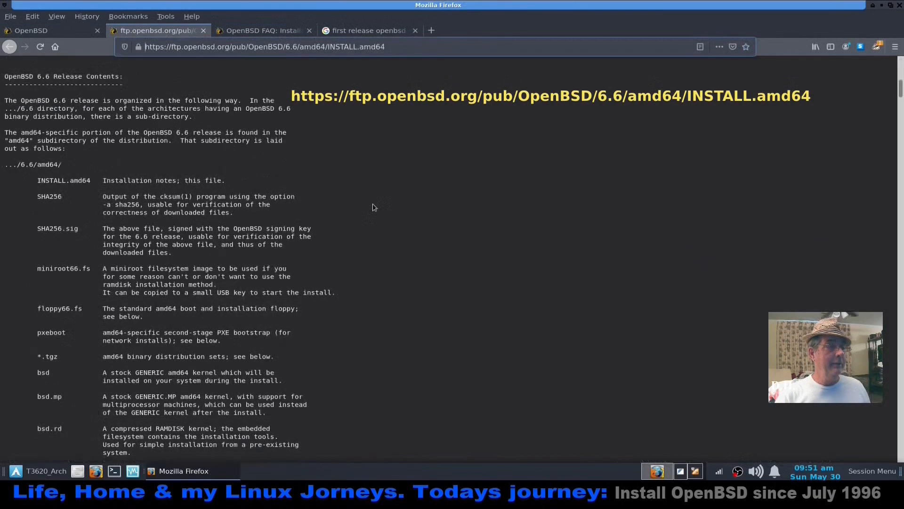
scroll(374, 207, "down", 11)
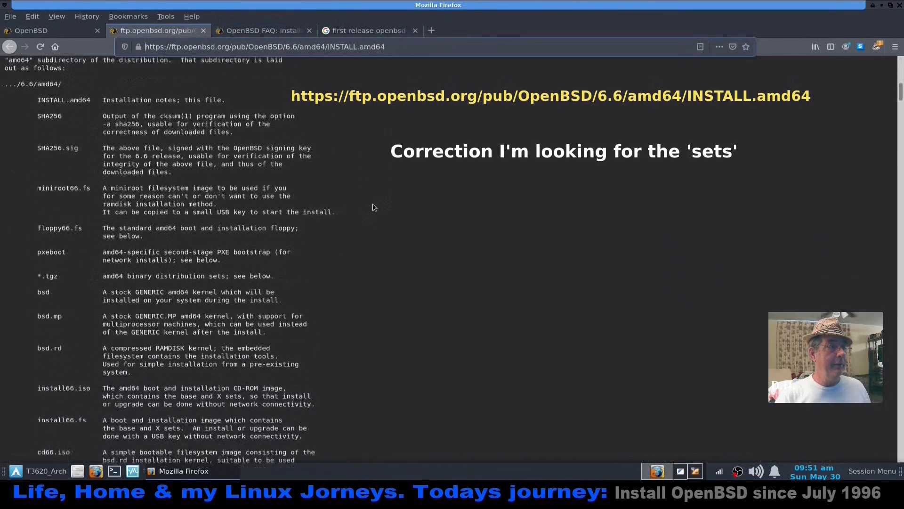
scroll(374, 207, "down", 3)
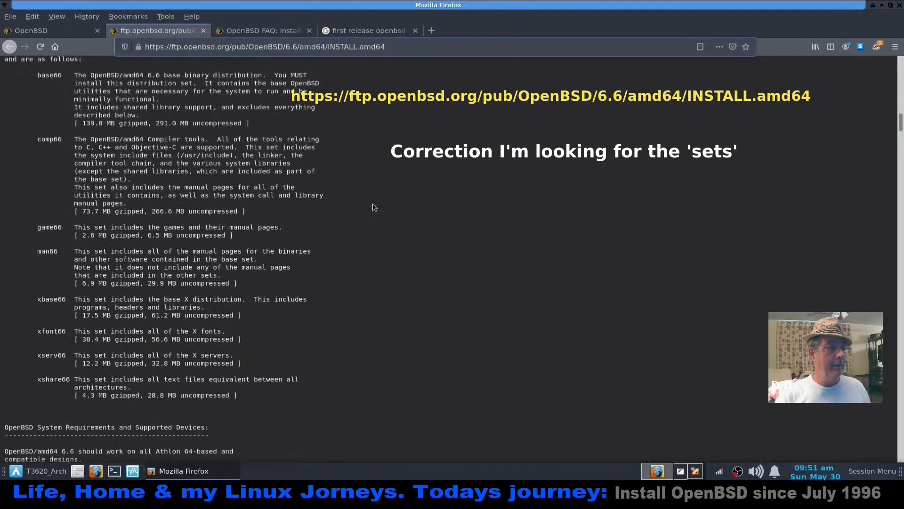
scroll(374, 207, "up", 2)
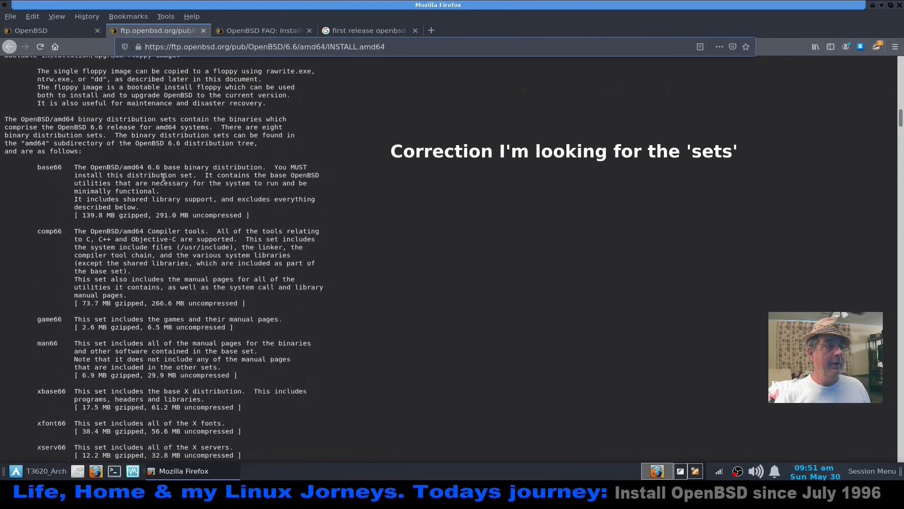
Examine the File Sets section of the OpenBSD FAQ installation guide, including its recommendation for new users
left_click(270, 32)
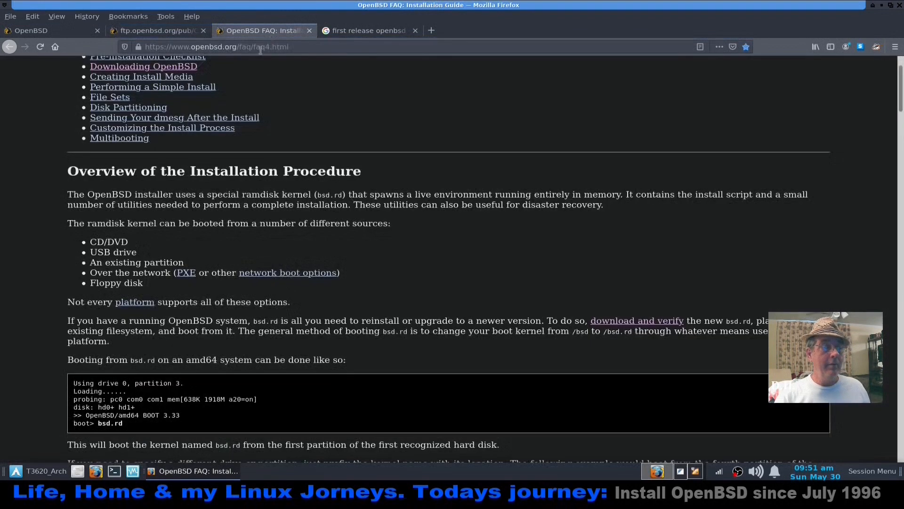
scroll(400, 262, "down", 3)
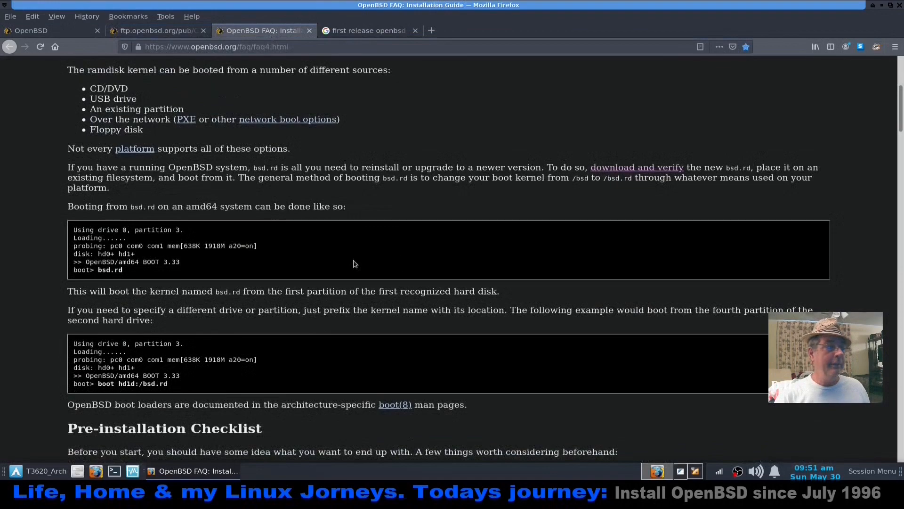
scroll(354, 263, "up", 5)
scroll(353, 261, "down", 11)
scroll(351, 260, "down", 13)
scroll(352, 261, "down", 7)
scroll(353, 263, "down", 4)
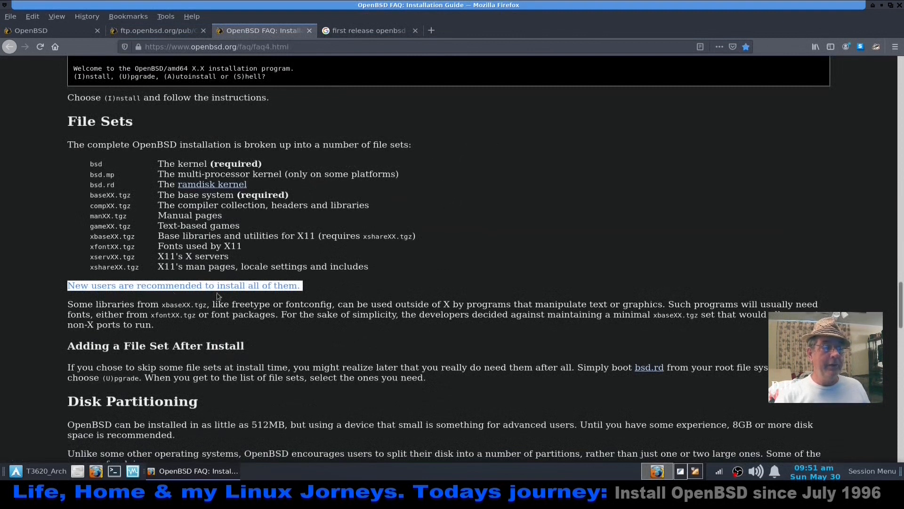
left_click(164, 32)
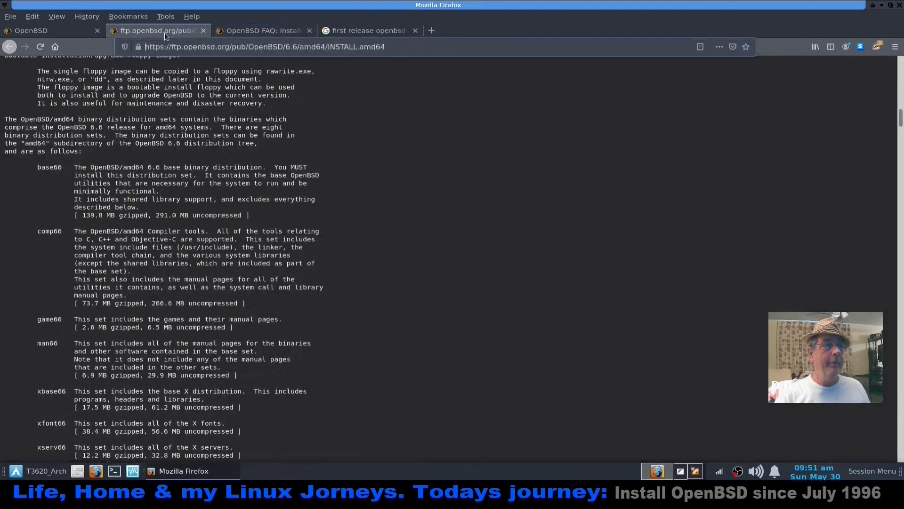
Return to the virtual machine and accept cd0 as the location of sets and 6.9/amd64 as their pathname
left_click(694, 472)
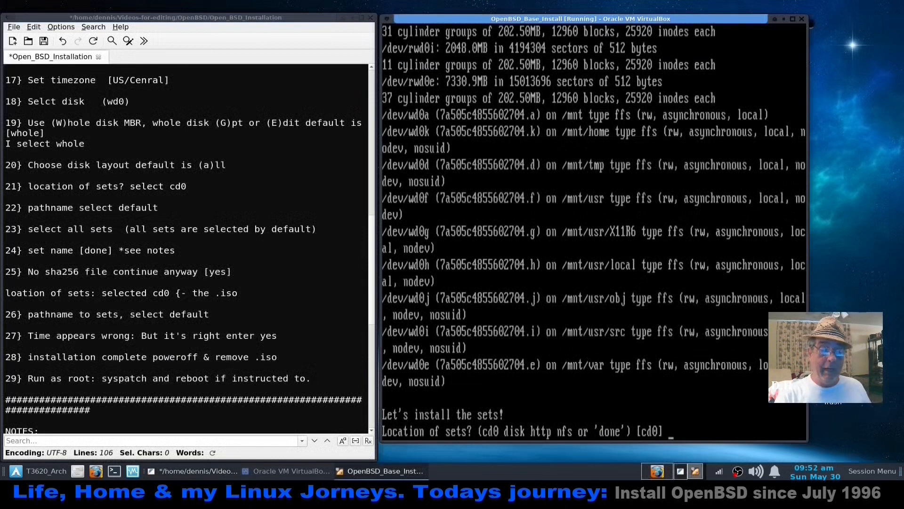
key("Return")
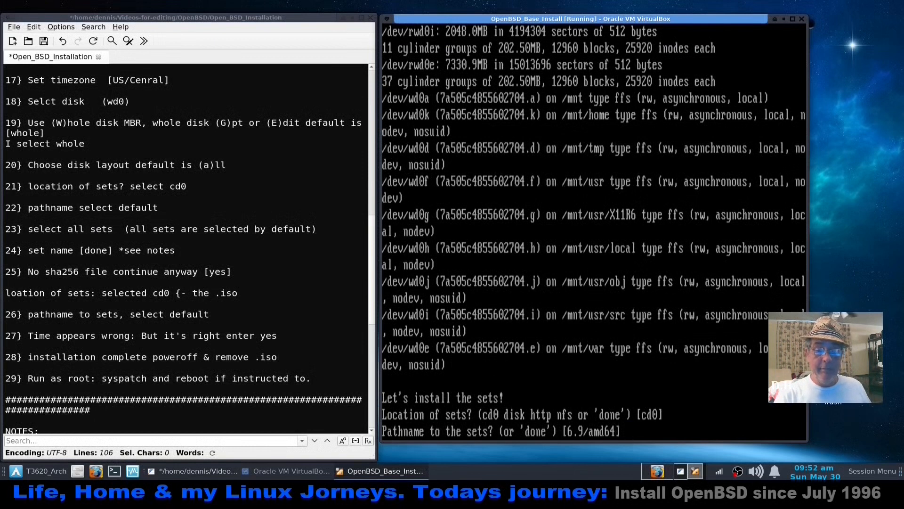
key("Return")
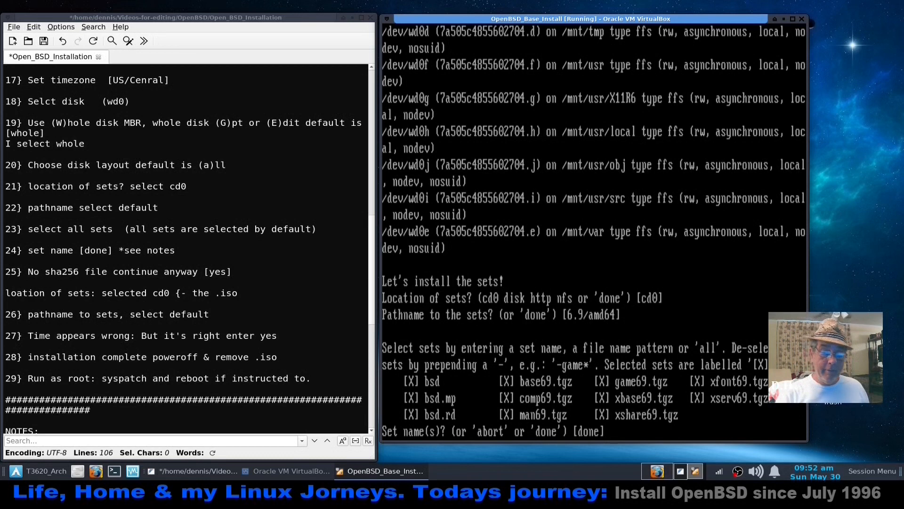
Select all sets, finish the set selection and answer yes to continue installing without SHA256.sig verification
type("all")
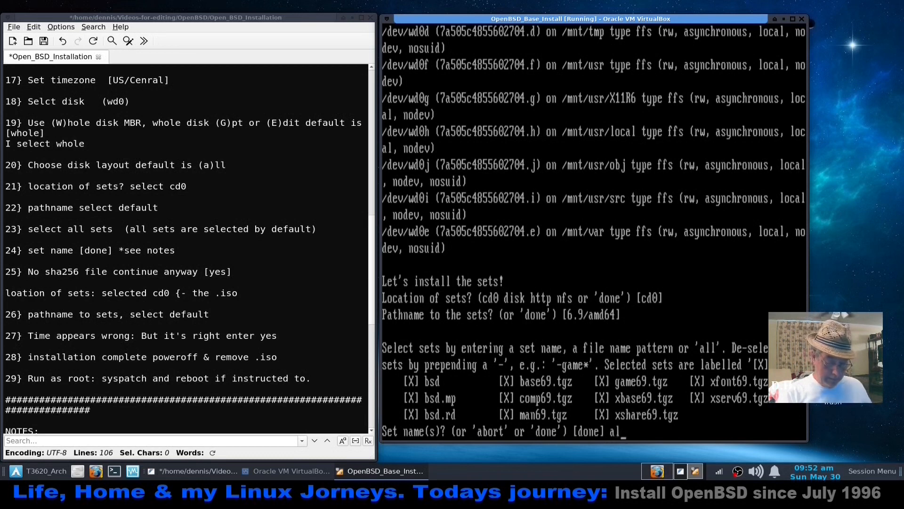
key("Return")
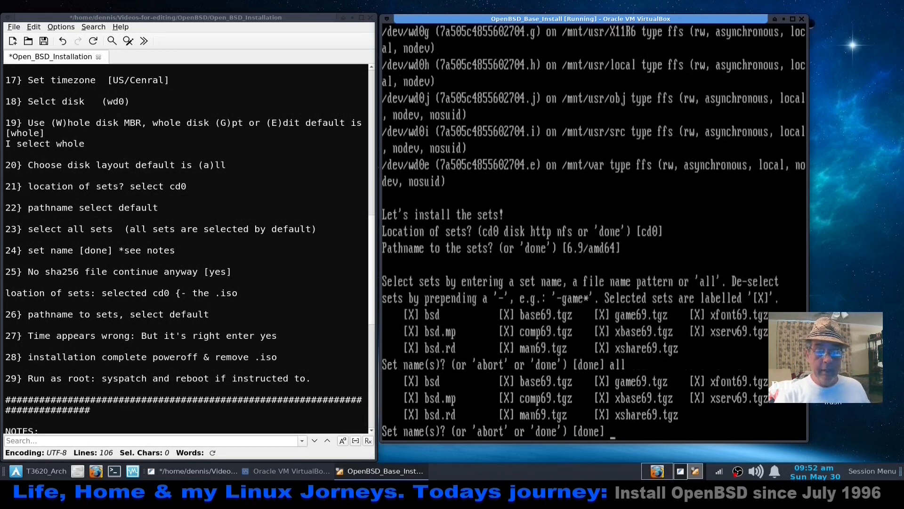
key("Return")
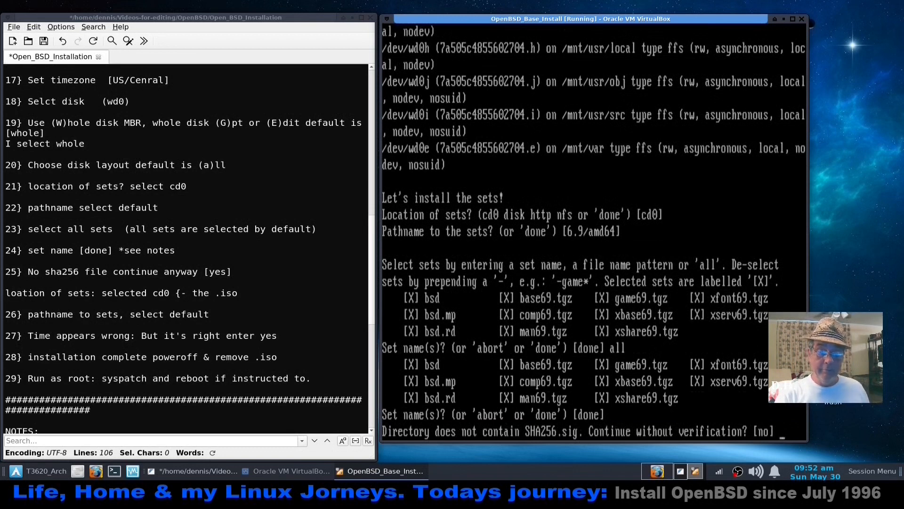
type("yes")
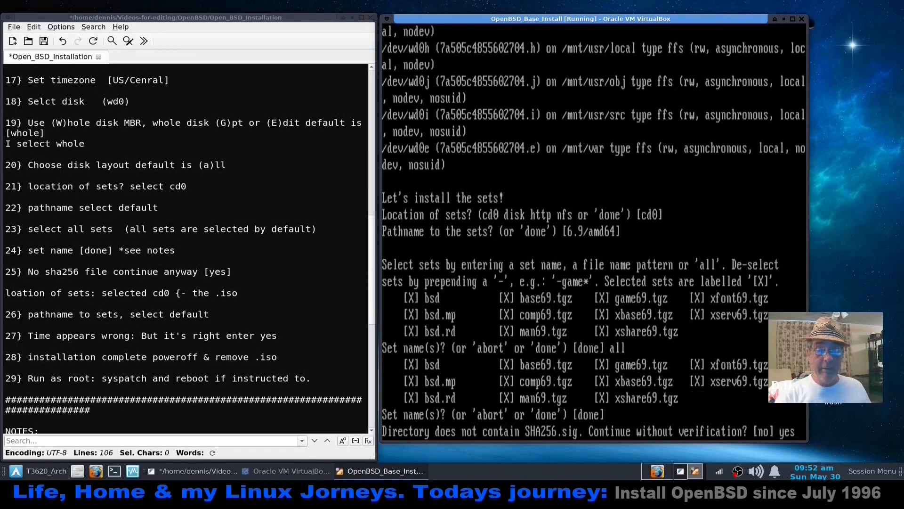
key("Return")
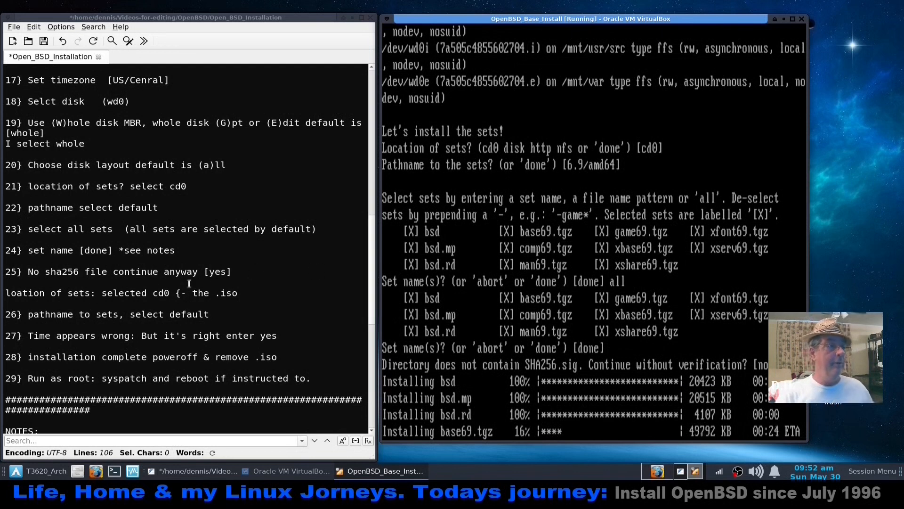
Review the remaining installation steps and the system update and package notes in the Open_BSD_Installation file
scroll(209, 171, "down", 2)
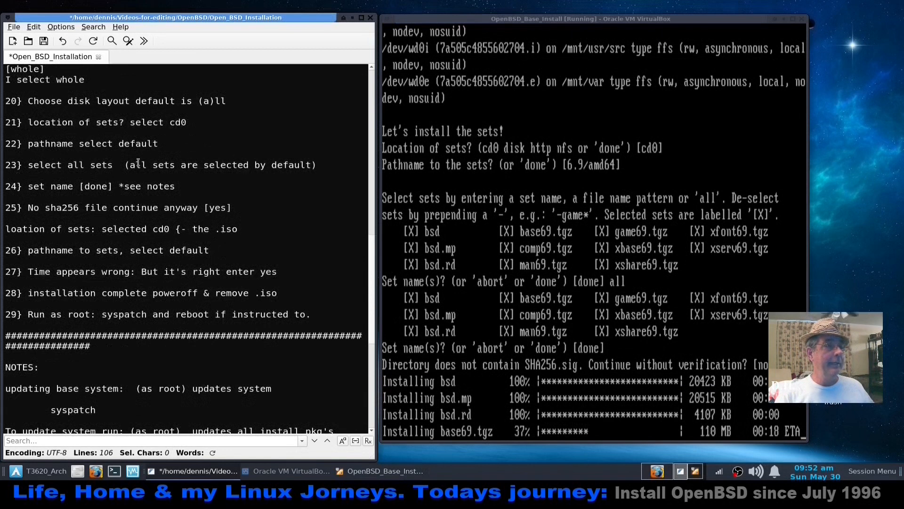
scroll(137, 162, "down", 1)
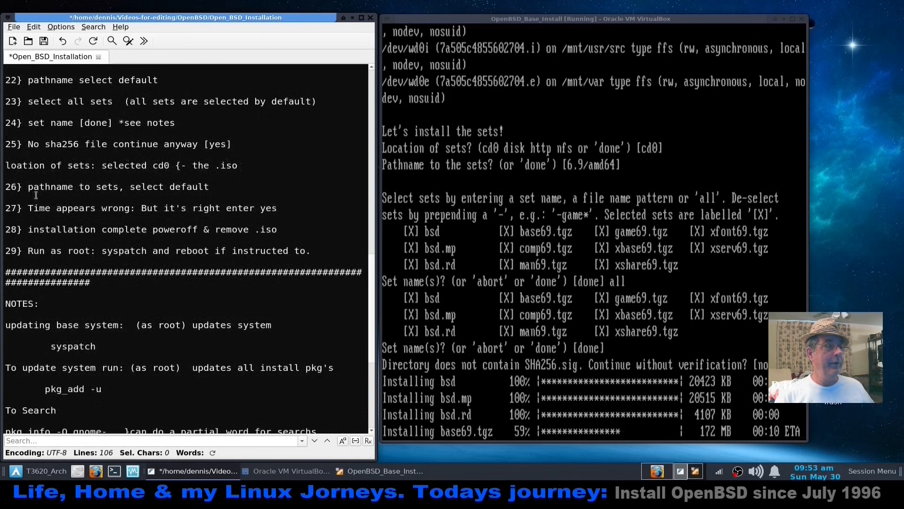
scroll(151, 185, "down", 1)
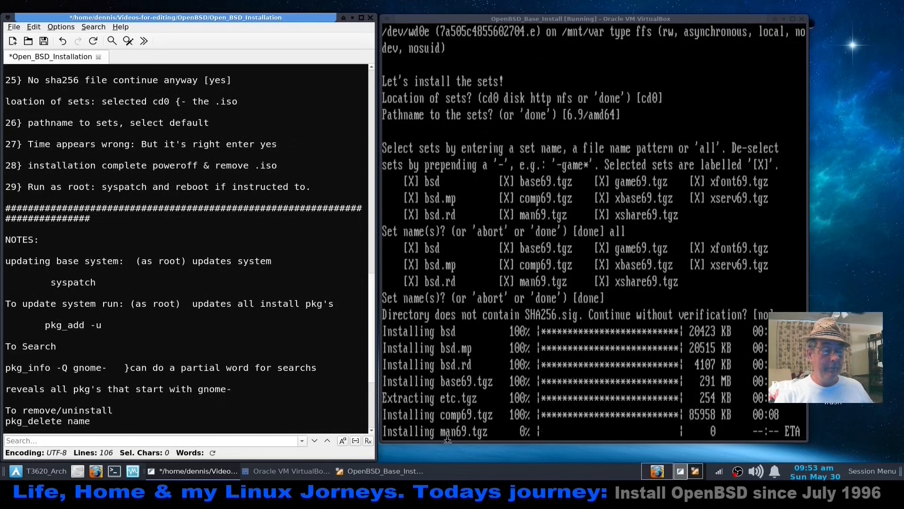
Switch to Firefox and open the Artwork page from the OpenBSD home page to browse the past releases' artwork
left_click(657, 472)
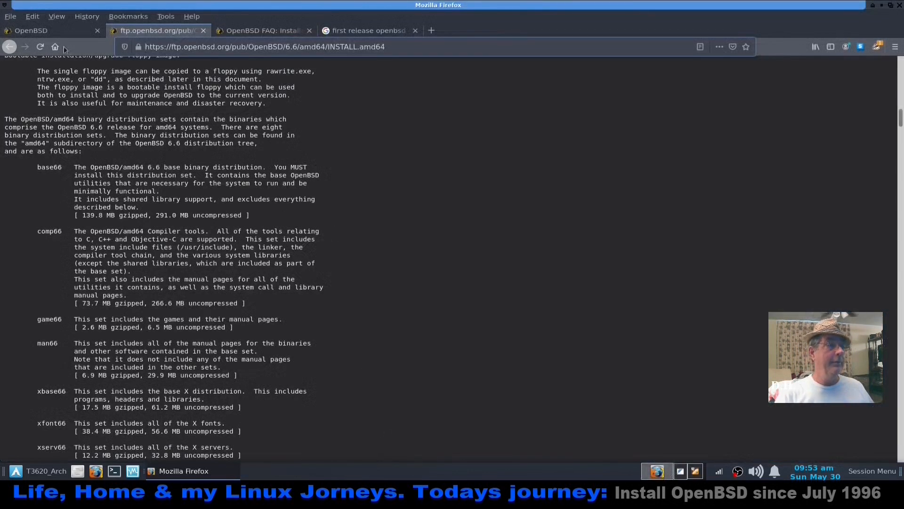
left_click(55, 33)
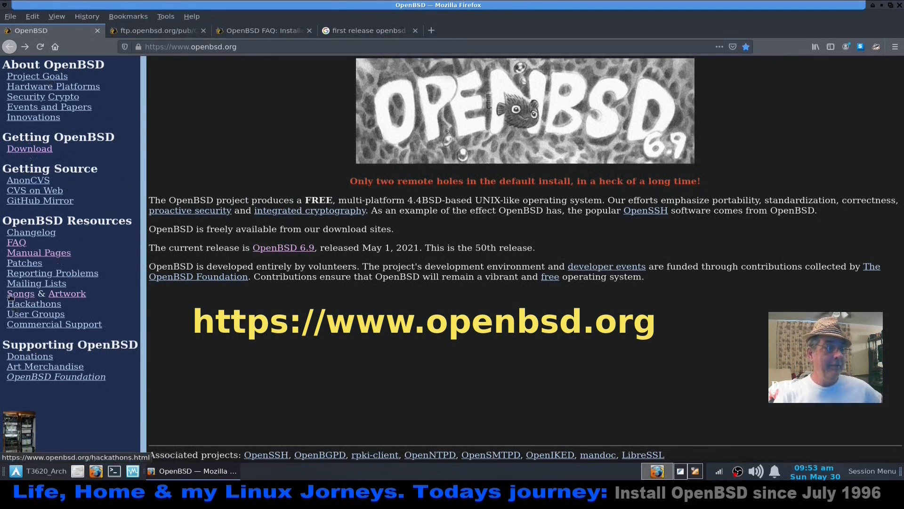
left_click(70, 294)
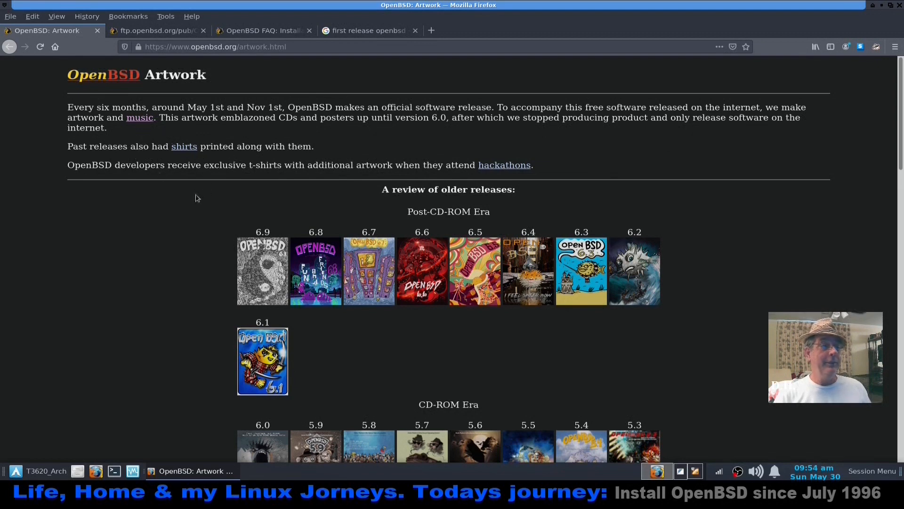
scroll(431, 276, "down", 3)
scroll(430, 274, "up", 3)
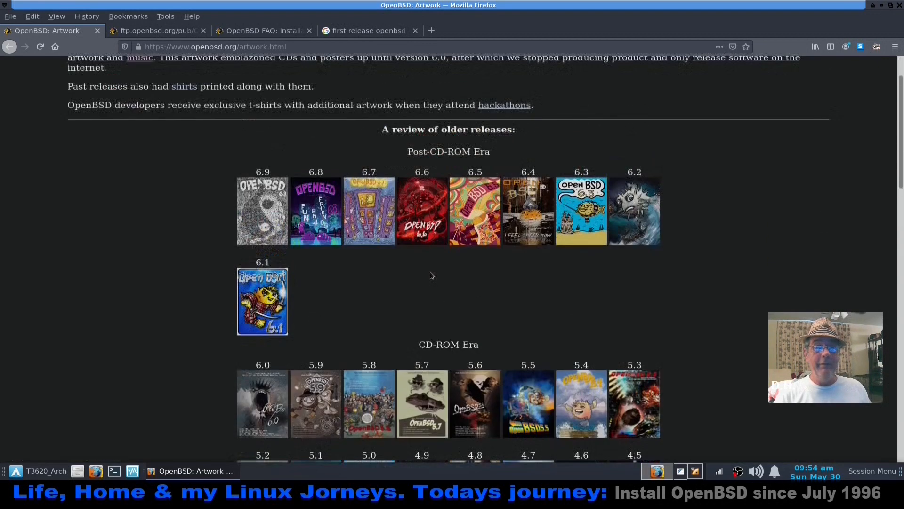
View the OpenBSD 6.3 release page and its full artwork image, and go back to the OpenBSD home page
left_click(589, 269)
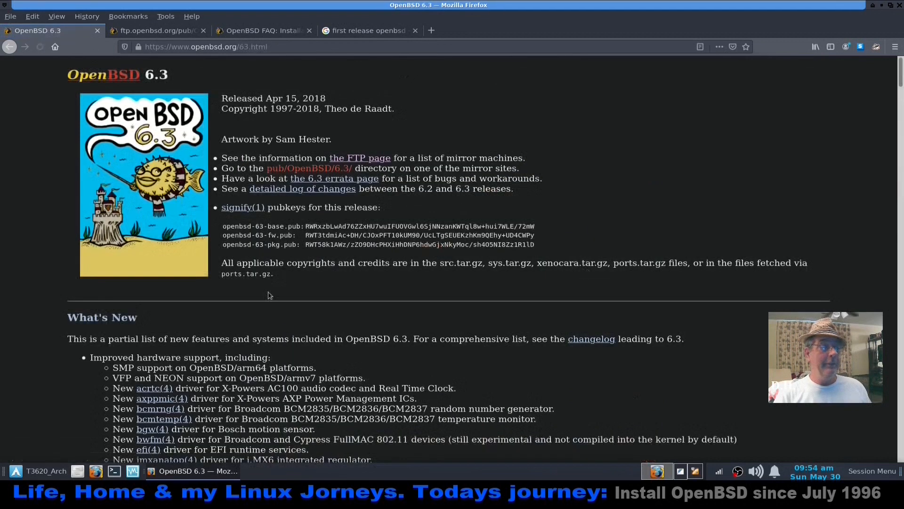
left_click(148, 134)
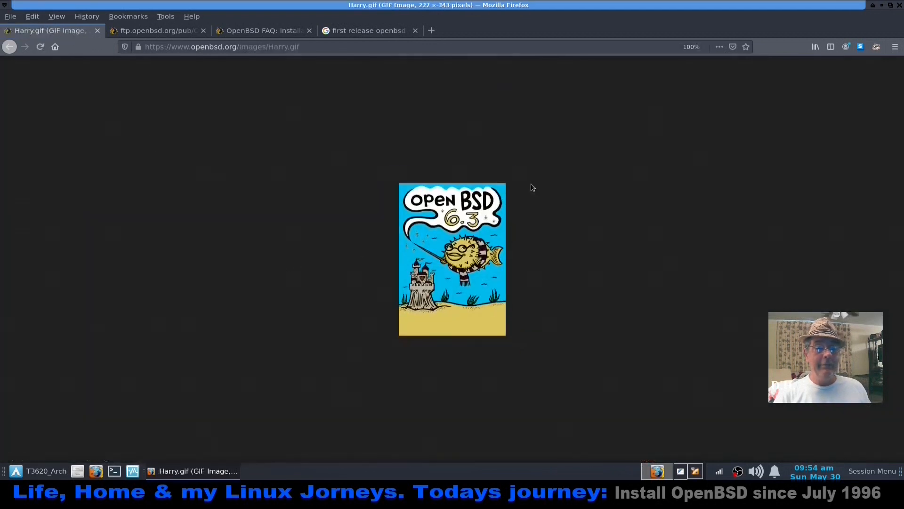
left_click(7, 48)
left_click(8, 48)
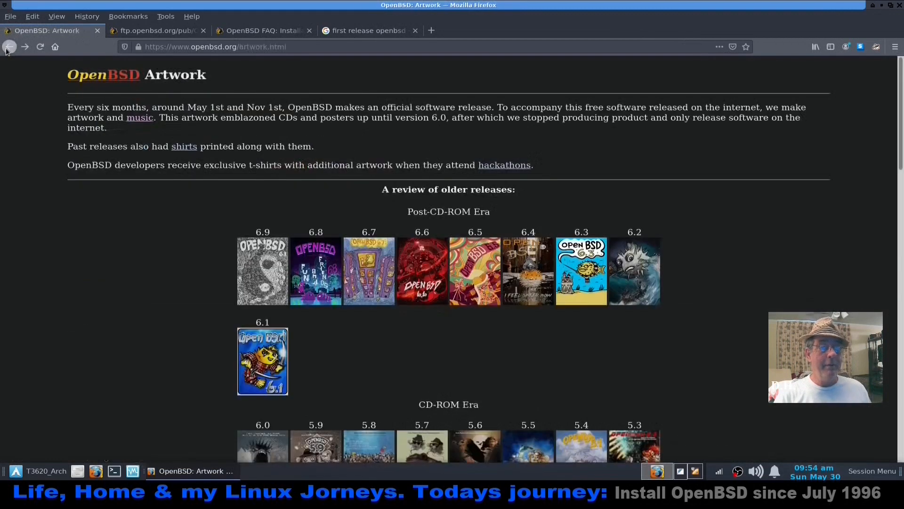
left_click(8, 47)
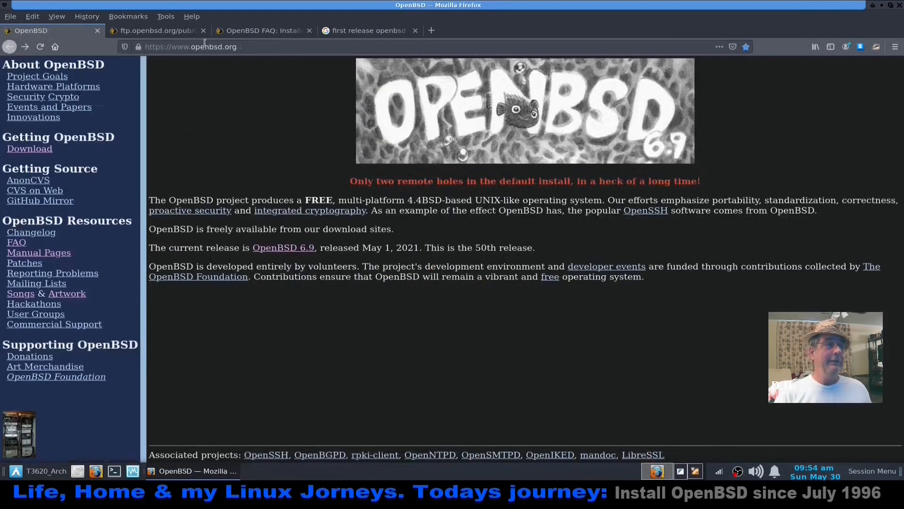
Examine the distribution sets, system requirements and installation media sections of the OpenBSD 6.6 INSTALL.amd64 document in Firefox
left_click(157, 31)
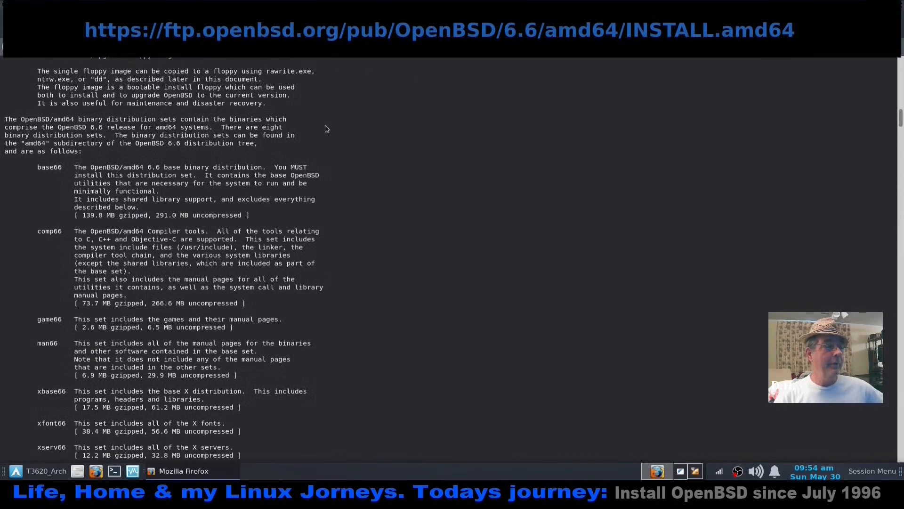
scroll(324, 127, "down", 5)
scroll(323, 126, "down", 4)
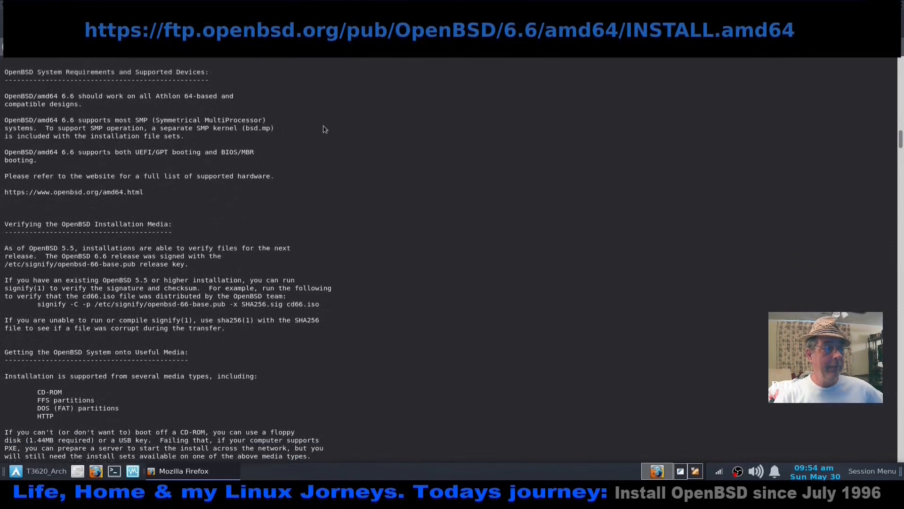
scroll(324, 129, "down", 3)
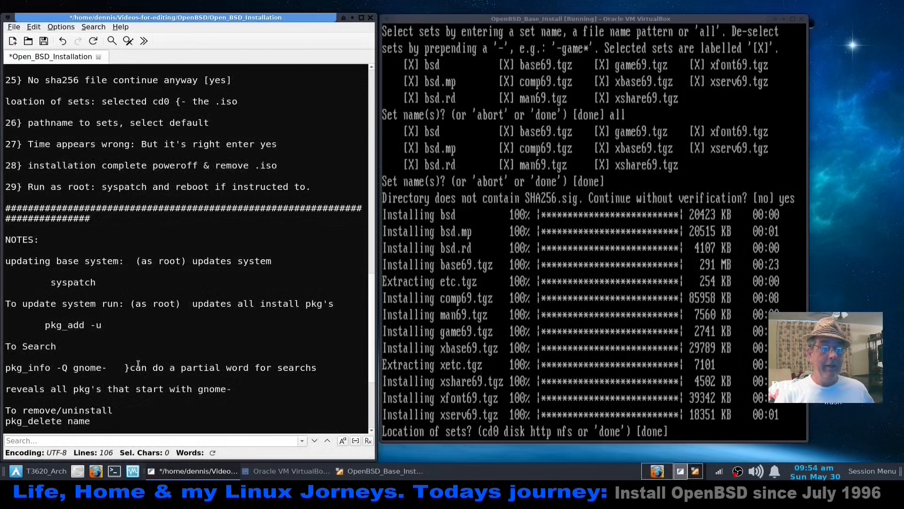
Back in the OpenBSD installer, accept the defaults for the remaining prompts: done for set locations, yes for the time, and reboot
left_click(531, 348)
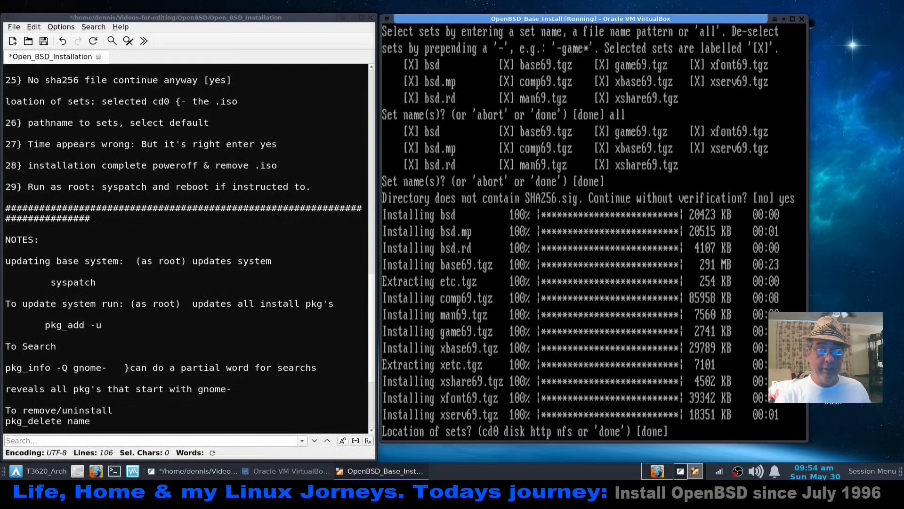
key("Return")
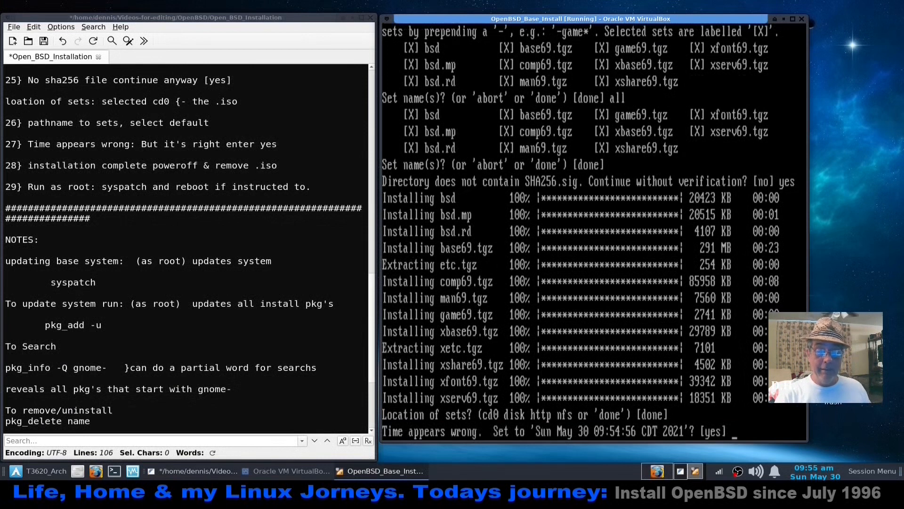
key("Return")
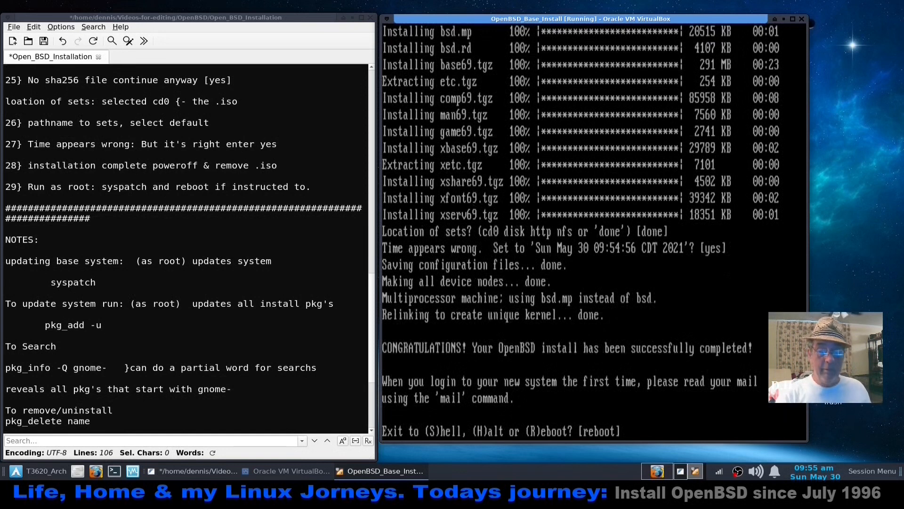
key("Return")
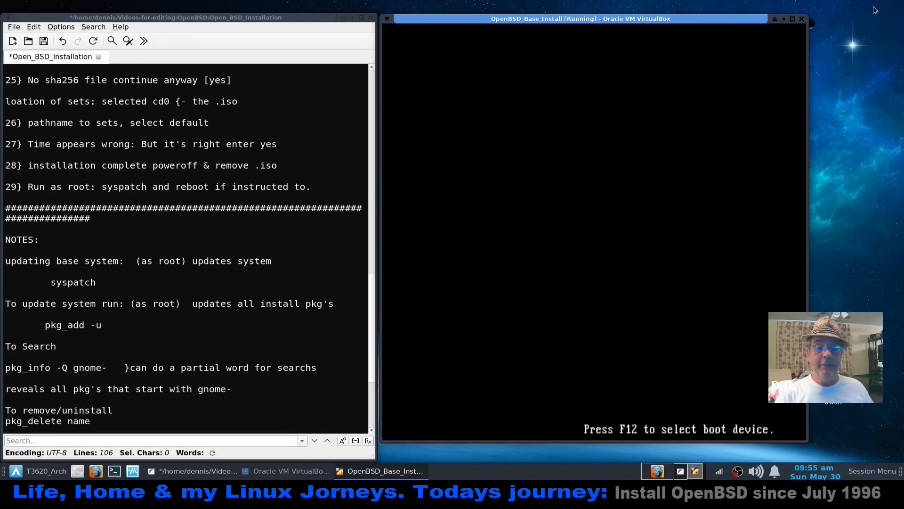
Power off the OpenBSD_Base_Install virtual machine and switch to Oracle VM VirtualBox Manager
left_click(802, 19)
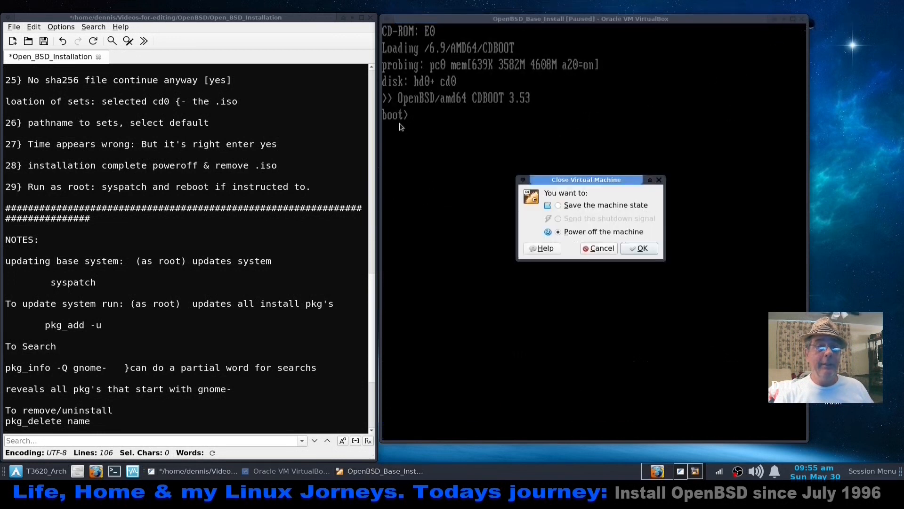
left_click(636, 249)
left_click(315, 473)
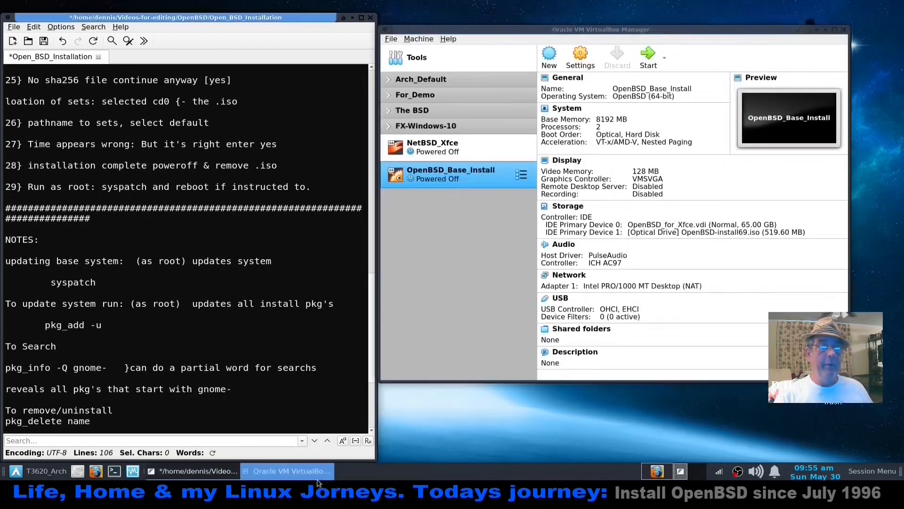
Remove the optical drive holding OpenBSD-install69.iso from the OpenBSD_Base_Install storage settings and save the change
left_click(579, 61)
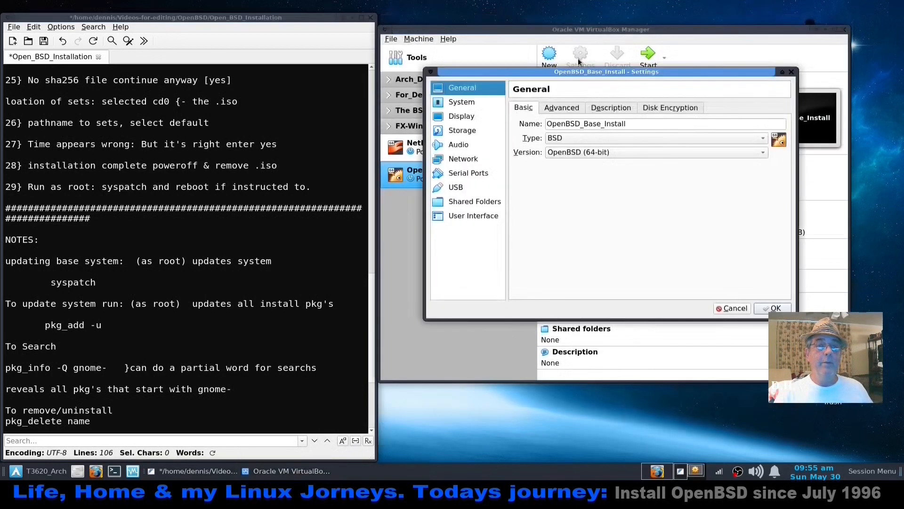
left_click(466, 130)
left_click(577, 141)
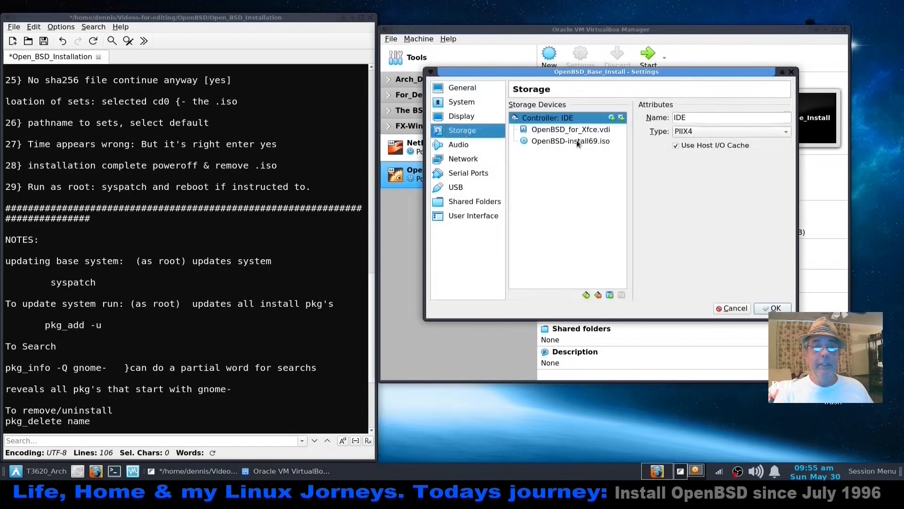
right_click(578, 141)
left_click(595, 147)
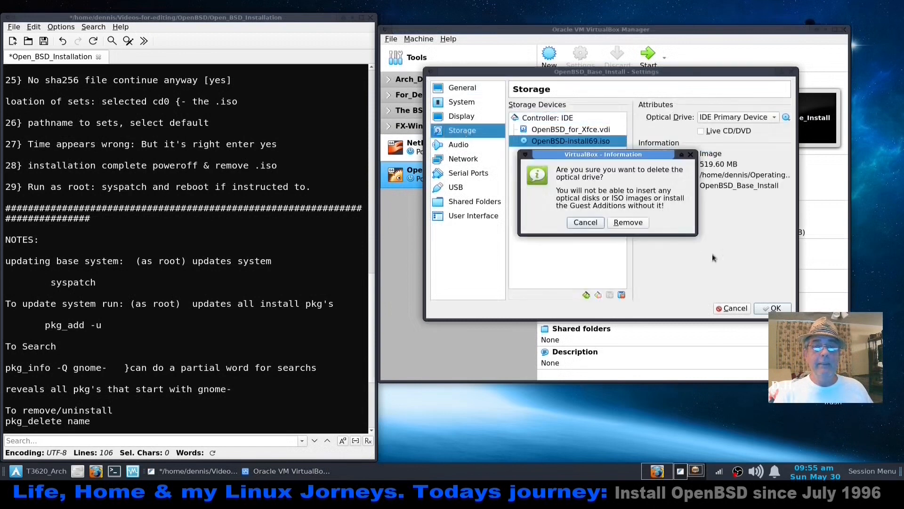
left_click(634, 226)
left_click(773, 308)
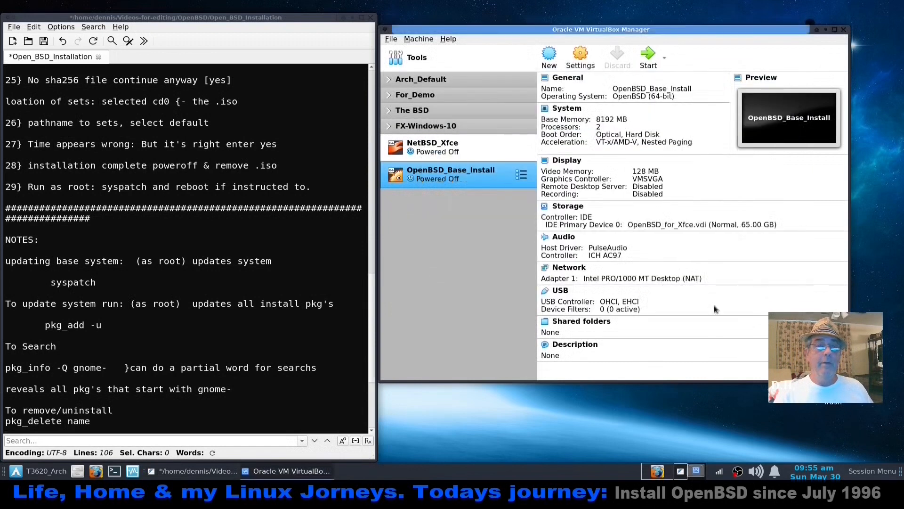
Start the OpenBSD_Base_Install virtual machine and log in with the regular user's login name and account password
left_click(644, 65)
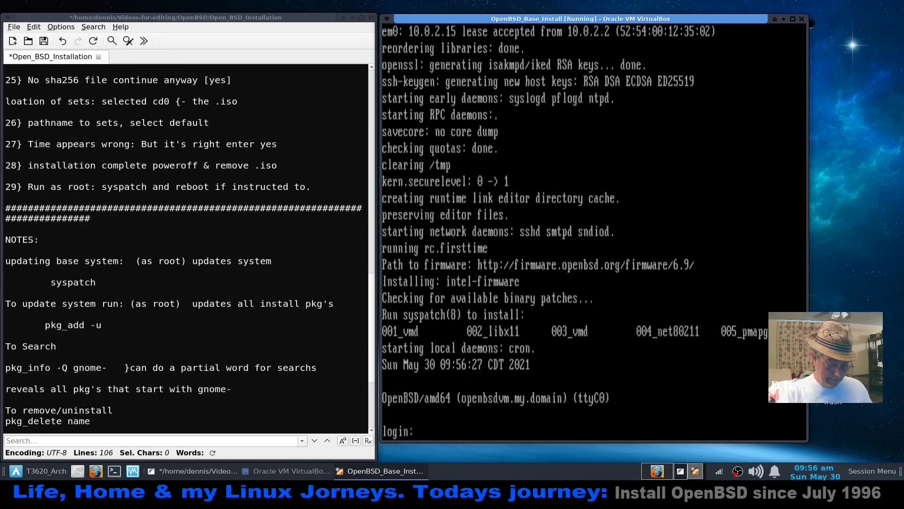
type("dennis")
key("Return")
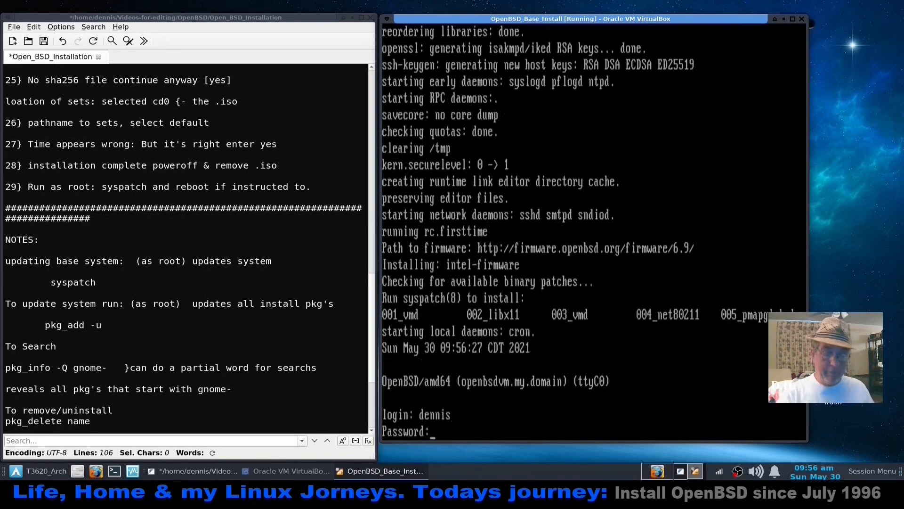
key("Return")
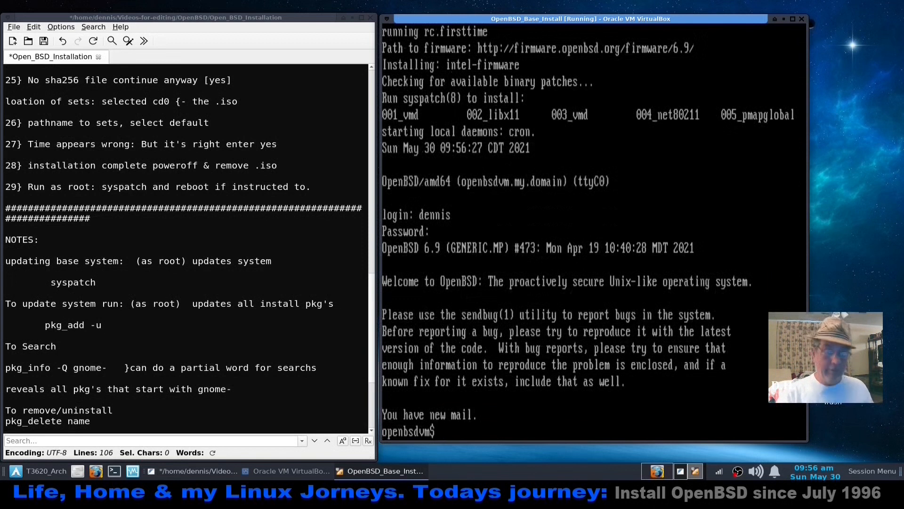
Switch to the root account with su and the root password, and clear the terminal screen
type("su")
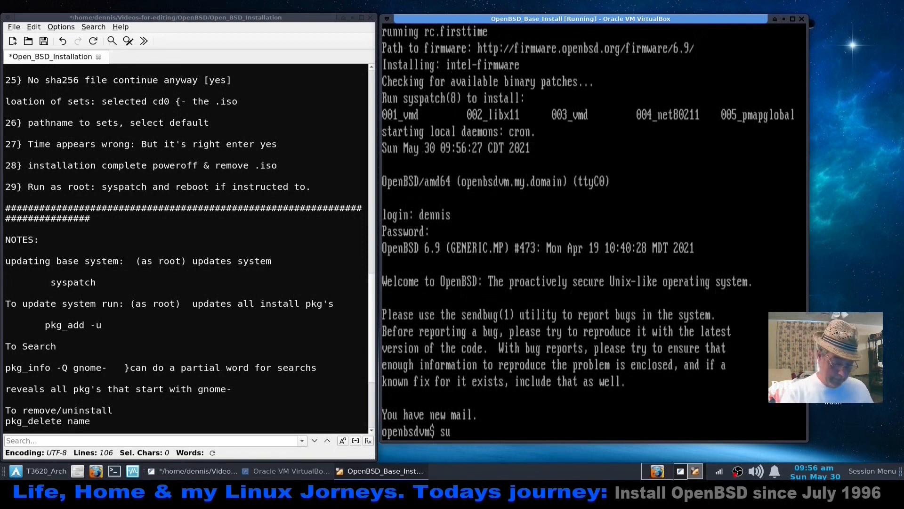
key("Return")
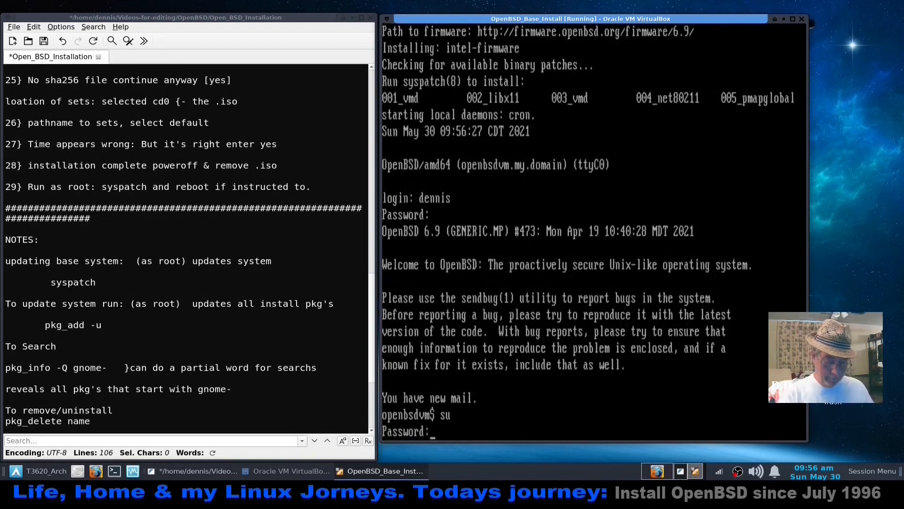
key("Return")
key("ctrl+l")
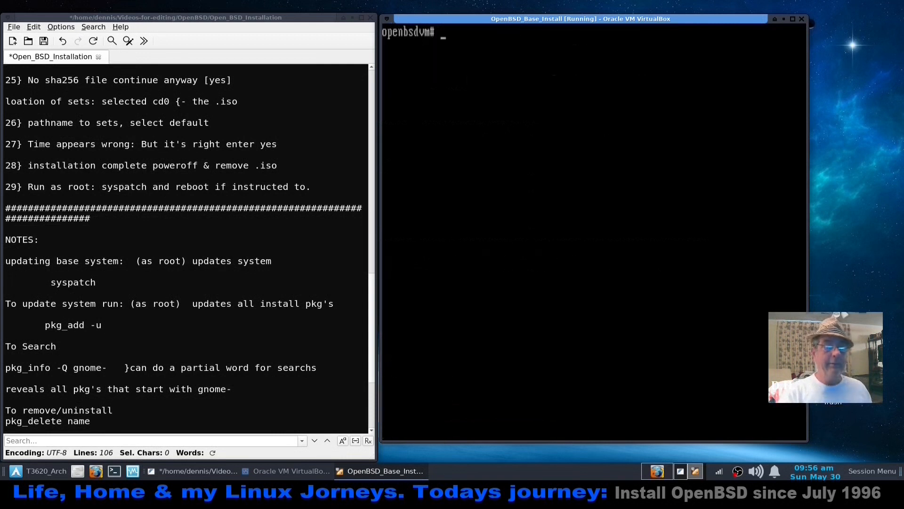
Run syspatch as root to install the base system patches, and reboot the machine
type("sy")
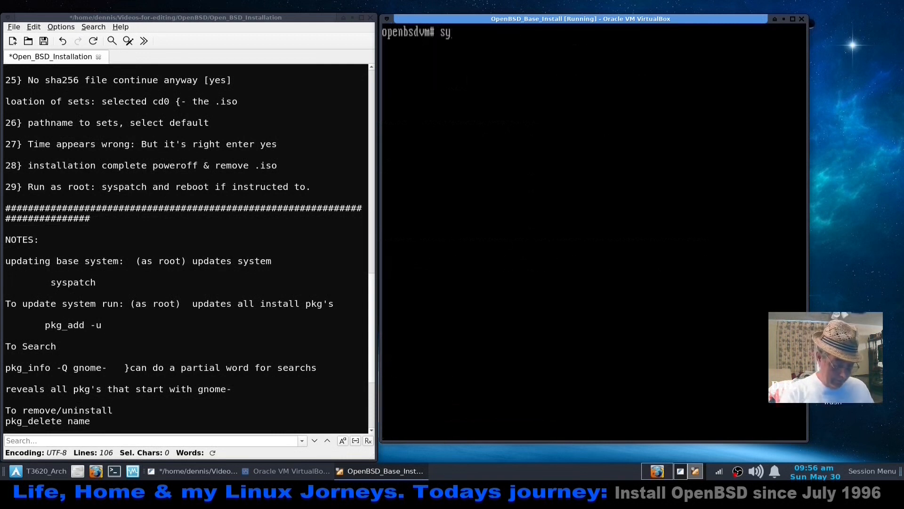
type("spatch")
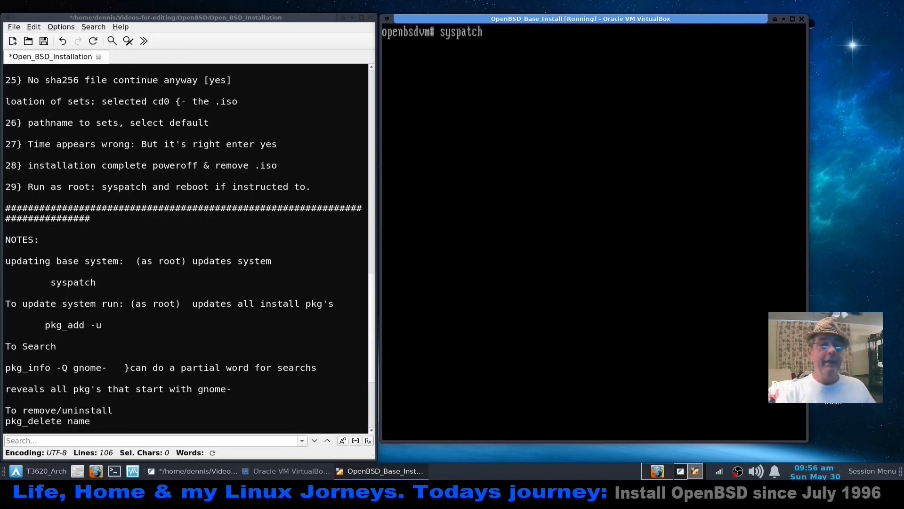
key("Return")
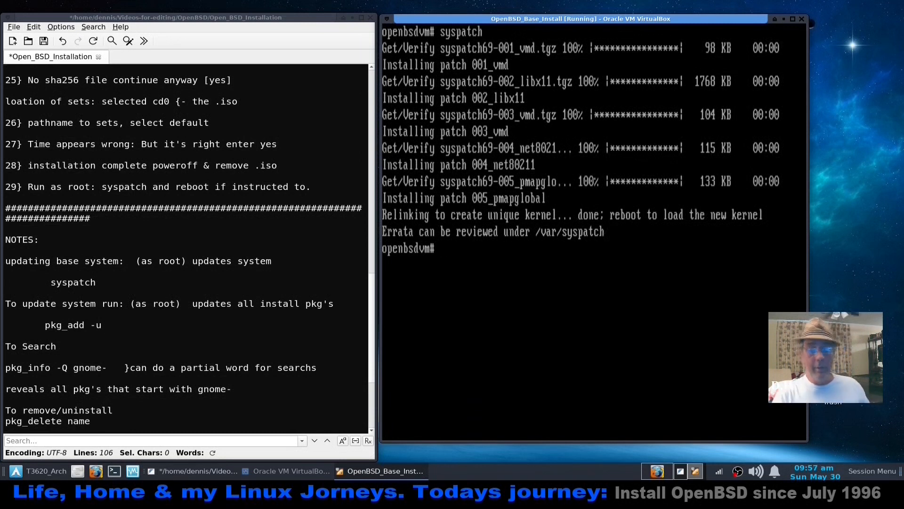
type("reboot")
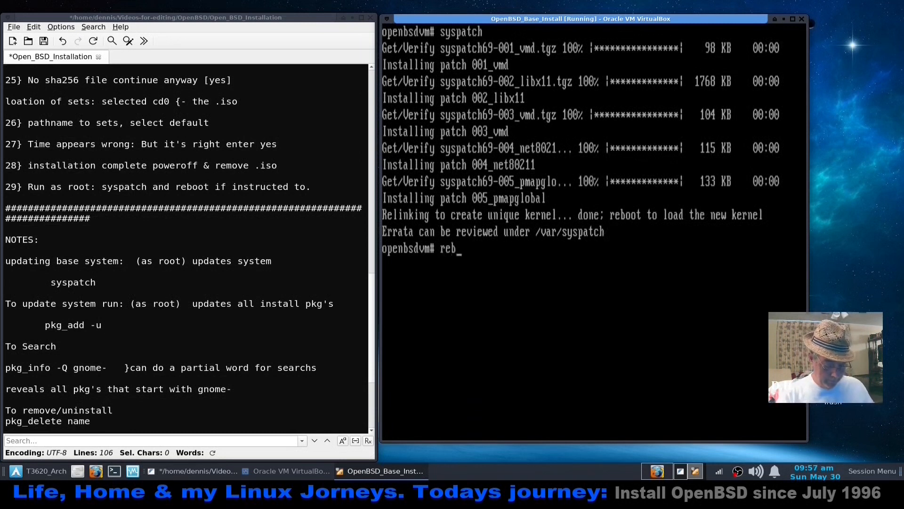
key("Return")
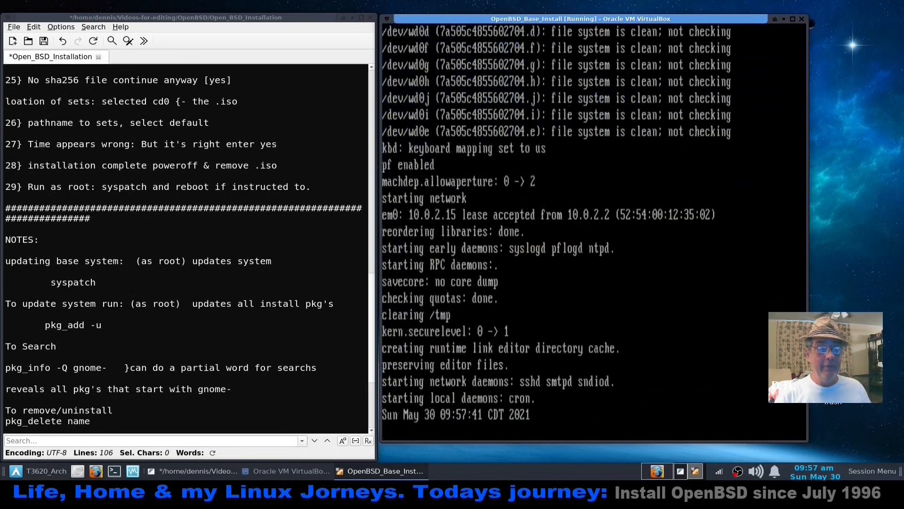
Log in again with the regular user's name and password, and become root with su and the root password
type("dennis")
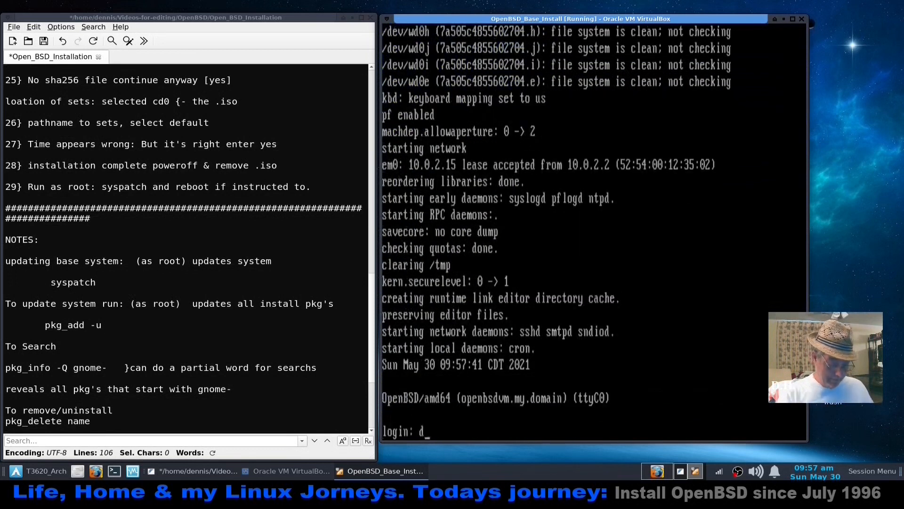
key("Return")
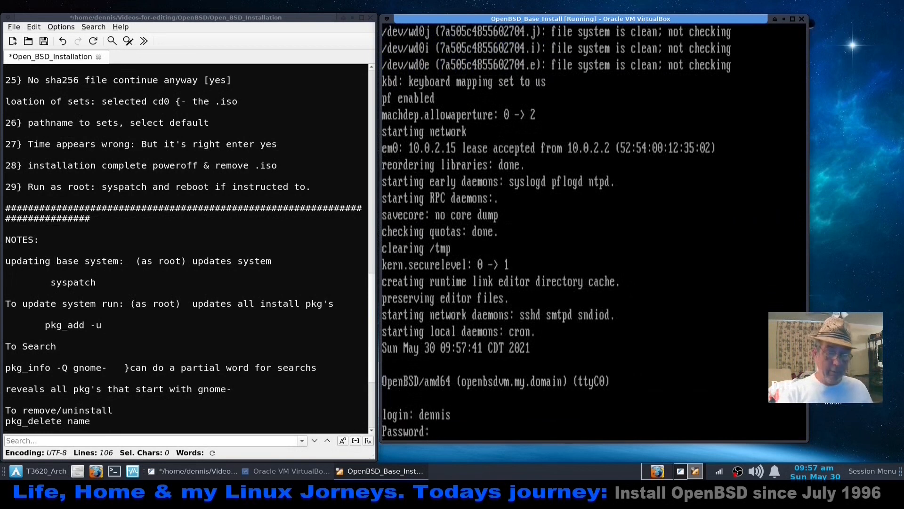
key("Return")
type("su")
key("Return")
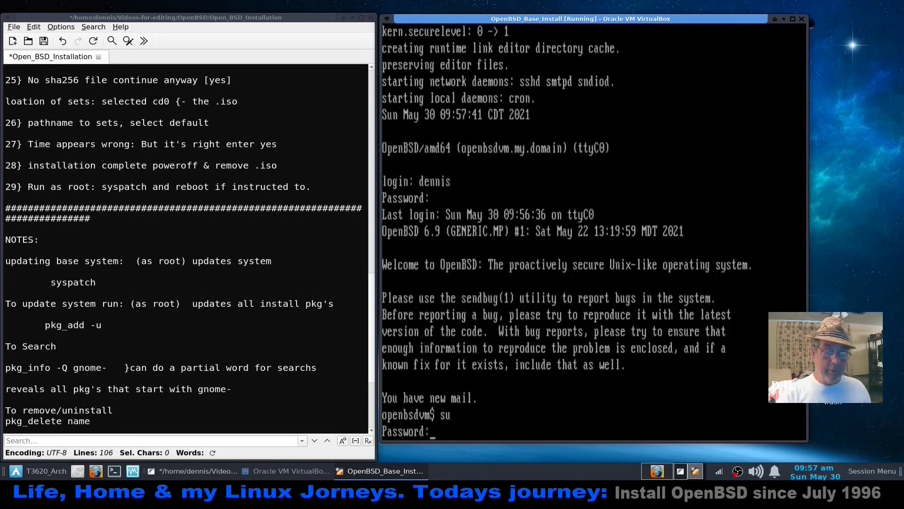
key("Return")
Run syspatch again to check for remaining patches, and update all installed packages with pkg_add -u
type("syspatch")
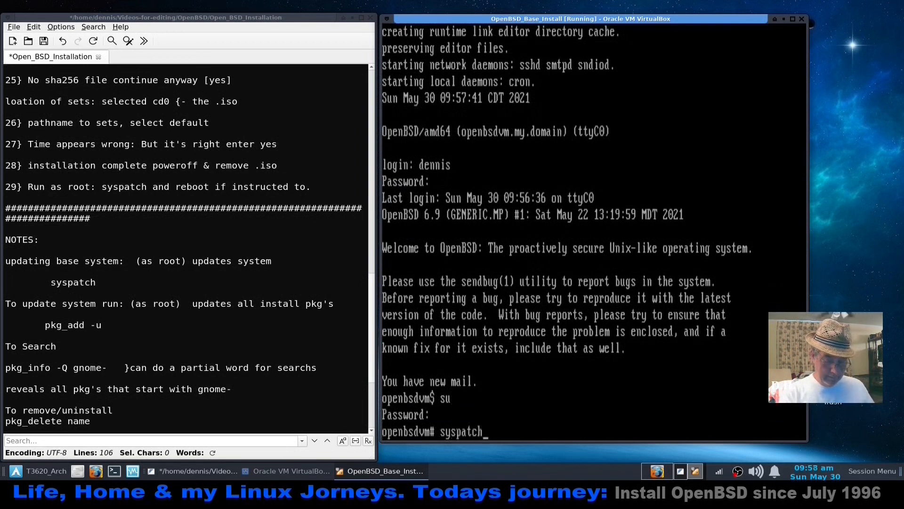
key("Return")
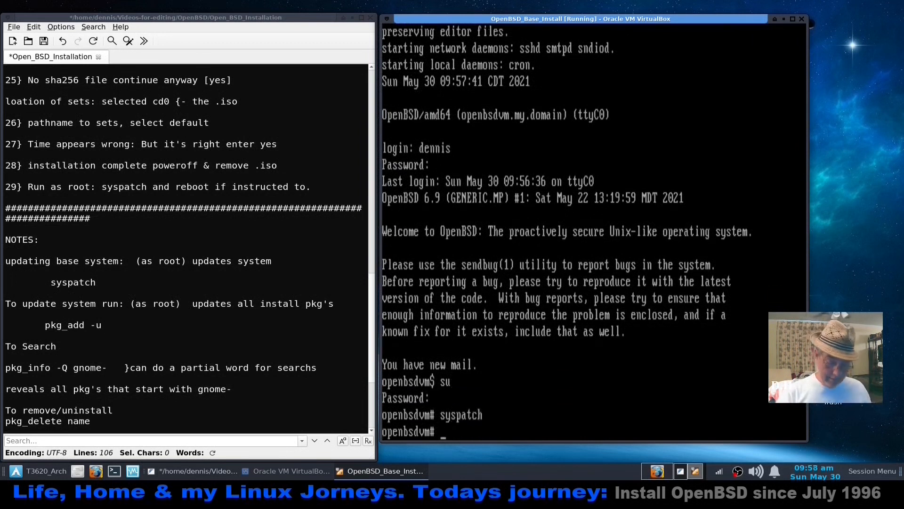
type("pkg")
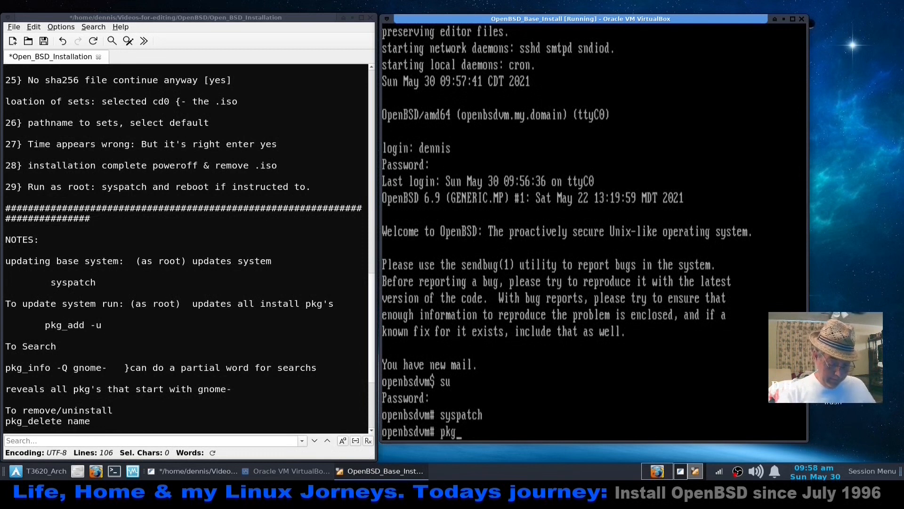
type("_add")
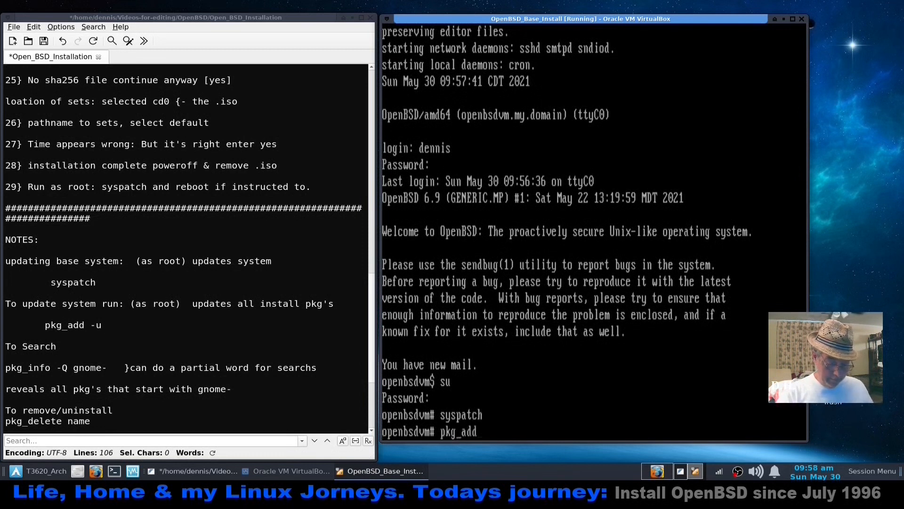
type(" -u")
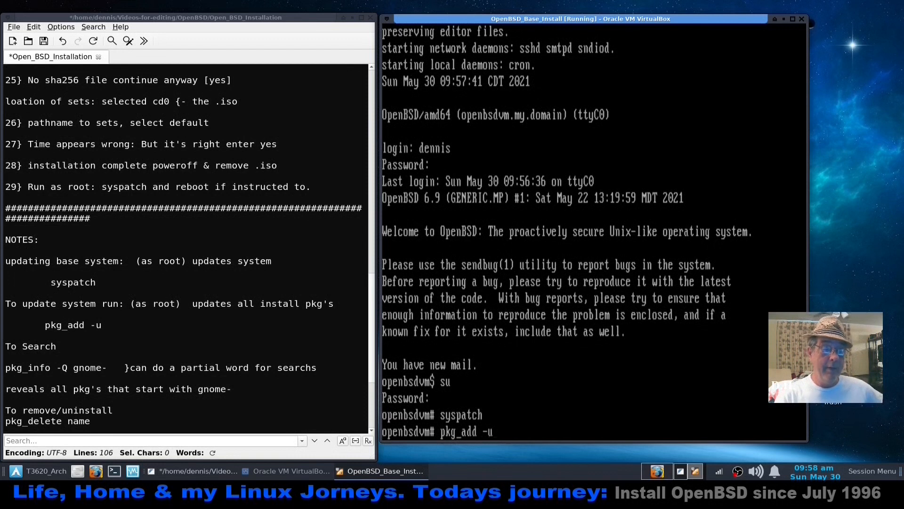
key("Return")
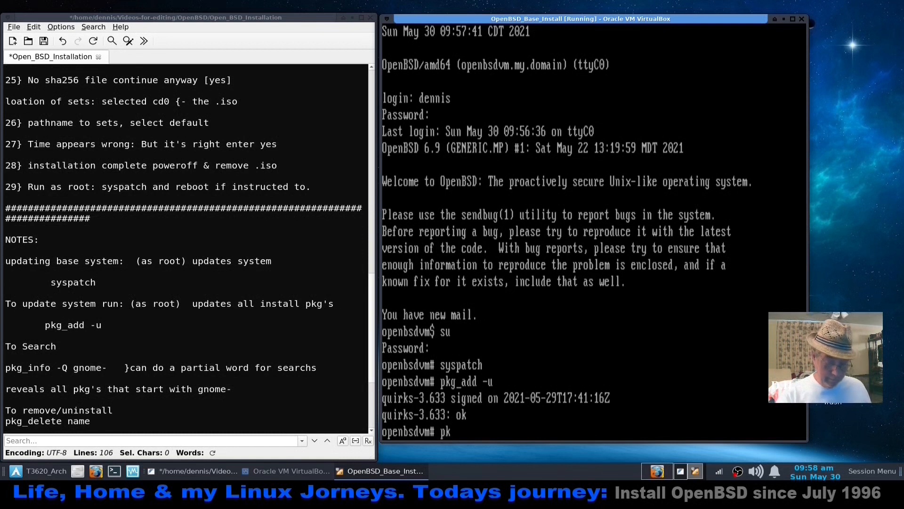
Try the poweroff command at the root prompt, and shut the machine down with shutdown now
key("BackSpace")
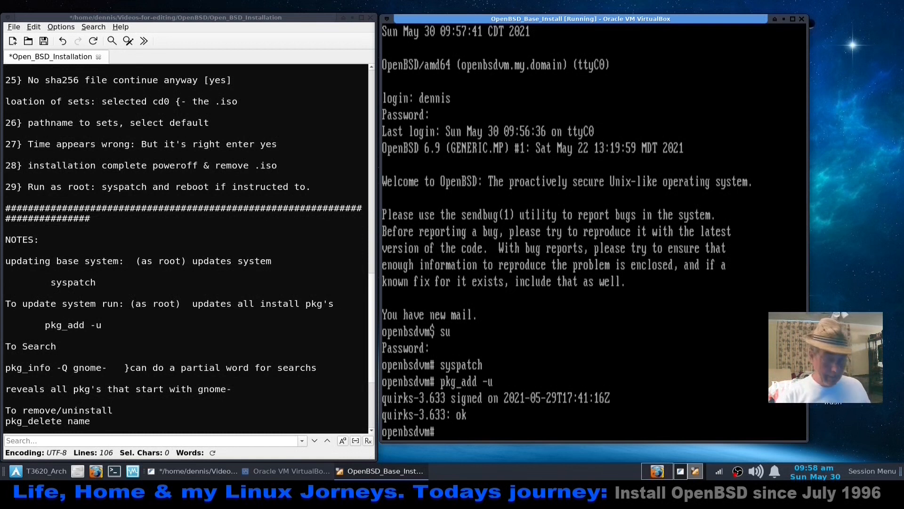
type("powe")
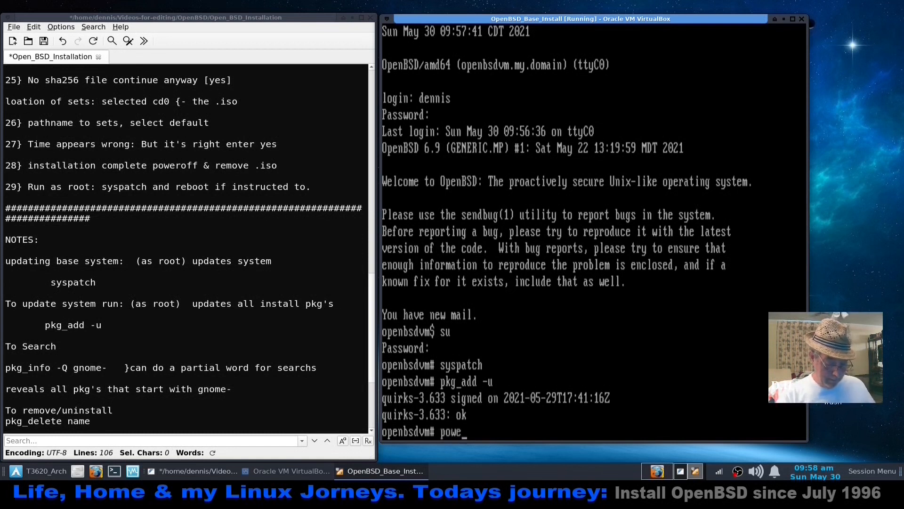
type("roff")
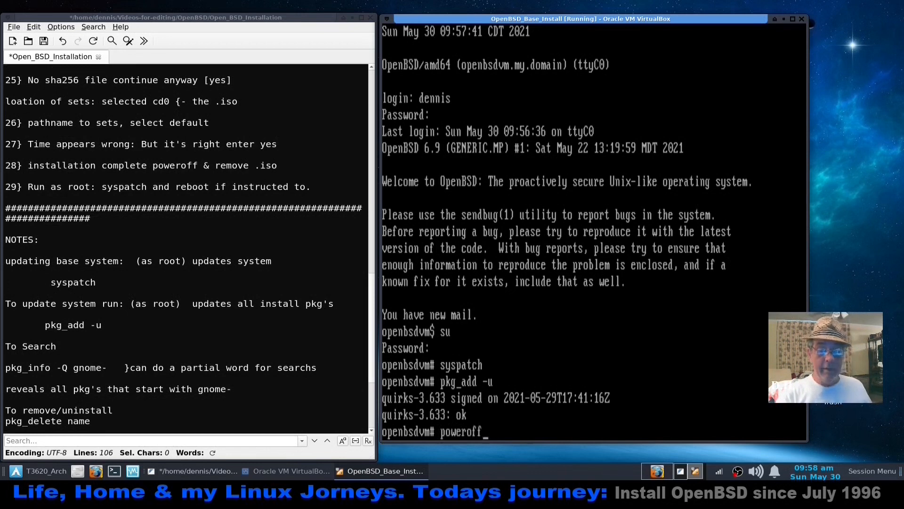
key("Return")
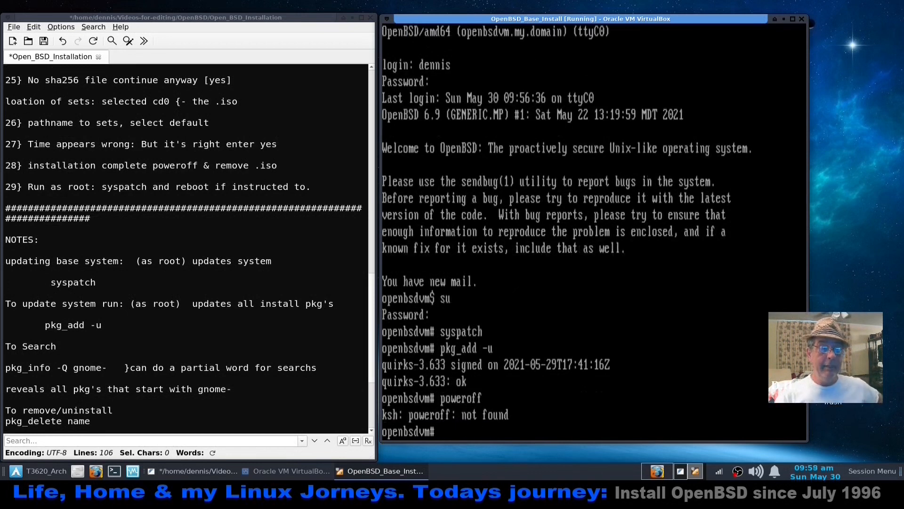
type("shutdown now")
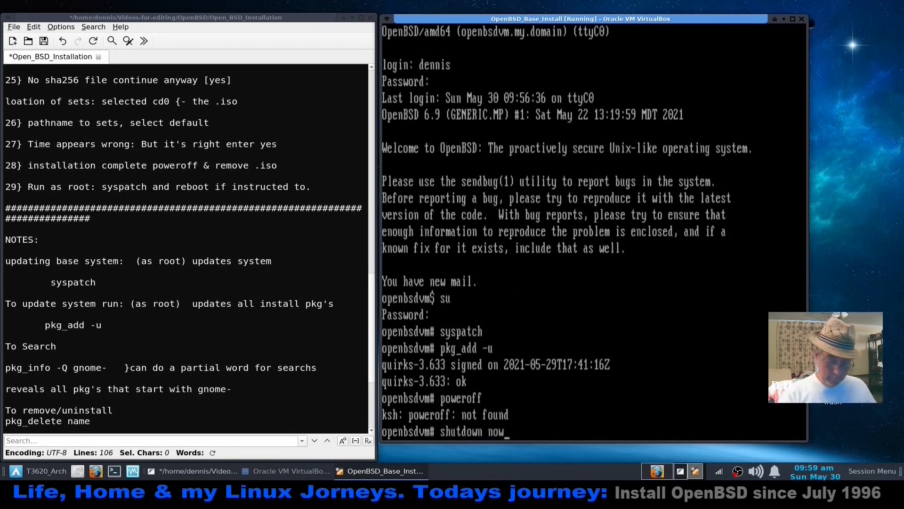
key("Return")
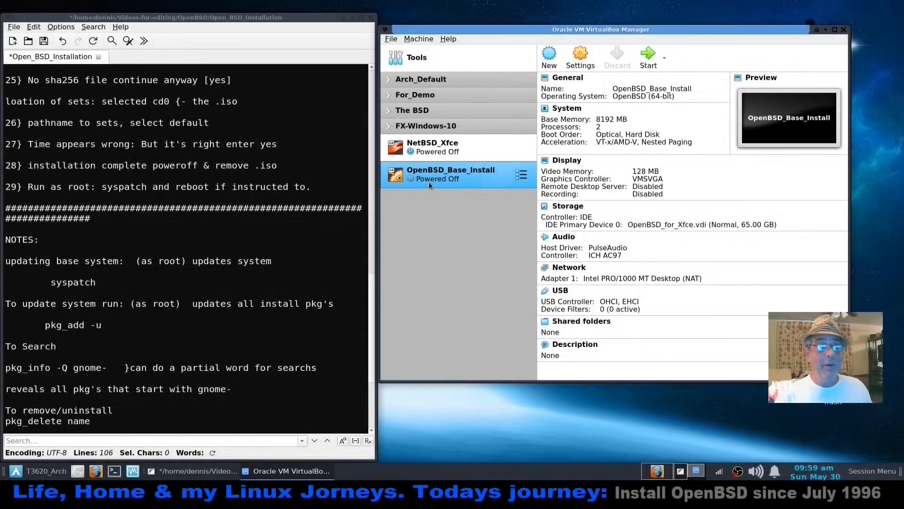
Create a full clone of the OpenBSD_Base_Install virtual machine, keeping the suggested clone name
right_click(428, 182)
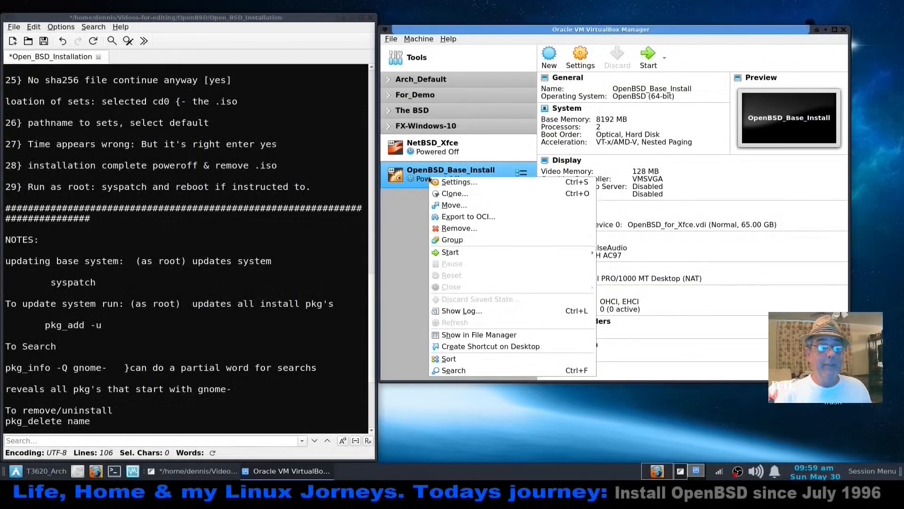
left_click(446, 197)
left_click_drag(634, 114, 443, 149)
left_click(394, 241)
left_click(394, 255)
left_click(538, 307)
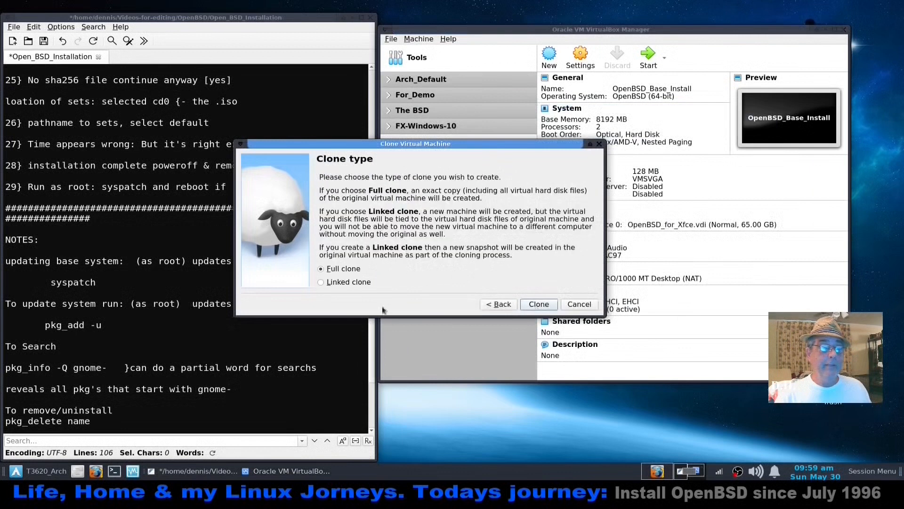
left_click(535, 305)
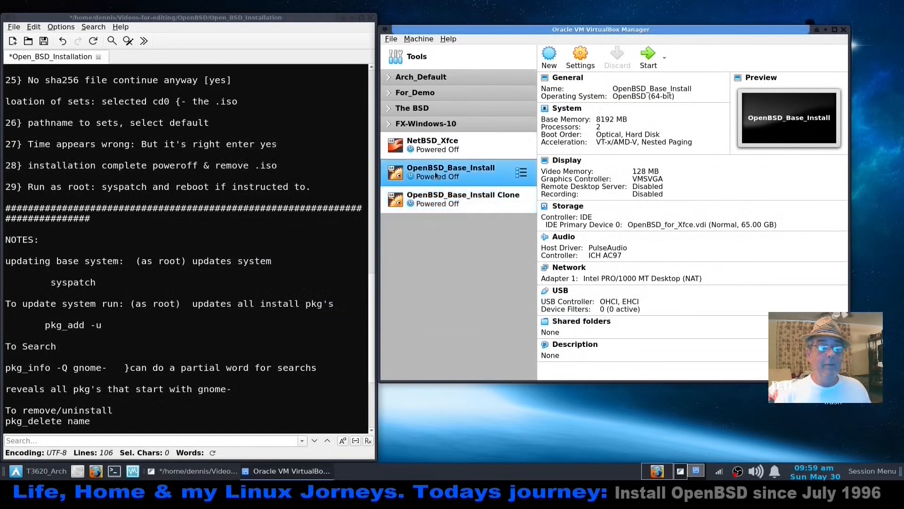
Rename the original OpenBSD_Base_Install virtual machine as OpenBSD_Xfce4 in its settings
right_click(435, 173)
left_click(456, 177)
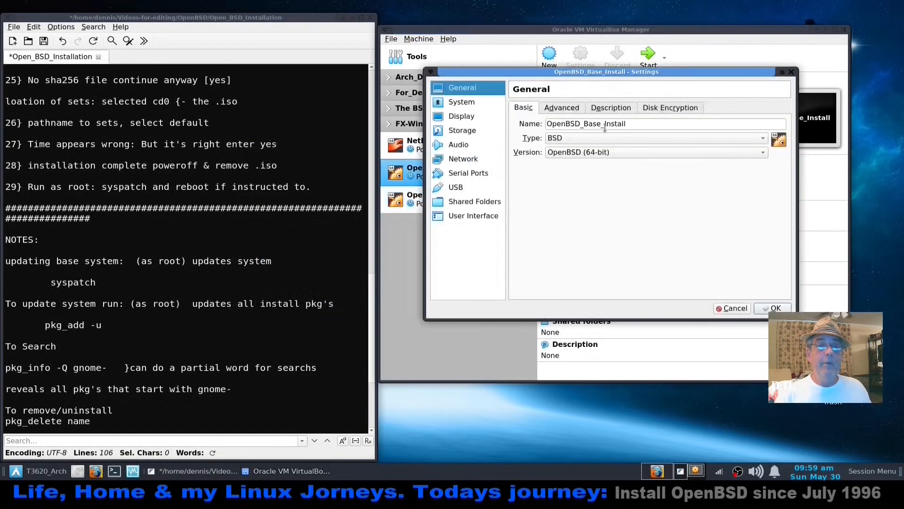
left_click(628, 123)
key("BackSpace")
key("BackSpace")
key("BackSpace")
key("BackSpace")
key("BackSpace")
key("BackSpace")
key("BackSpace")
key("BackSpace")
key("BackSpace")
key("BackSpace")
key("BackSpace")
key("BackSpace")
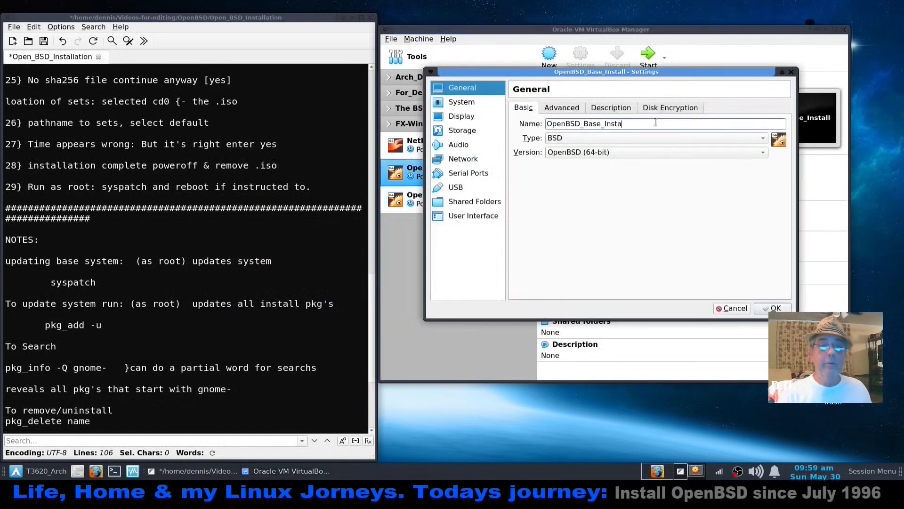
type("Xfce4")
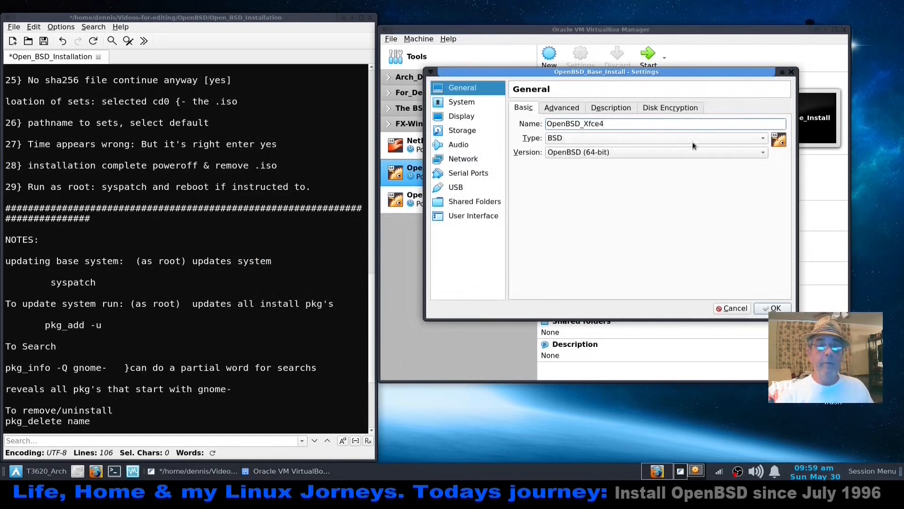
left_click(777, 309)
Rename the cloned virtual machine as OpenBSD_Gnome in its general settings
right_click(463, 204)
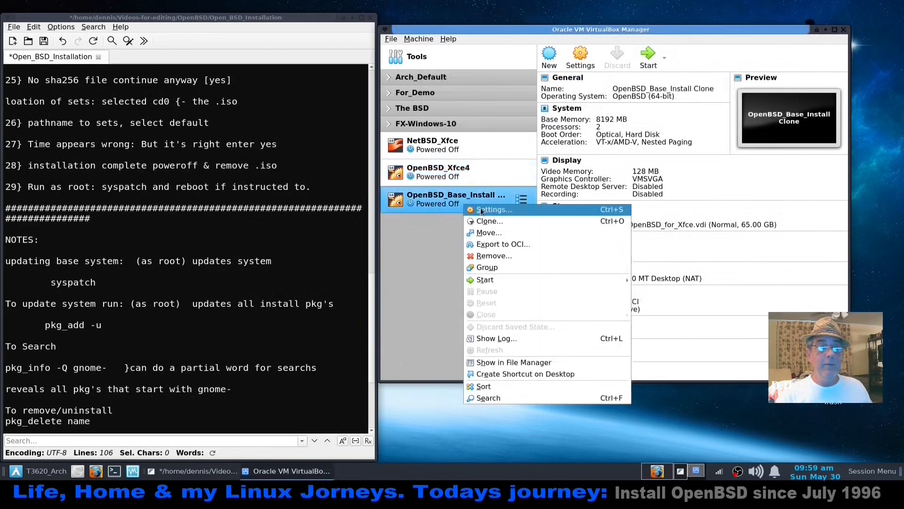
left_click(481, 214)
left_click(656, 124)
key("BackSpace")
key("BackSpace")
key("BackSpace")
key("BackSpace")
key("BackSpace")
key("BackSpace")
key("BackSpace")
key("BackSpace")
key("BackSpace")
key("BackSpace")
key("BackSpace")
key("BackSpace")
key("BackSpace")
key("BackSpace")
key("BackSpace")
key("BackSpace")
key("BackSpace")
key("BackSpace")
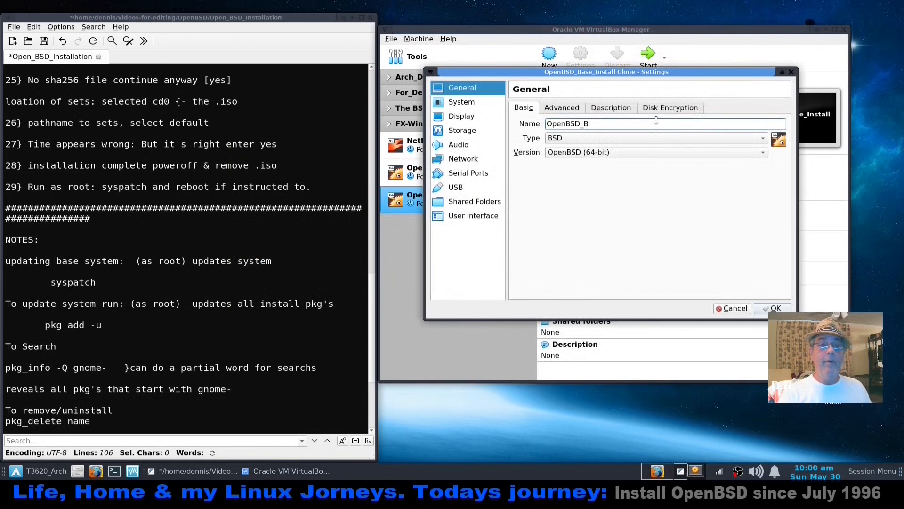
type("Gnome")
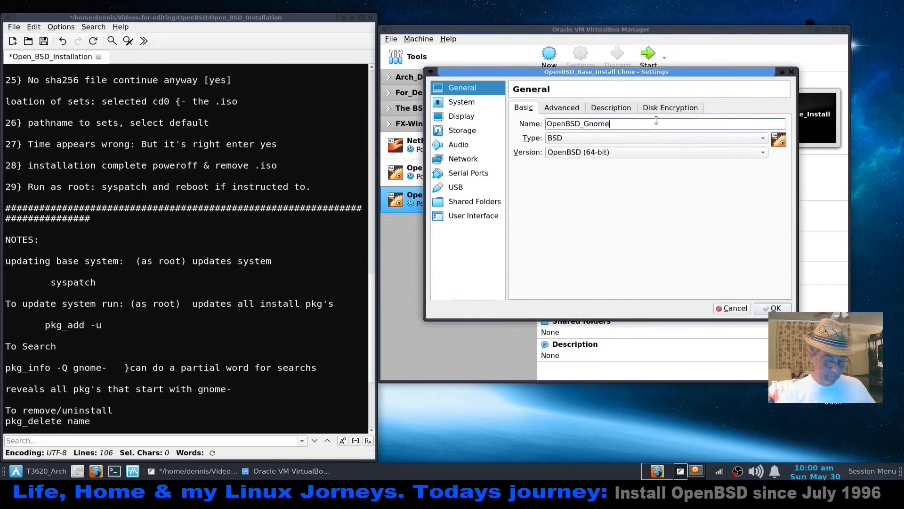
key("Return")
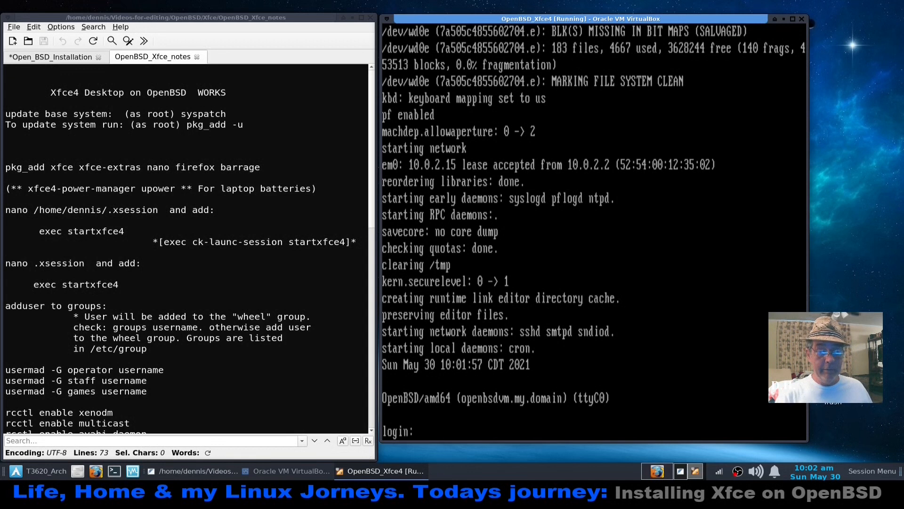
Log in to the OpenBSD_Xfce4 machine with the regular user's name and password
type("dennis")
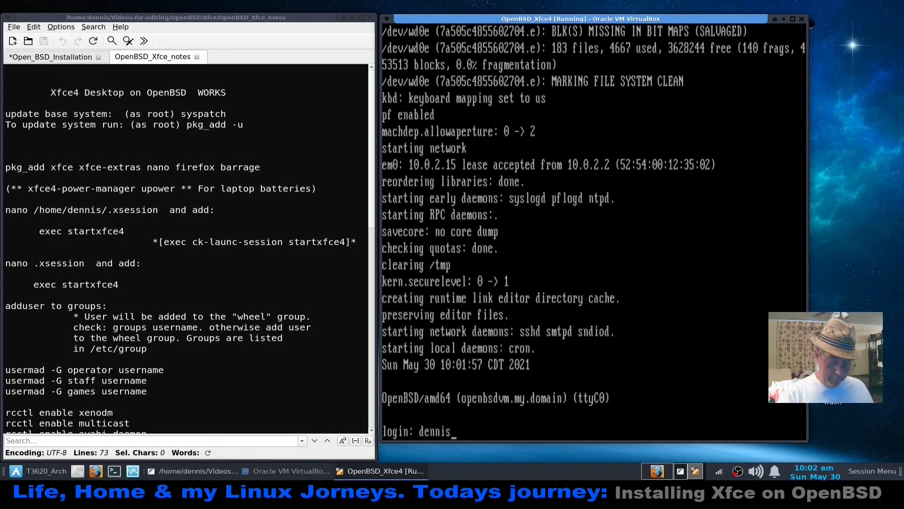
key("Return")
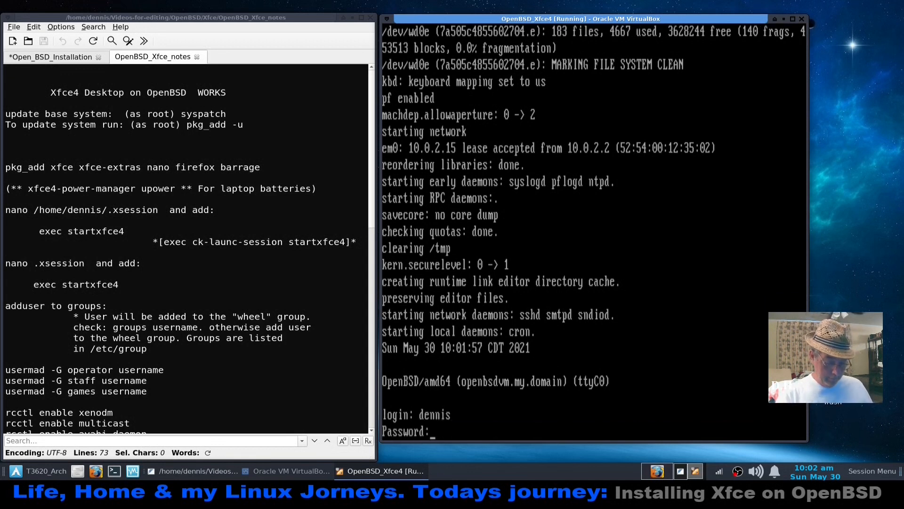
key("Return")
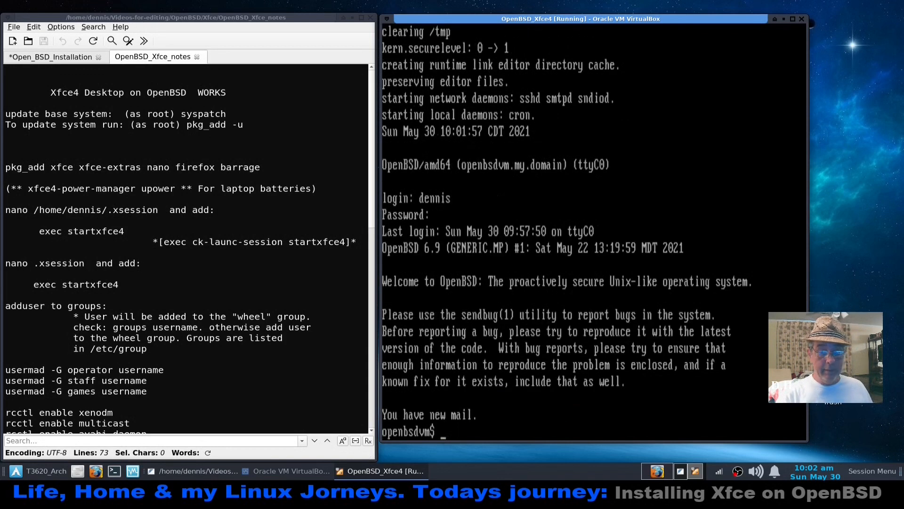
Become root with su and the root password, and clear the terminal screen
type("su")
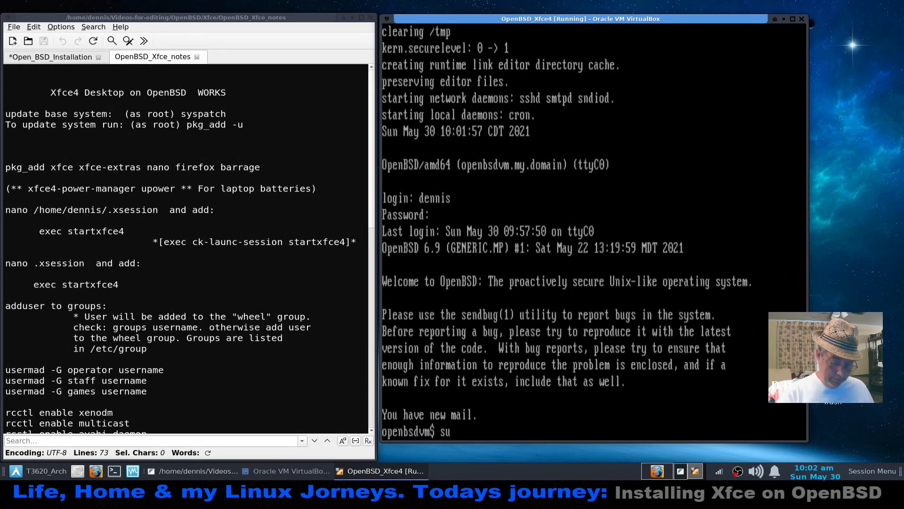
key("Return")
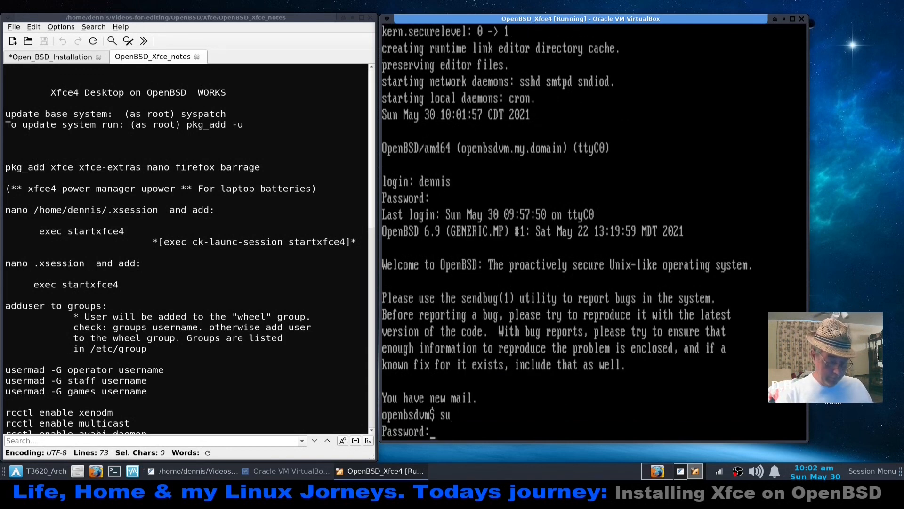
key("Return")
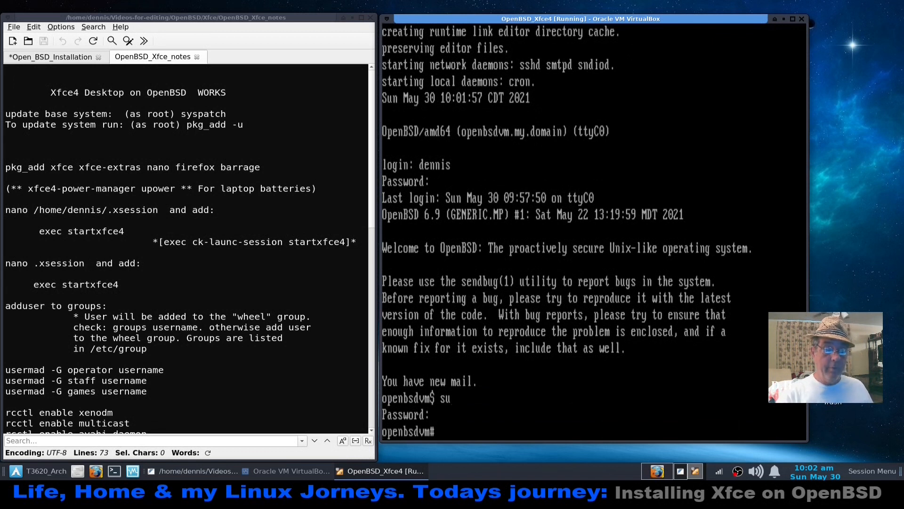
key("ctrl+l")
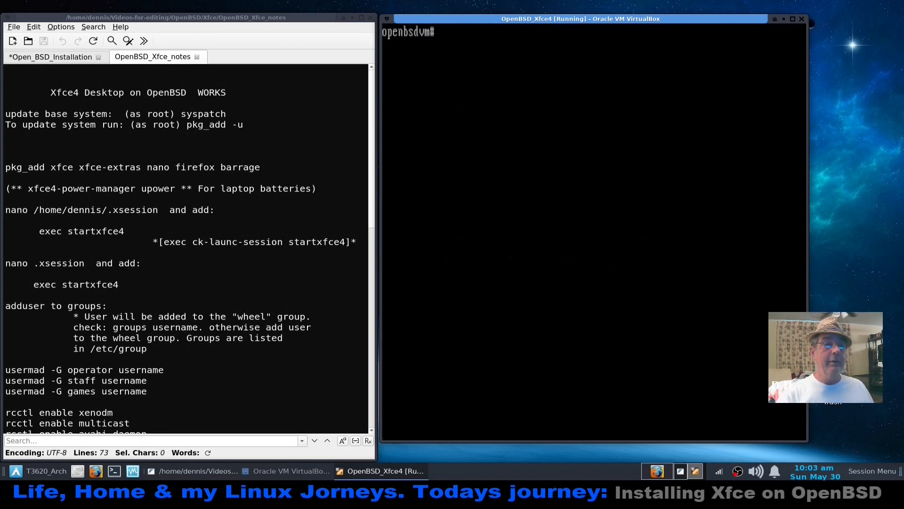
key("Return")
key("Return")
key("Return")
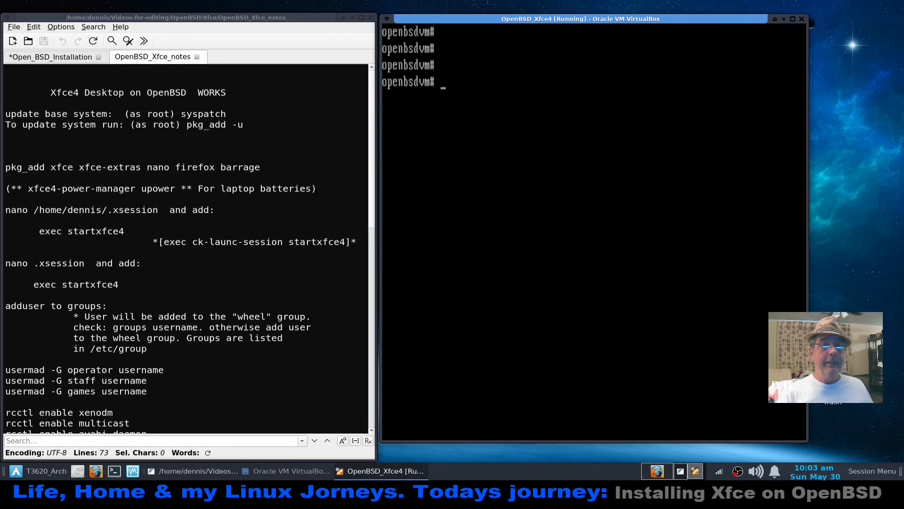
Install the Xfce desktop and extra programs as root with pkg_add xfce xfce-extras nano firefox barrage
type("pkg")
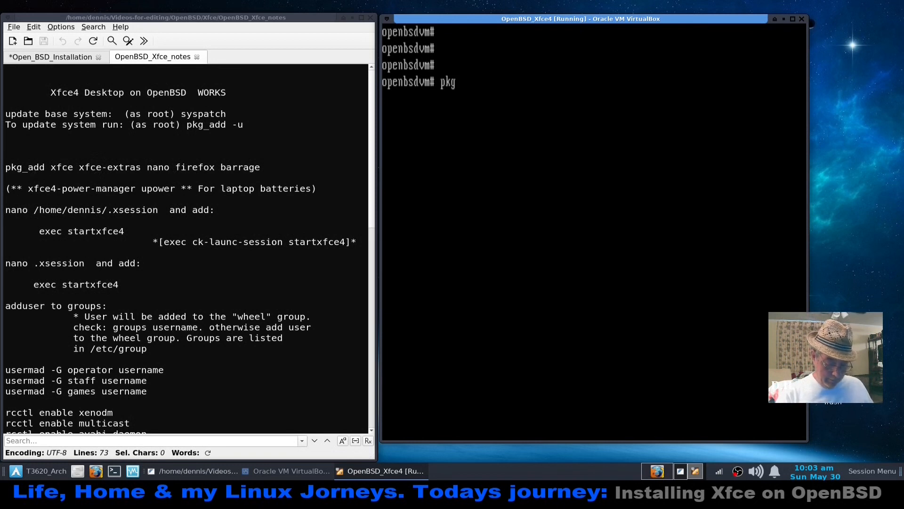
type("_add")
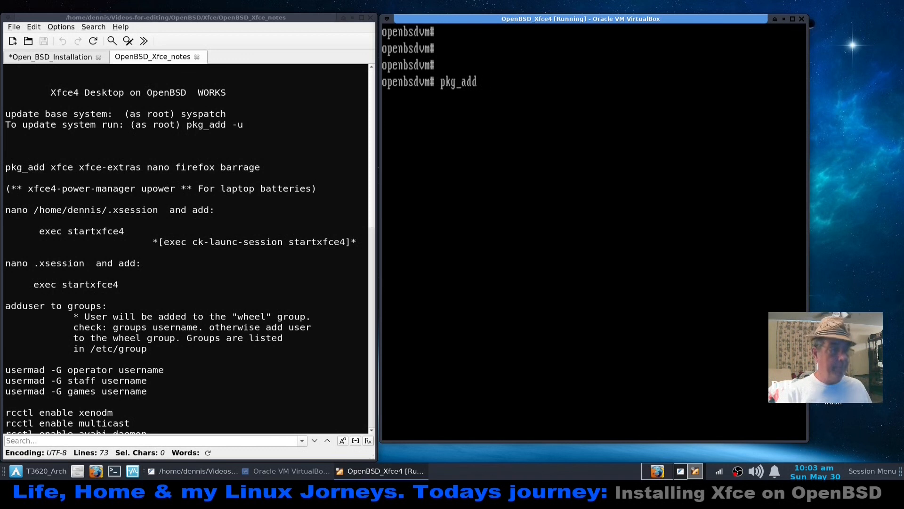
type(" xfce")
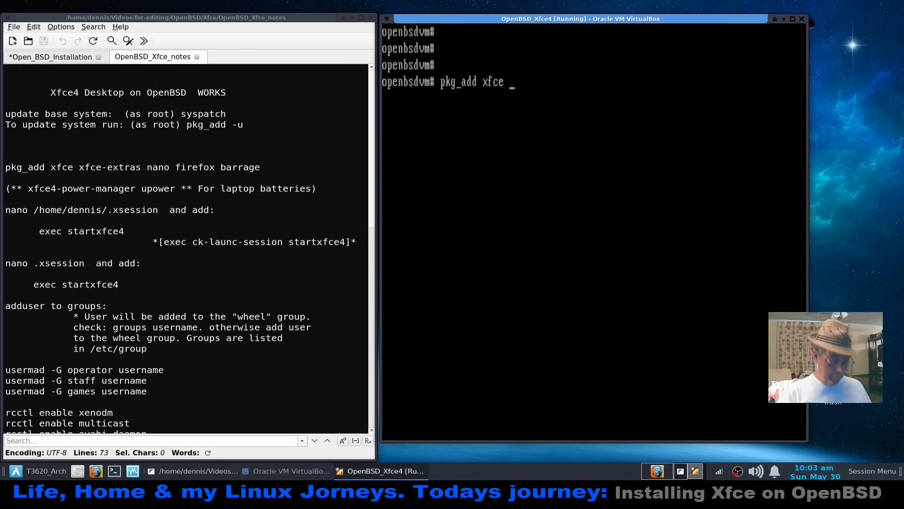
type(" xfc")
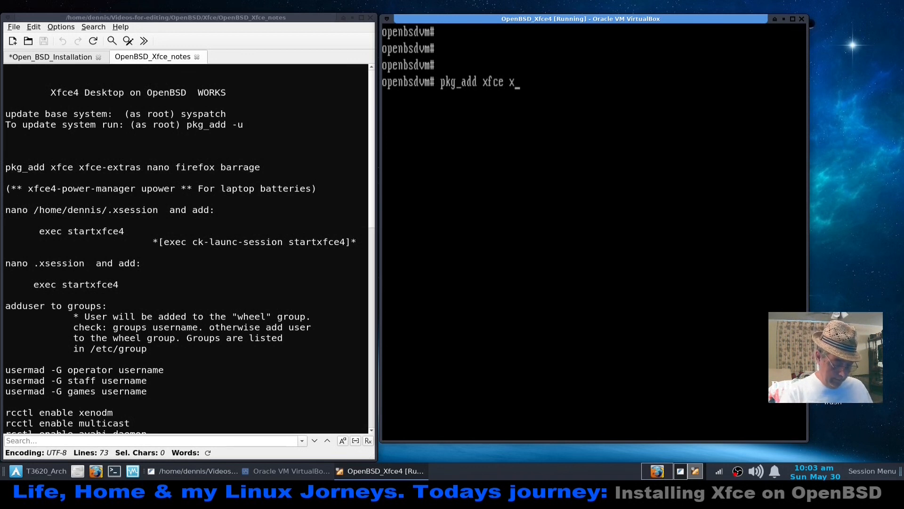
type("e")
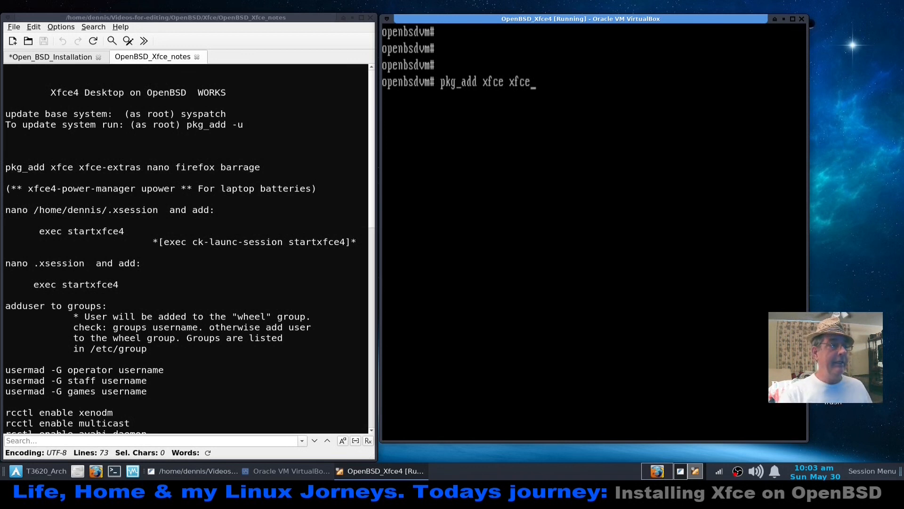
type("-extras")
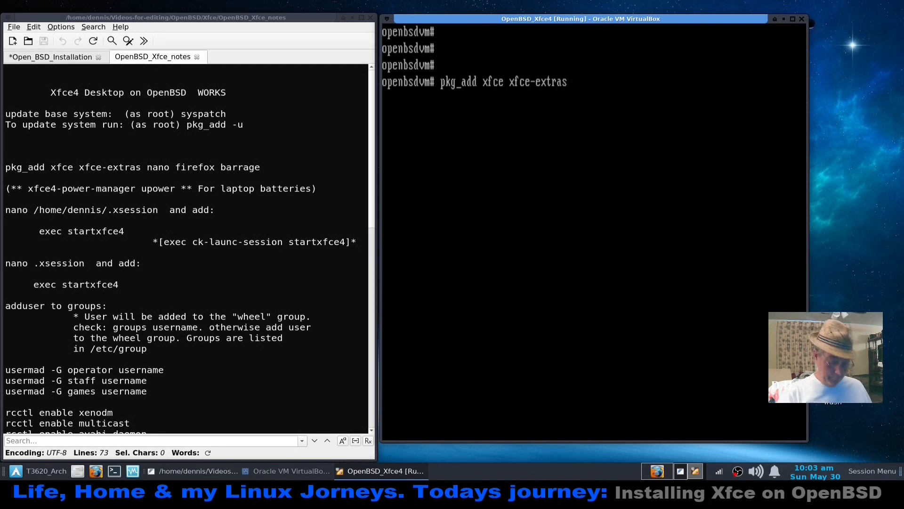
type(" nano")
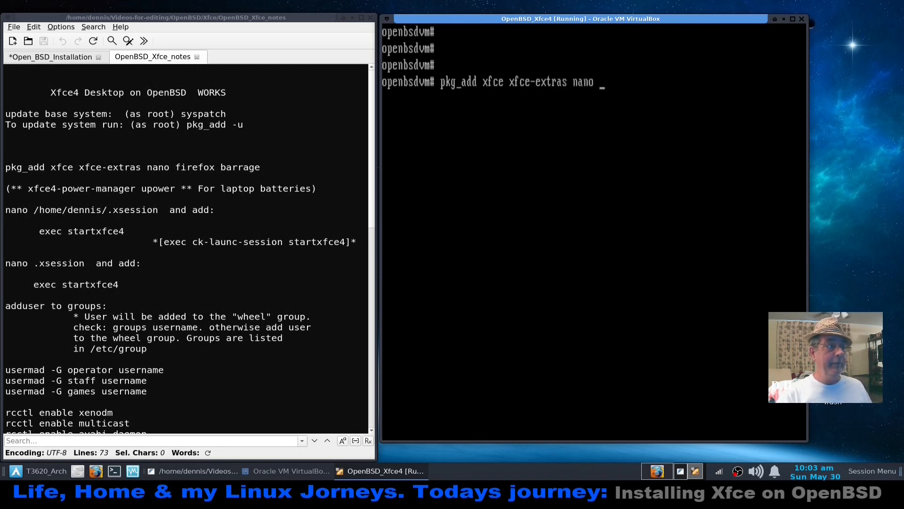
type(" fire")
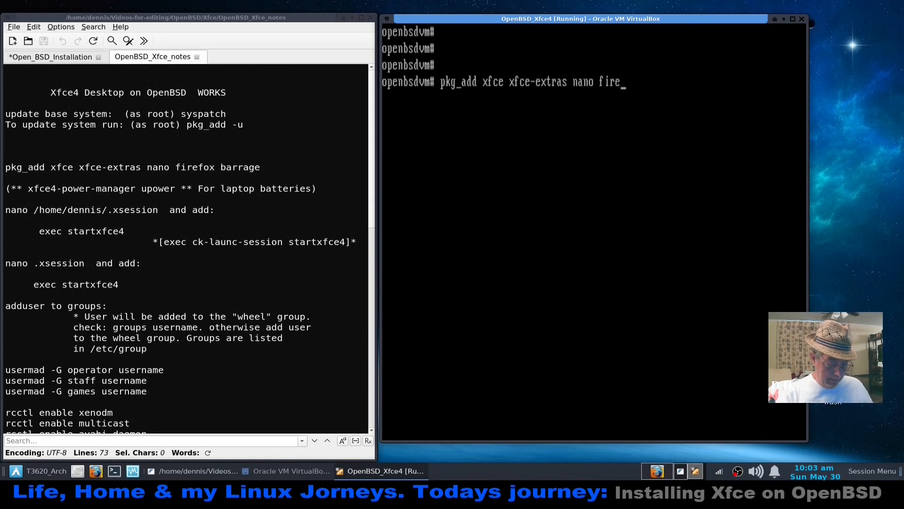
type("fox")
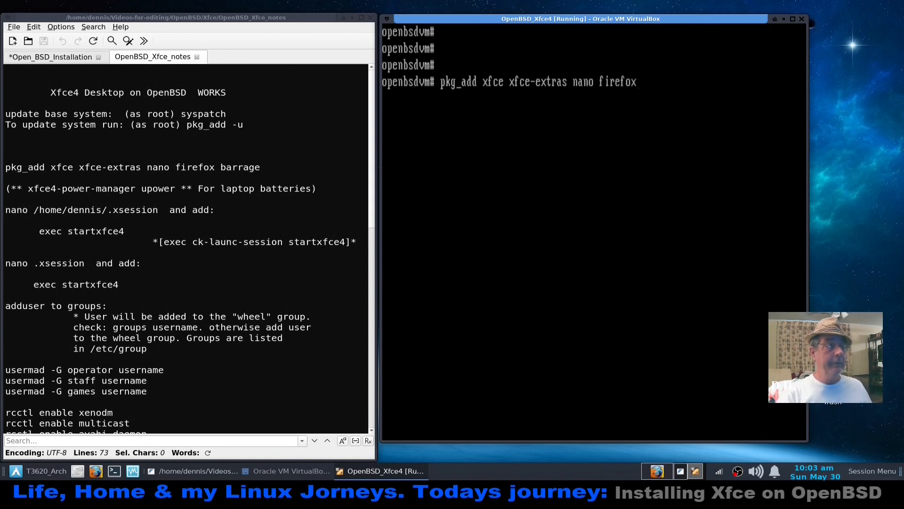
type(" barrage")
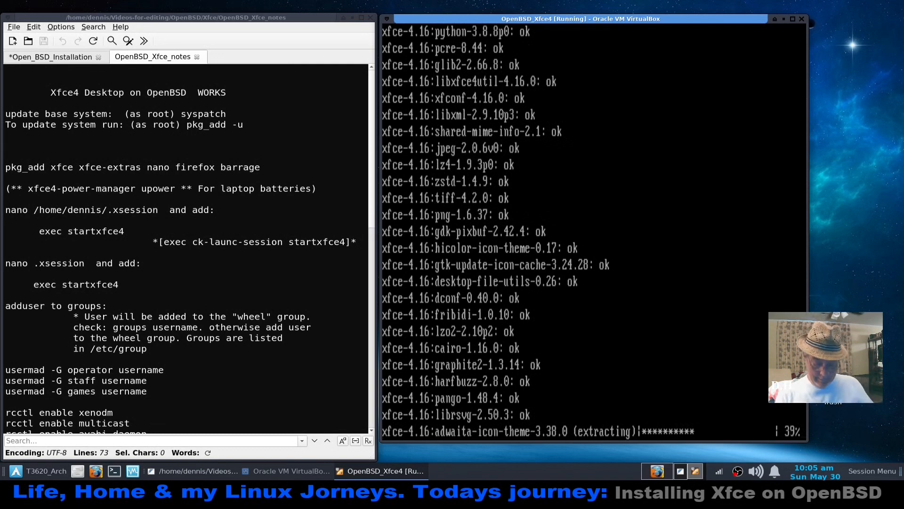
Switch to Firefox, view the OpenBSD home page, and bring up the INSTALL.amd64 guide for OpenBSD 6.6
left_click(658, 472)
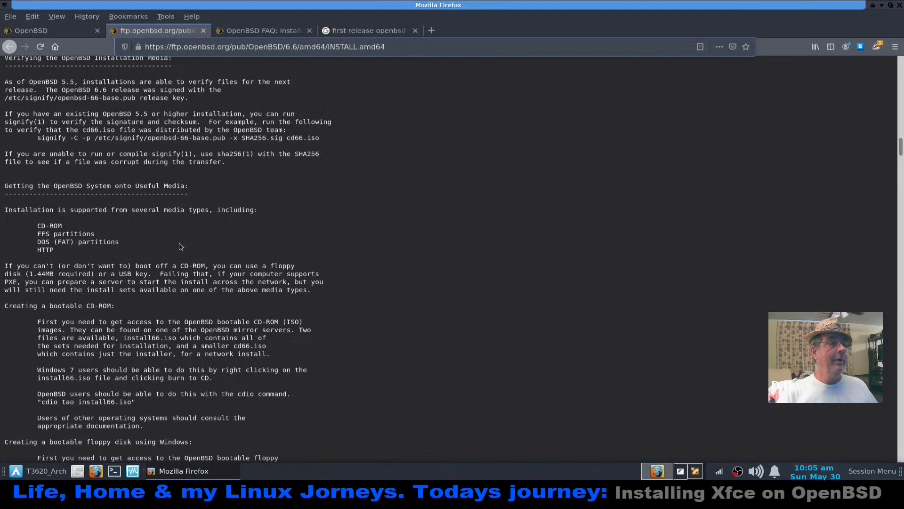
left_click(28, 30)
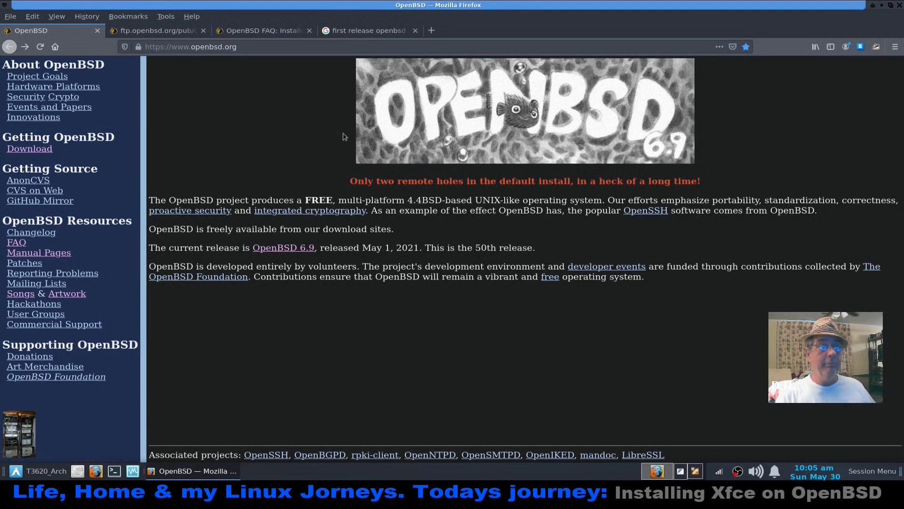
left_click(166, 32)
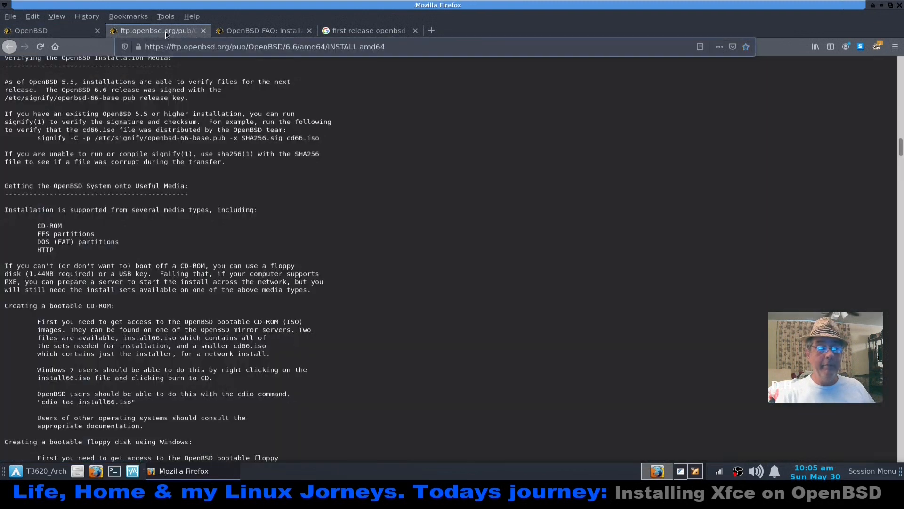
scroll(266, 141, "up", 3)
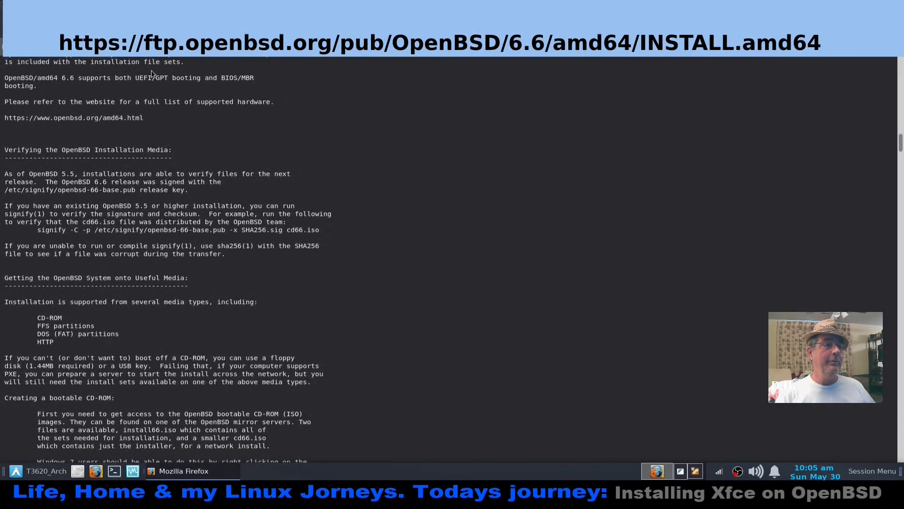
Skim the INSTALL.amd64 guide from the installation media sections through to the end of the installation instructions
scroll(356, 210, "down", 4)
scroll(354, 210, "down", 20)
scroll(353, 214, "down", 9)
scroll(348, 222, "down", 5)
scroll(343, 234, "down", 9)
scroll(343, 234, "down", 10)
scroll(343, 233, "down", 20)
scroll(343, 234, "down", 20)
scroll(343, 232, "down", 18)
scroll(342, 233, "down", 18)
scroll(343, 234, "down", 9)
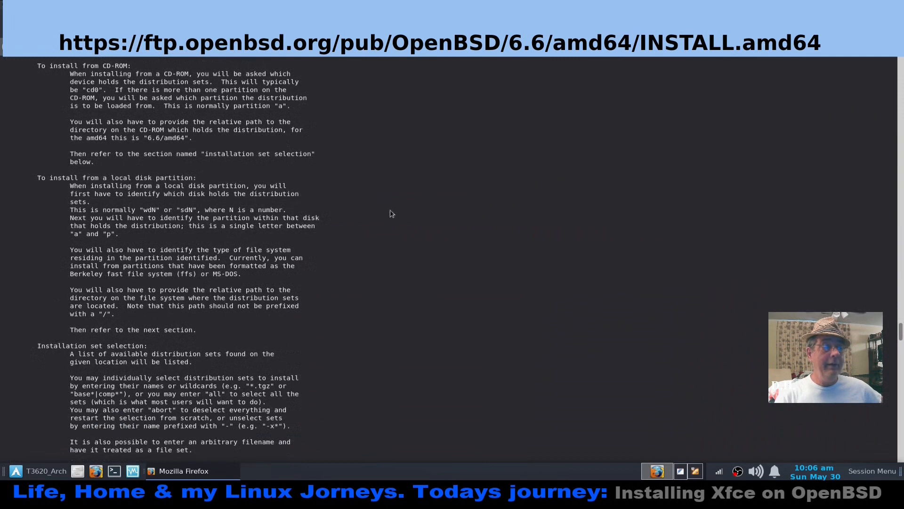
scroll(389, 211, "down", 11)
scroll(381, 219, "down", 11)
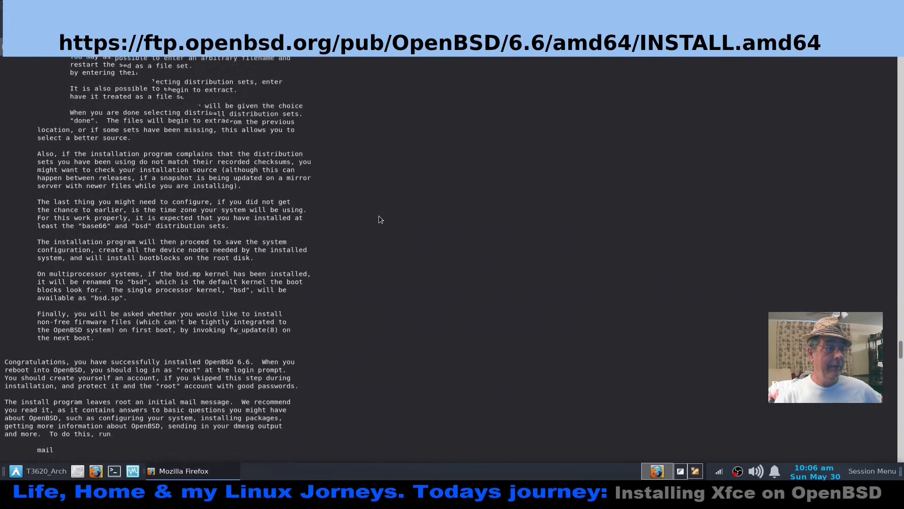
Read the guide's post-installation advice on the root mail message and the man afterboot page
scroll(381, 219, "down", 8)
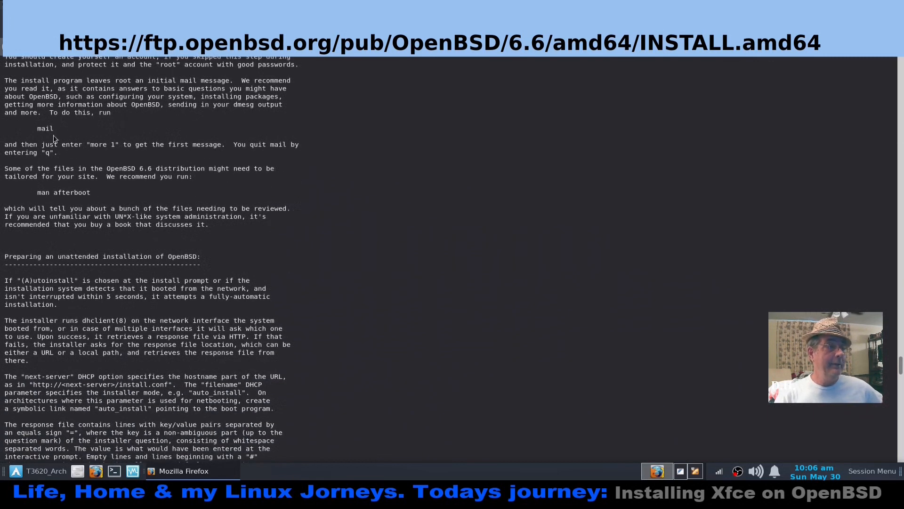
scroll(206, 127, "up", 1)
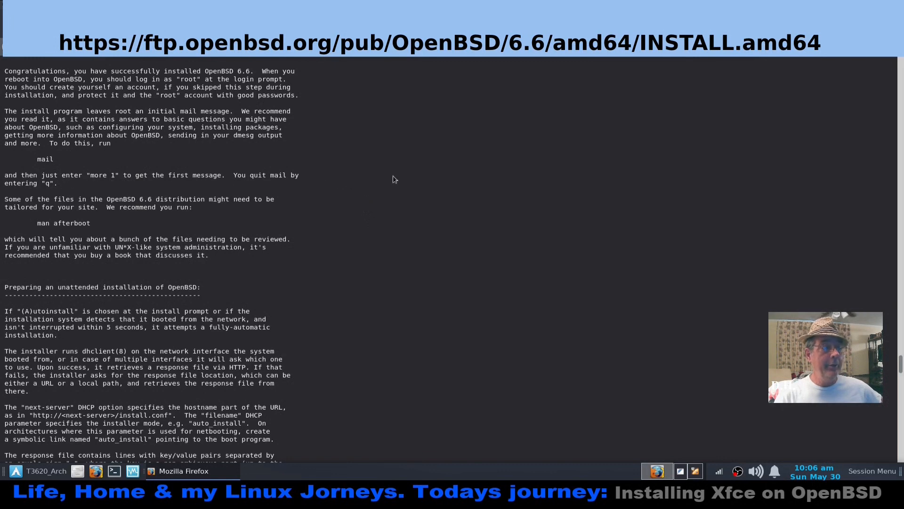
scroll(394, 179, "down", 2)
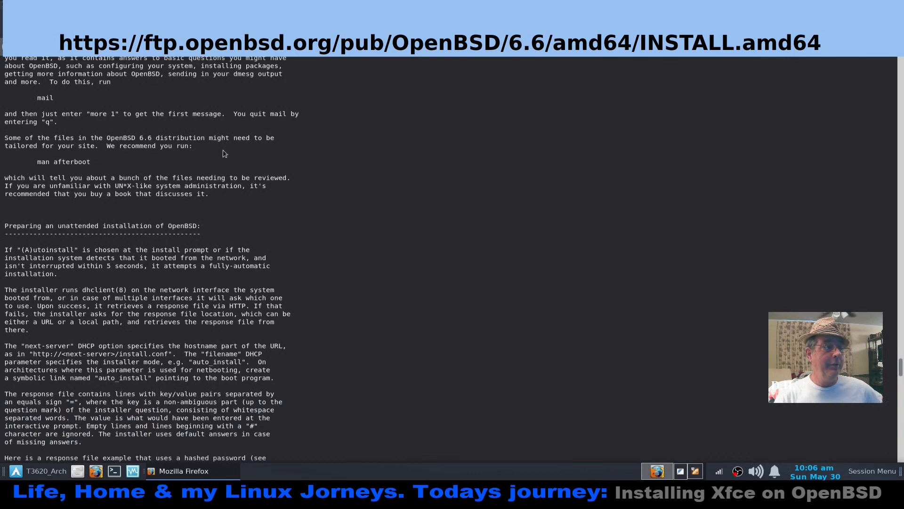
scroll(222, 153, "down", 1)
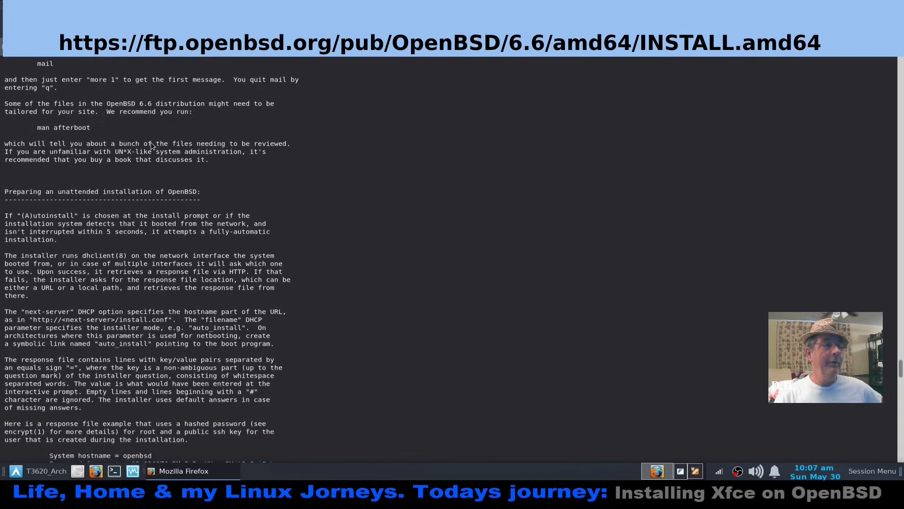
scroll(152, 146, "down", 1)
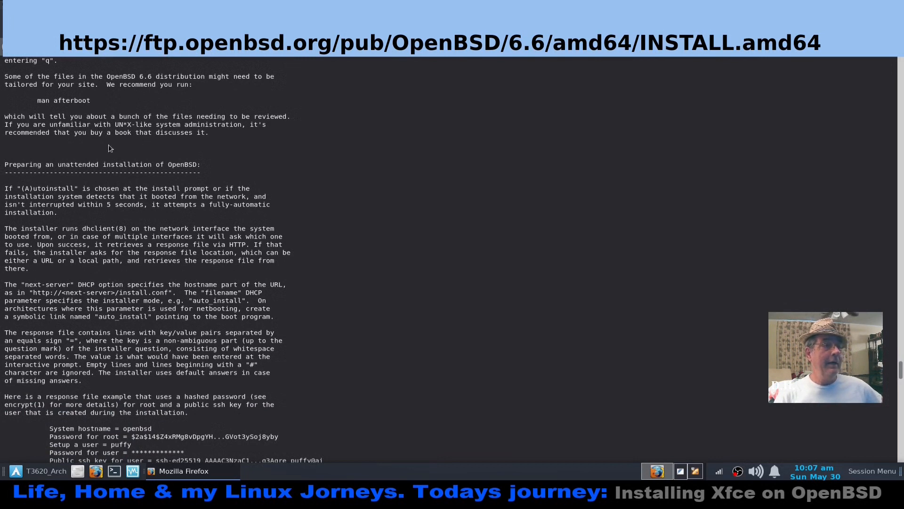
scroll(251, 159, "down", 2)
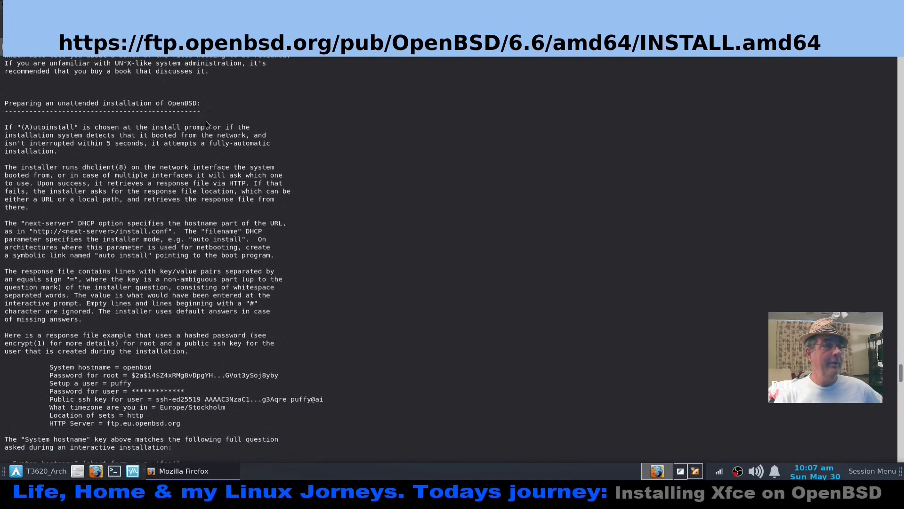
Look through the guide's sections on unattended installation, upgrading, source code, online documentation, third-party software and Administrivia
scroll(206, 124, "down", 8)
scroll(169, 190, "down", 7)
scroll(167, 188, "up", 11)
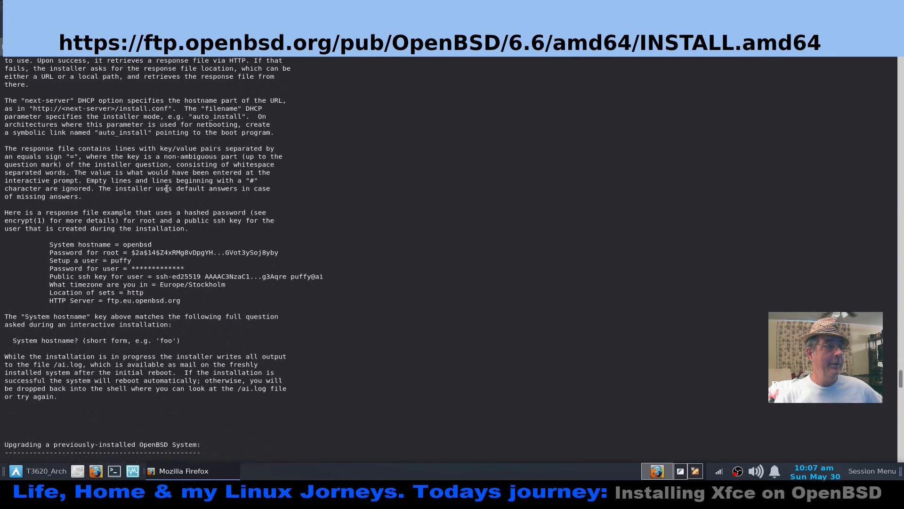
scroll(165, 190, "up", 4)
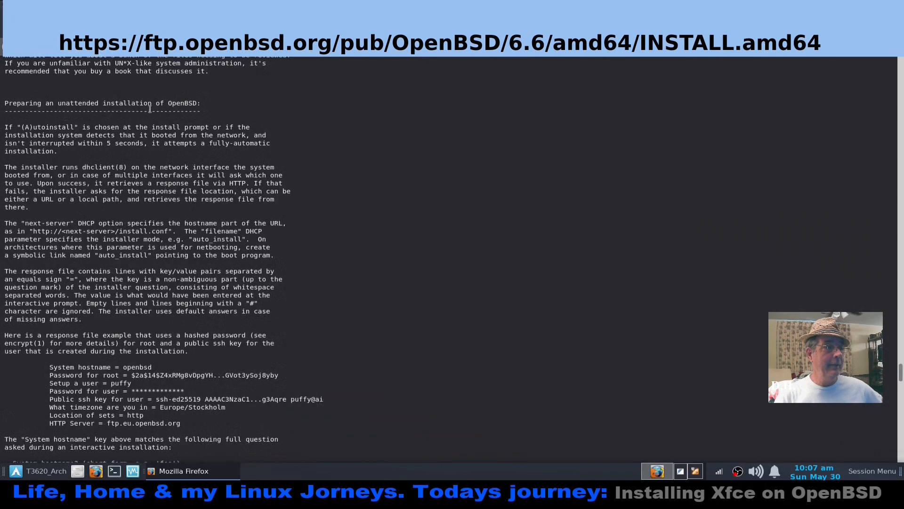
scroll(109, 131, "down", 13)
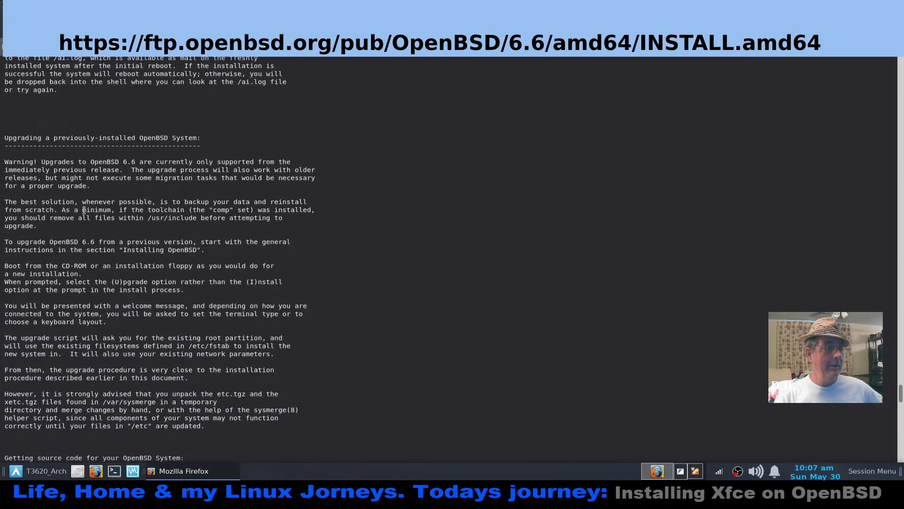
scroll(84, 209, "down", 4)
scroll(335, 261, "down", 8)
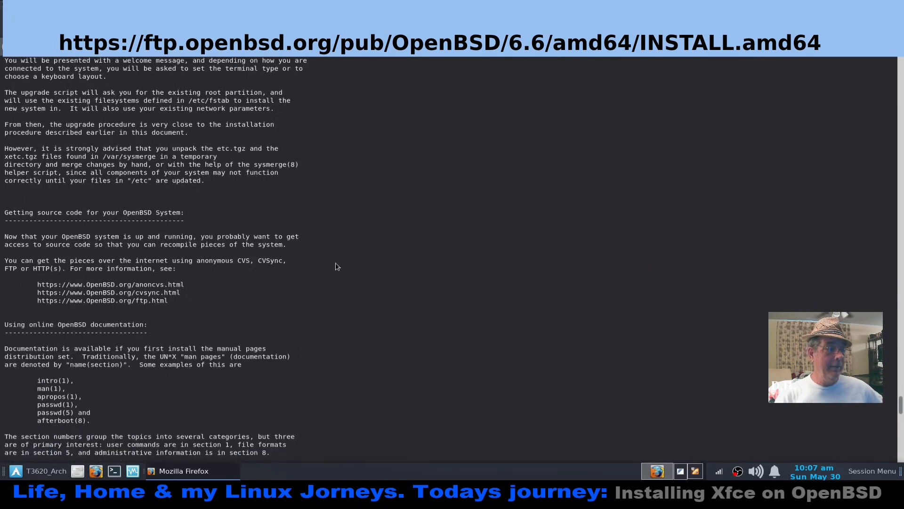
scroll(337, 267, "down", 20)
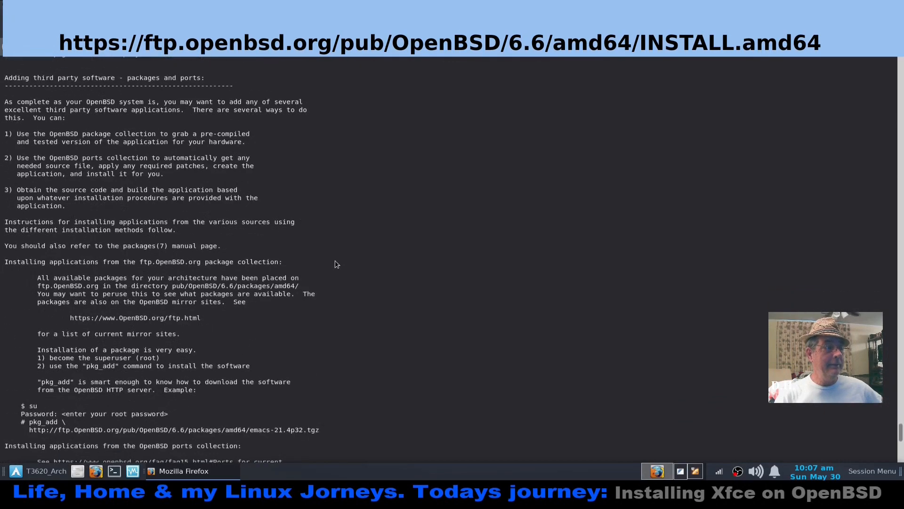
scroll(337, 264, "down", 7)
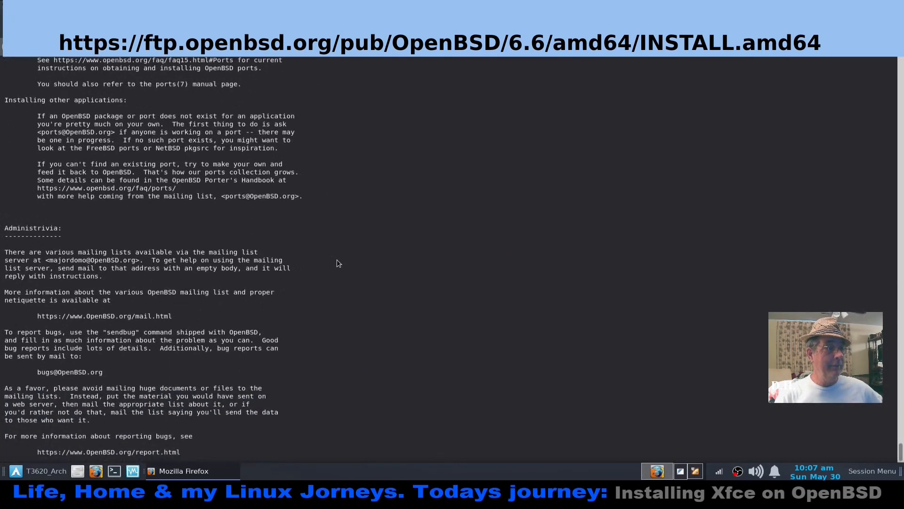
Go back through the INSTALL.amd64 guide, past disk partitioning, to the section on creating a bootable USB key
scroll(340, 261, "up", 20)
scroll(342, 261, "up", 20)
scroll(340, 263, "up", 15)
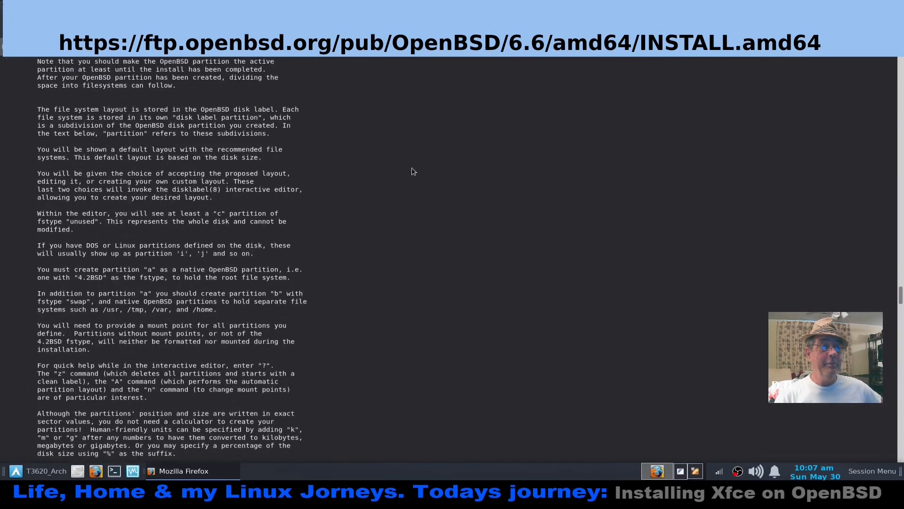
scroll(410, 171, "up", 20)
scroll(410, 170, "up", 20)
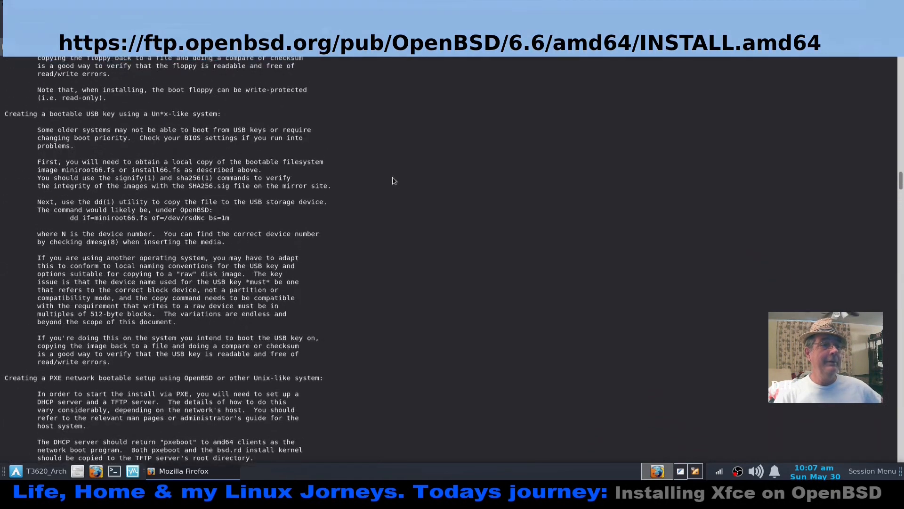
scroll(393, 177, "up", 2)
Review the OpenBSD FAQ Installation Guide's sections on file sets, disk partitioning, sending dmesg, customizing the install and multibooting
left_click(275, 29)
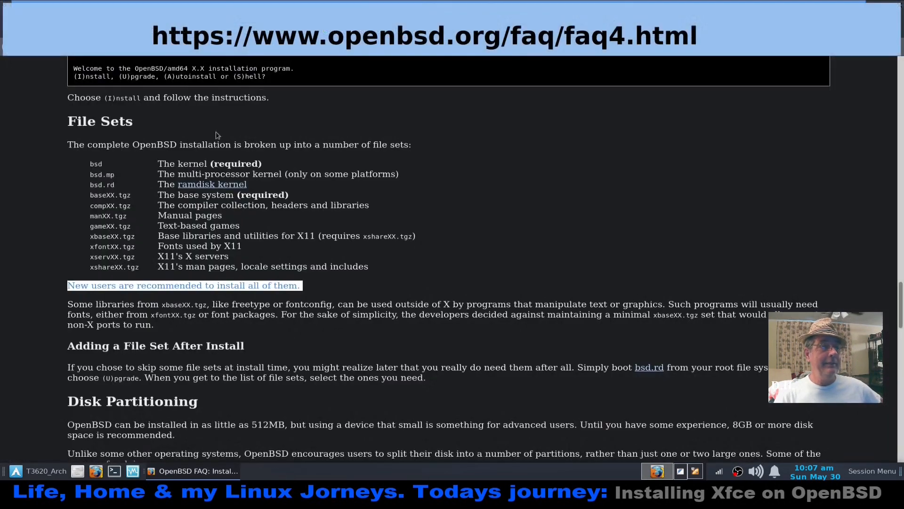
scroll(509, 154, "down", 4)
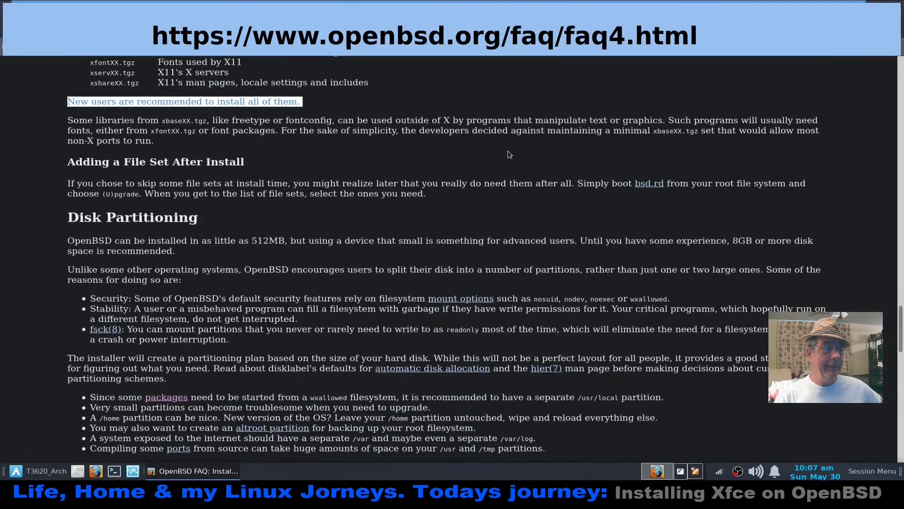
scroll(510, 155, "down", 9)
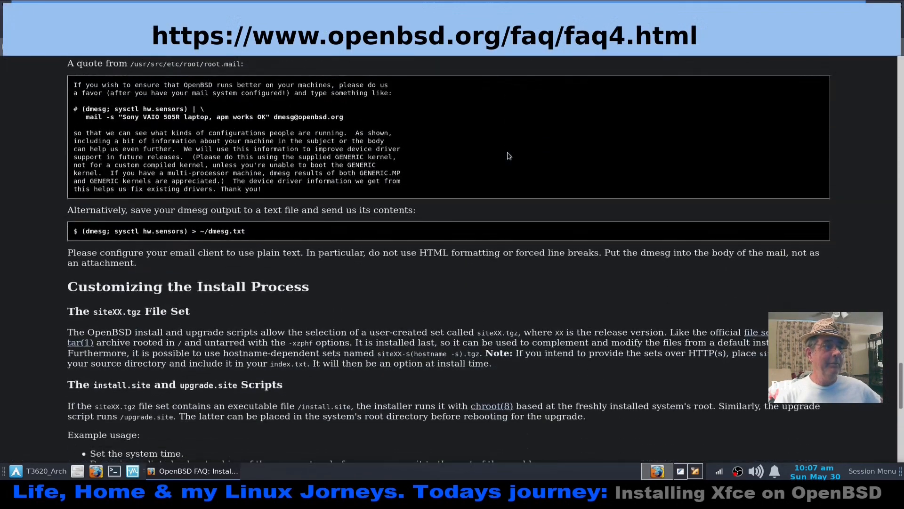
scroll(509, 155, "down", 9)
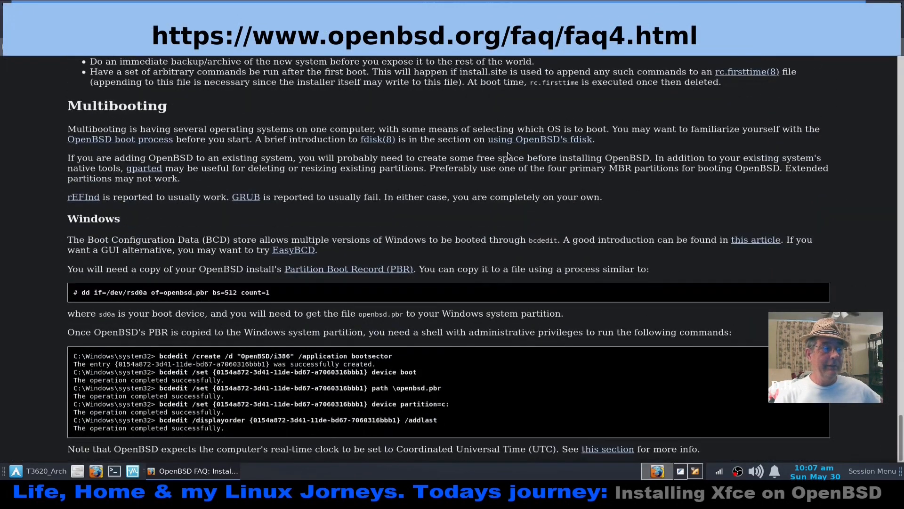
scroll(509, 156, "up", 12)
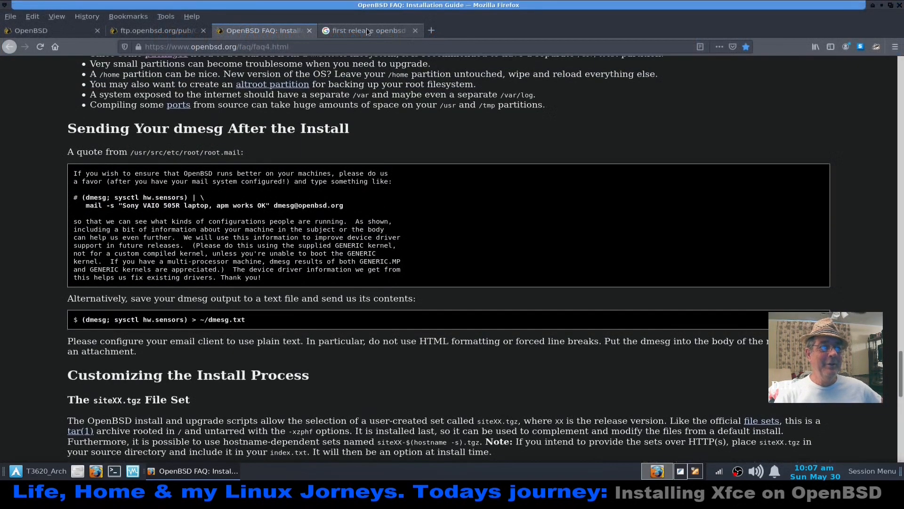
Open the OpenBSD Wikipedia article from the "first release openbsd" search results and read its introduction
left_click(368, 31)
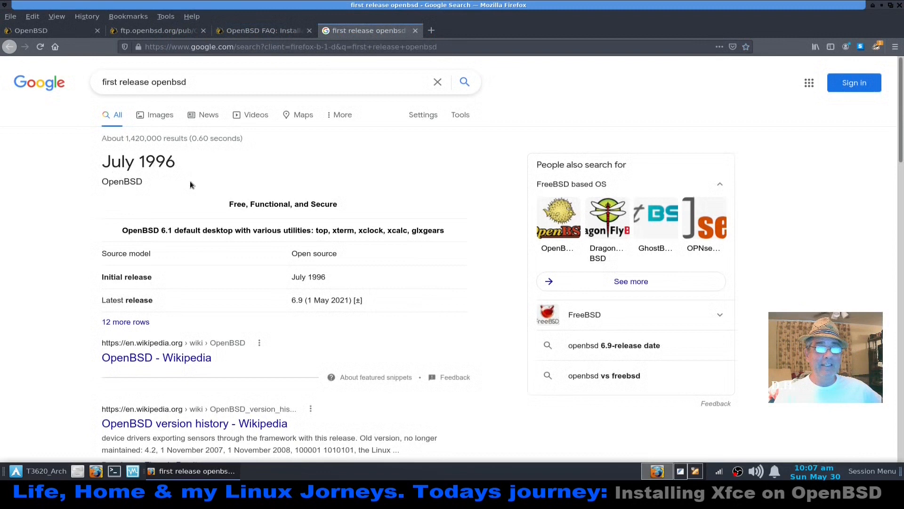
left_click(154, 356)
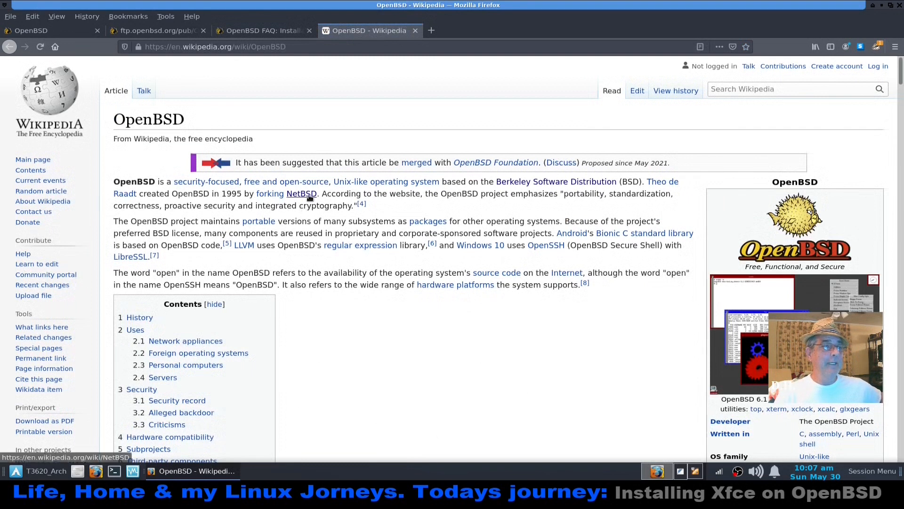
mouse_move(306, 196)
scroll(309, 198, "down", 2)
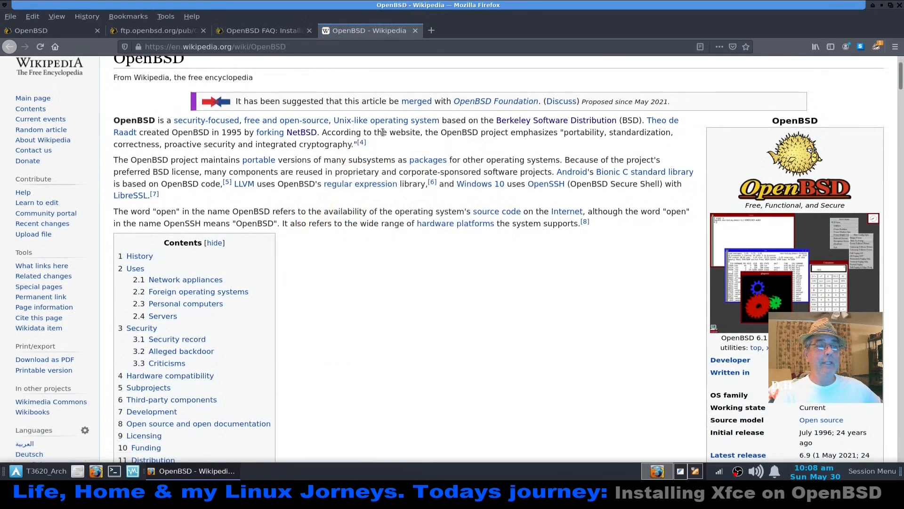
scroll(433, 138, "down", 1)
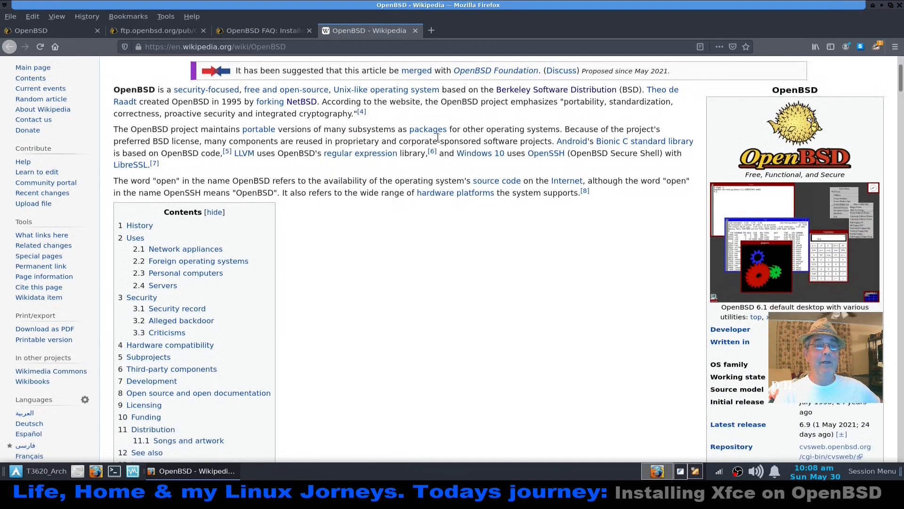
mouse_move(594, 95)
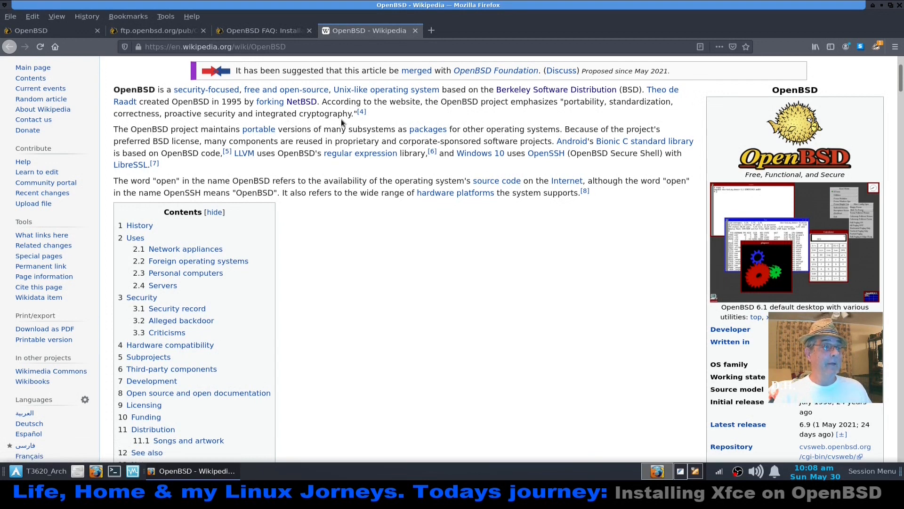
Look over the Wikipedia article's contents list, History section and OpenBSD infobox
scroll(381, 240, "down", 5)
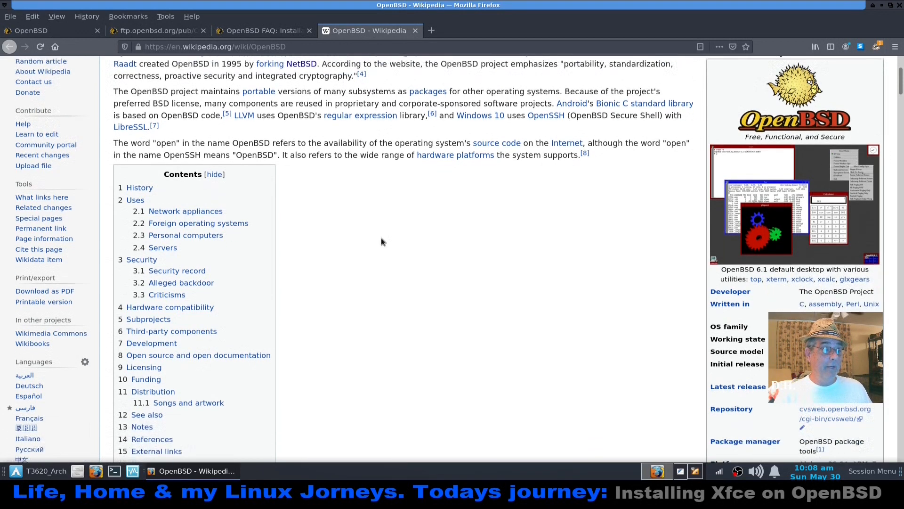
scroll(381, 241, "down", 3)
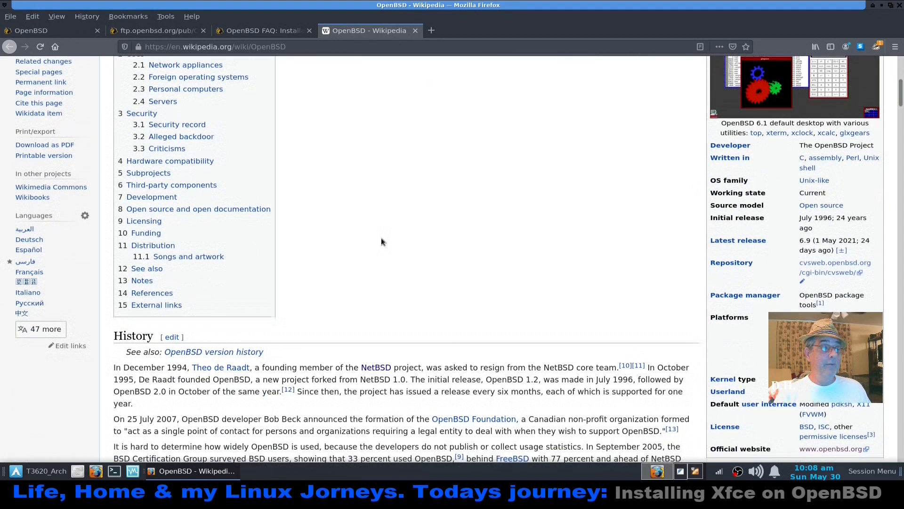
scroll(382, 242, "up", 3)
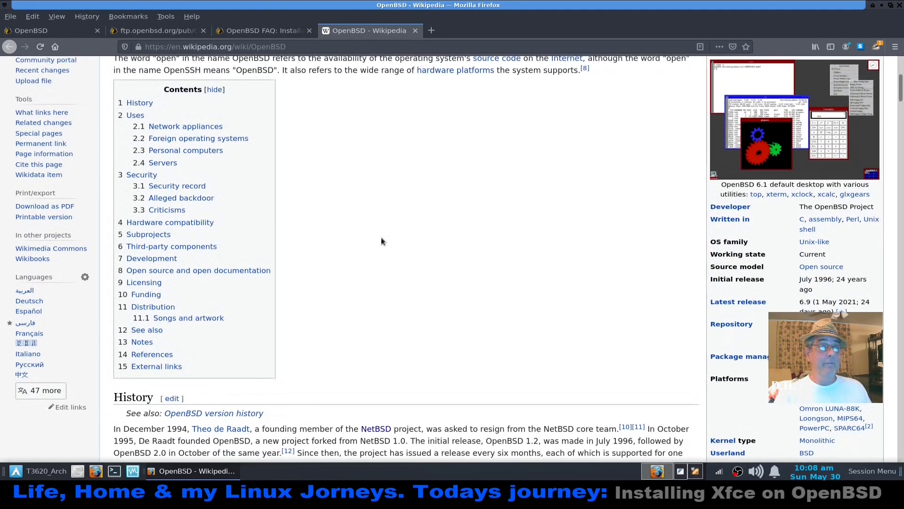
scroll(381, 238, "up", 7)
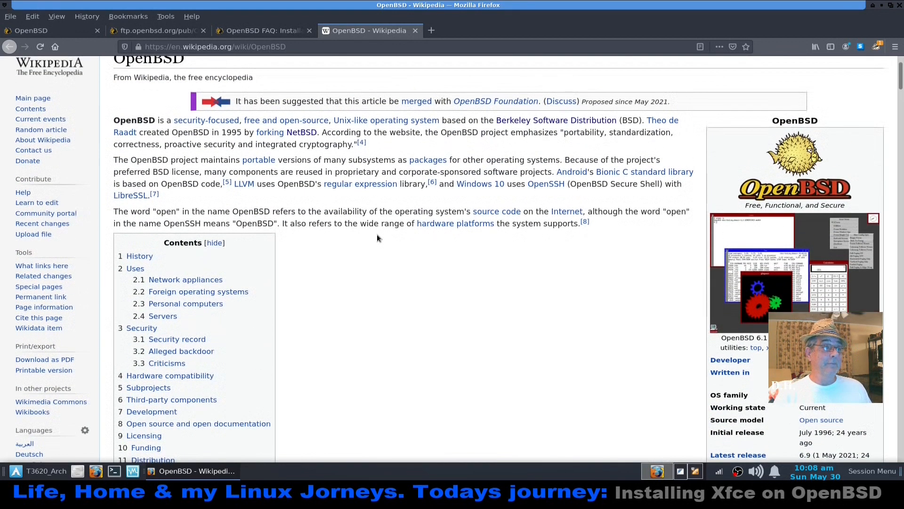
scroll(419, 189, "down", 3)
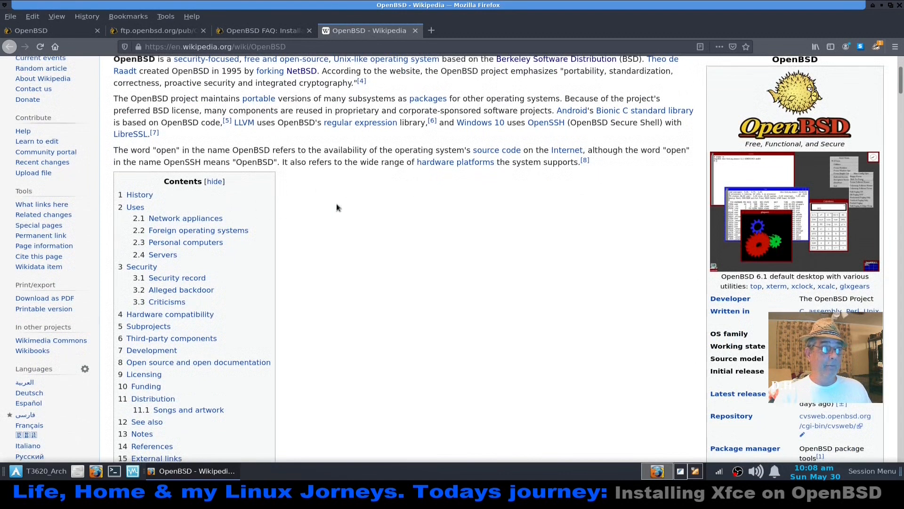
Skim the OpenBSD Wikipedia article down to its History section and return to the introduction
scroll(336, 206, "down", 2)
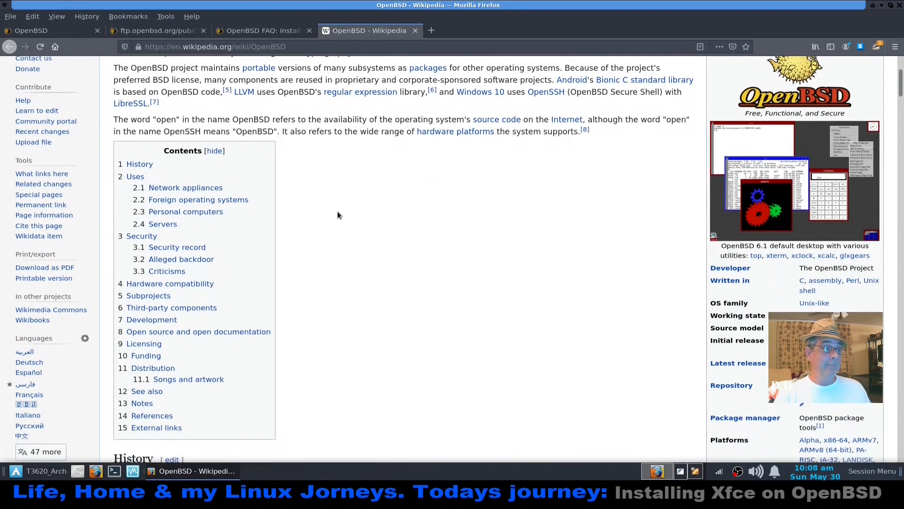
scroll(337, 215, "down", 5)
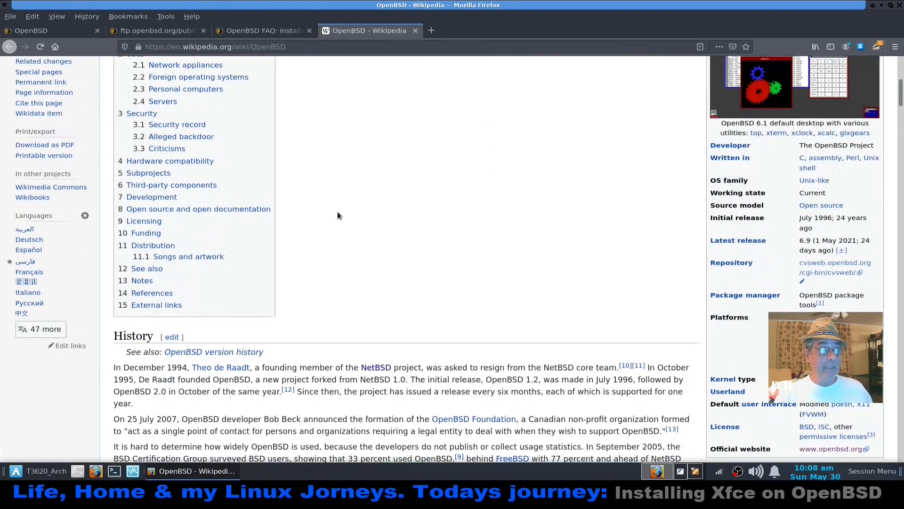
scroll(337, 215, "up", 2)
scroll(337, 215, "up", 5)
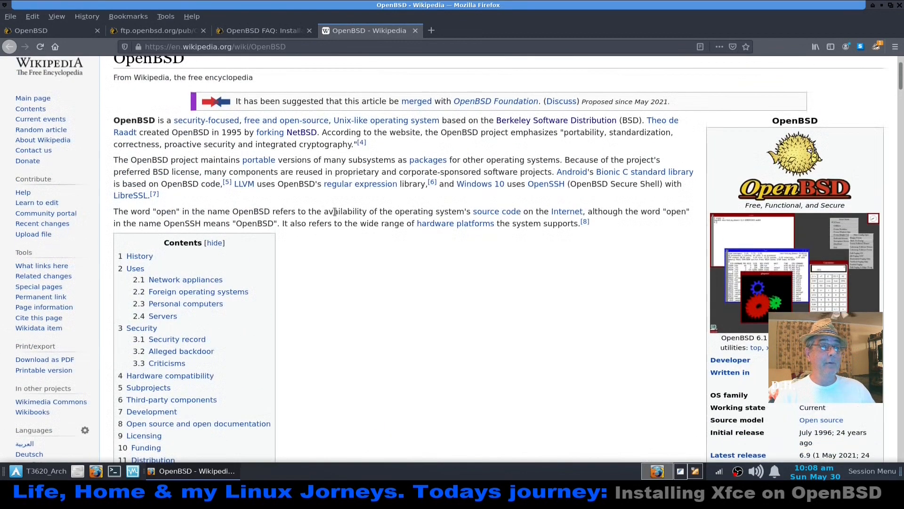
scroll(334, 211, "down", 4)
scroll(334, 211, "up", 6)
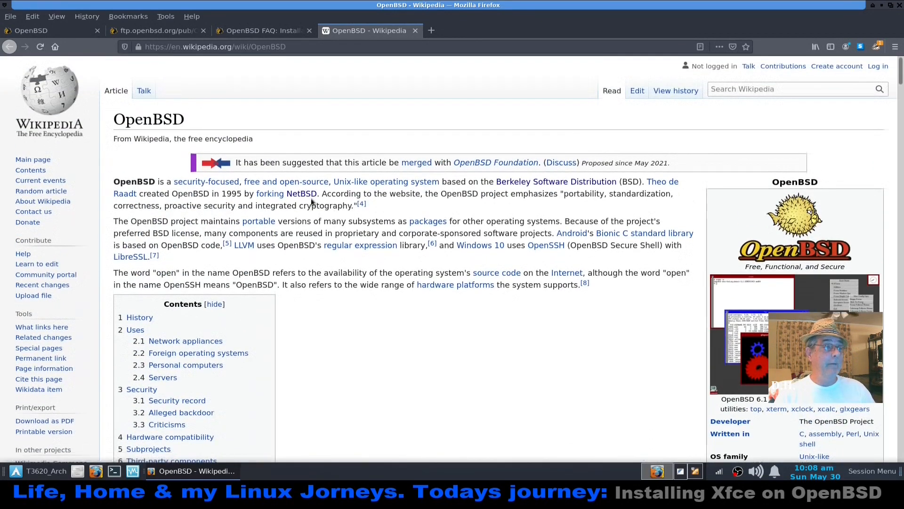
Open the Artwork page from the OpenBSD homepage and browse the post-CD-ROM and CD-ROM era release covers
left_click(56, 33)
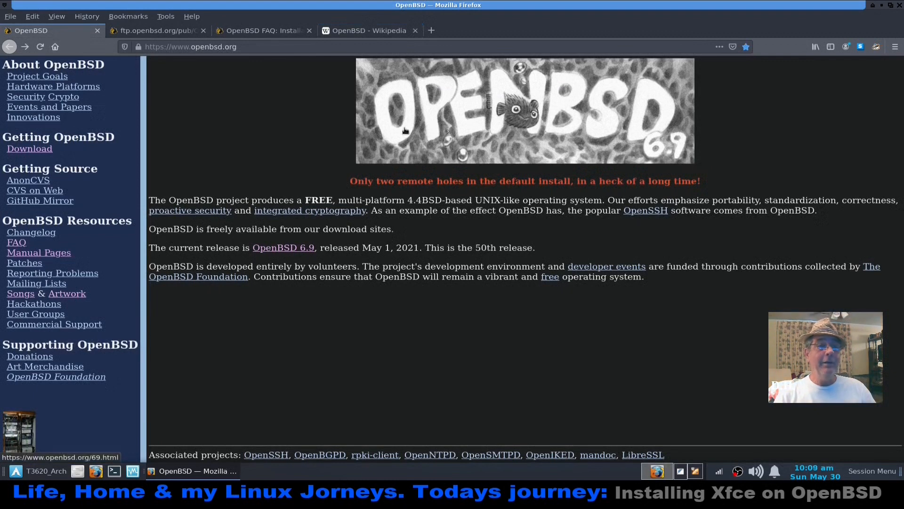
left_click(67, 294)
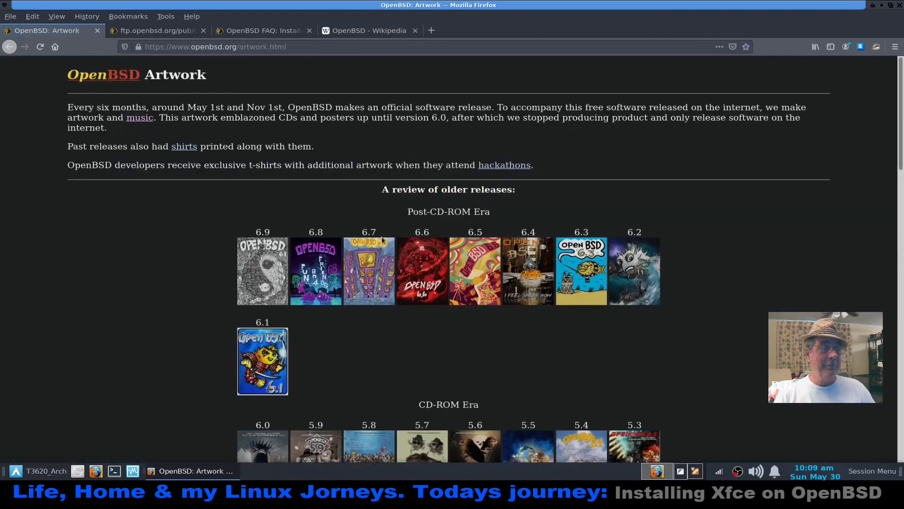
scroll(381, 238, "down", 3)
scroll(385, 243, "down", 2)
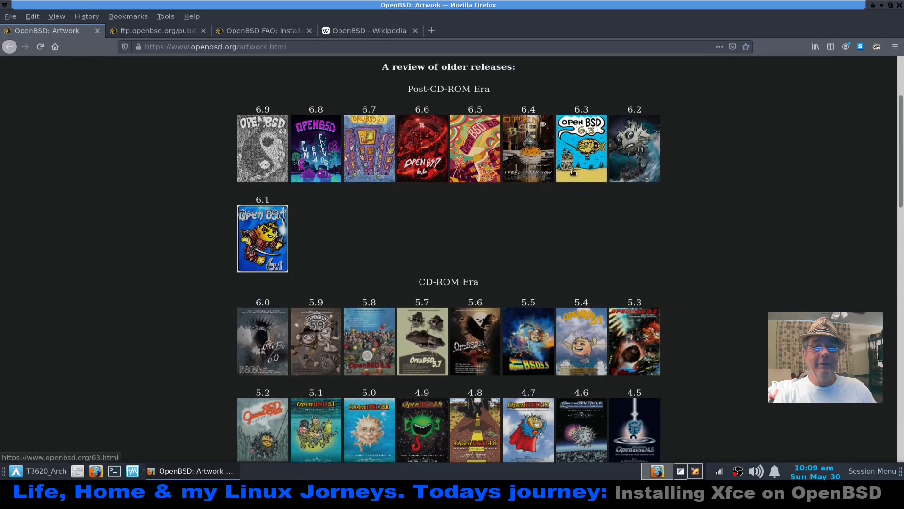
scroll(497, 242, "down", 4)
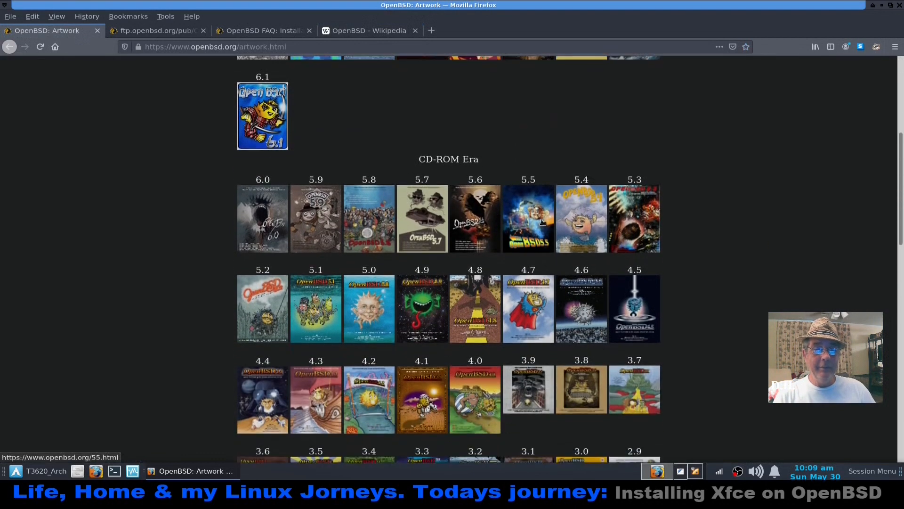
Open the OpenBSD 5.5 release page, view its McFishy.jpg artwork enlarged, and return to the release page
left_click(537, 220)
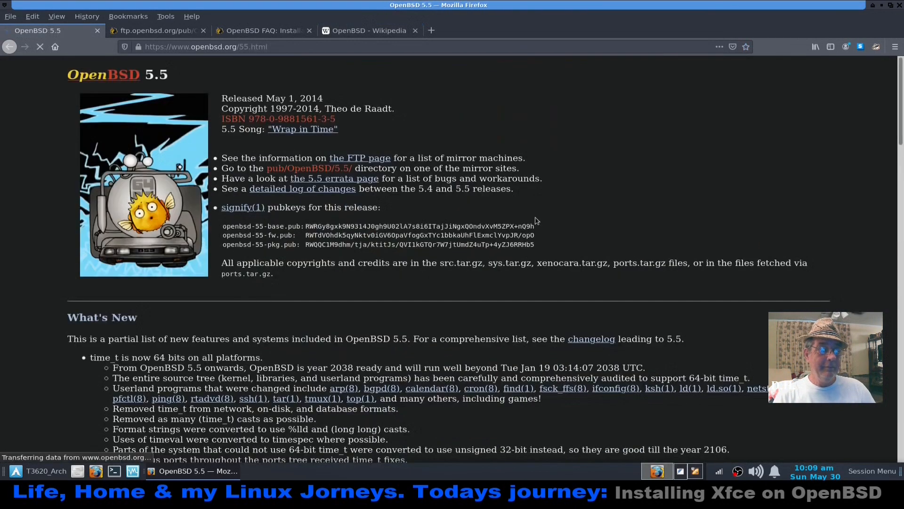
left_click(154, 206)
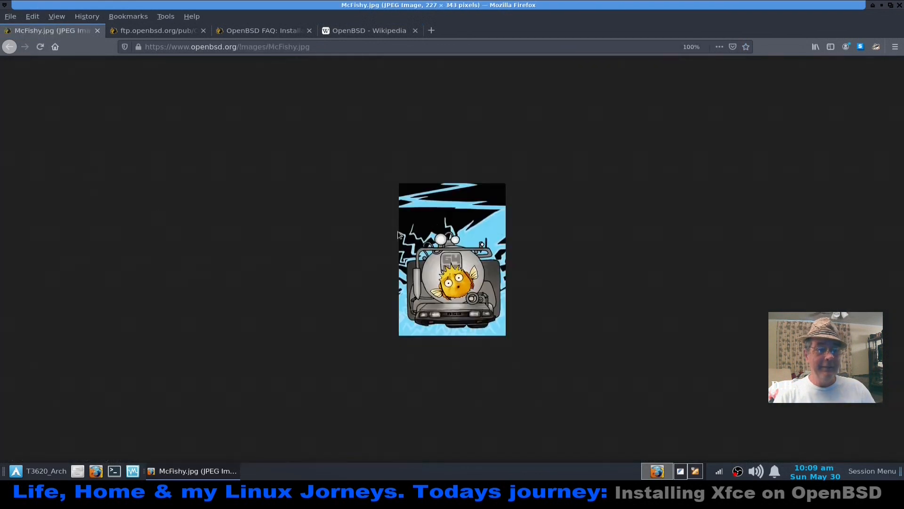
scroll(533, 226, "up", 5)
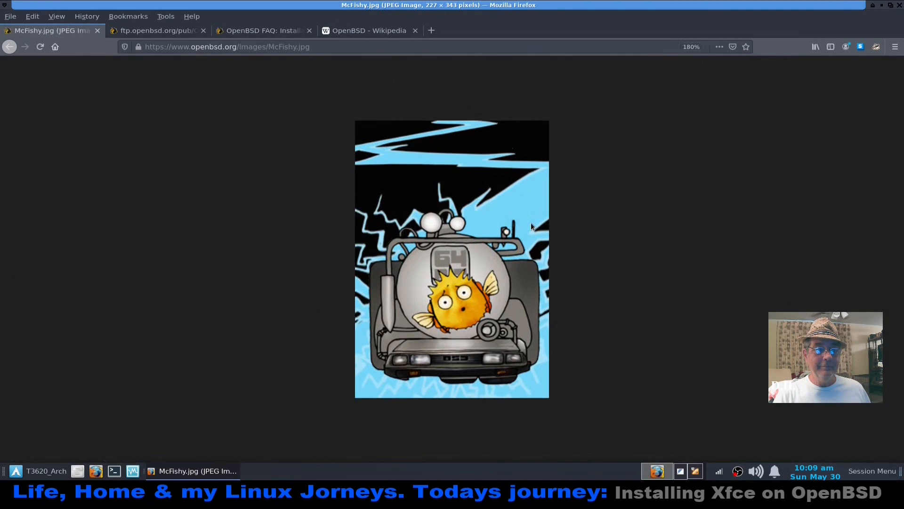
scroll(533, 226, "down", 5)
scroll(532, 226, "up", 2)
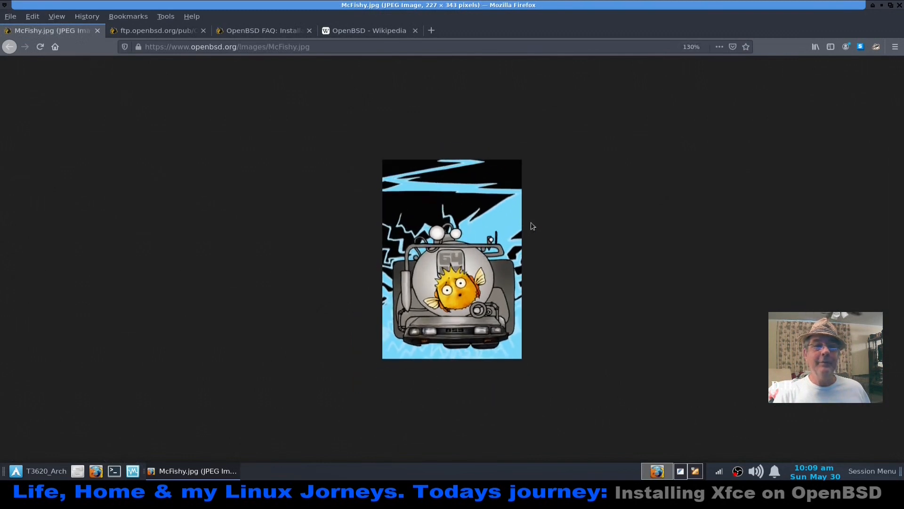
left_click(10, 47)
Switch to the OpenBSD_Xfce4 virtual machine in VirtualBox and look over the Xfce notes beside it during package installation
left_click(882, 6)
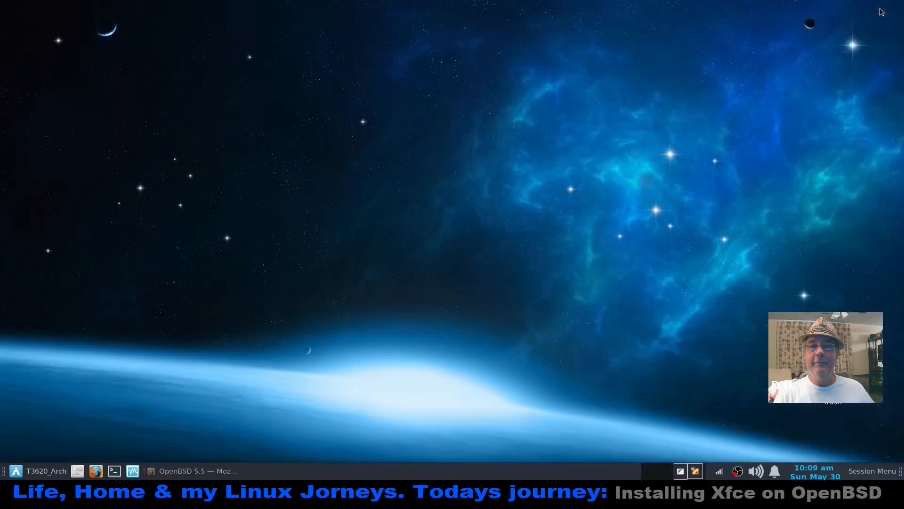
left_click(696, 475)
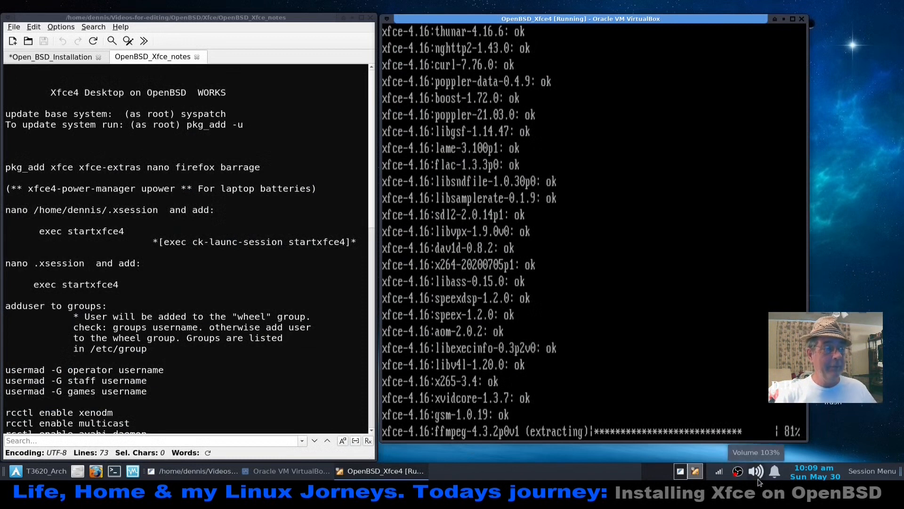
left_click(225, 295)
scroll(225, 296, "down", 1)
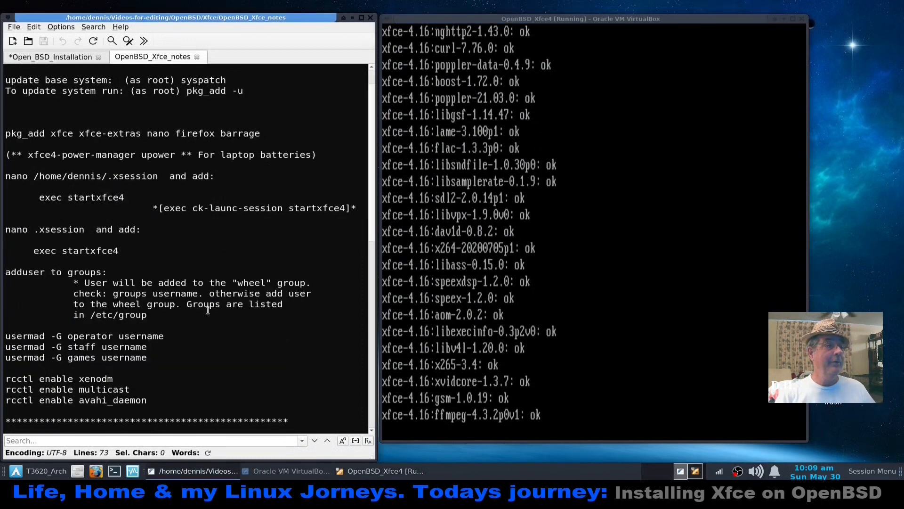
scroll(225, 295, "down", 1)
left_click(605, 425)
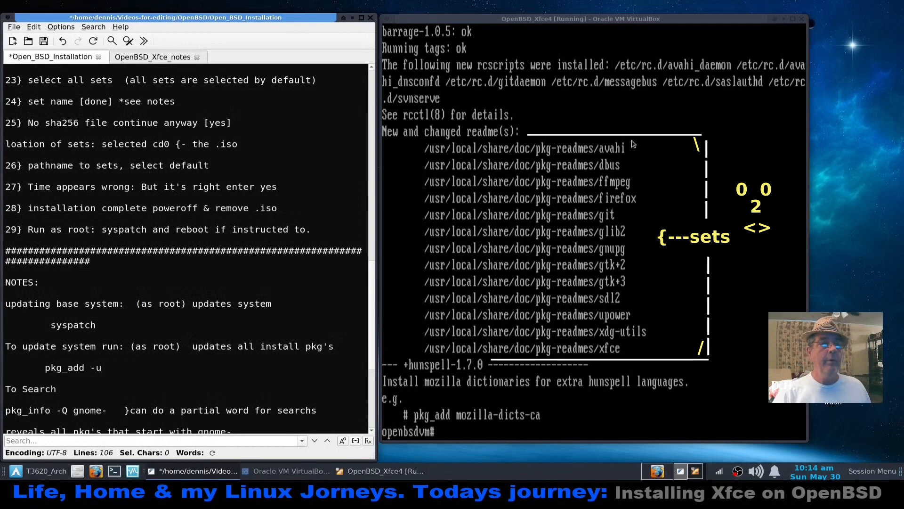
Bring up OpenBSD_Xfce_notes at the .xsession instructions and clear the virtual machine's console
left_click(158, 58)
scroll(147, 185, "up", 4)
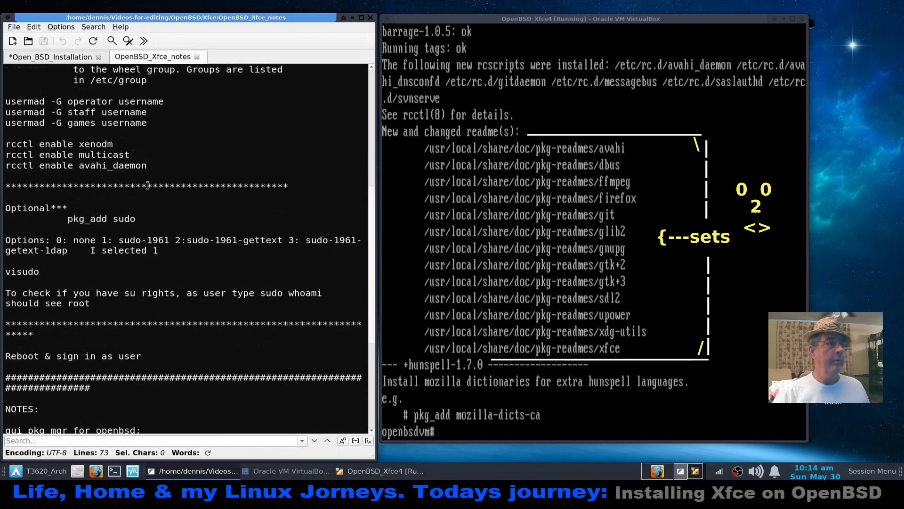
scroll(148, 186, "up", 3)
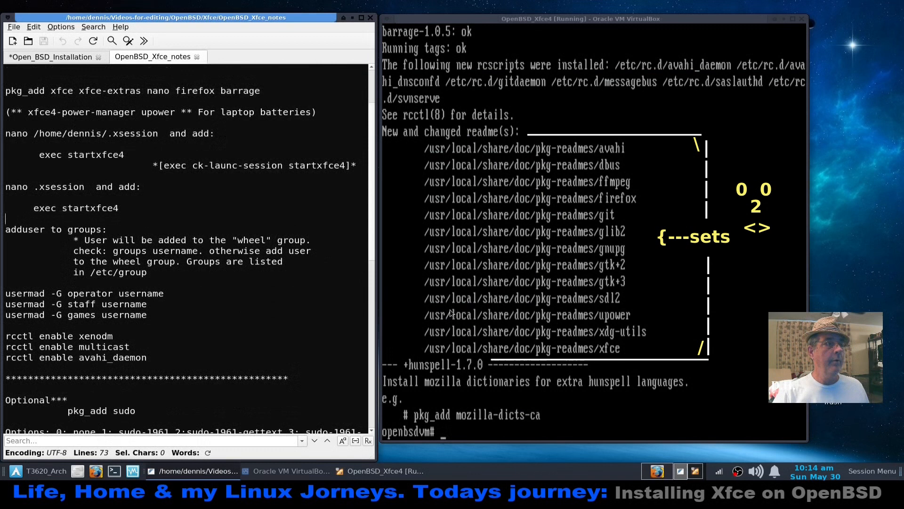
left_click(672, 255)
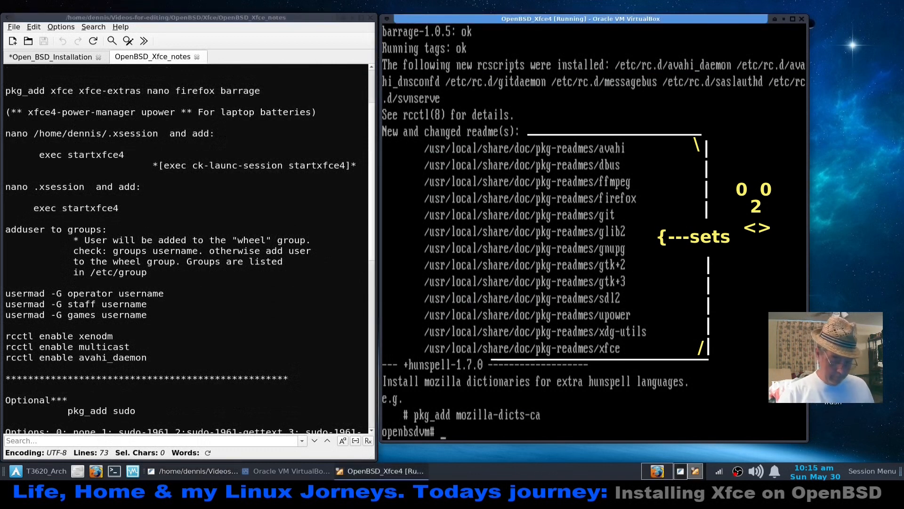
key("ctrl+l")
key("Return")
key("Return")
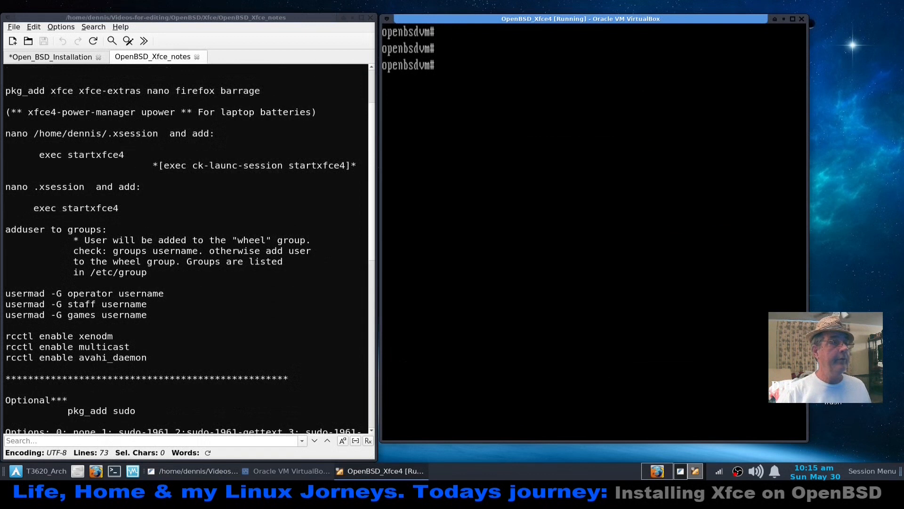
Open the .xsession file in the regular user's home directory with nano from the root console
type("nano")
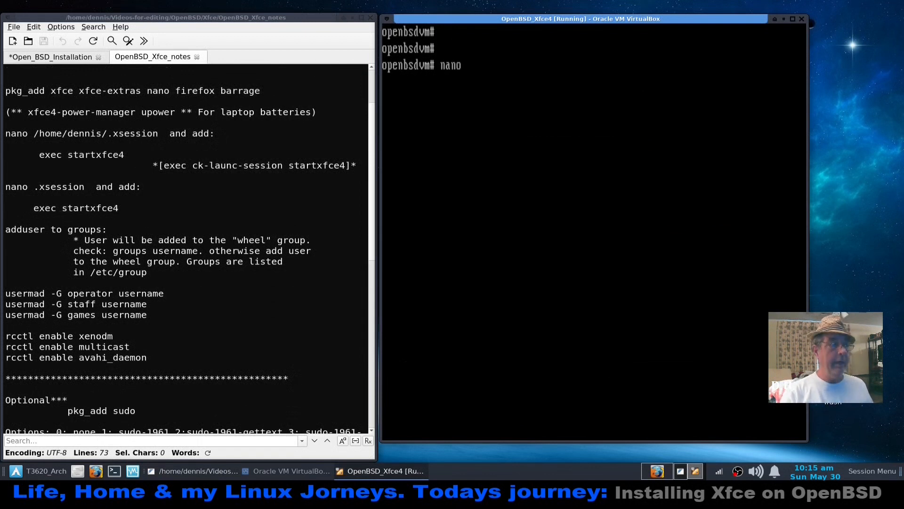
type(" /")
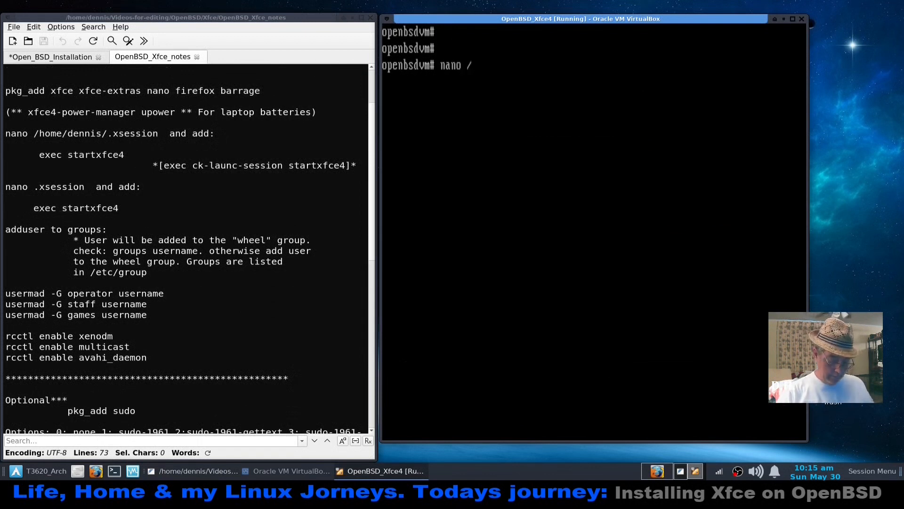
type("home/dennis")
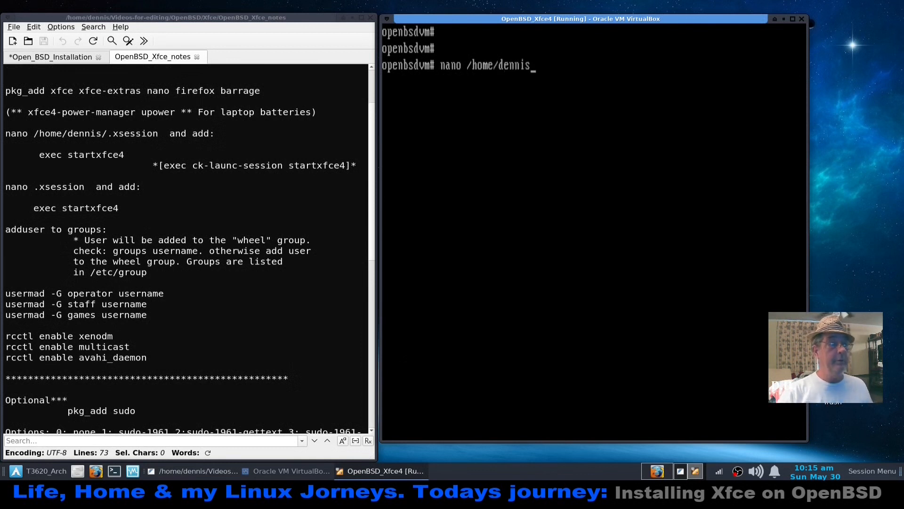
type("/.xsessi")
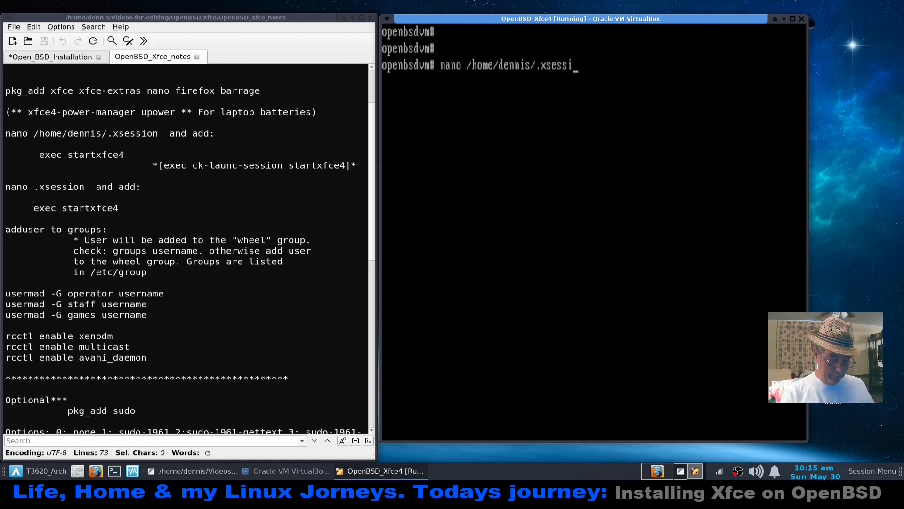
type("on")
key("Return")
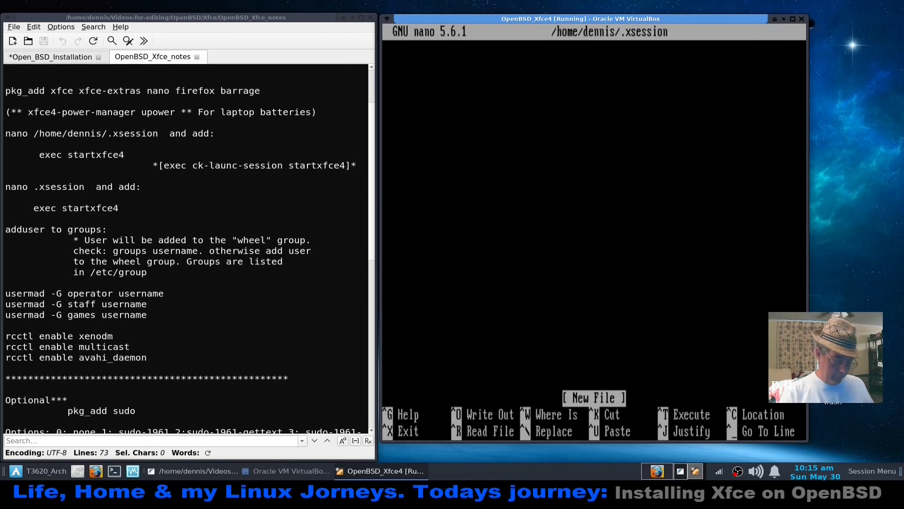
Add the line "exec startxfce4" to the user's .xsession file, save it and exit nano
type("exec")
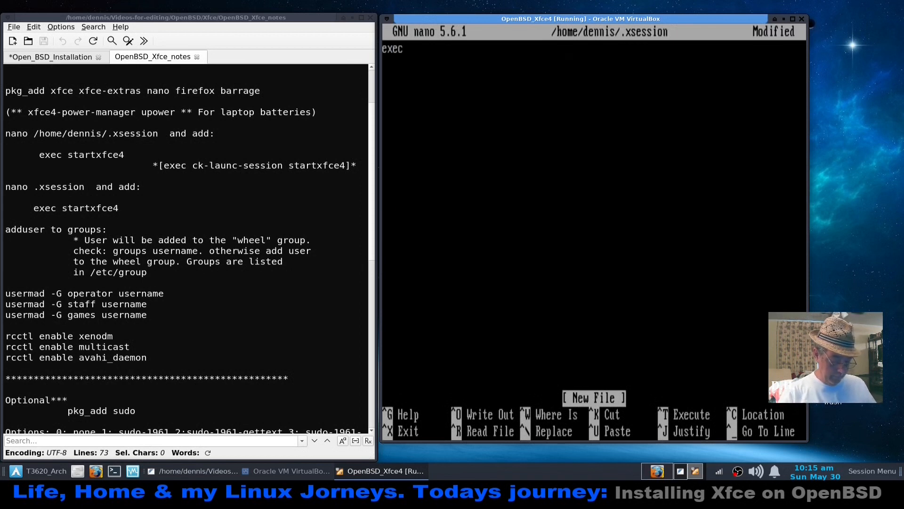
type(" start")
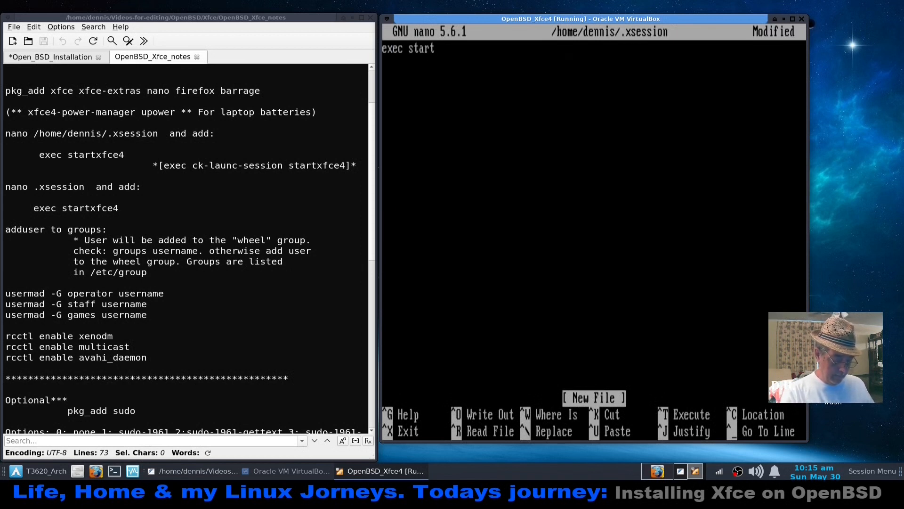
type("xfce4")
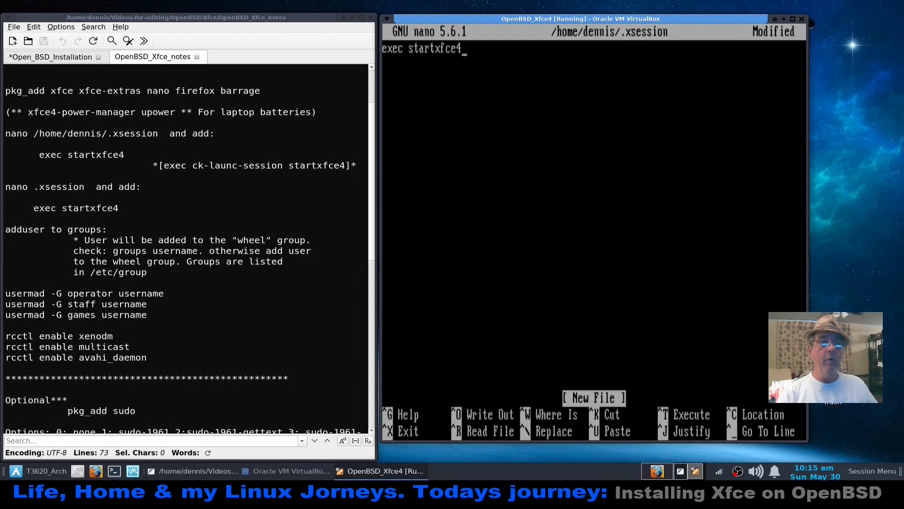
key("ctrl+o")
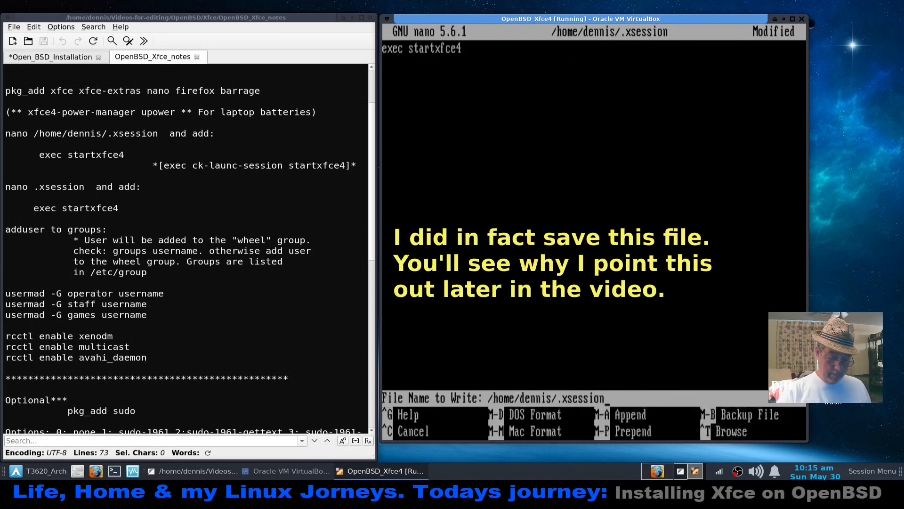
key("Return")
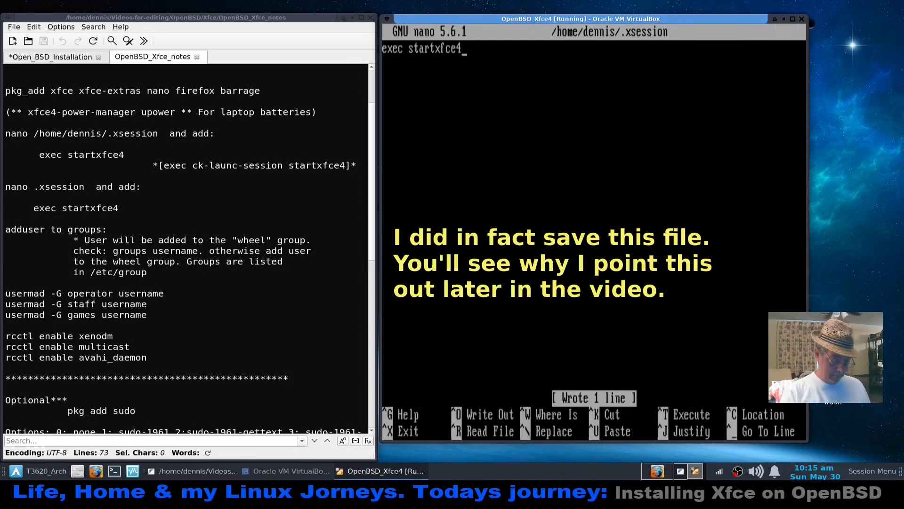
key("ctrl+x")
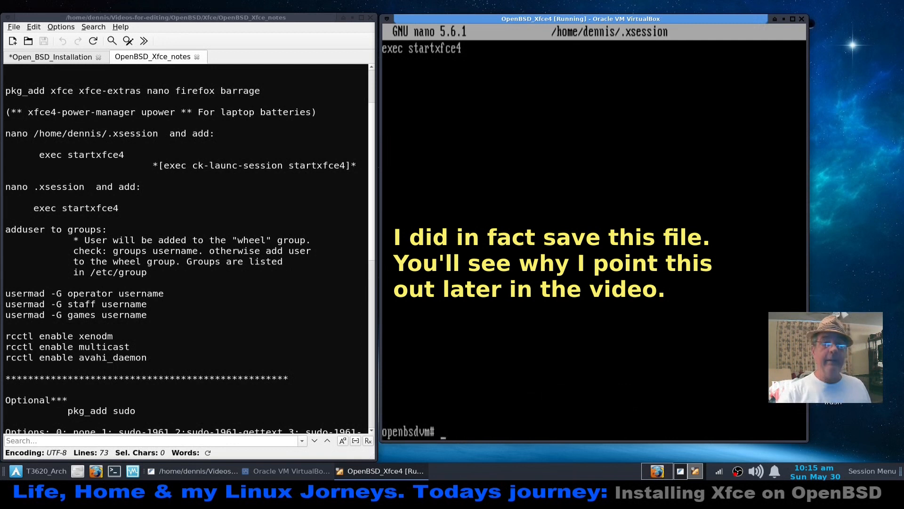
Clear the console, open .xsession in root's current directory with nano to check its content, and exit the editor
key("ctrl+l")
key("Return")
key("Return")
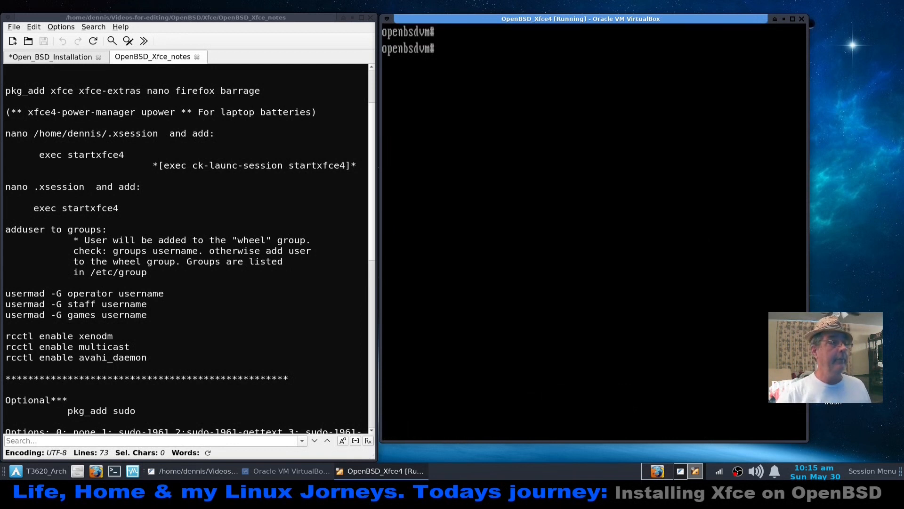
type("nano .")
type("sessio")
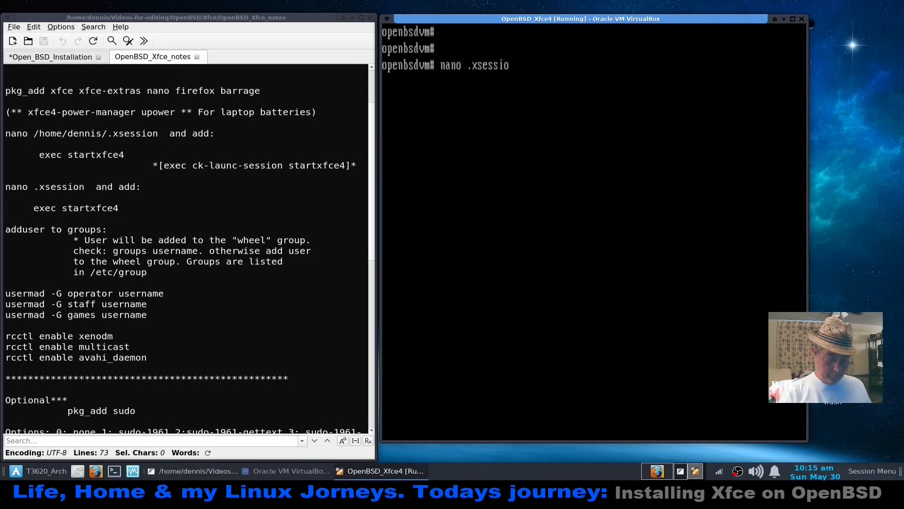
type("n")
key("Return")
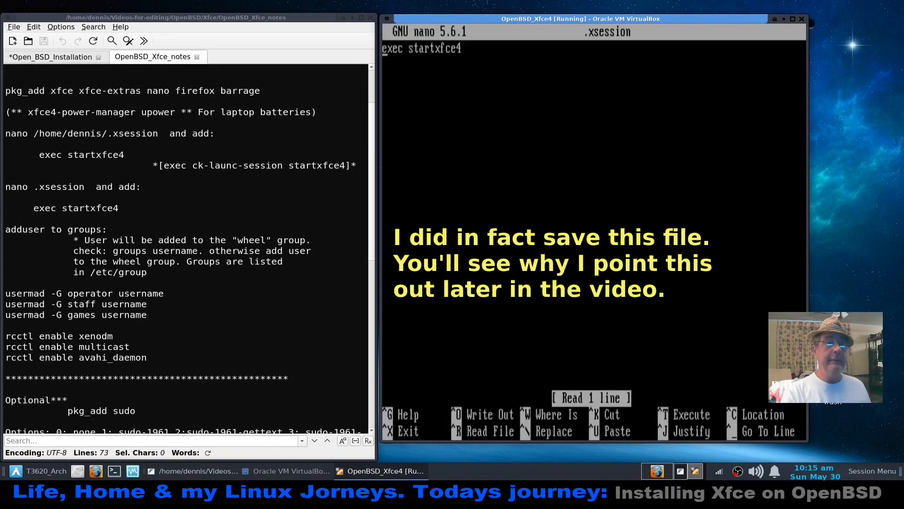
key("ctrl+x")
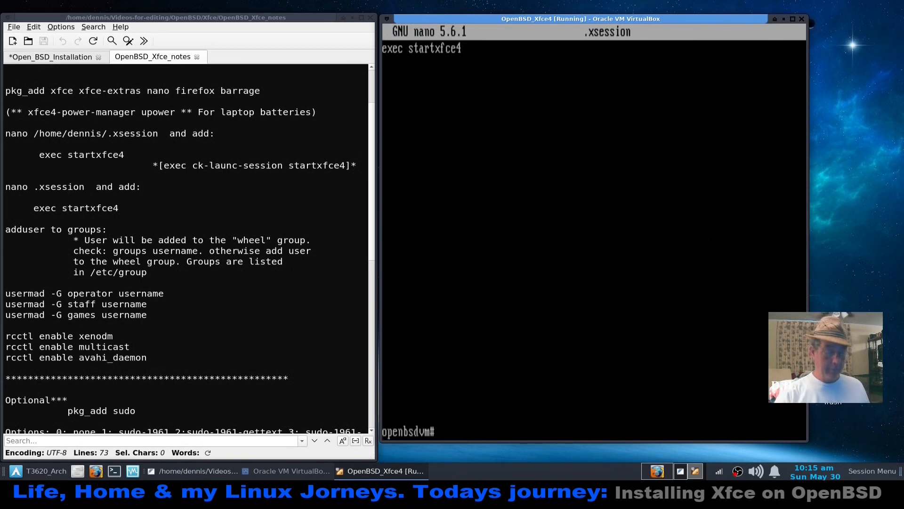
Clear the console and list the groups the regular user belongs to with the groups command
key("ctrl+l")
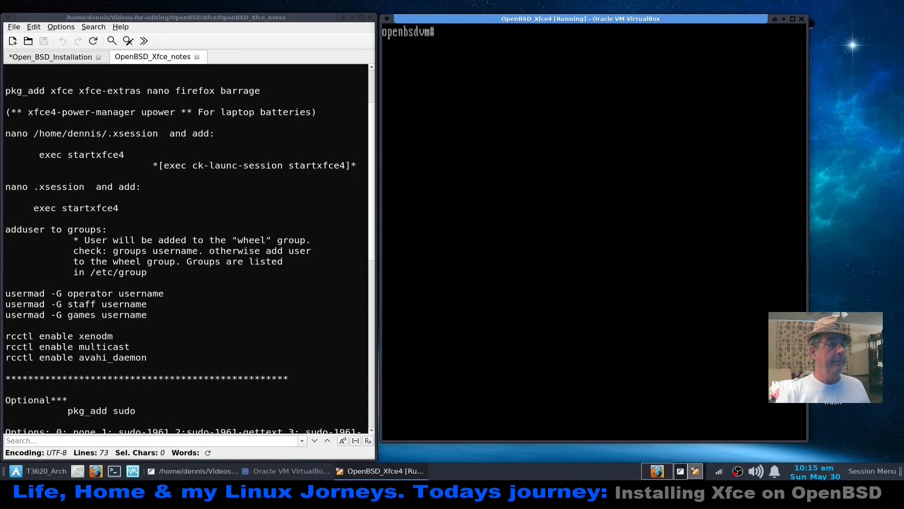
key("Return")
key("Return")
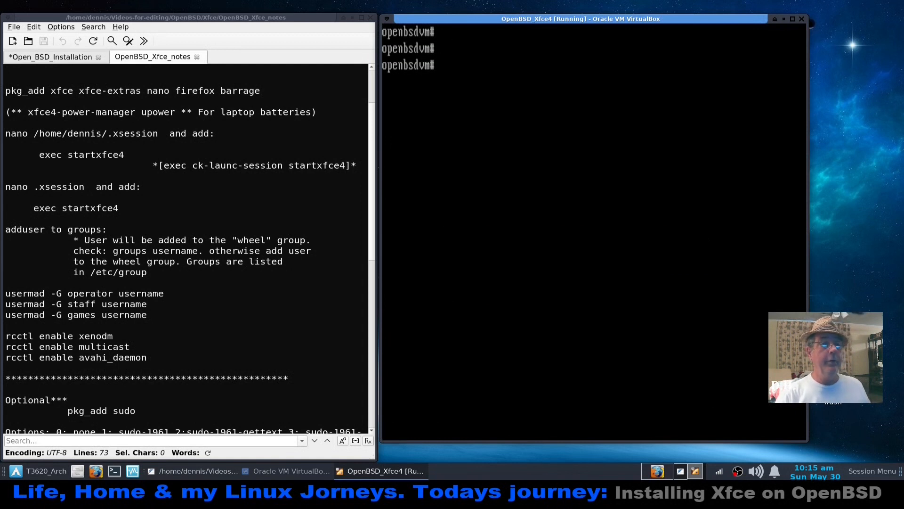
type("gr")
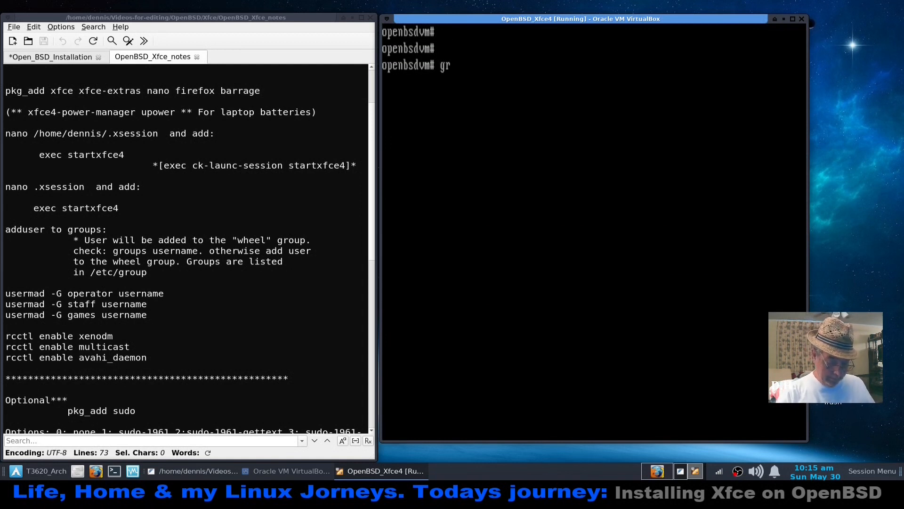
type("oups dennis")
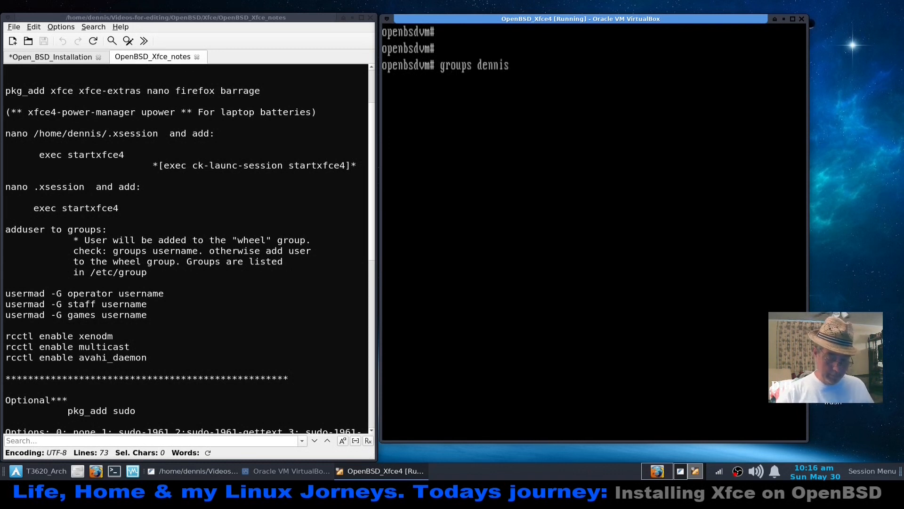
key("Return")
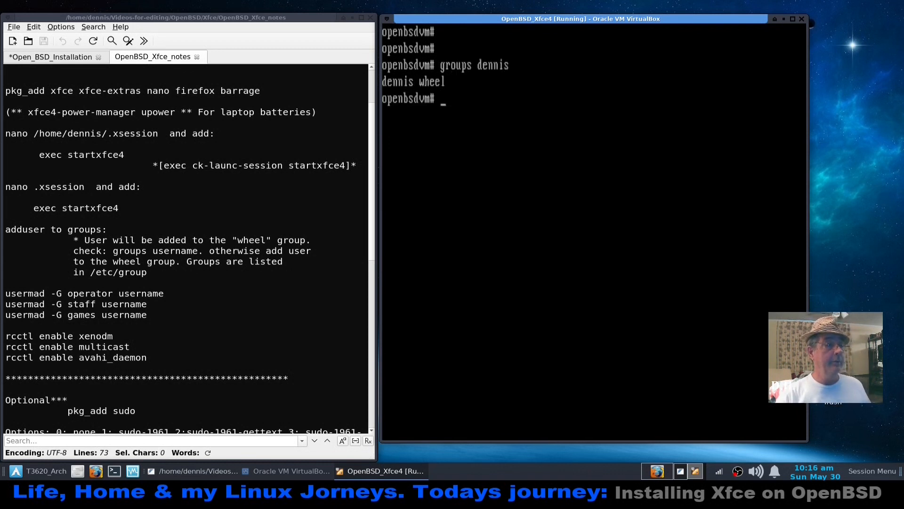
Add the regular user to the operator group with usermod -G
type("u")
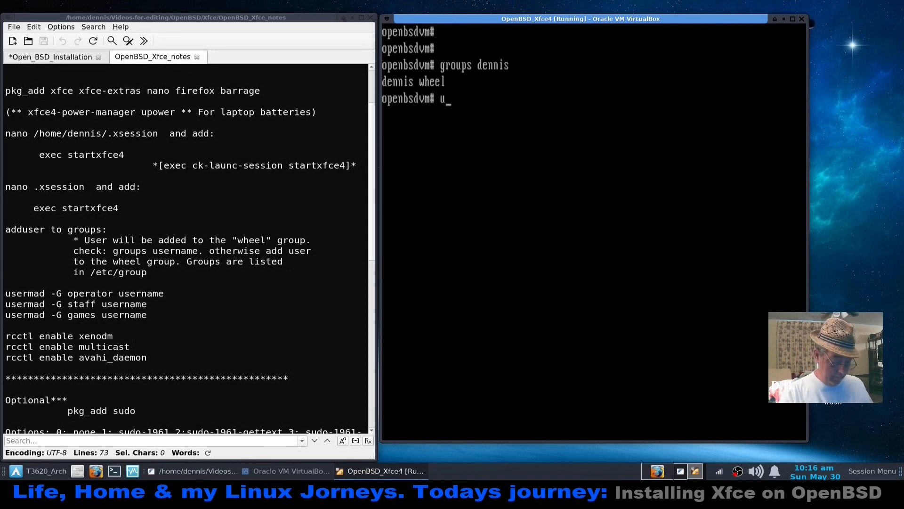
type("sermod")
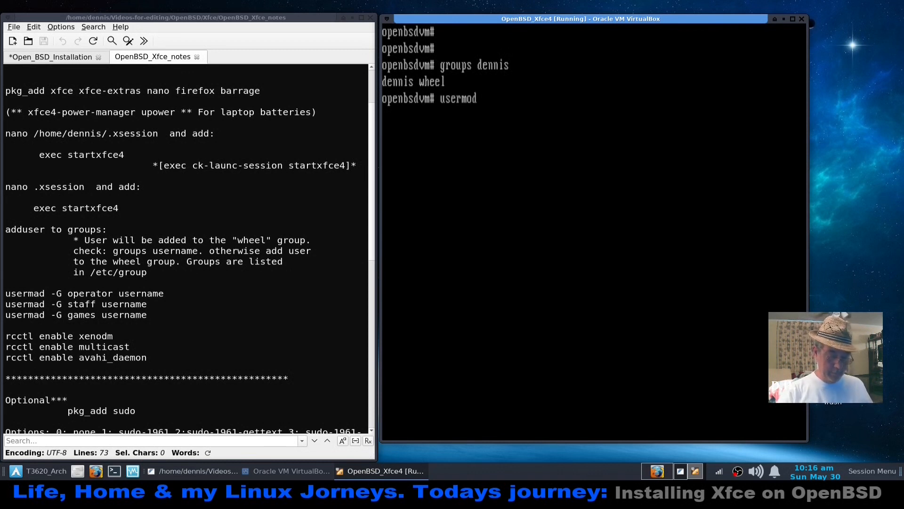
type(" -G")
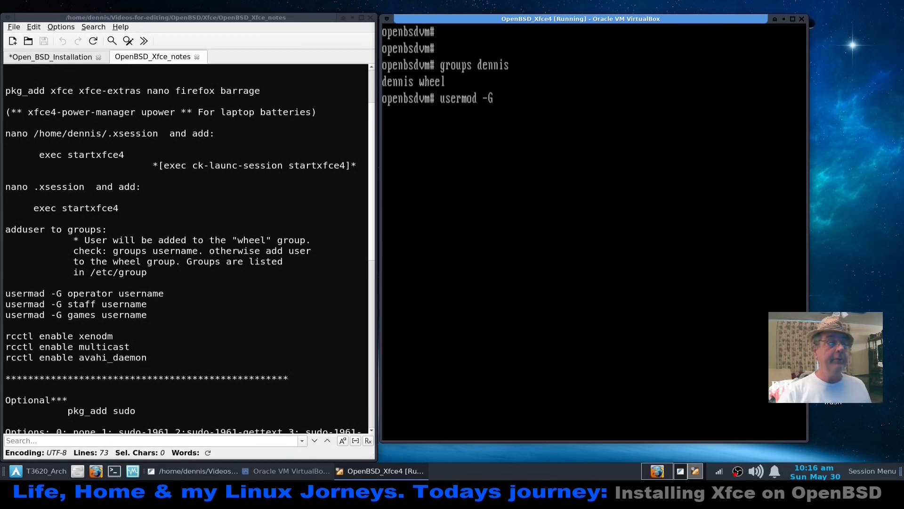
type(" operator")
key("Return")
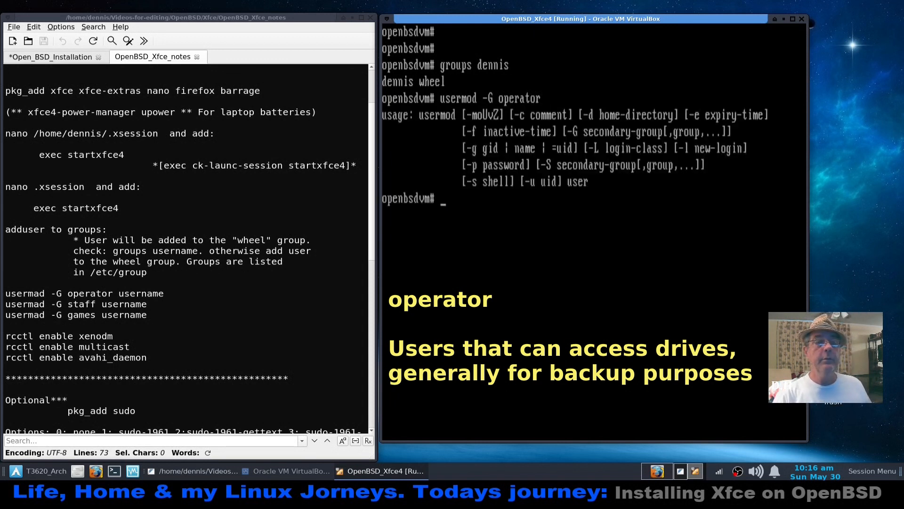
key("Return")
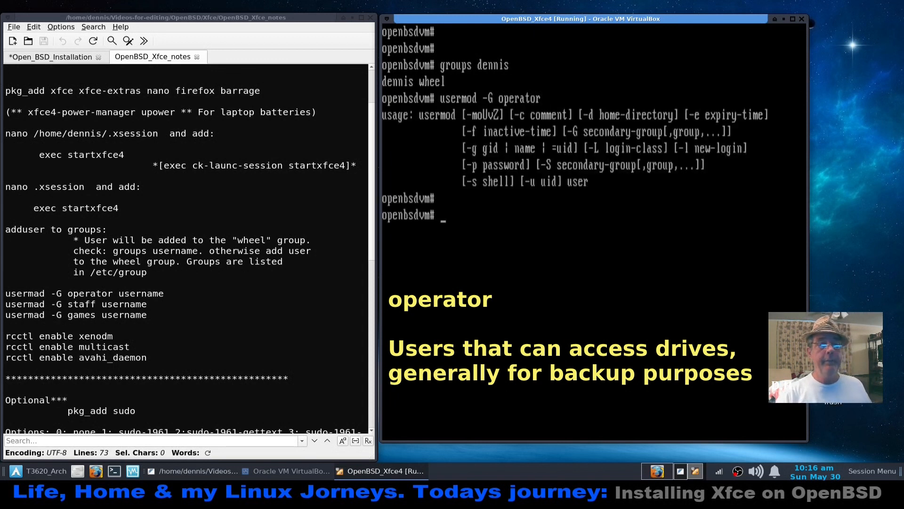
key("Up")
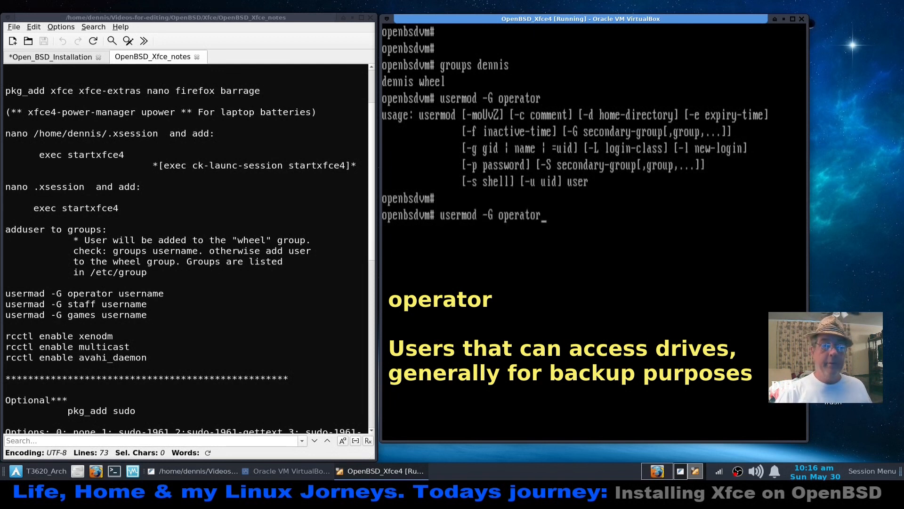
type("dennis")
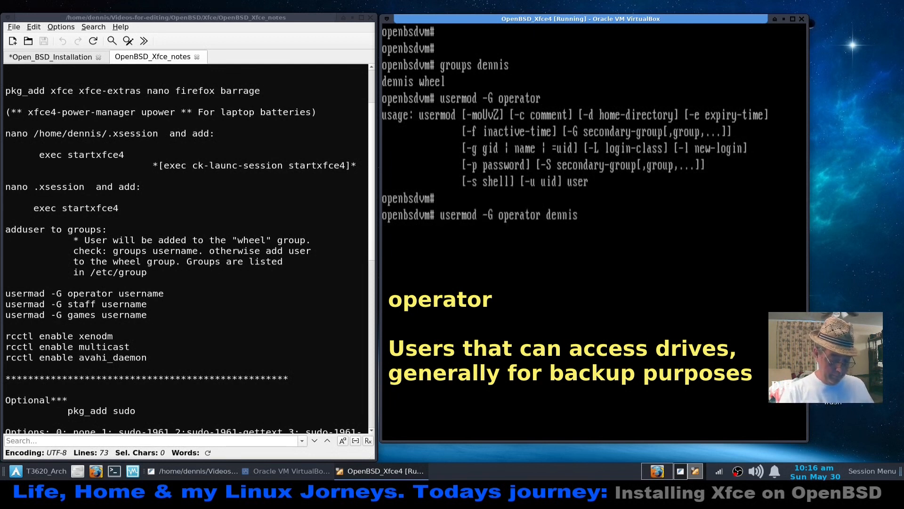
key("Return")
Reuse the previous usermod -G command to add the regular user to the games group
key("Up")
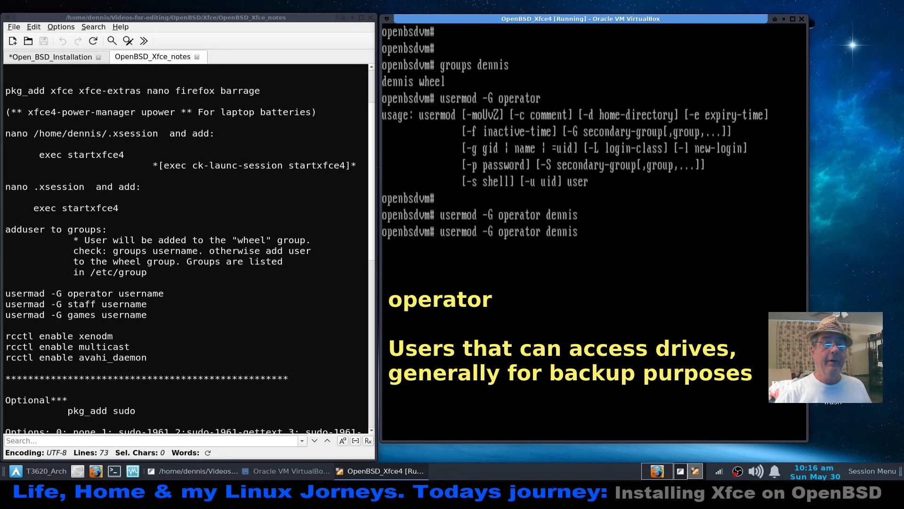
key("Left")
key("Left")
key("Left")
key("Left")
key("Left")
key("Left")
key("Left")
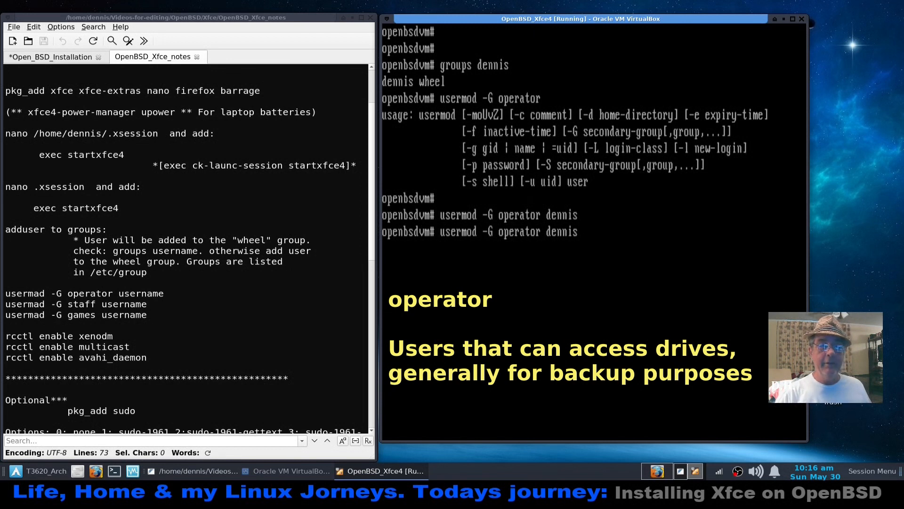
key("BackSpace")
key("BackSpace")
key("BackSpace")
key("BackSpace")
key("BackSpace")
key("BackSpace")
key("BackSpace")
key("BackSpace")
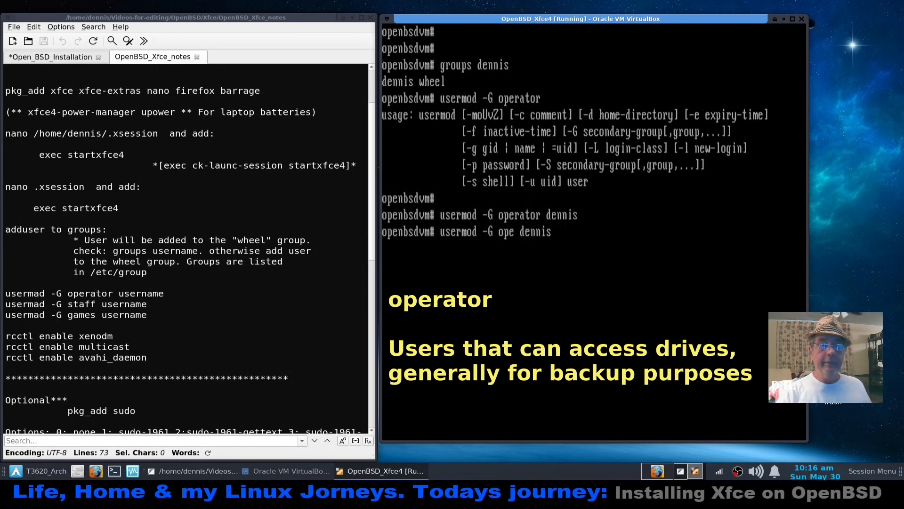
type("games")
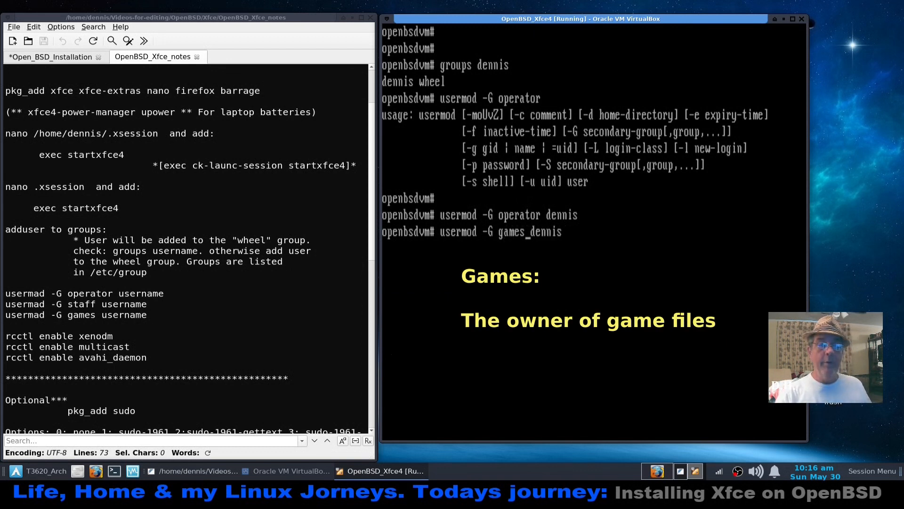
key("Return")
Rework the recalled usermod -G command to add the regular user to the staff group
key("Up")
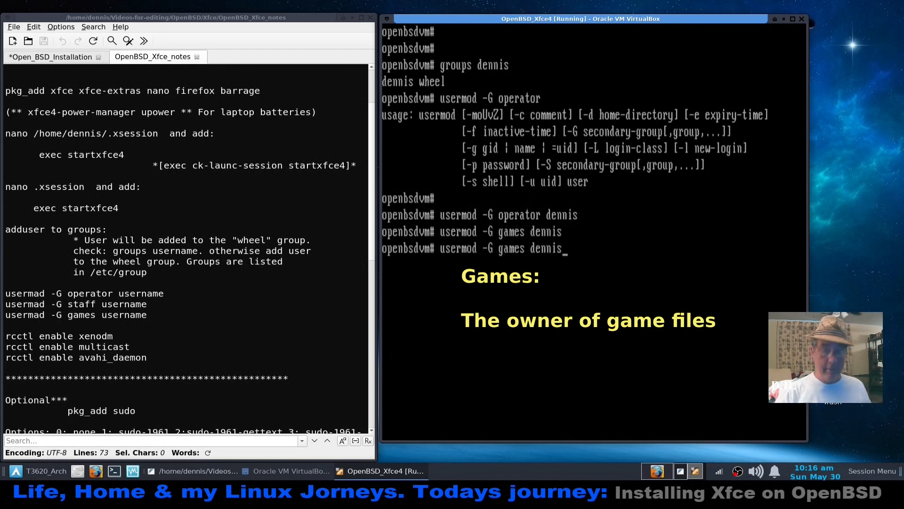
key("Left")
key("Left")
key("Left")
key("Left")
key("Left")
key("Left")
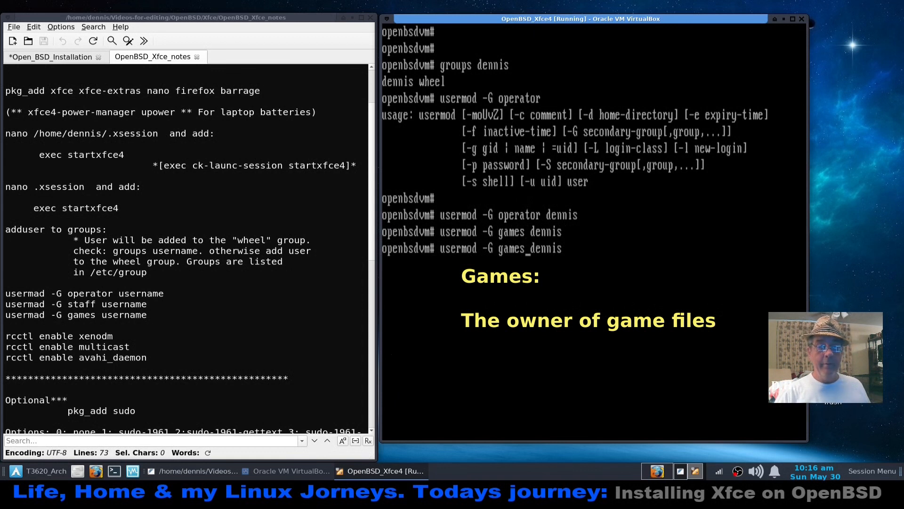
key("BackSpace")
key("BackSpace")
key("BackSpace")
key("BackSpace")
key("BackSpace")
key("BackSpace")
type("_")
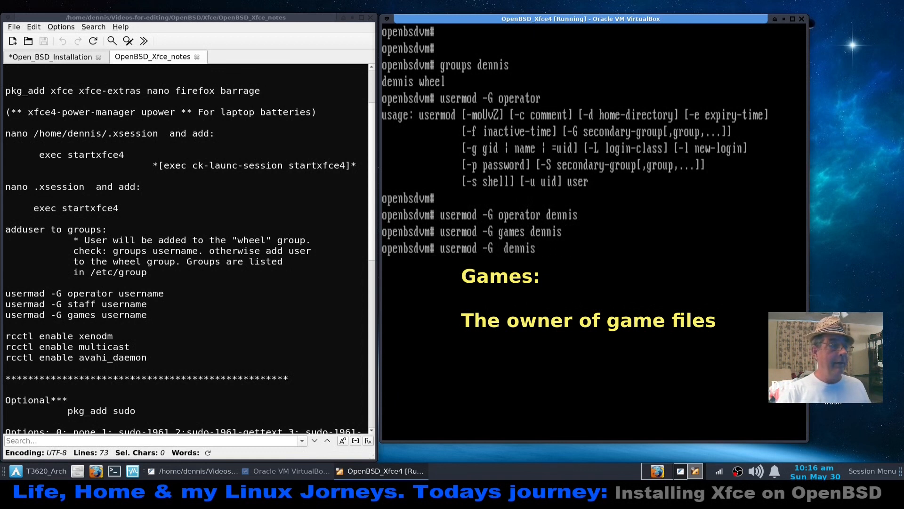
type("staff")
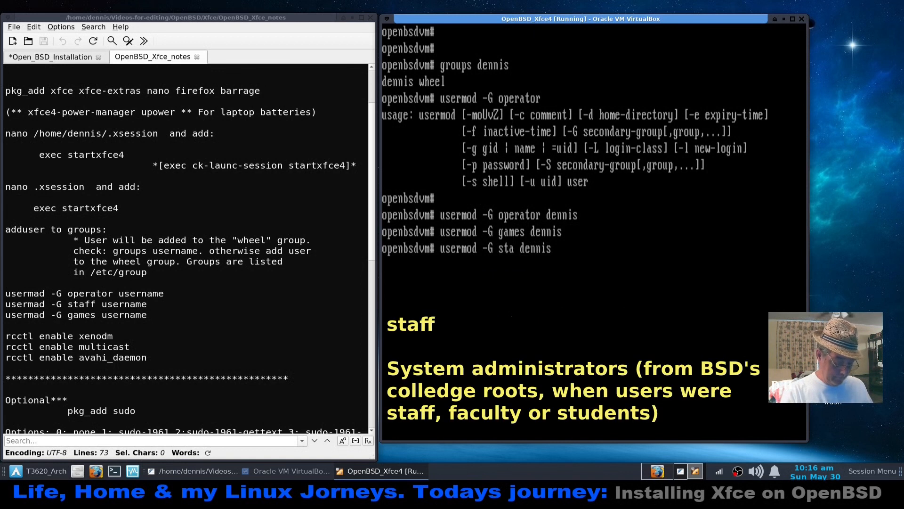
key("Return")
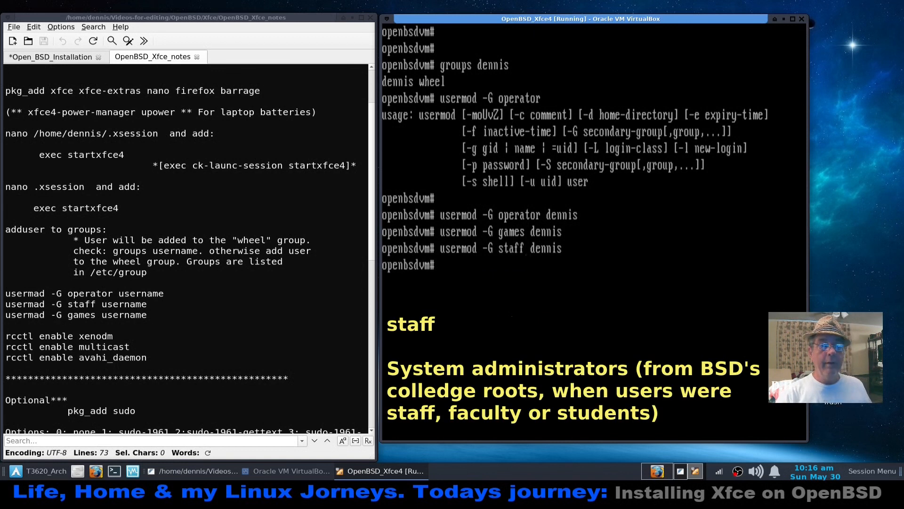
Check the regular user's group memberships again with the groups command
type("gr")
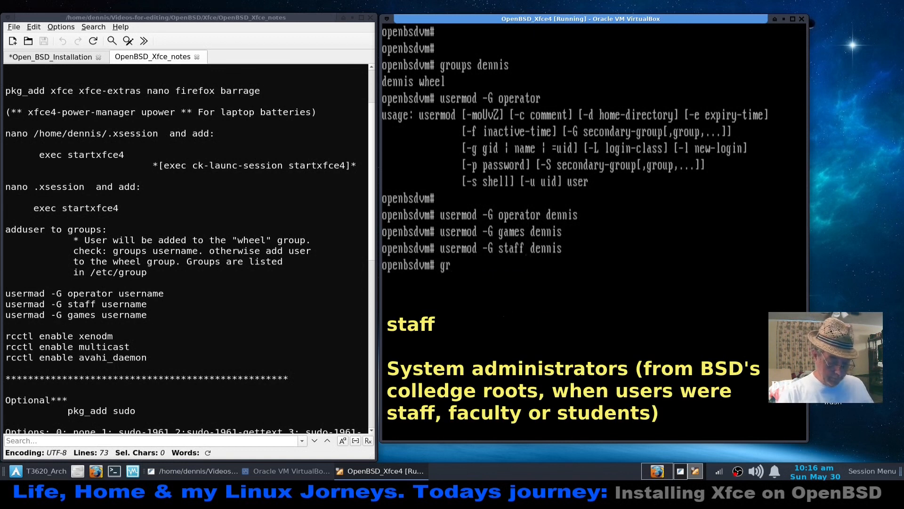
List the regular user's group memberships and enable the xenodm service with rcctl
type("oups dennis")
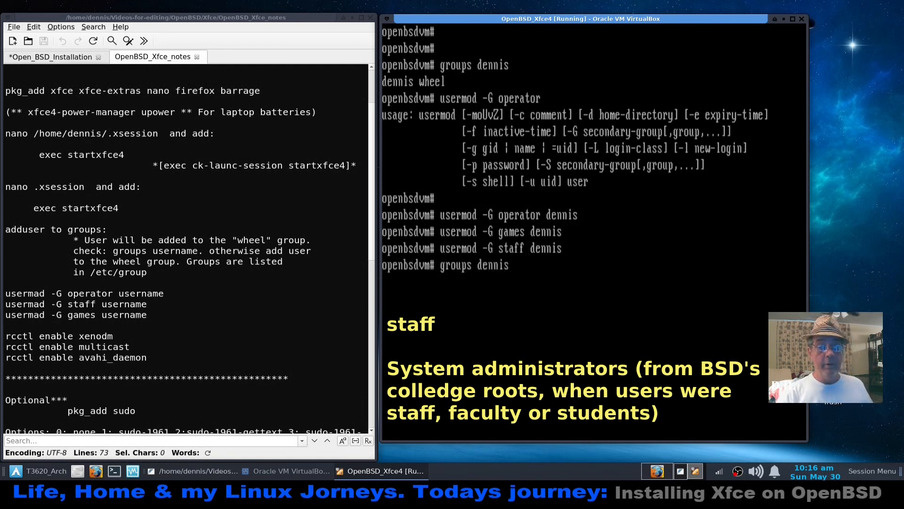
key("Return")
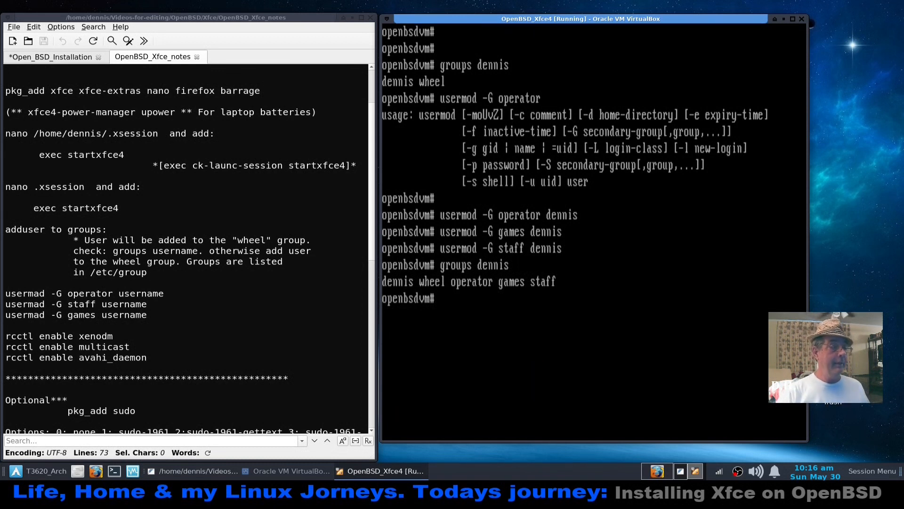
type("rcctl enable x")
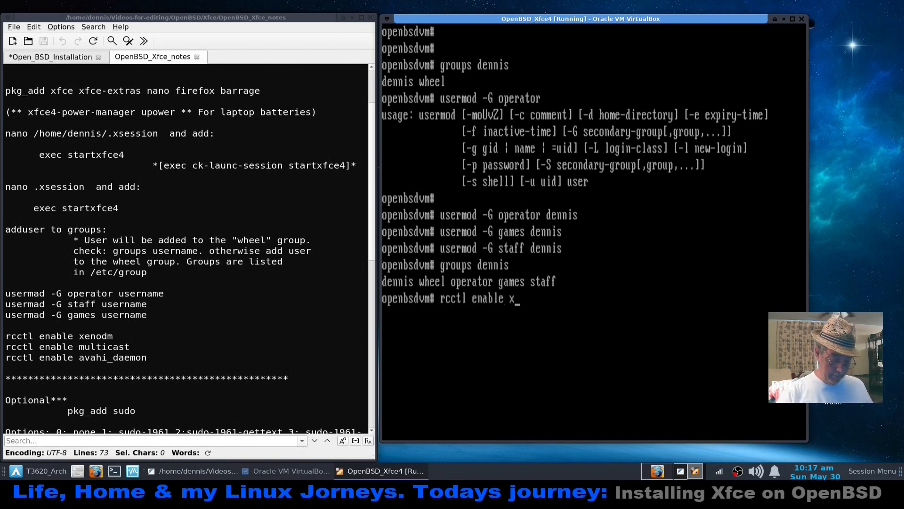
type("enodm")
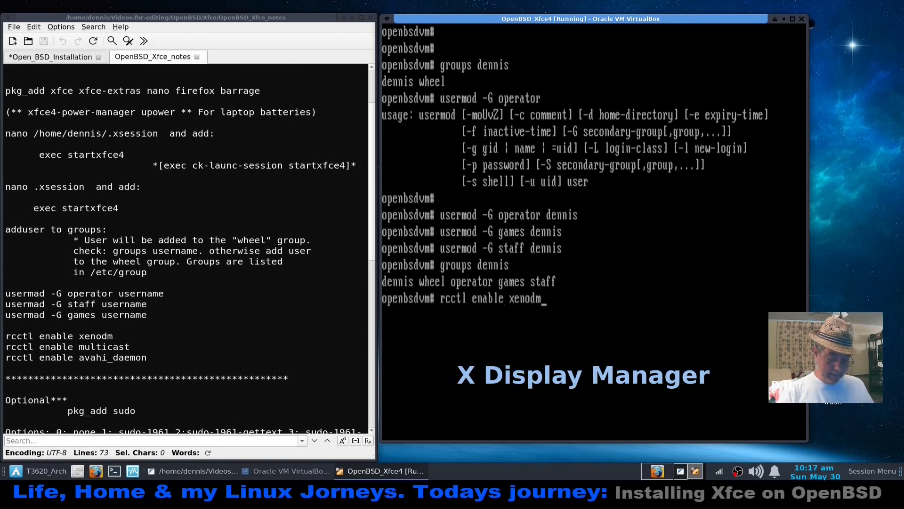
key("Return")
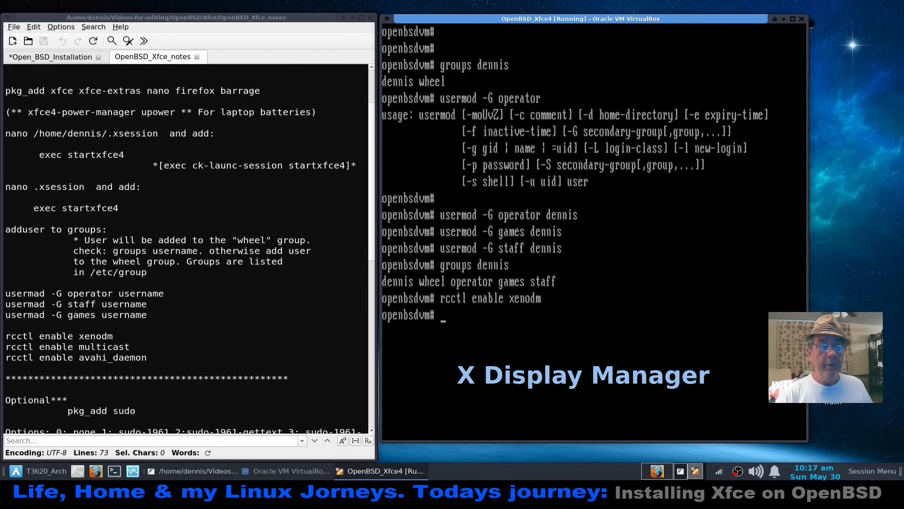
Enable multicast with rcctl by reusing the previous enable command
key("Up")
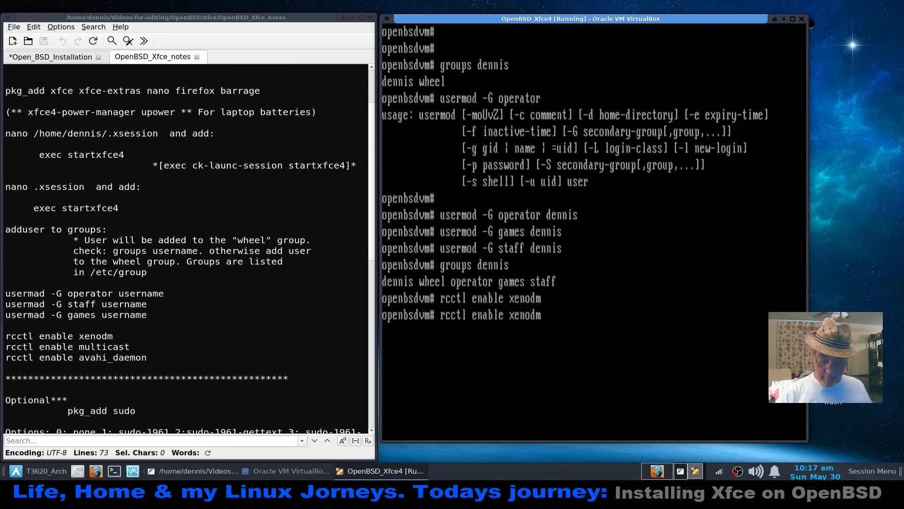
key("BackSpace")
key("BackSpace")
key("BackSpace")
key("BackSpace")
key("BackSpace")
key("BackSpace")
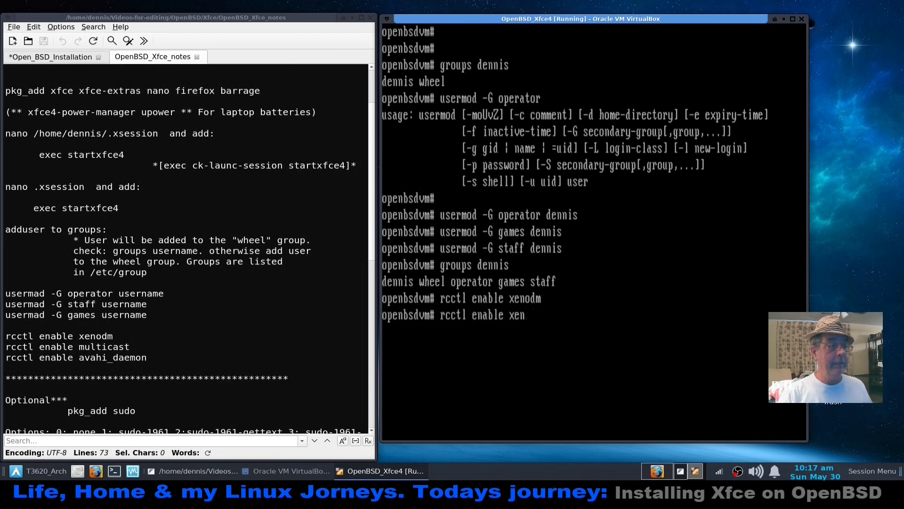
type("mu")
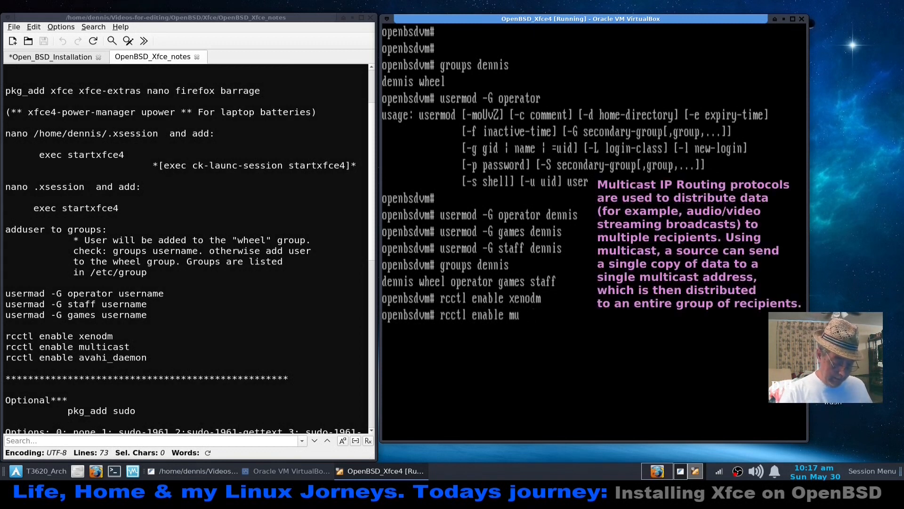
type("lticast")
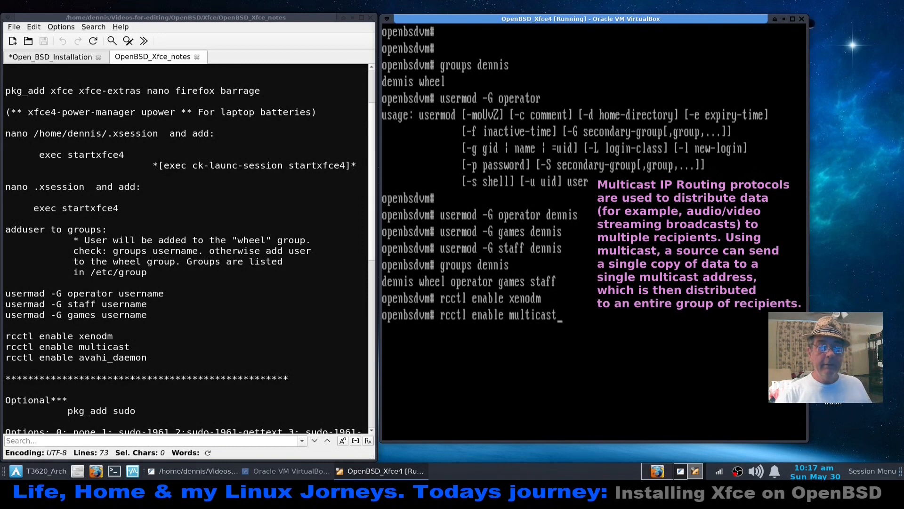
key("Return")
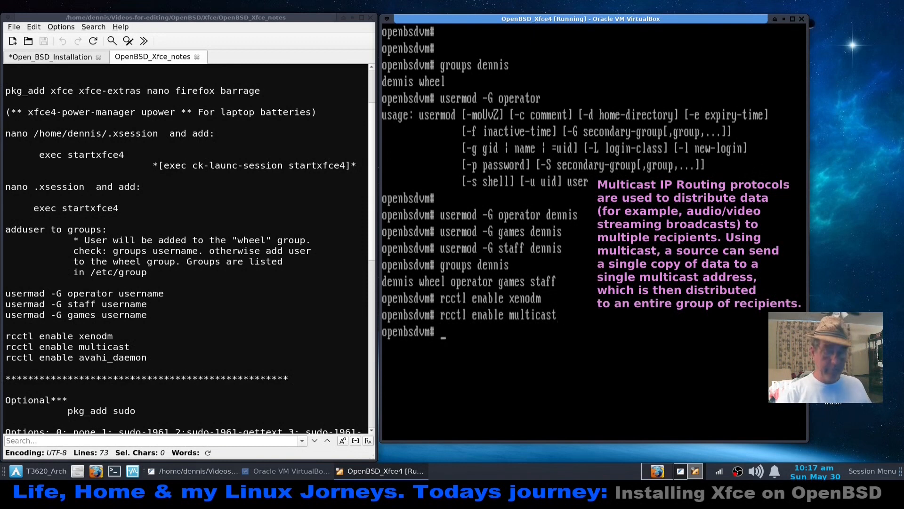
Enable the avahi_daemon service with rcctl
key("Up")
key("BackSpace")
key("BackSpace")
key("BackSpace")
key("BackSpace")
key("BackSpace")
key("BackSpace")
key("BackSpace")
key("BackSpace")
key("BackSpace")
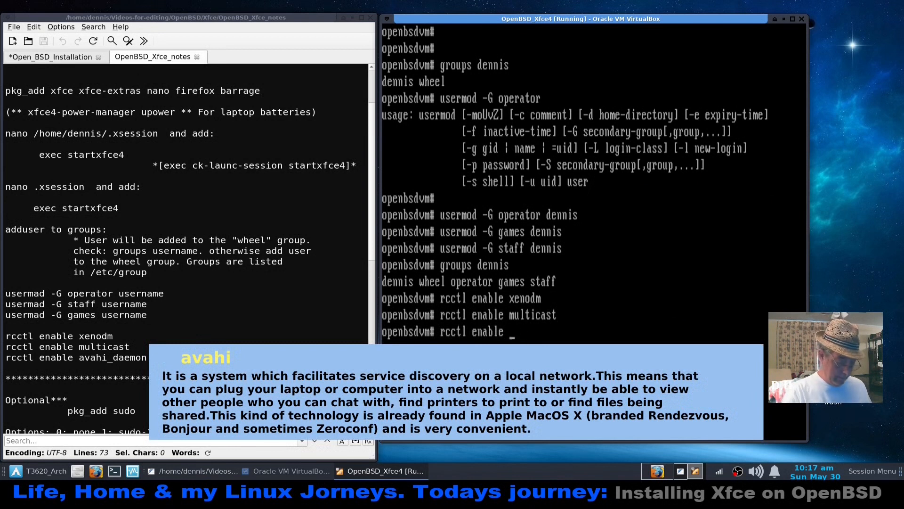
type("avah")
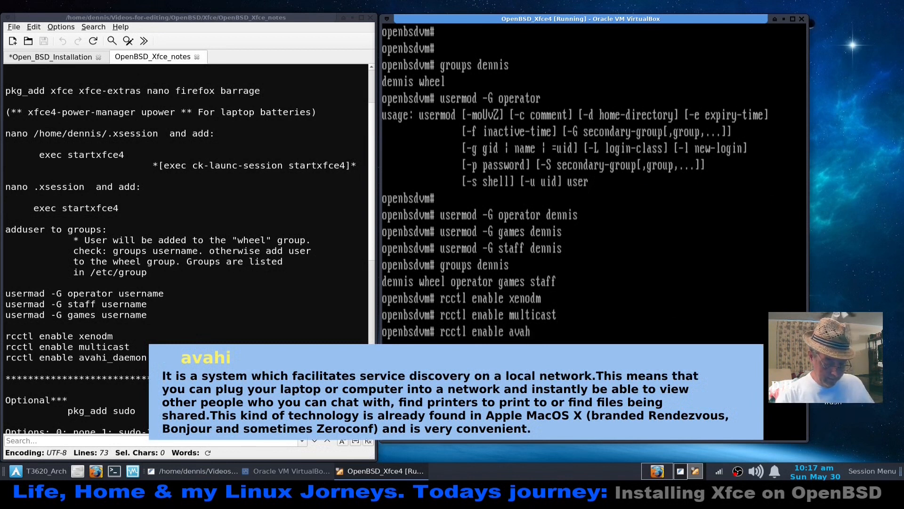
type("i_")
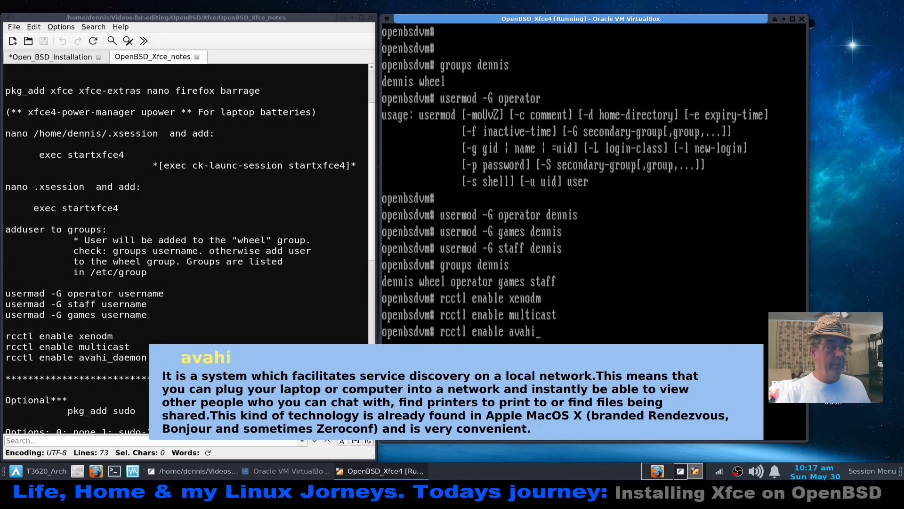
type("daemon")
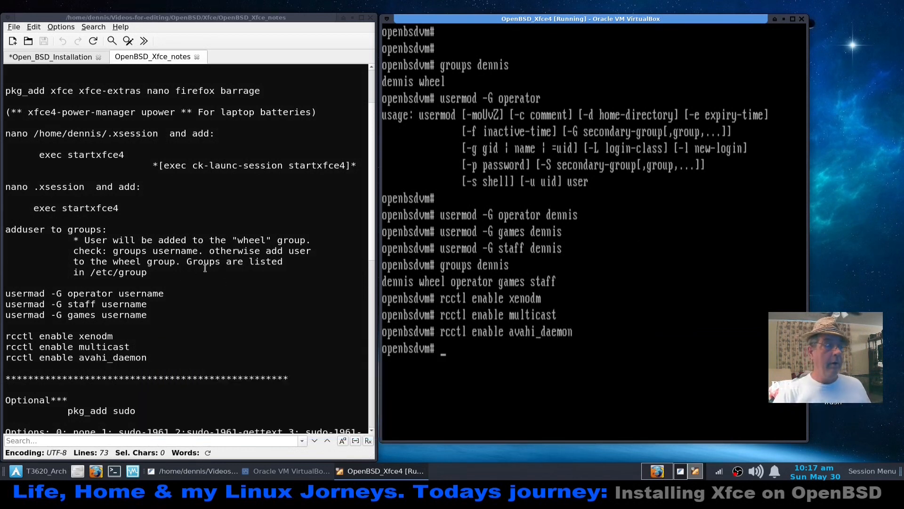
Read the Xfce notes down to the reboot instruction and reboot the OpenBSD virtual machine
scroll(203, 271, "down", 2)
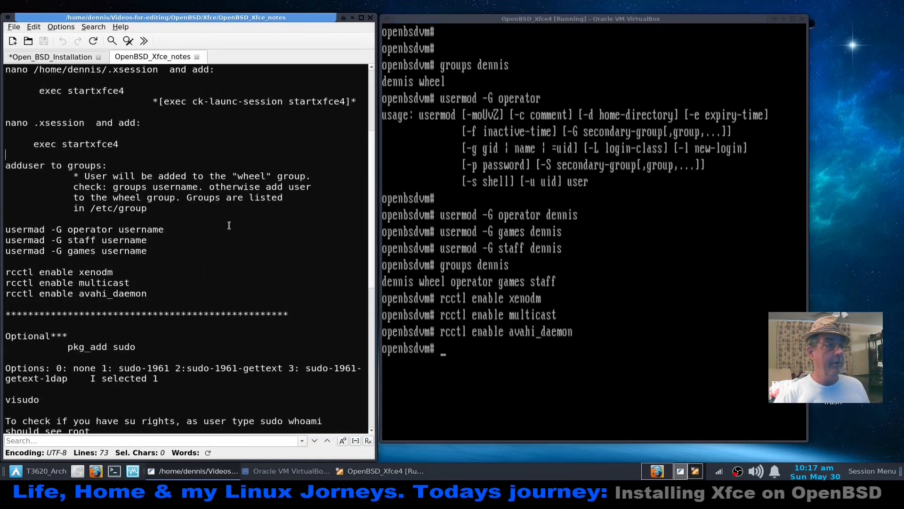
scroll(230, 225, "down", 2)
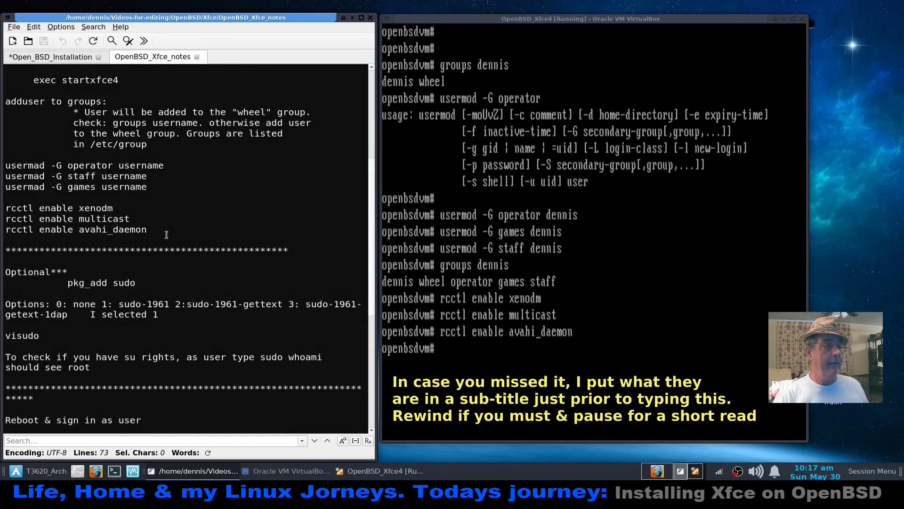
scroll(166, 235, "down", 3)
scroll(167, 234, "down", 1)
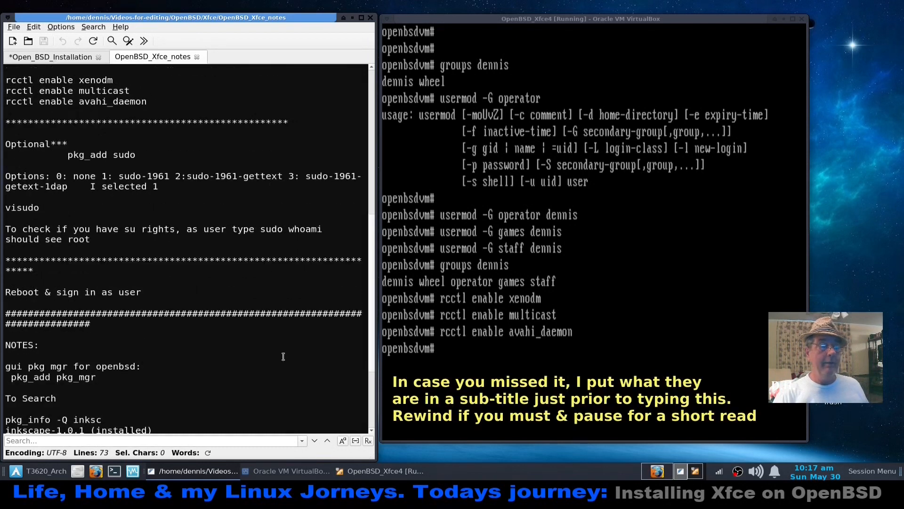
left_click(504, 391)
type("reboot")
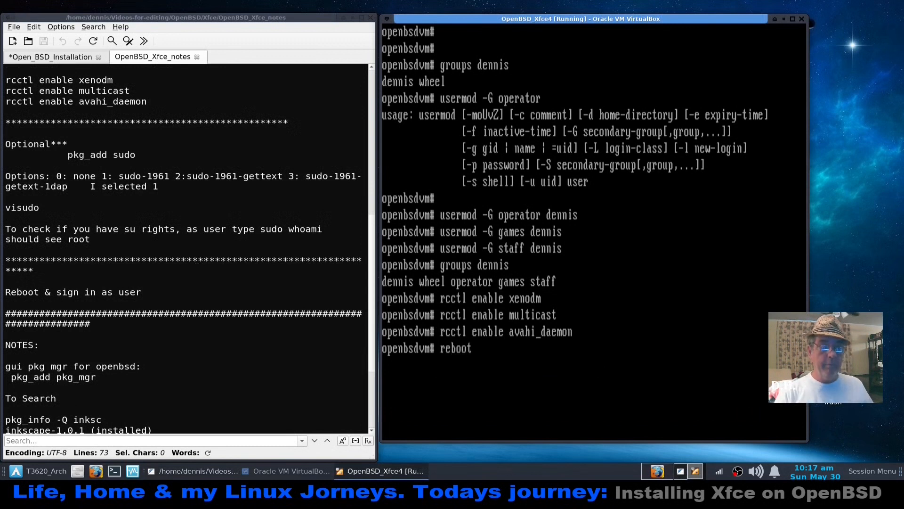
key("Return")
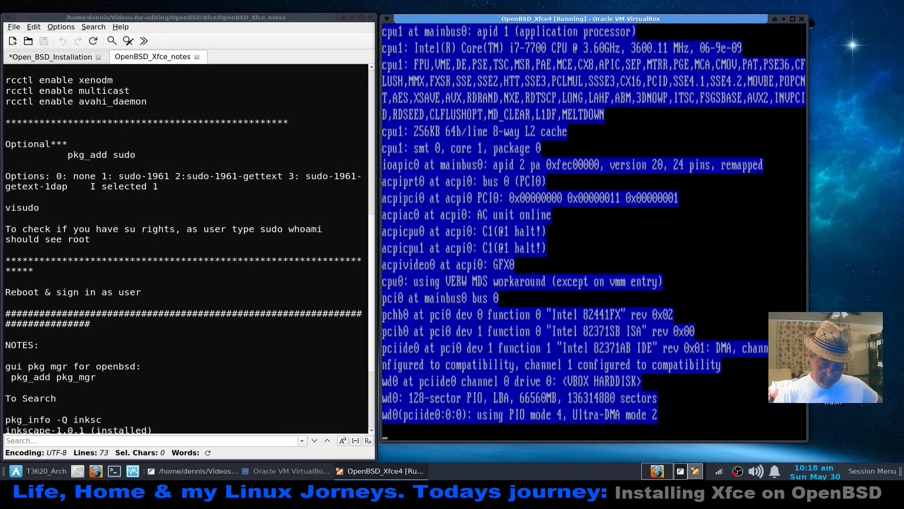
Move the virtual machine window higher on the desktop while scaled mode is temporarily off
key("ctrl+c")
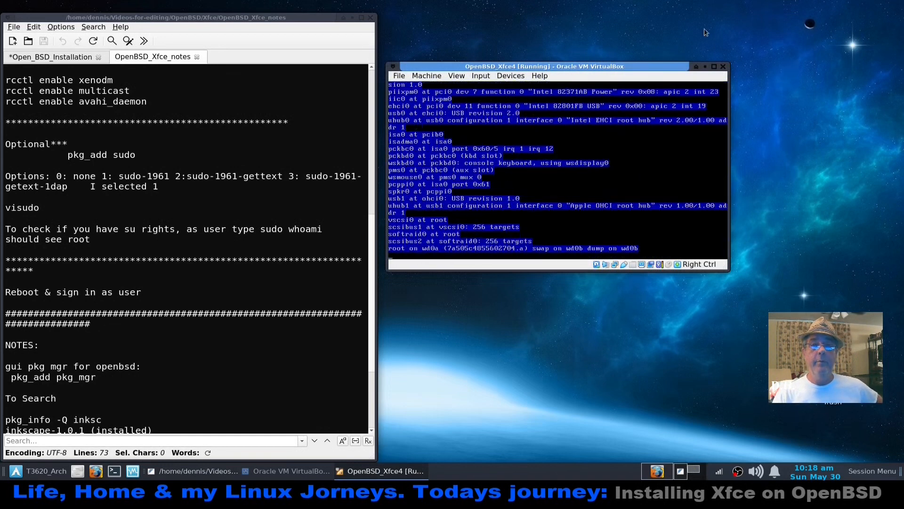
left_click_drag(621, 66, 615, 22)
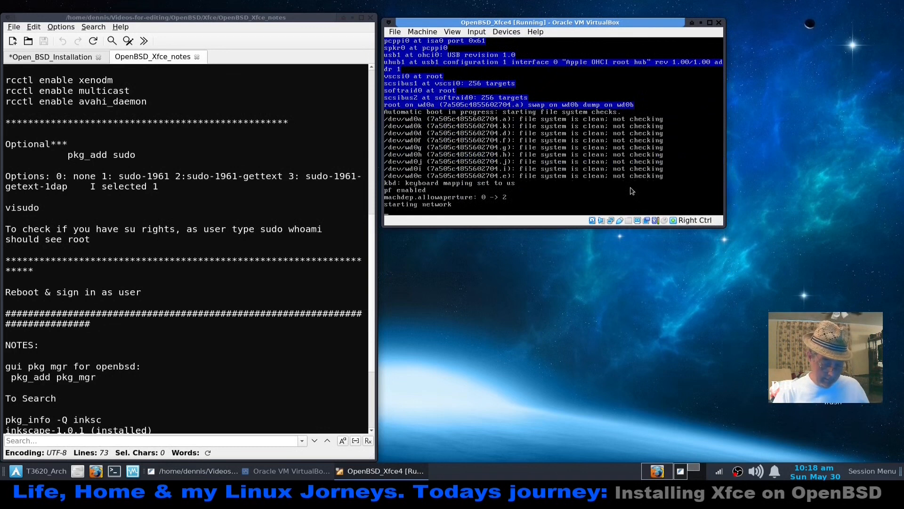
key("ctrl+c")
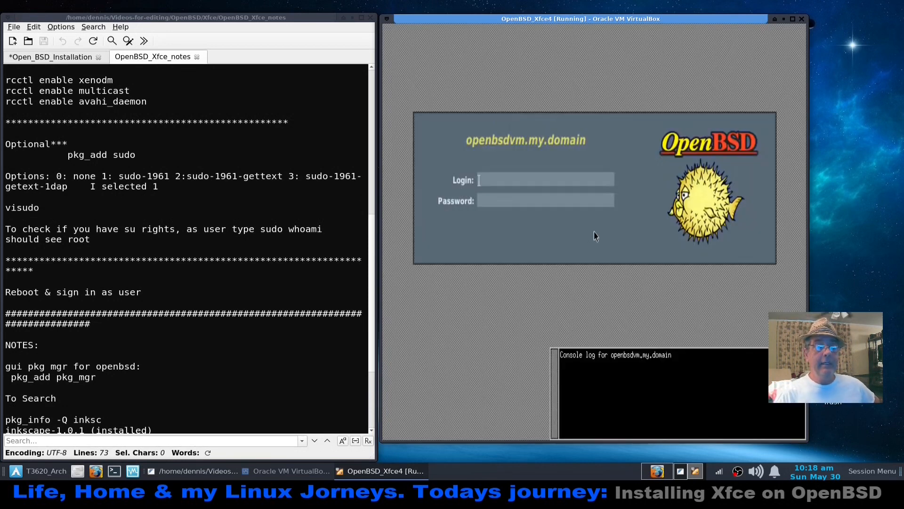
Try to log in at the graphical login screen with the regular user's login name and password
type("dennis")
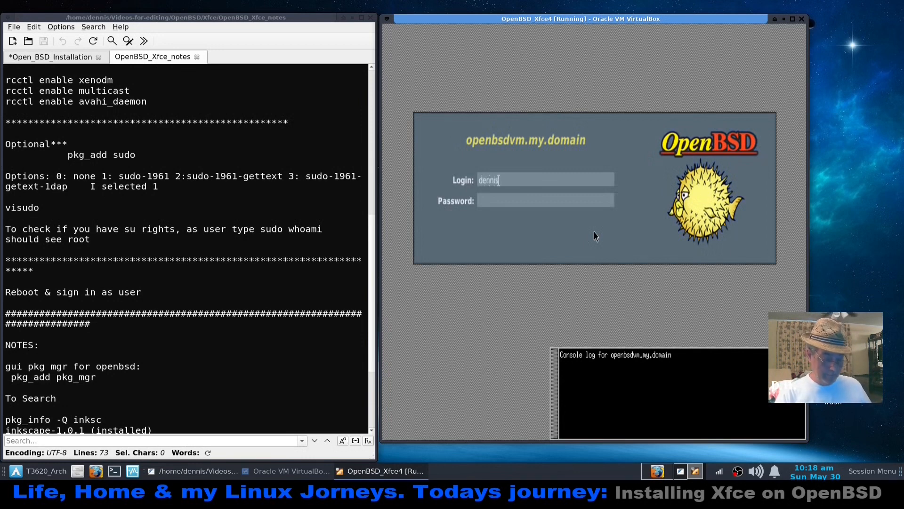
key("Return")
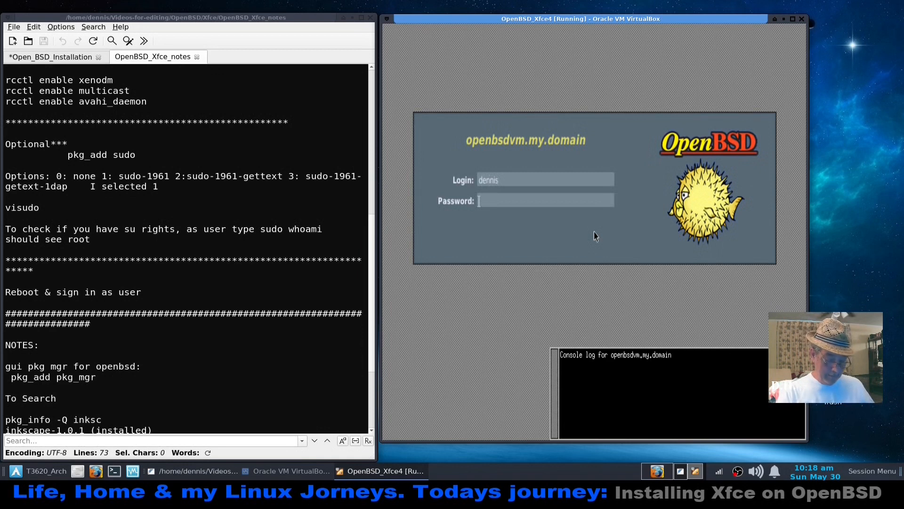
key("Return")
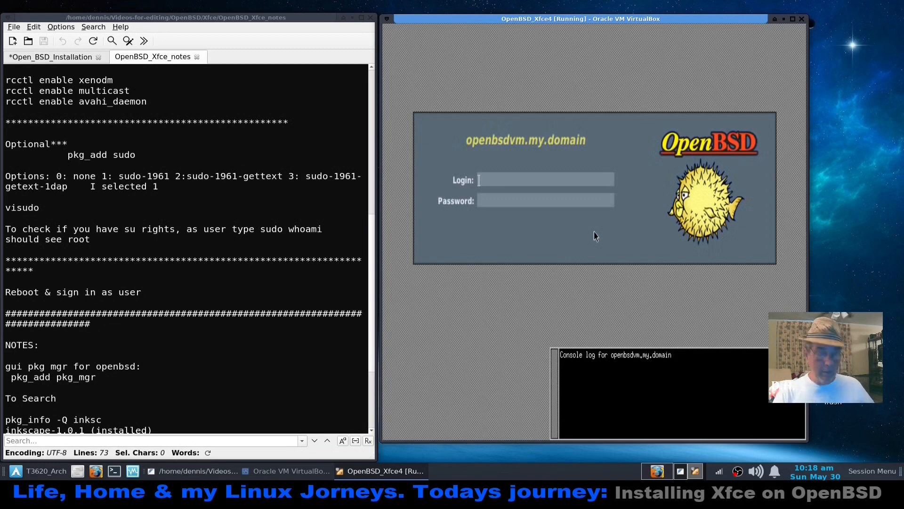
Switch the virtual machine to the text console and log in as root with the root password
key("ctrl+alt+F1")
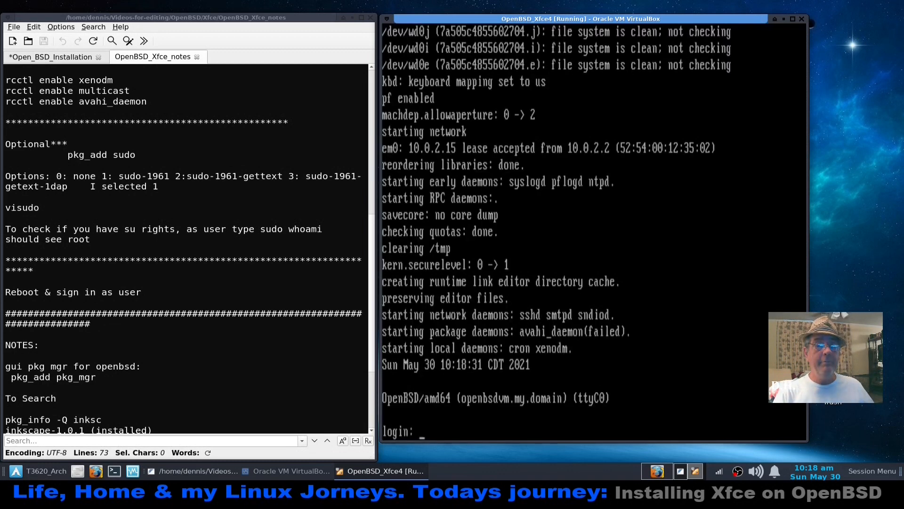
type("root")
key("Return")
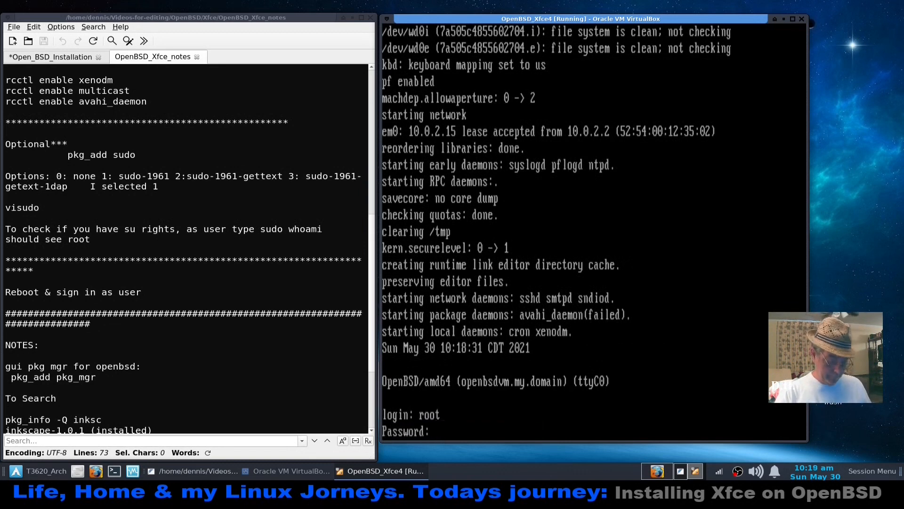
key("Return")
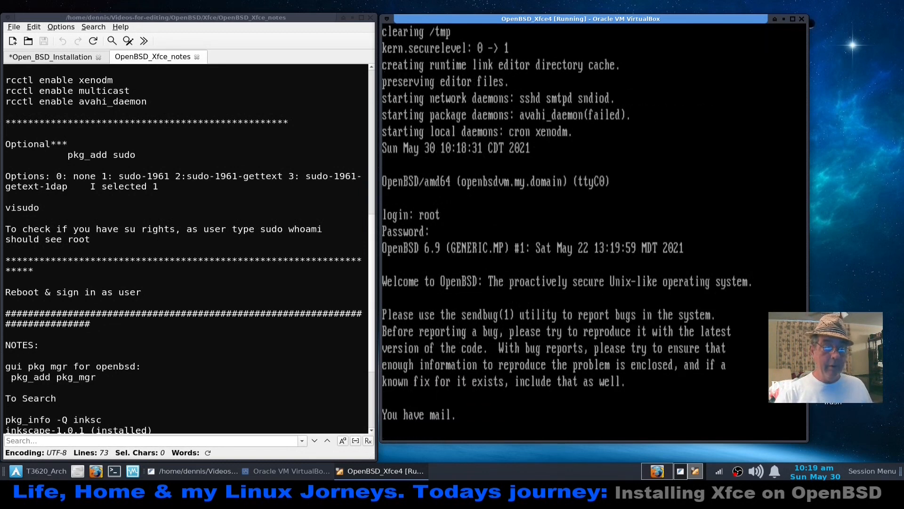
Create a .xsession file in nano containing "exec startxfce4", save it and exit the editor
type("nano")
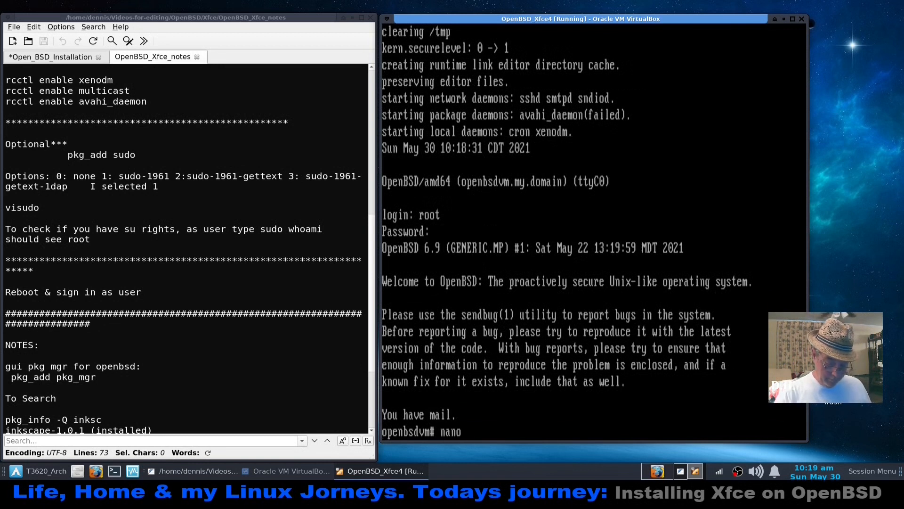
type(" .xsession")
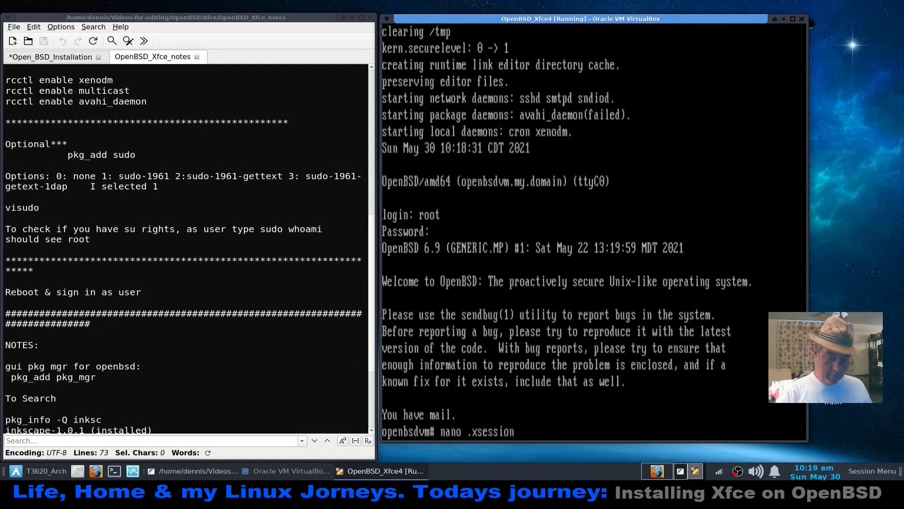
key("Return")
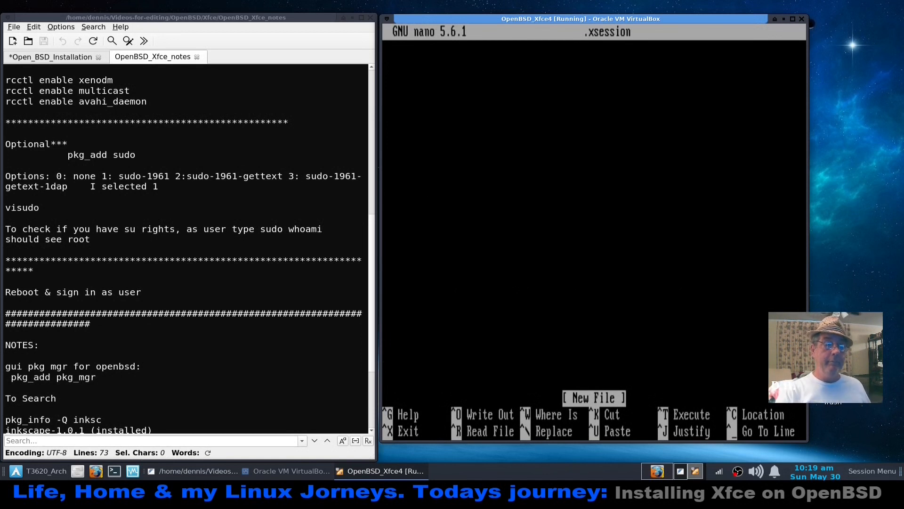
type("e")
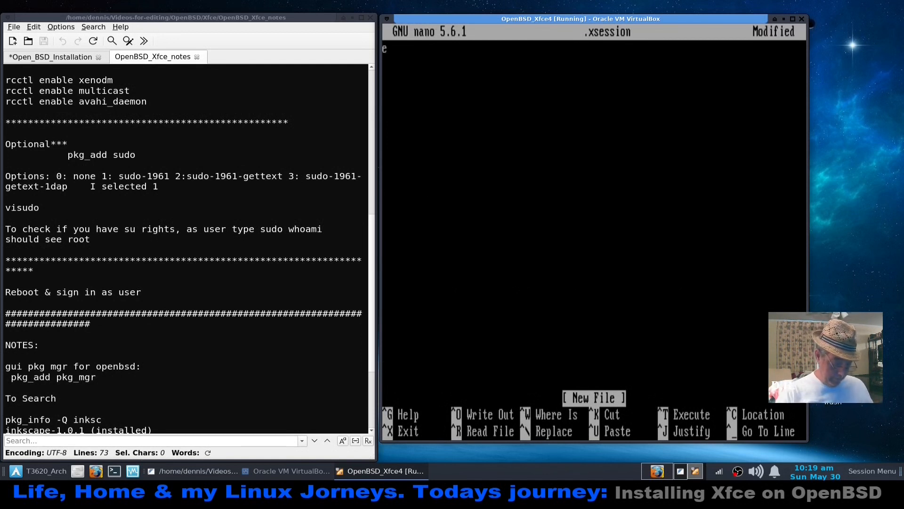
type("xec s")
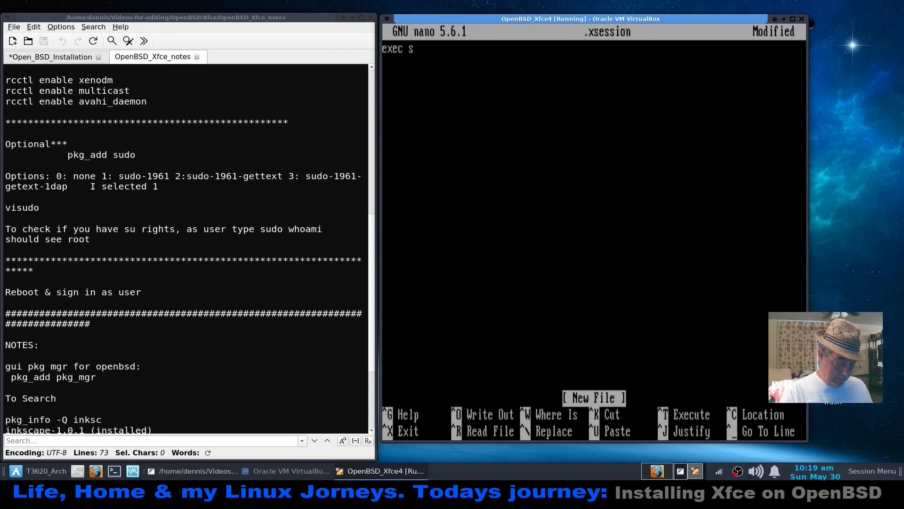
type("tartxfce4")
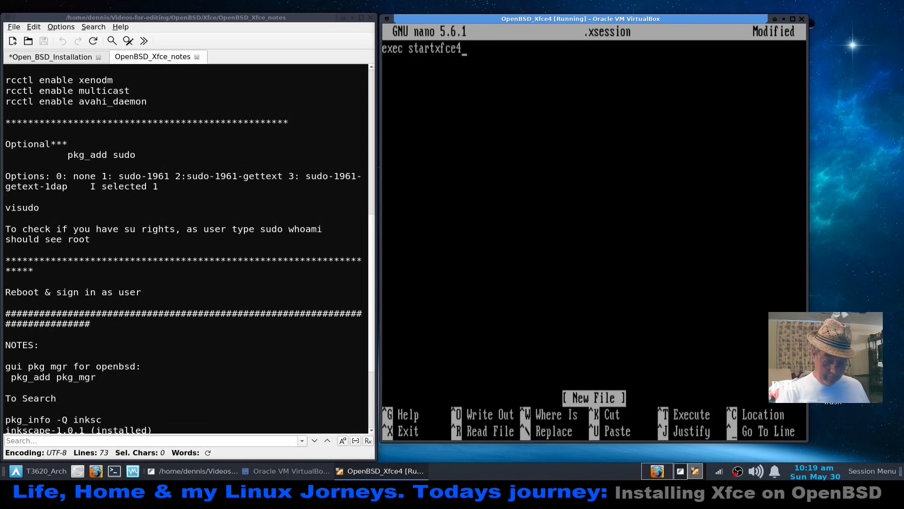
key("ctrl+o")
key("Return")
key("ctrl+x")
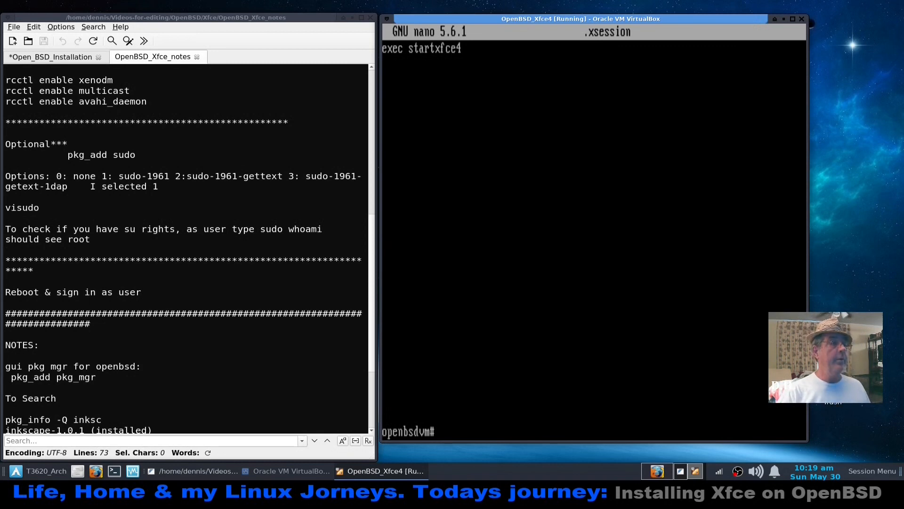
Check the contents of the .xsession file in the regular user's home directory with nano, and exit the editor
scroll(248, 211, "up", 6)
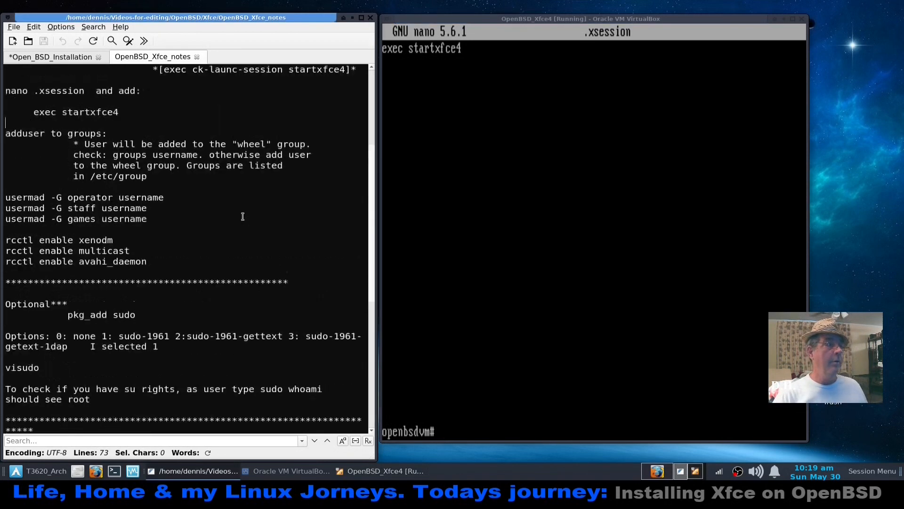
scroll(175, 262, "up", 2)
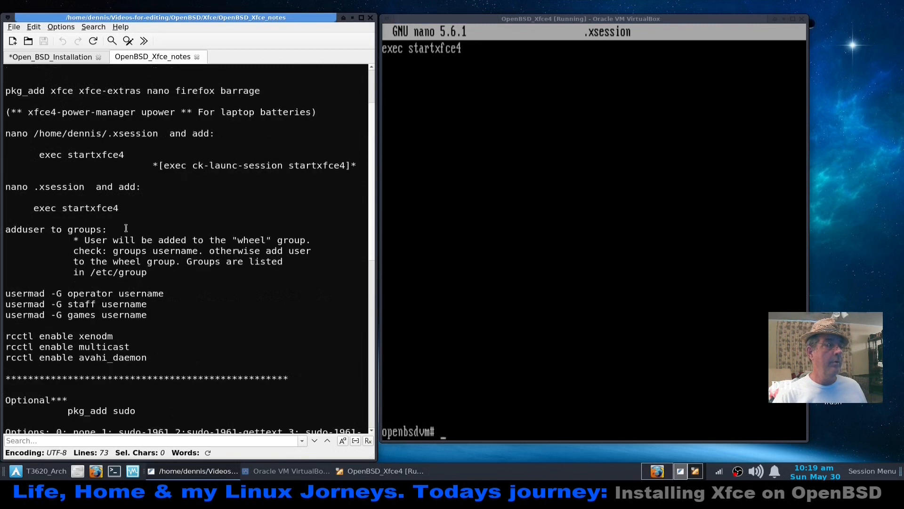
left_click(544, 335)
type("nano ")
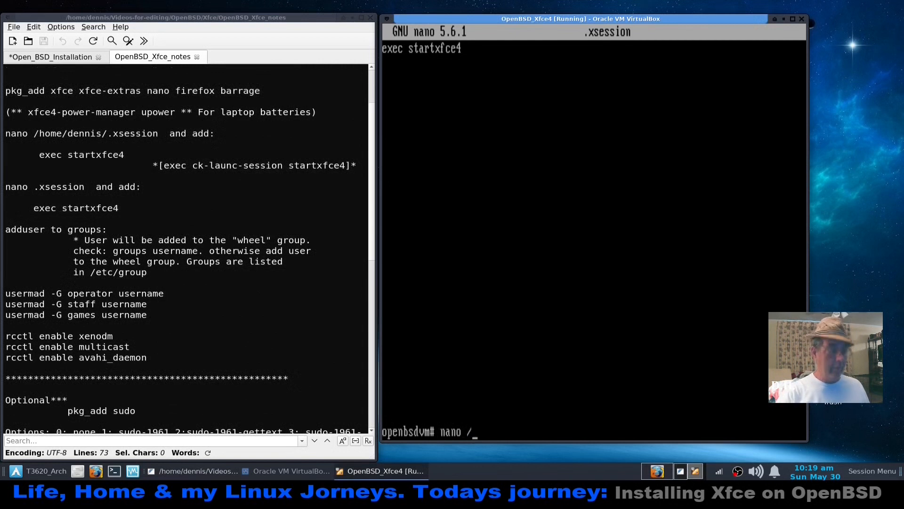
type("/home")
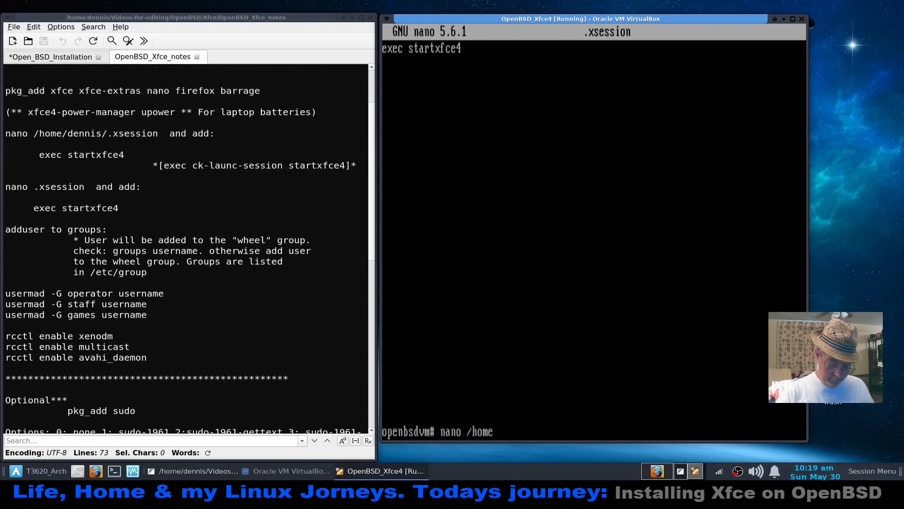
type("/dennis")
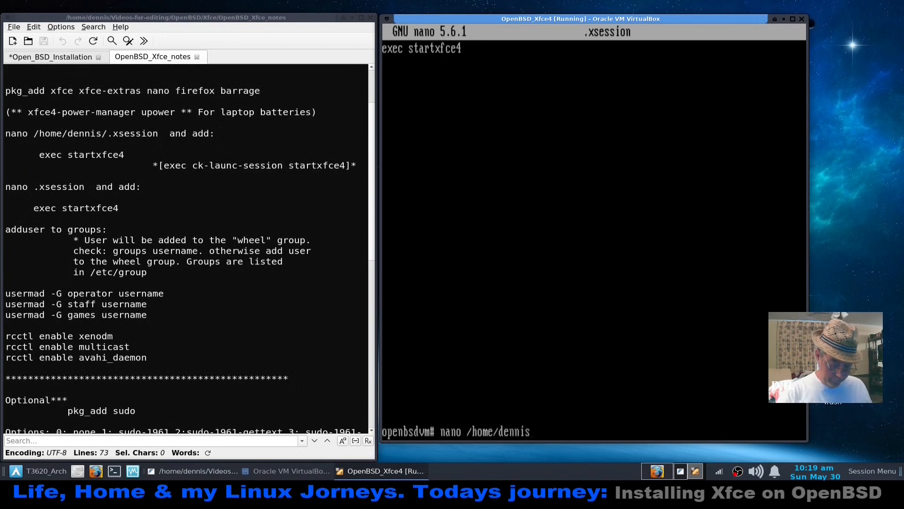
type("/.")
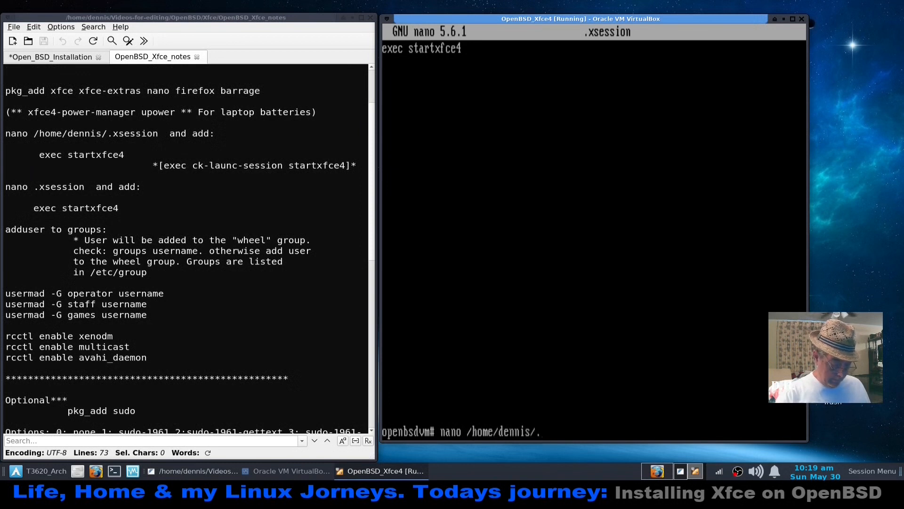
type("xsession")
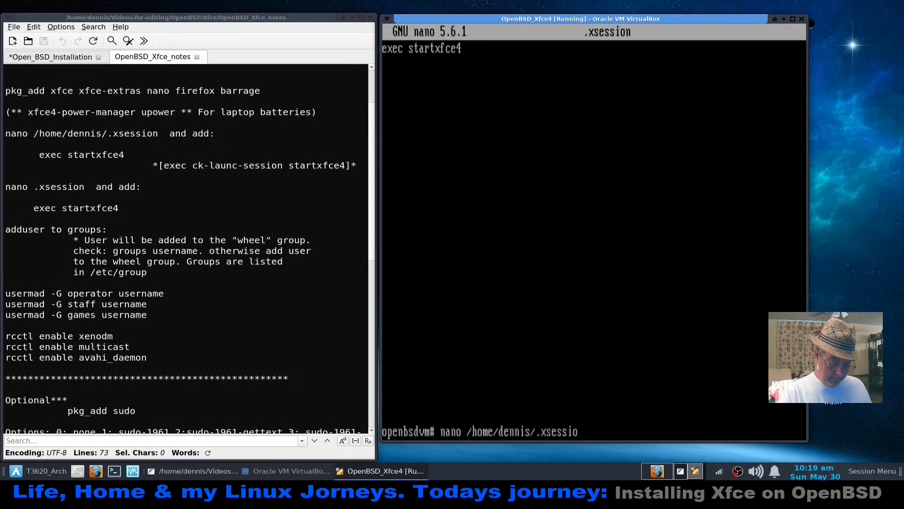
key("Return")
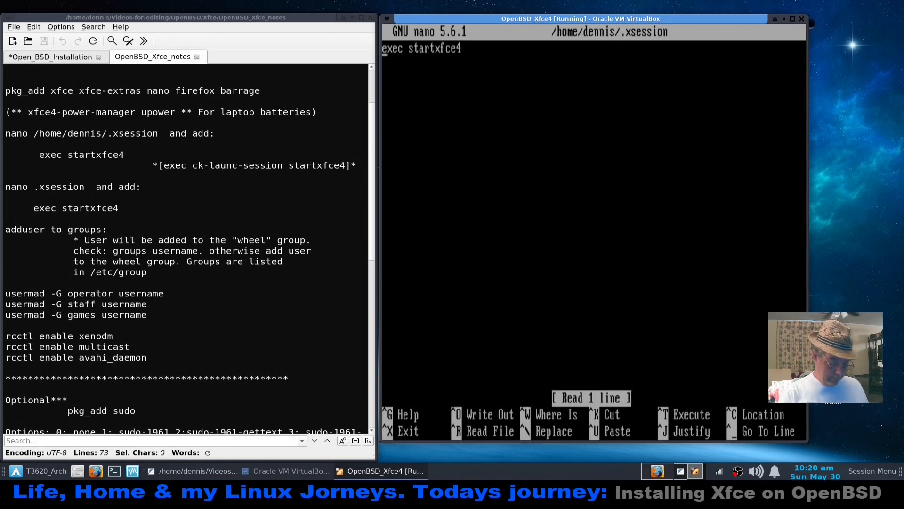
key("ctrl+x")
Reboot the virtual machine from the root console with the reboot command
type("rebbo")
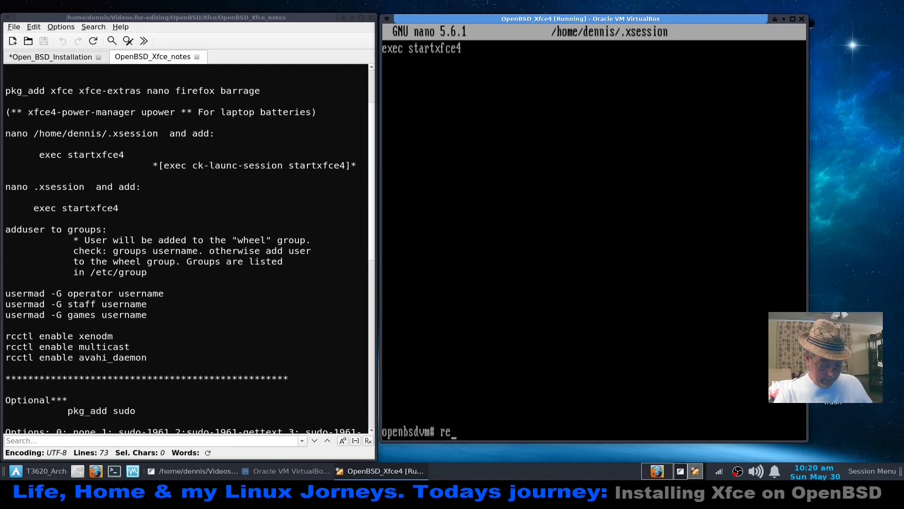
key("BackSpace")
key("BackSpace")
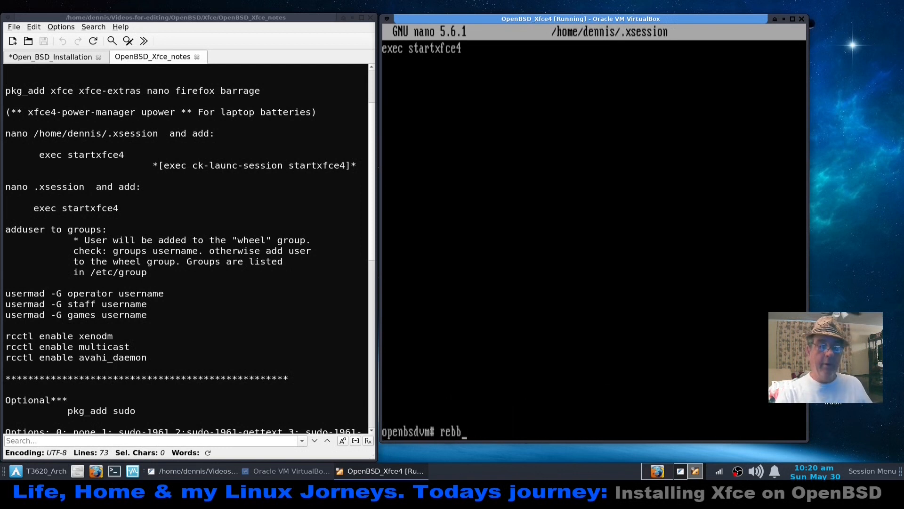
type("oot")
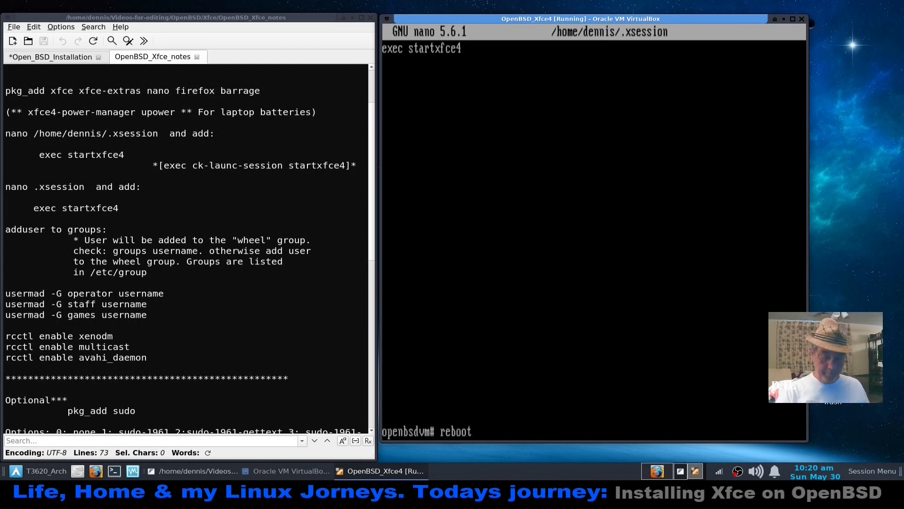
key("Return")
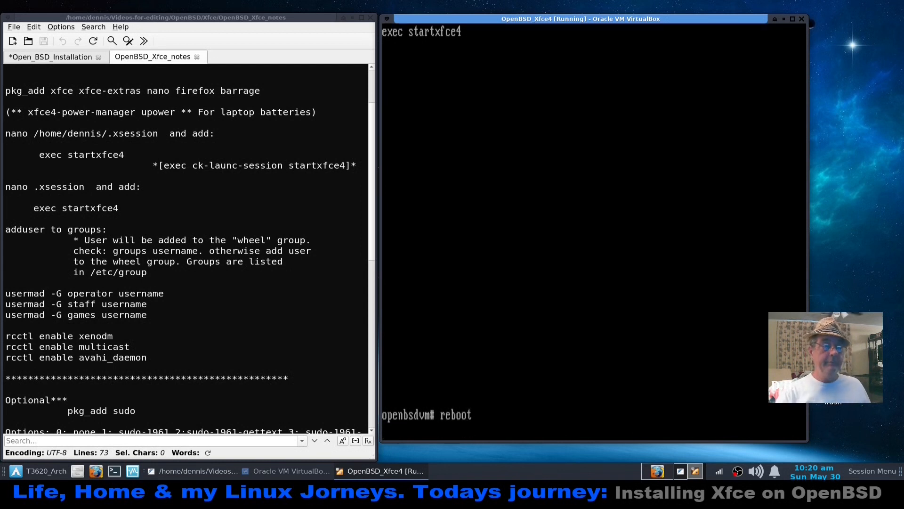
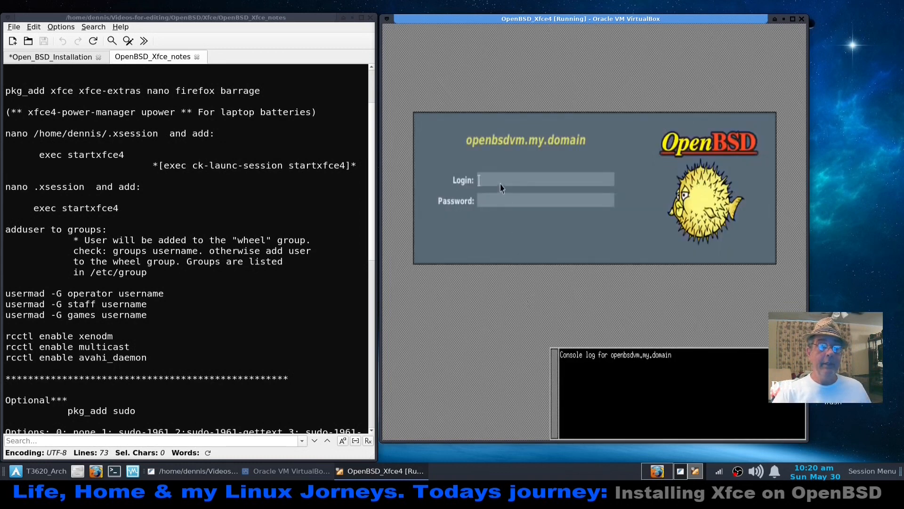
Log in at the graphical login screen with the regular user's login name and password, and turn off the virtual machine's scaled mode
type("dennis")
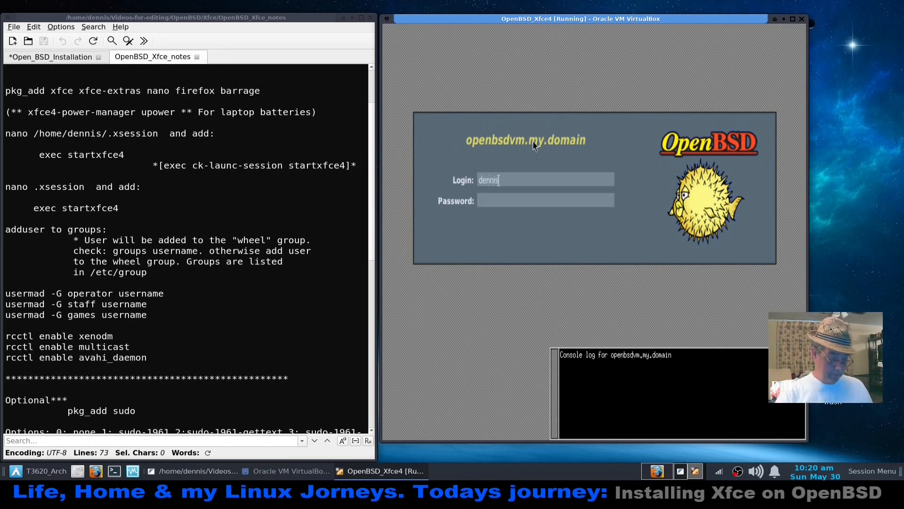
key("Return")
key("Return")
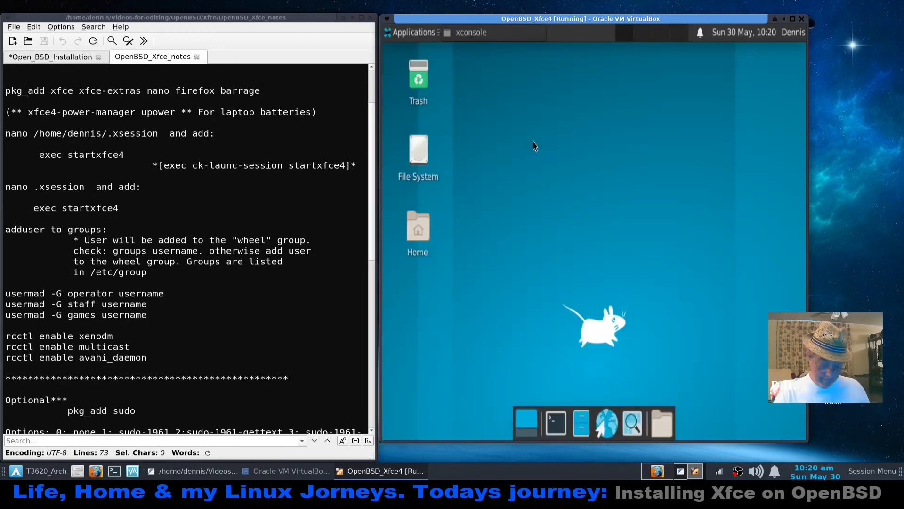
key("ctrl+c")
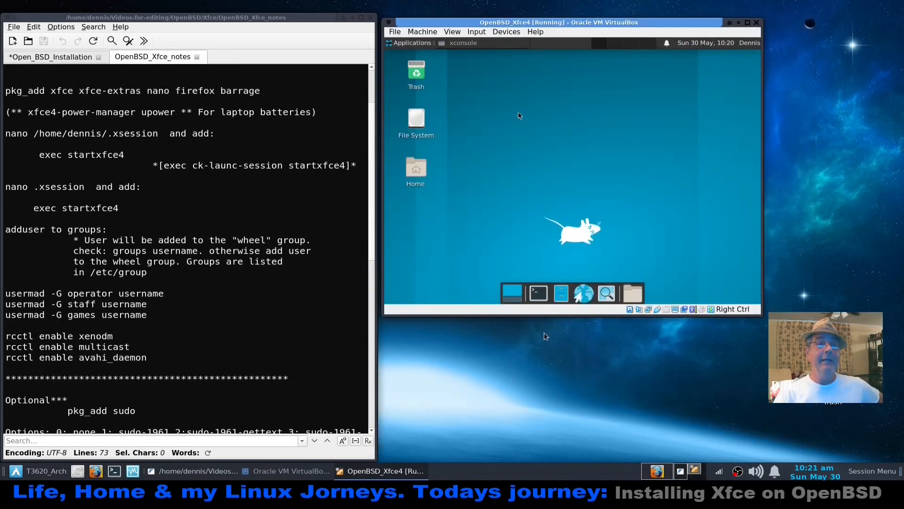
Set the guest's Xfce display resolution to 1600x900, keep the configuration, and move the virtual machine window higher on the desktop
left_click(416, 45)
mouse_move(422, 117)
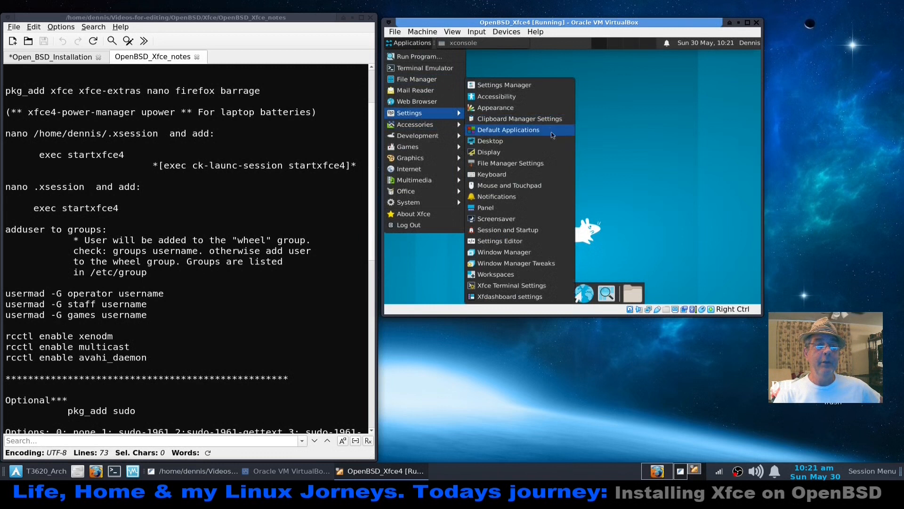
left_click(551, 155)
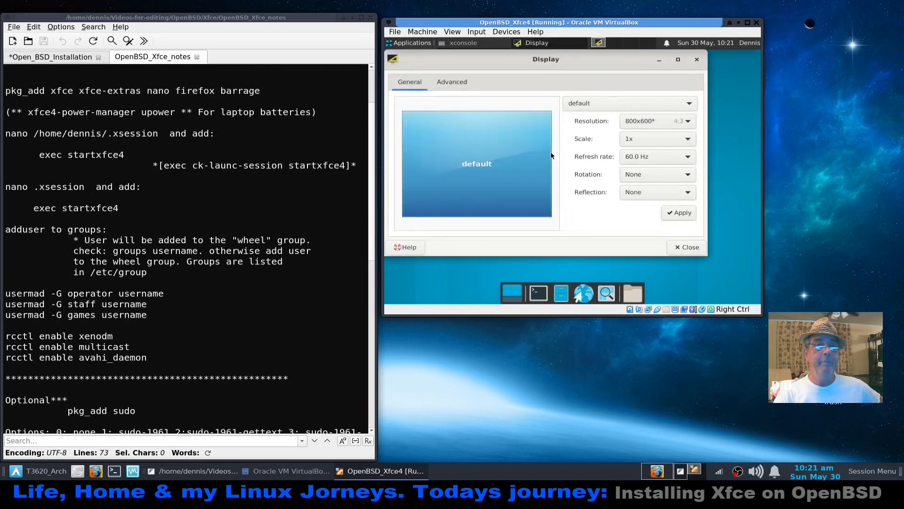
left_click(688, 121)
scroll(651, 223, "down", 3)
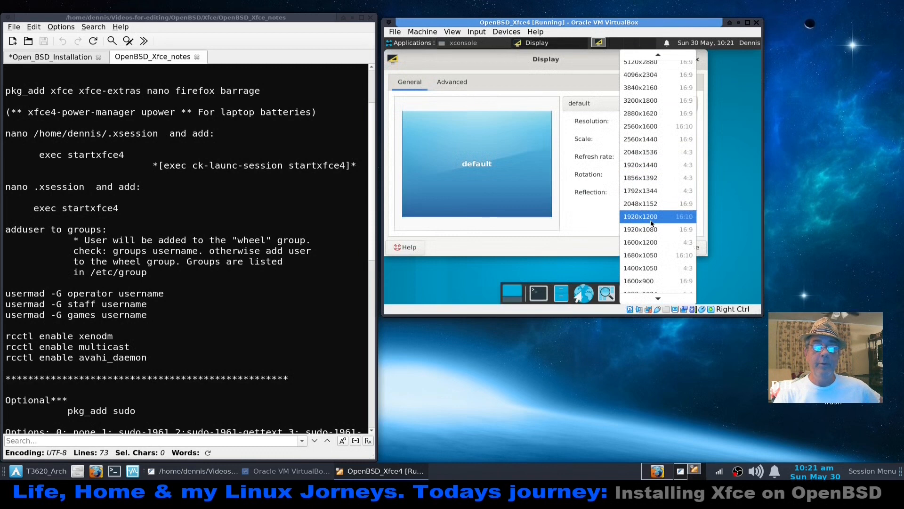
left_click(648, 281)
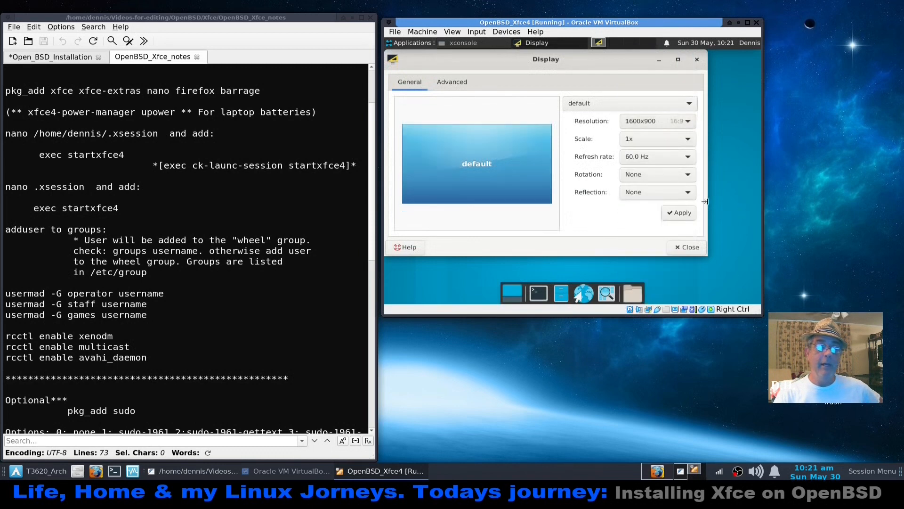
left_click(676, 213)
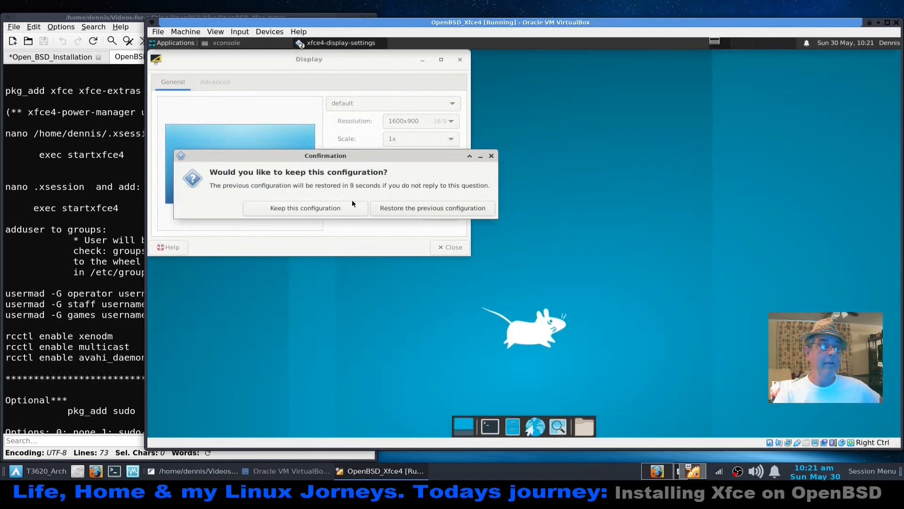
left_click(335, 208)
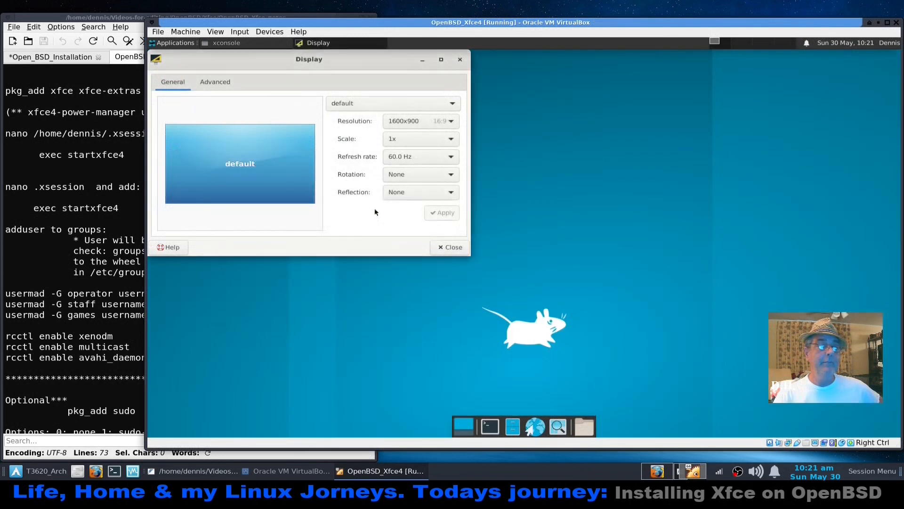
left_click(448, 246)
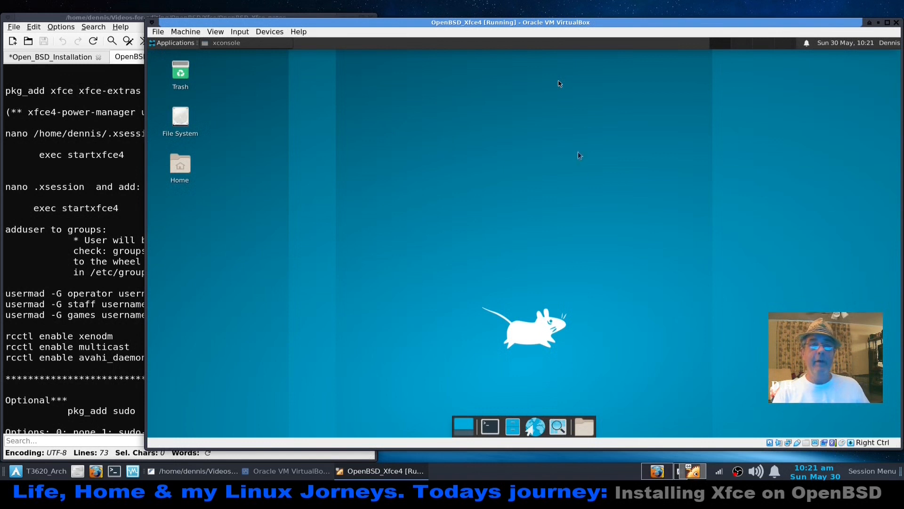
mouse_move(570, 22)
left_mouse_down()
mouse_move(561, 22)
mouse_move(569, 12)
left_mouse_up()
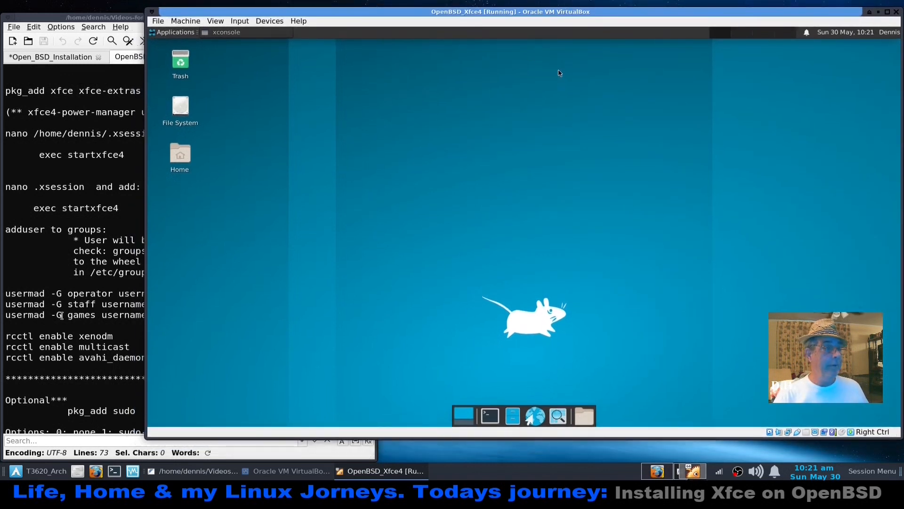
Read through the rest of the Xfce notes, from the optional sudo setup to the package search, removal and update commands
left_click(61, 274)
scroll(60, 276, "down", 8)
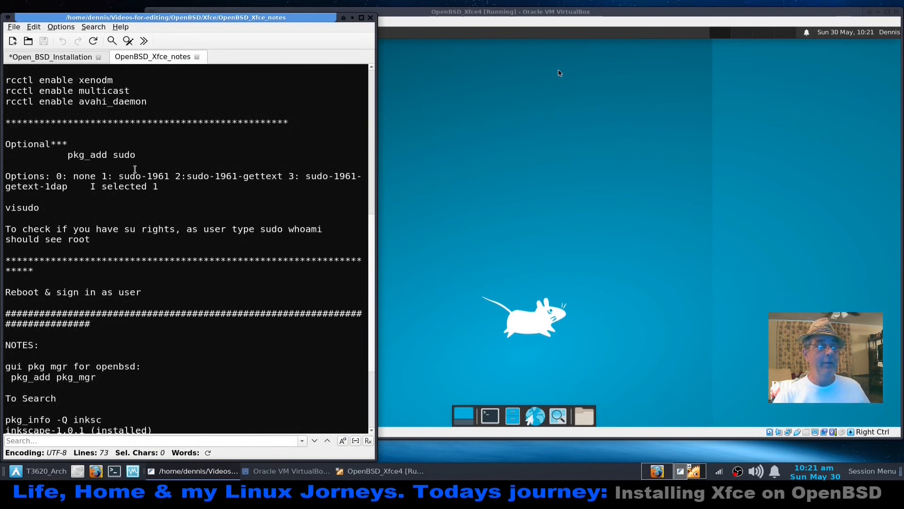
scroll(123, 179, "down", 2)
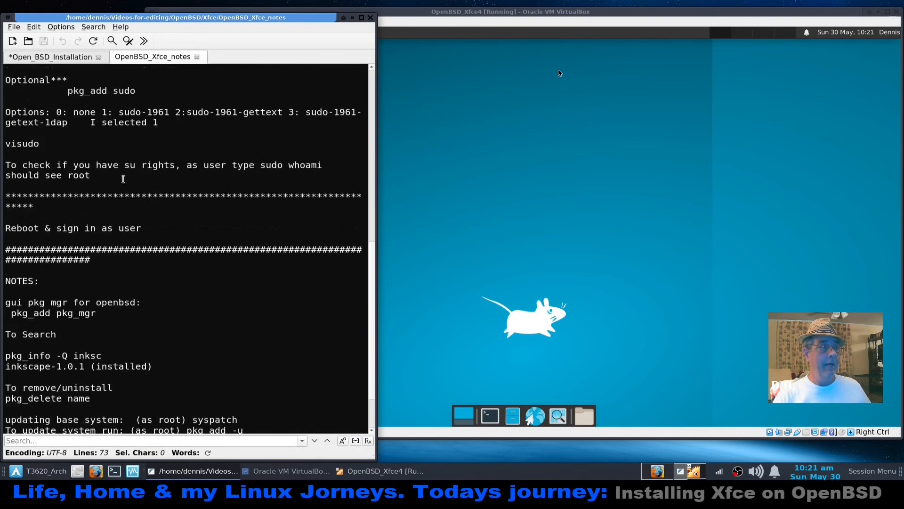
scroll(123, 179, "down", 2)
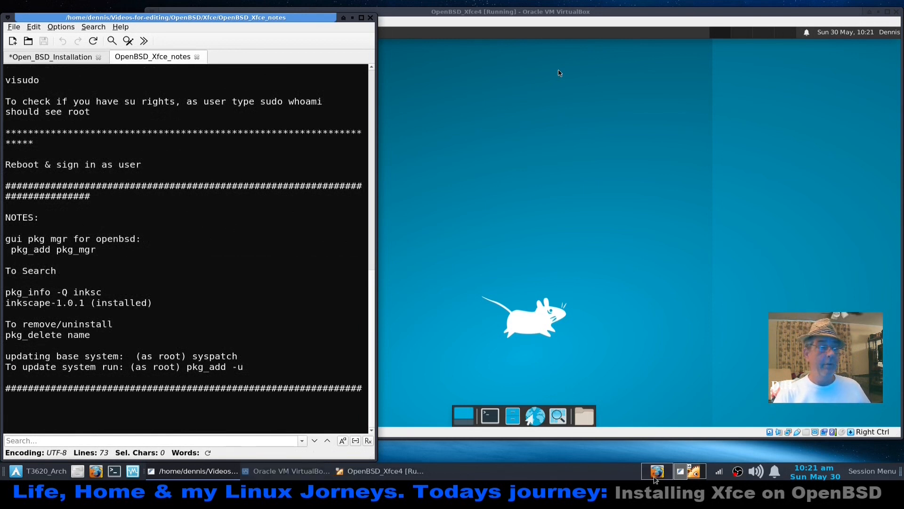
Switch to the web browser and read the pkg_mgr package browser page, from its history and feature screenshots down to the various notes and ideas
left_click(654, 477)
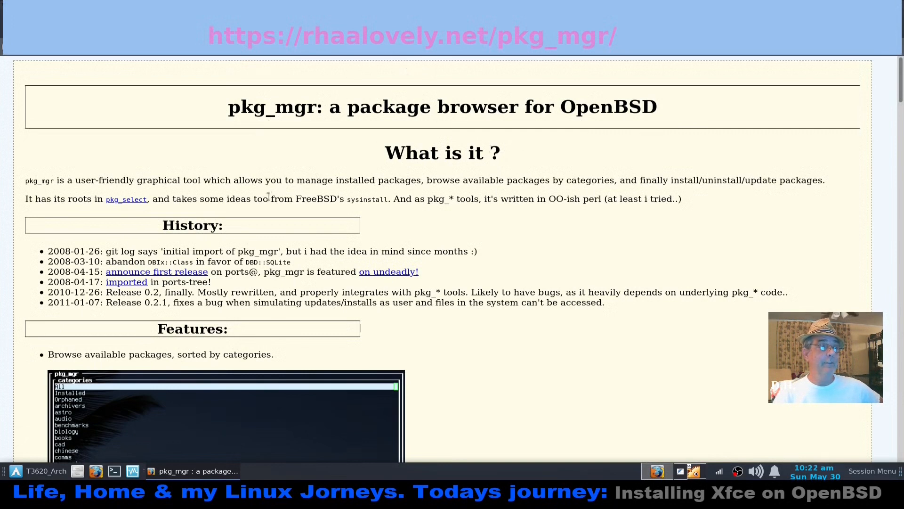
scroll(266, 195, "down", 2)
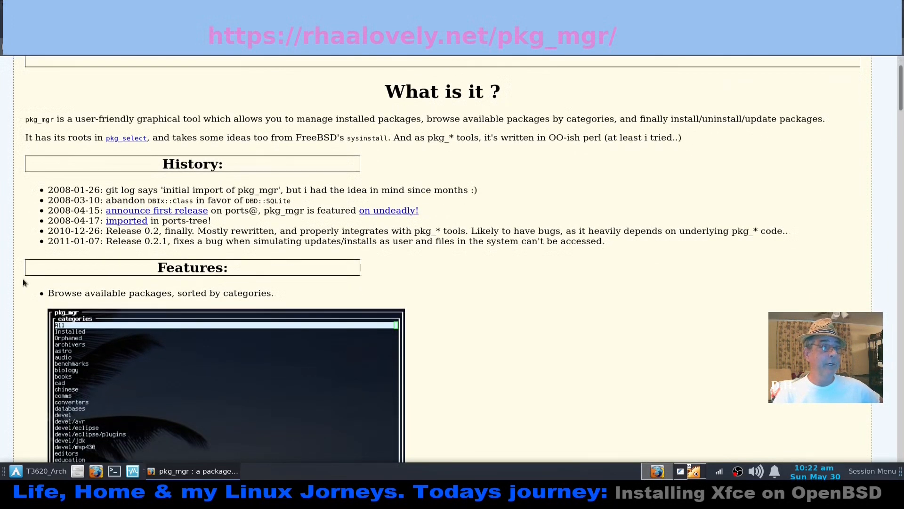
scroll(23, 280, "down", 4)
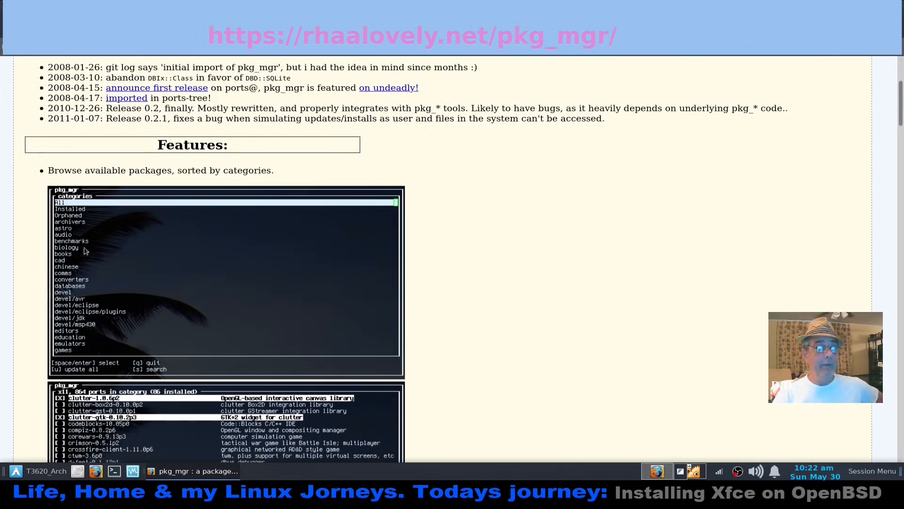
scroll(21, 287, "down", 2)
scroll(22, 288, "down", 5)
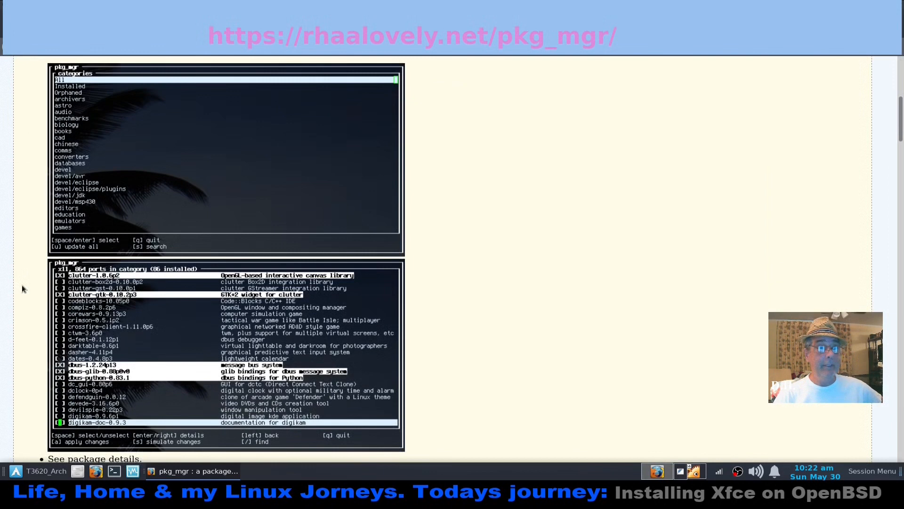
scroll(21, 285, "up", 13)
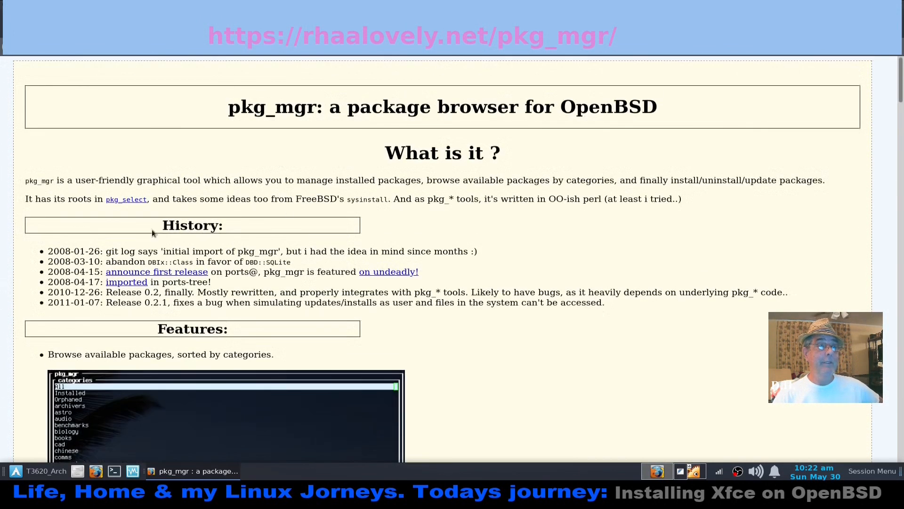
scroll(12, 340, "down", 4)
scroll(13, 340, "down", 5)
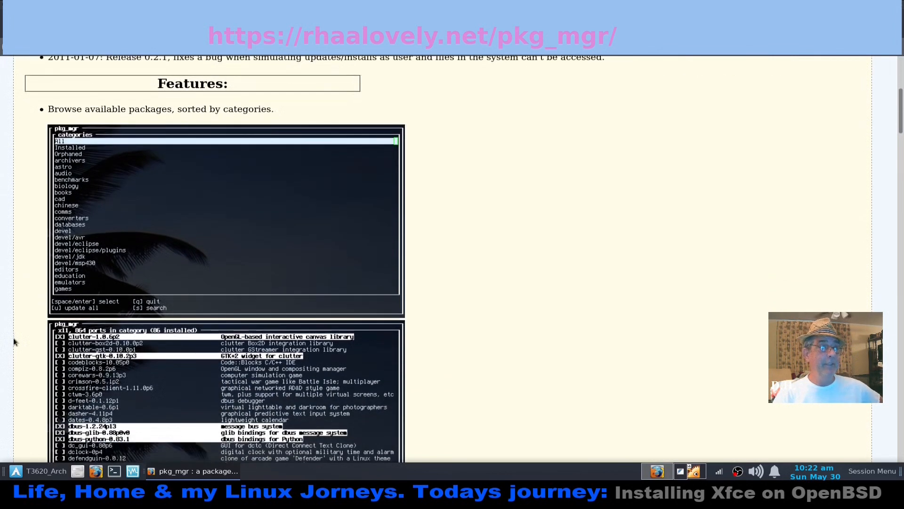
scroll(14, 338, "down", 7)
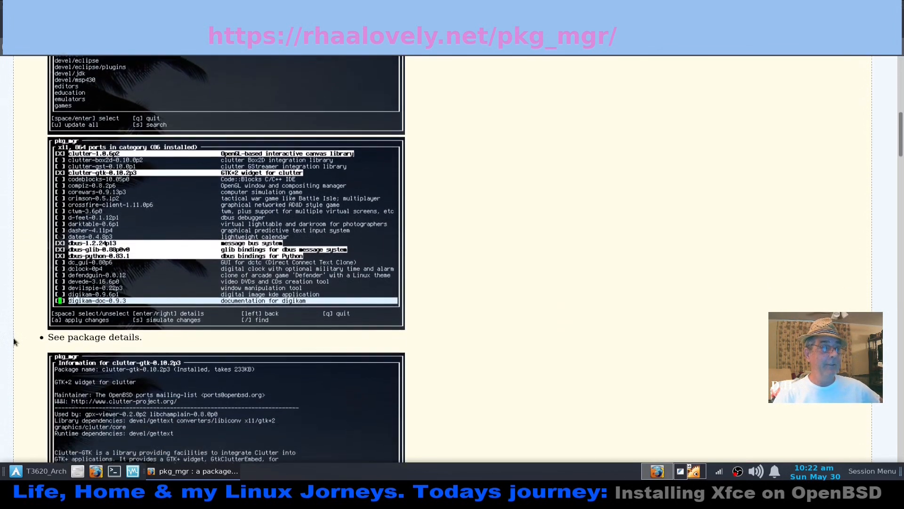
scroll(14, 341, "down", 12)
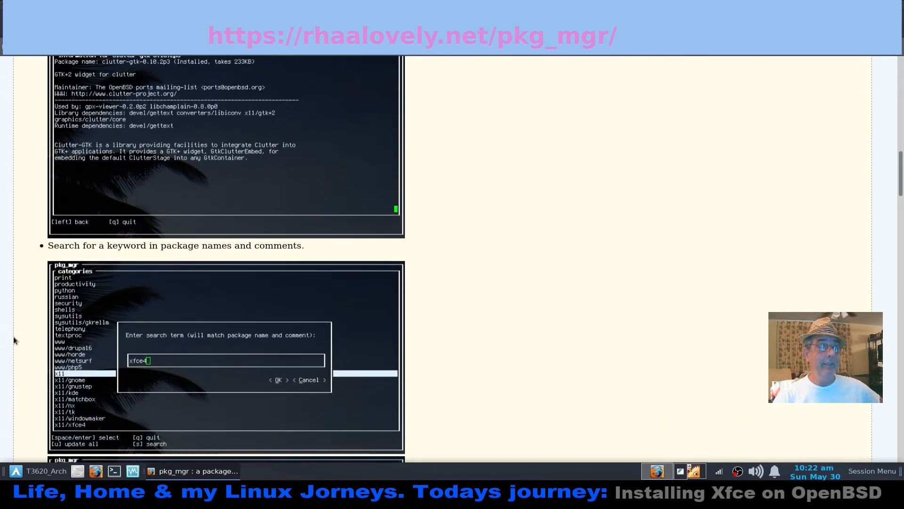
scroll(13, 340, "down", 13)
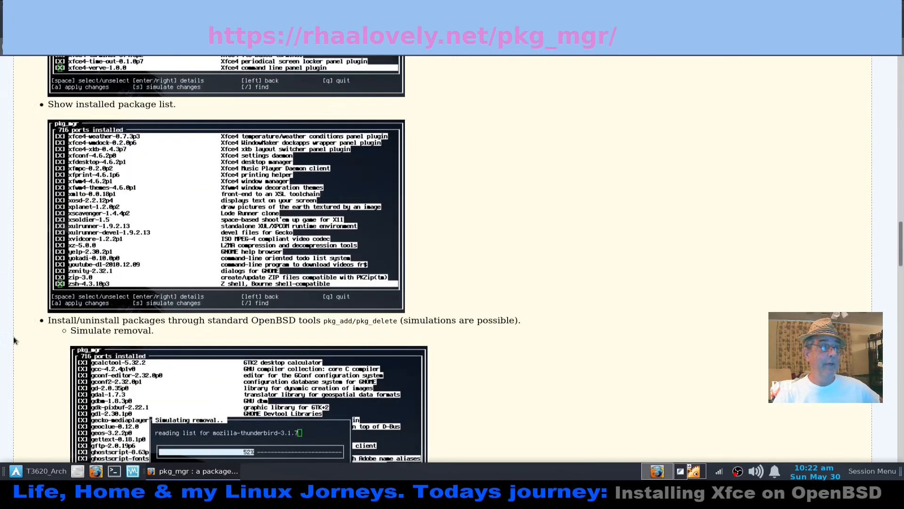
scroll(13, 339, "down", 11)
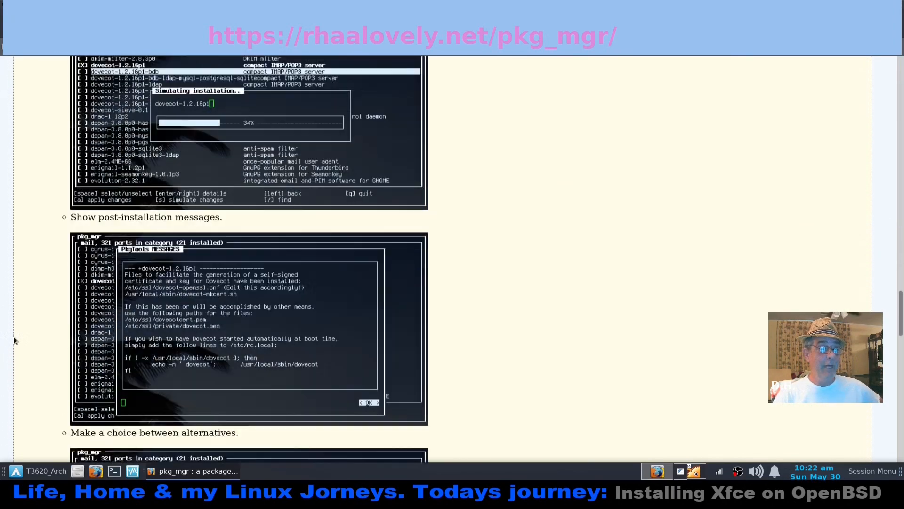
scroll(60, 299, "down", 15)
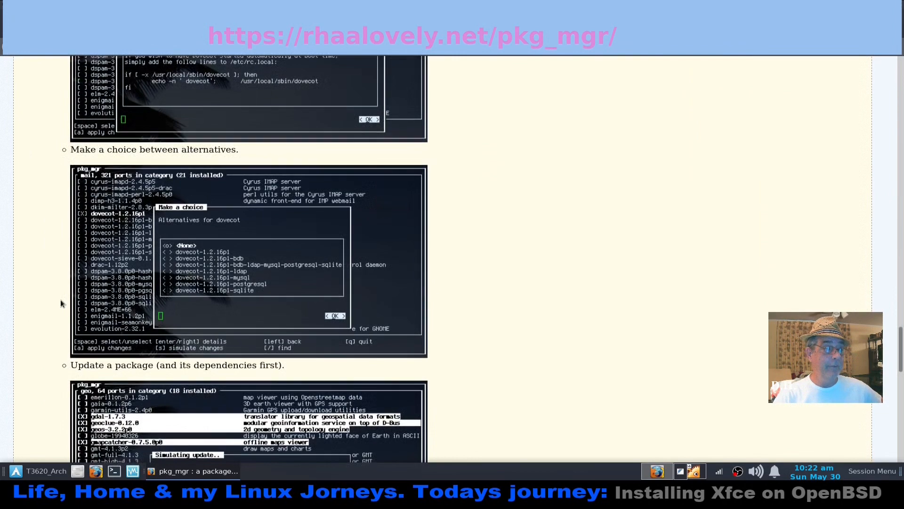
scroll(61, 301, "down", 7)
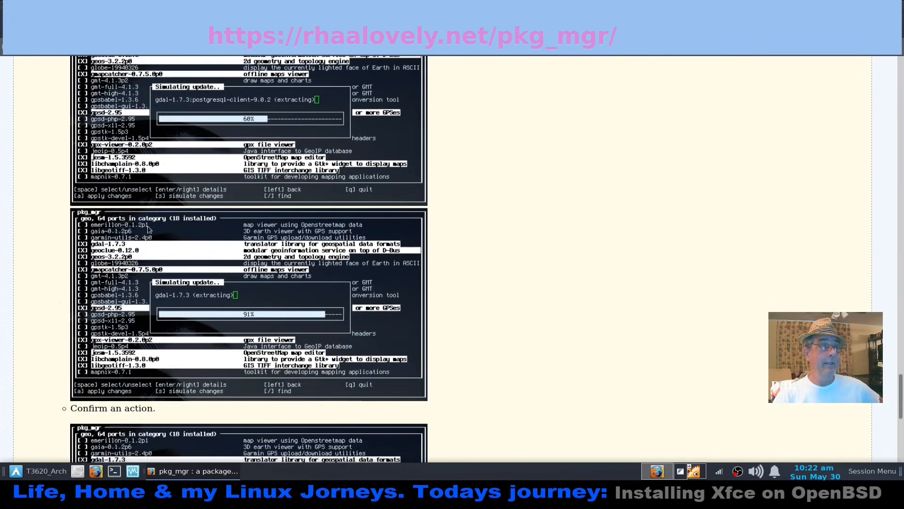
scroll(51, 317, "down", 5)
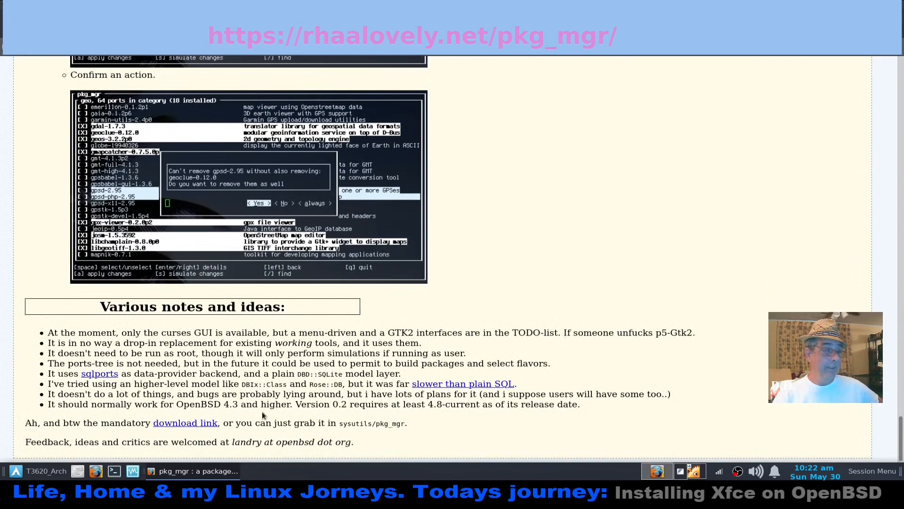
scroll(469, 194, "up", 20)
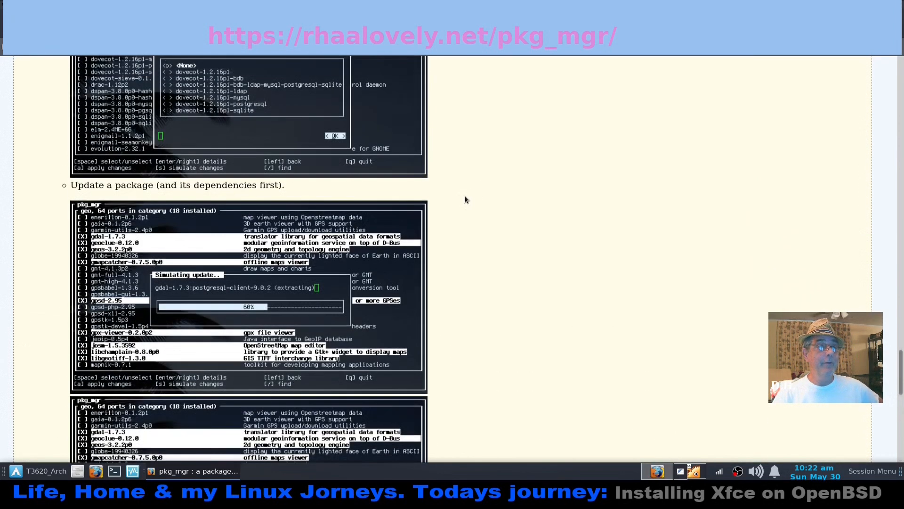
scroll(464, 196, "up", 4)
left_click_drag(900, 249, 903, 41)
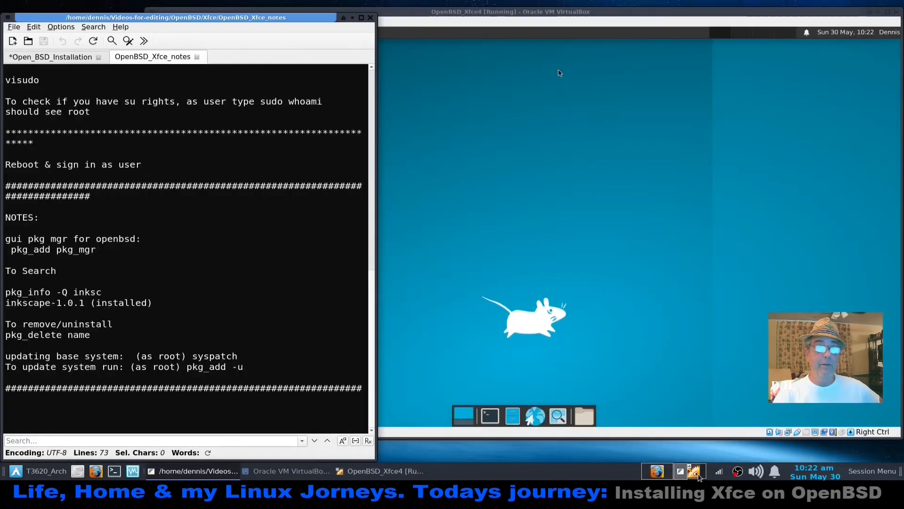
Switch back to the OpenBSD virtual machine, open a terminal with Xfce Terminal as the preferred terminal emulator, and move its window toward the desktop's centre
left_click(700, 477)
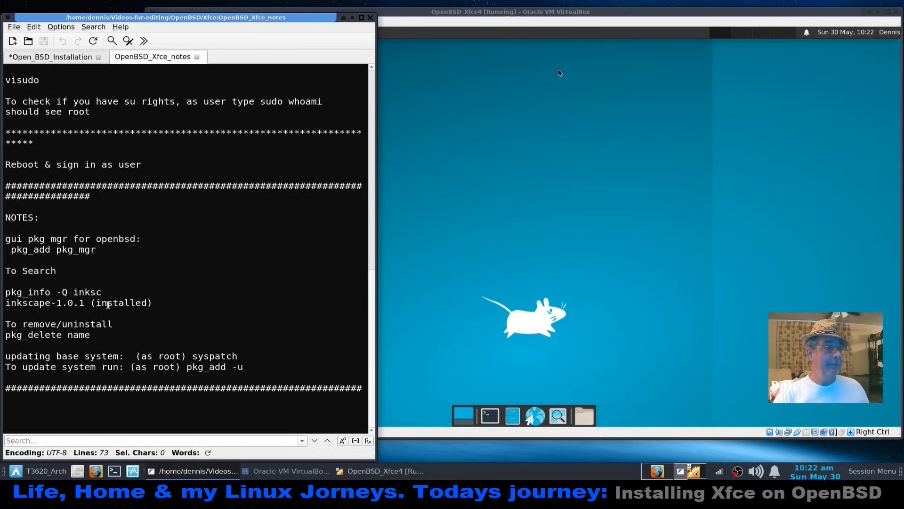
left_click(449, 256)
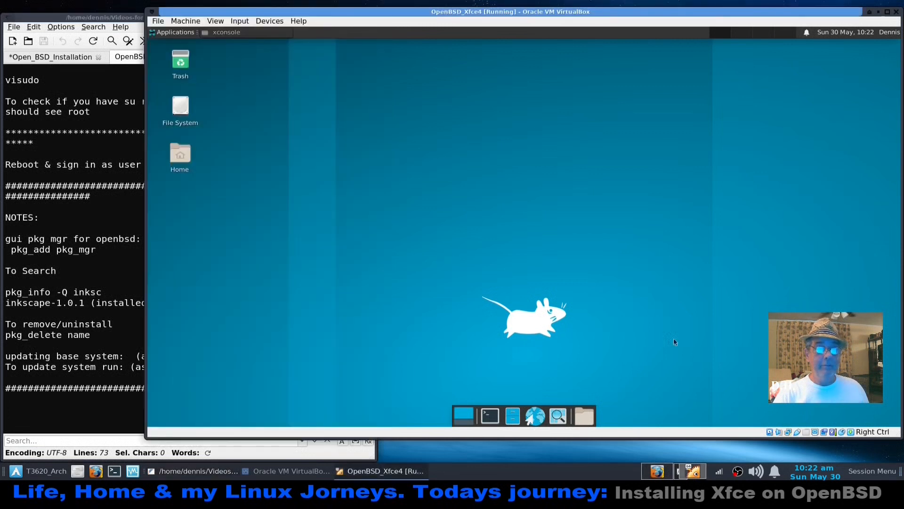
left_click(490, 415)
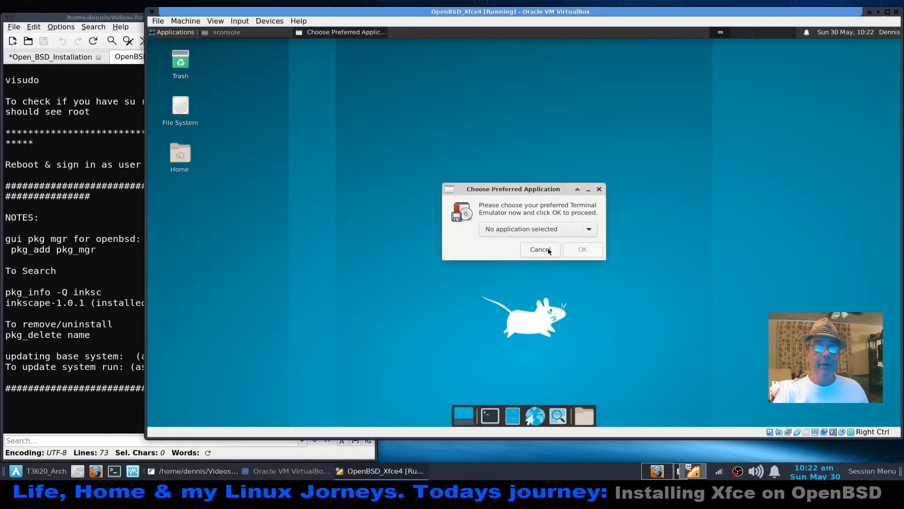
left_click(588, 229)
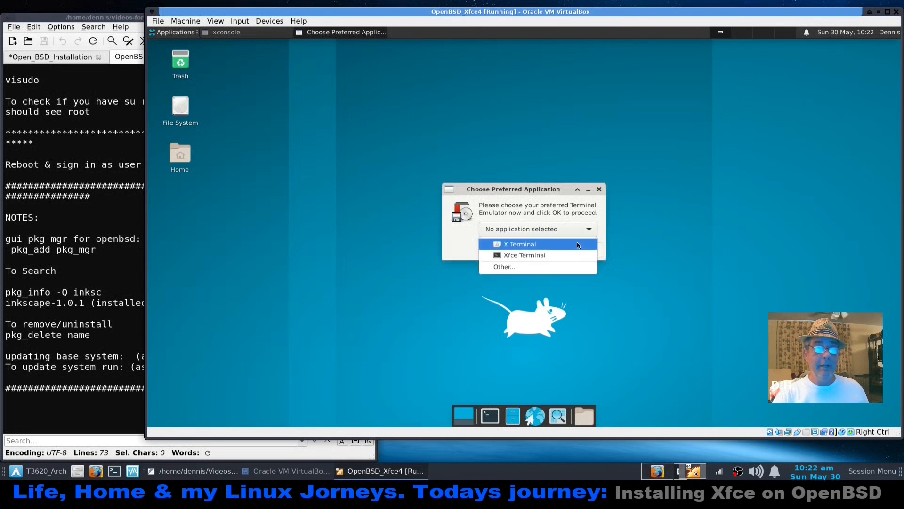
left_click(574, 252)
left_click(575, 248)
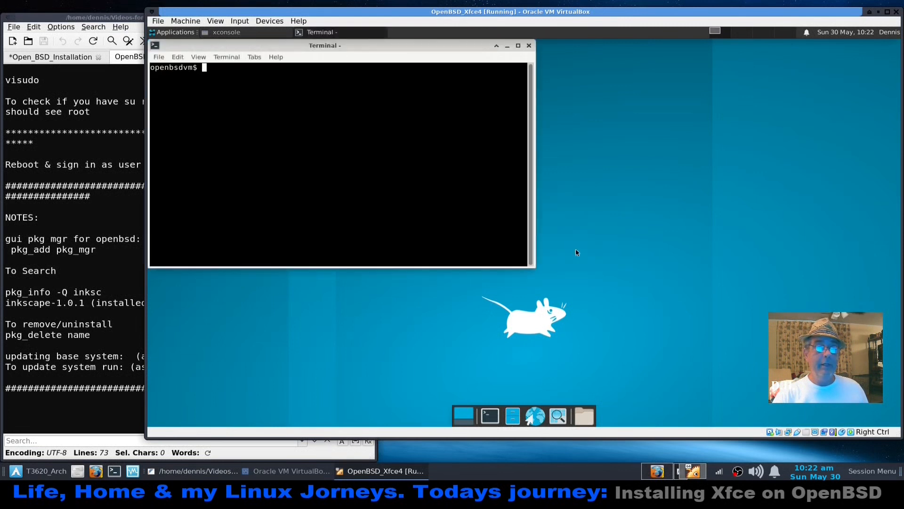
left_click_drag(372, 40, 476, 127)
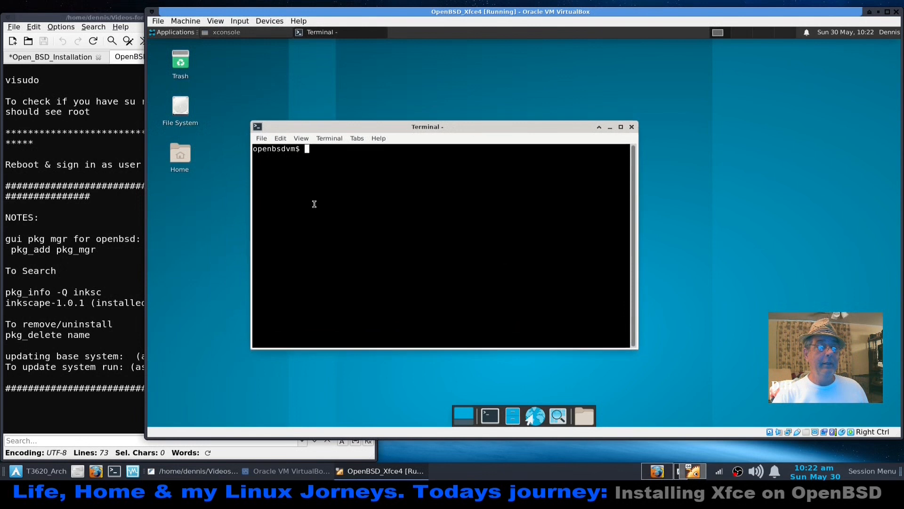
Become root in the terminal with the su command, entering the root password
type("su")
key("Return")
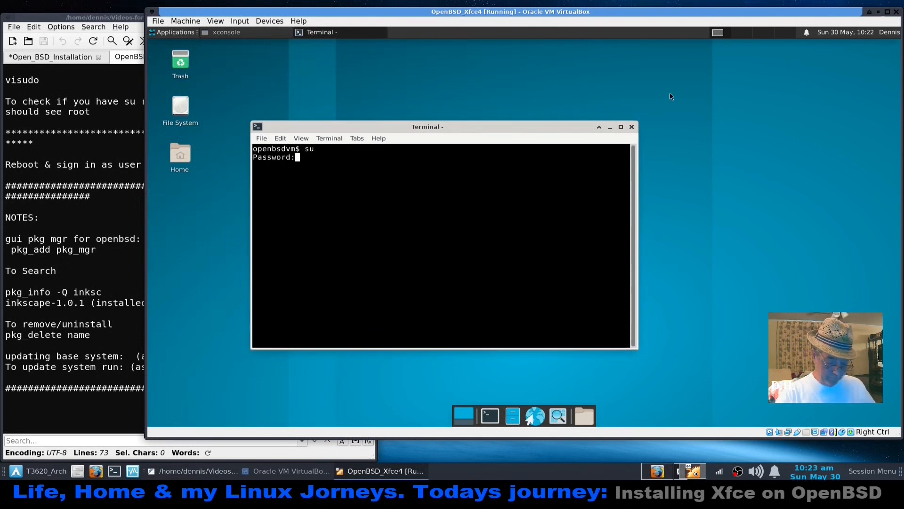
key("Return")
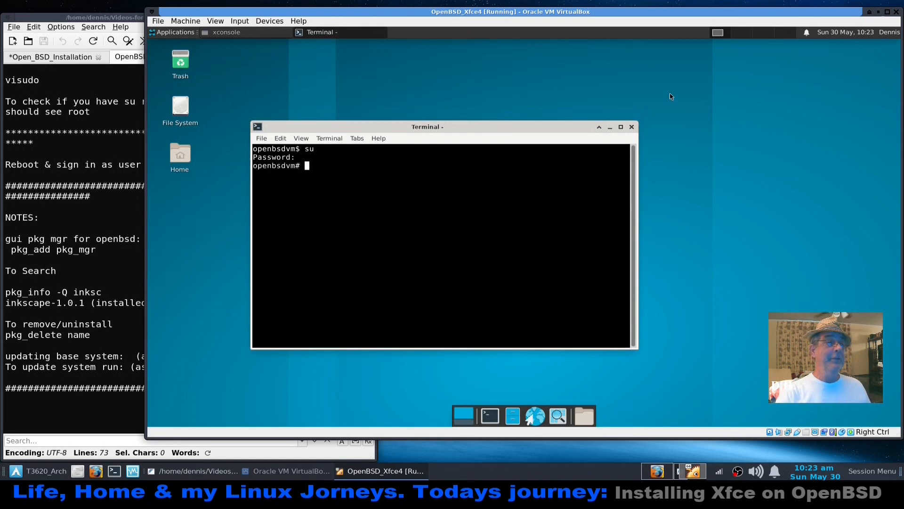
Search the available packages with the command pkg_info -Q gnome- and look through the listed packages
type("pkg_info")
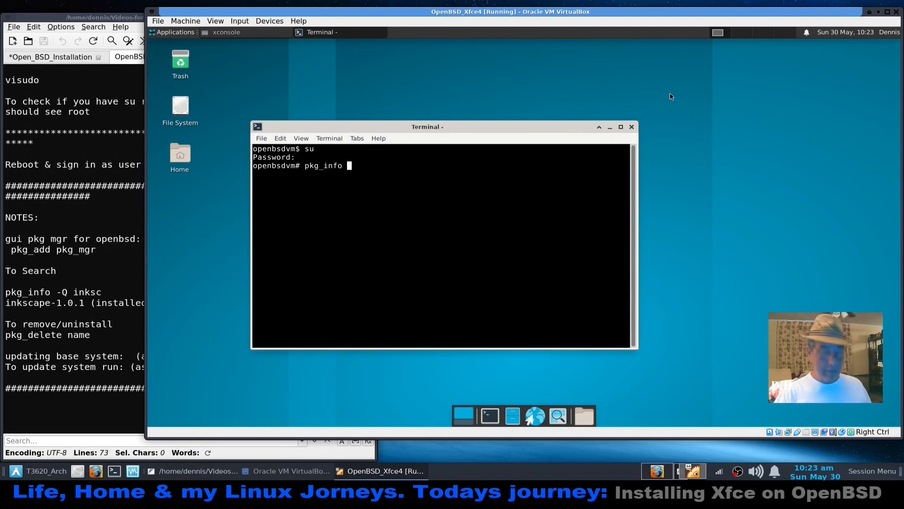
type("gnom")
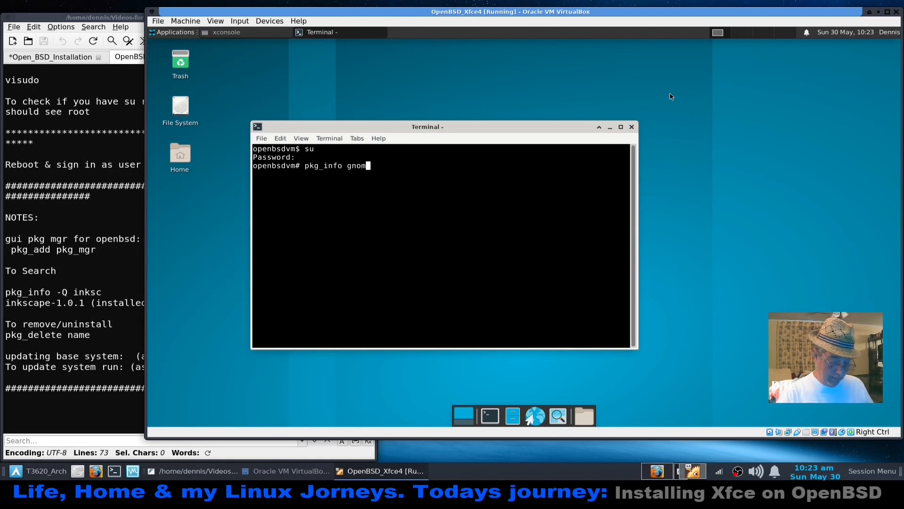
type("e-")
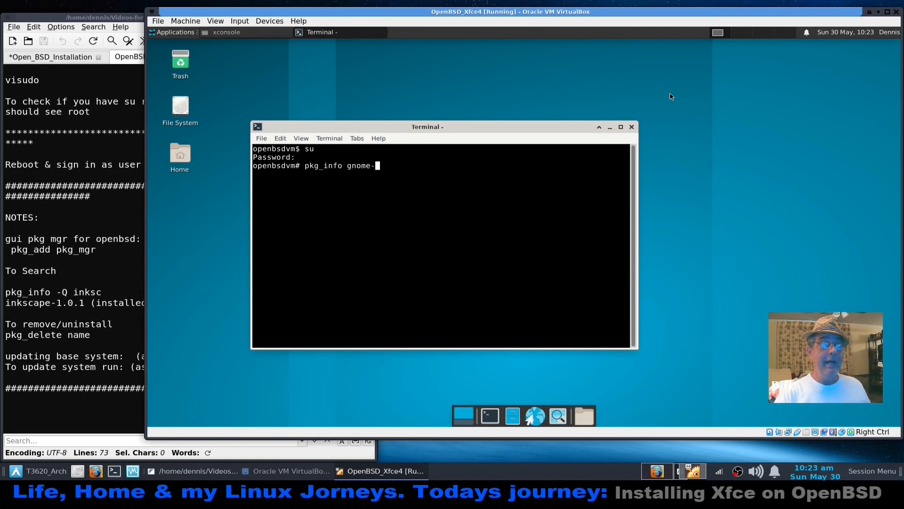
key("Left")
key("Left")
key("Left")
key("Left")
key("Left")
key("Left")
key("Left")
key("Left")
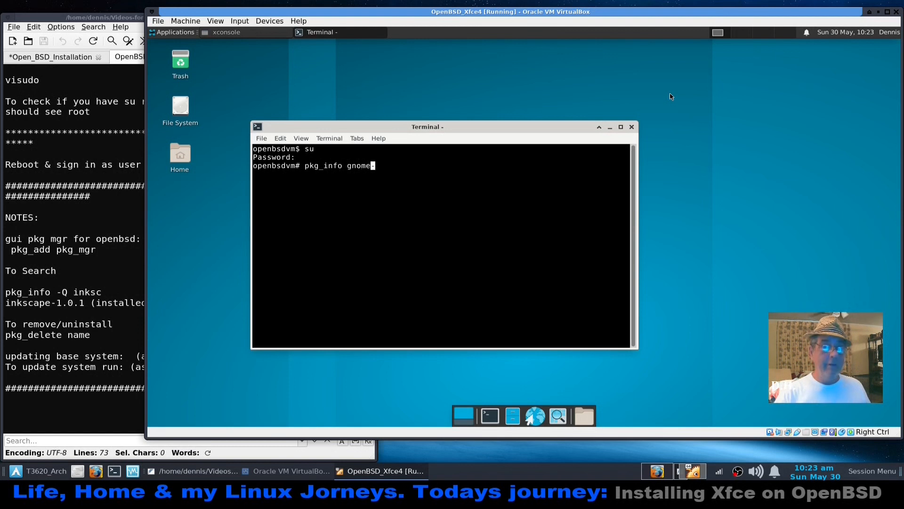
key("Right")
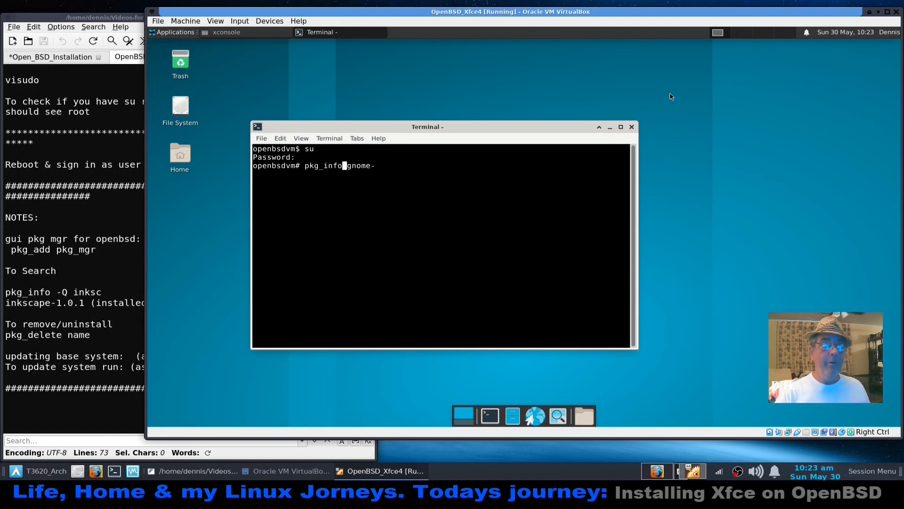
type("-Q")
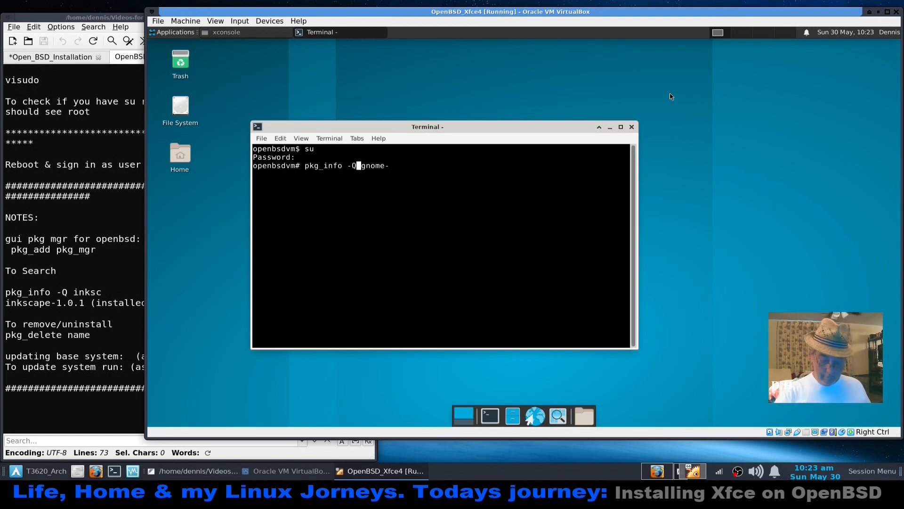
key("Right")
key("Right")
key("Right")
key("Right")
key("Right")
key("Right")
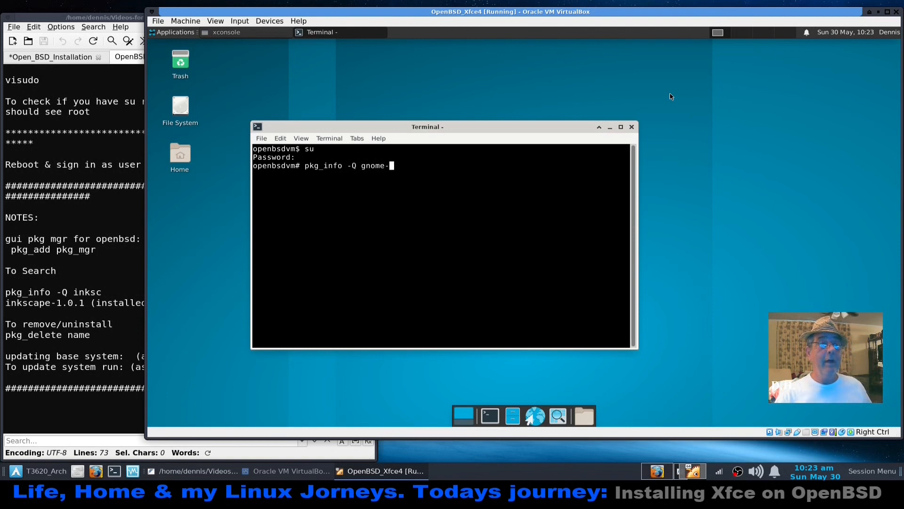
key("Return")
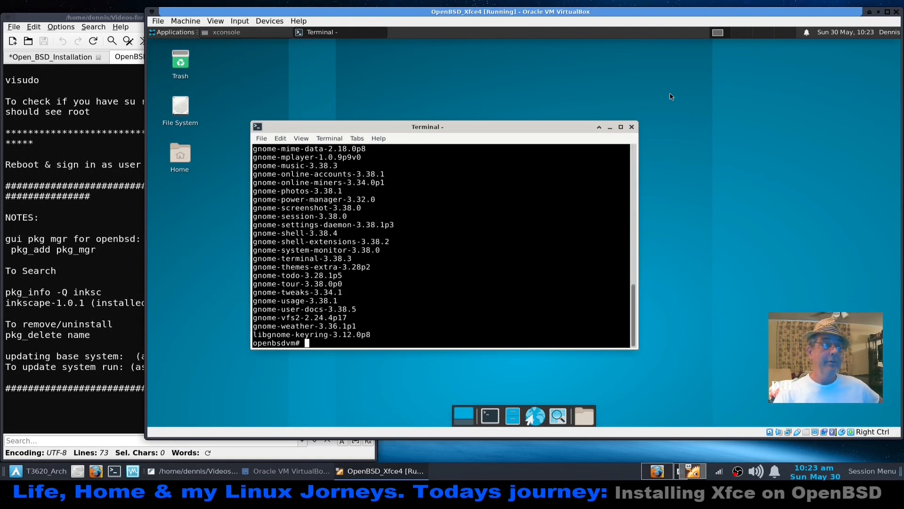
scroll(321, 214, "up", 5)
scroll(321, 214, "up", 4)
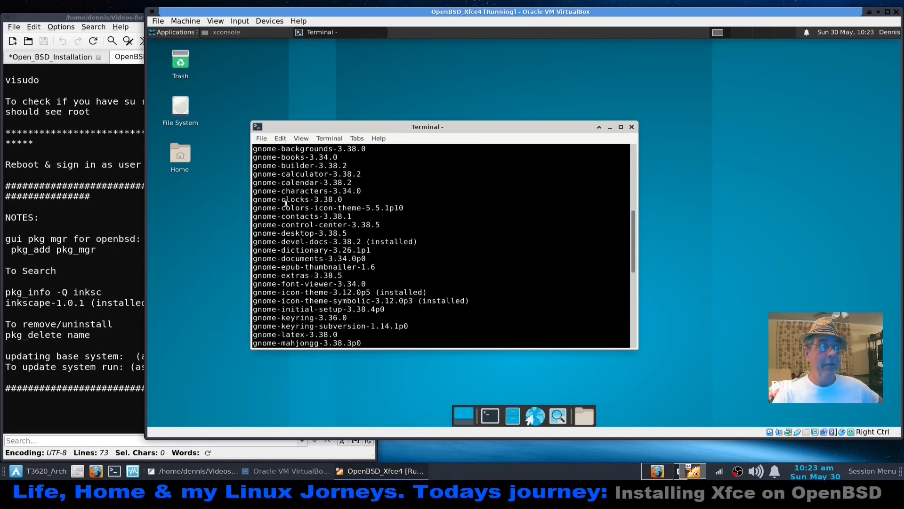
scroll(286, 202, "down", 8)
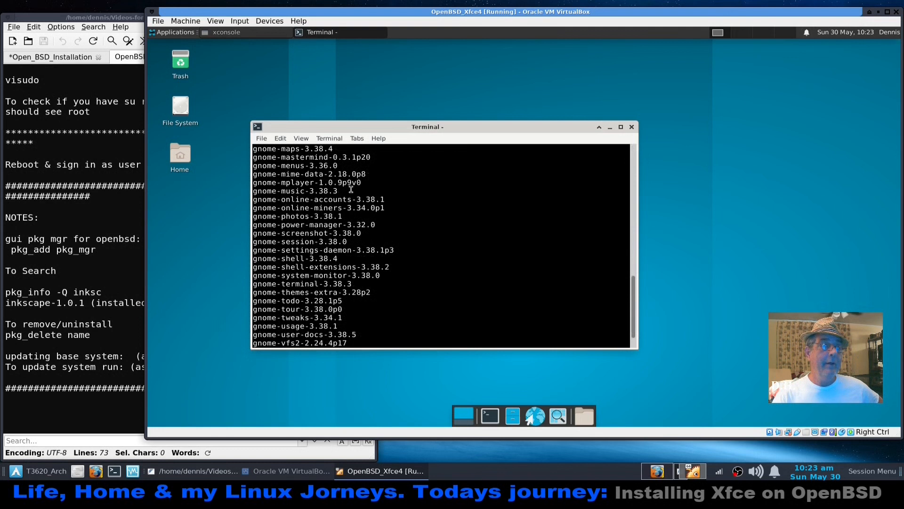
scroll(312, 193, "up", 2)
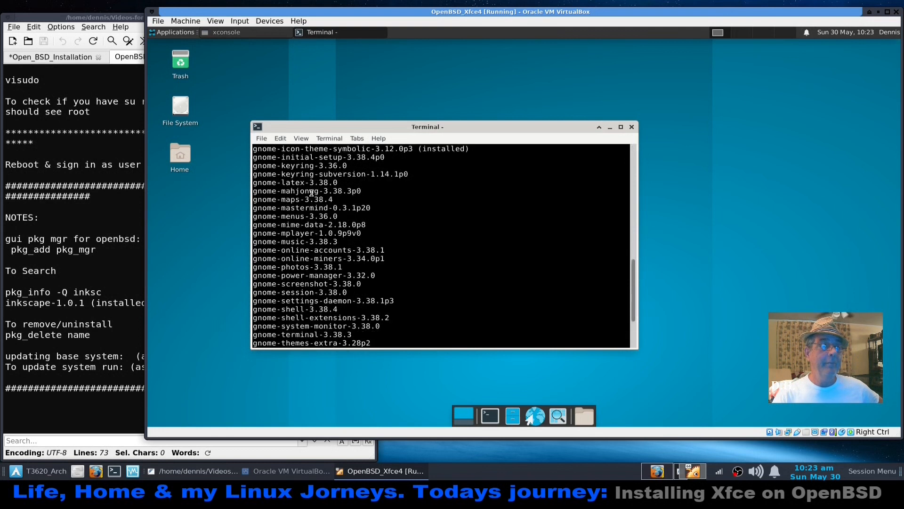
scroll(325, 263, "down", 3)
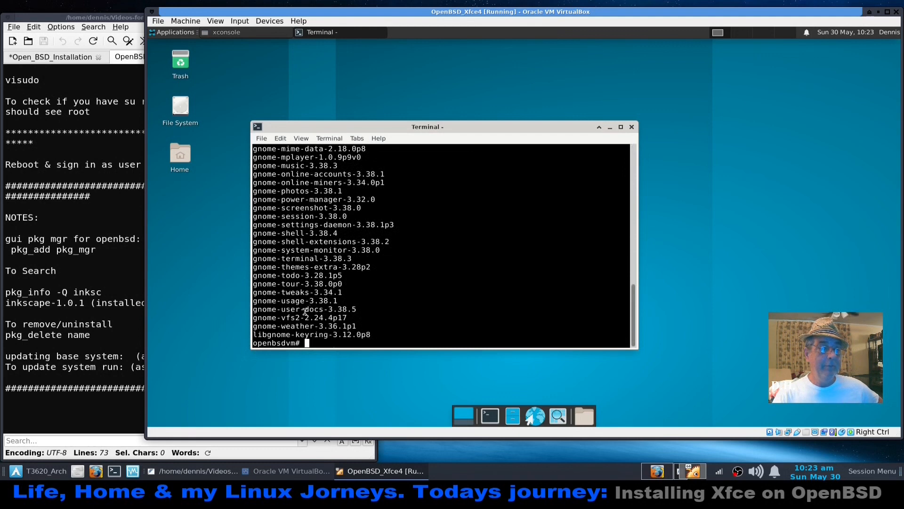
Find the GNOME system monitor in the package list and install it with the command pkg_add gnome-system-monitor
scroll(344, 311, "up", 7)
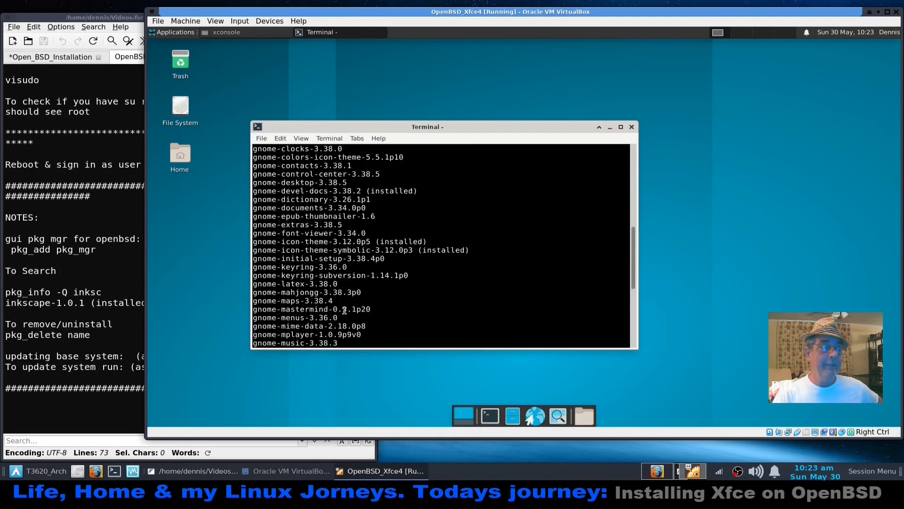
scroll(301, 240, "up", 4)
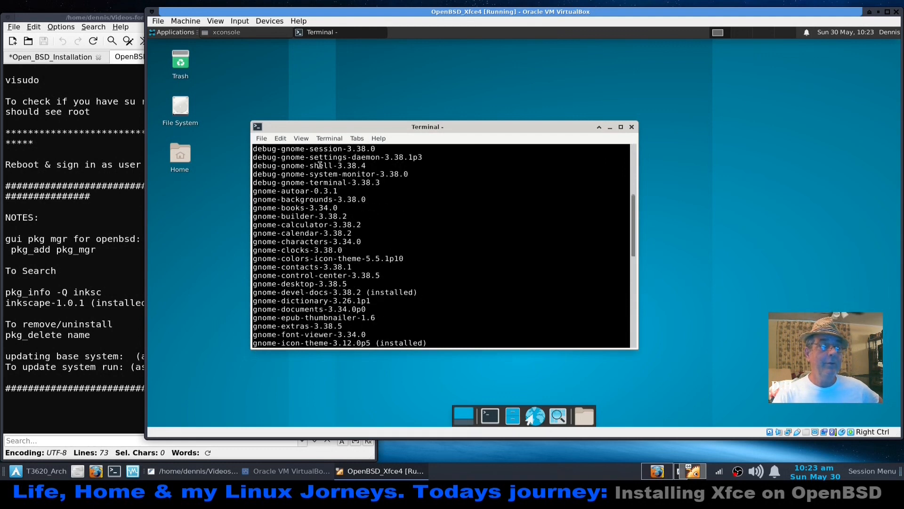
scroll(334, 210, "up", 4)
scroll(329, 216, "up", 3)
scroll(330, 221, "down", 18)
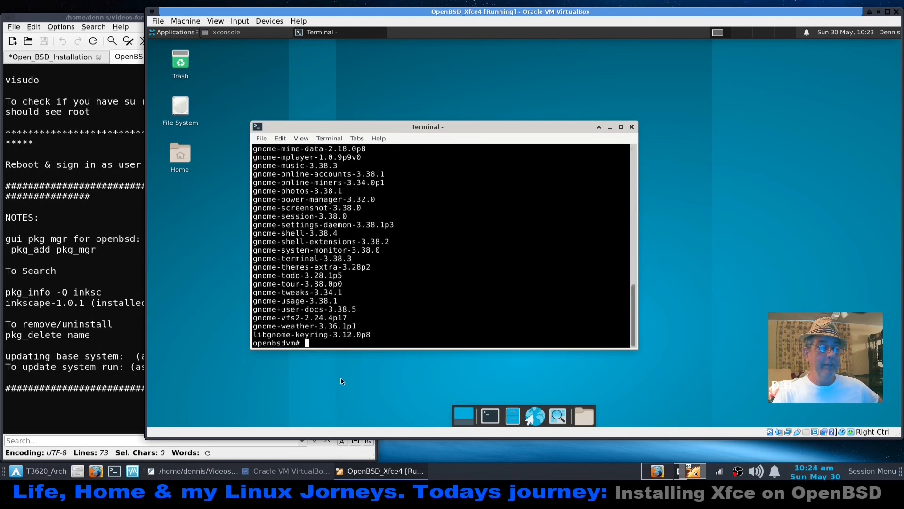
type("Pk")
key("BackSpace")
key("BackSpace")
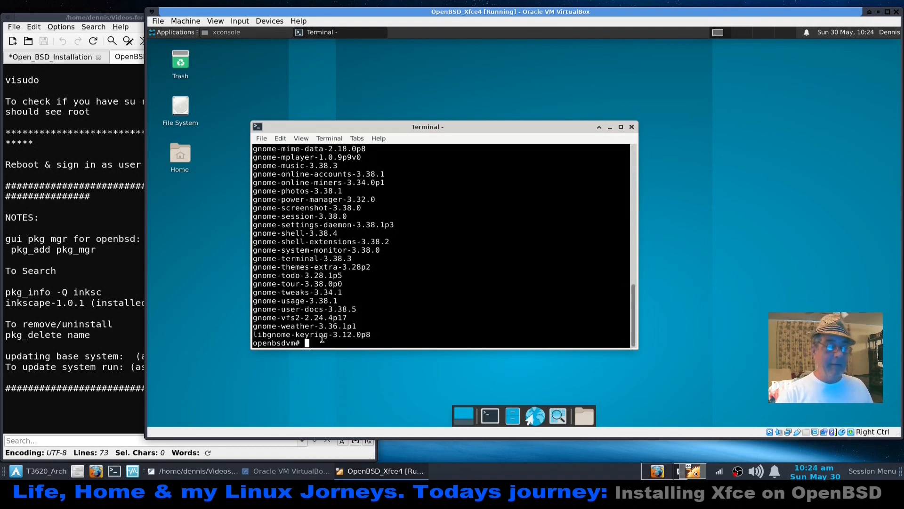
type("pkg")
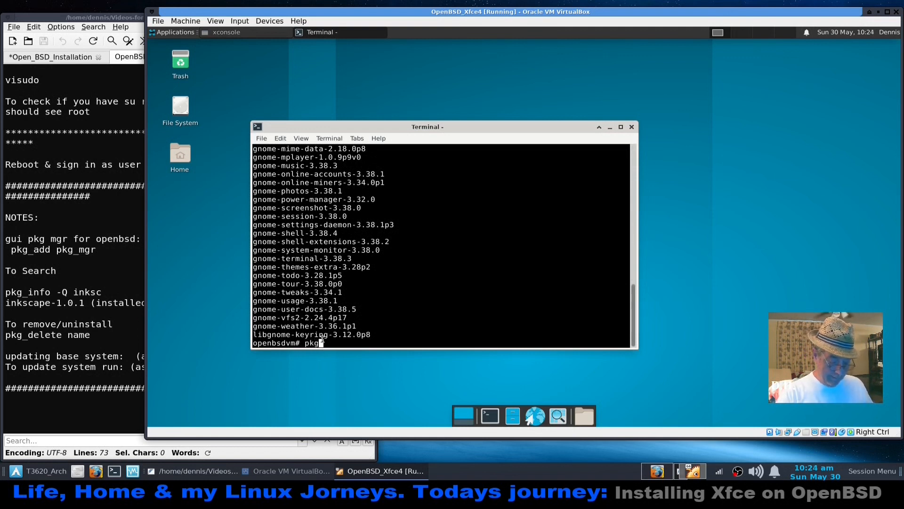
type("_add g")
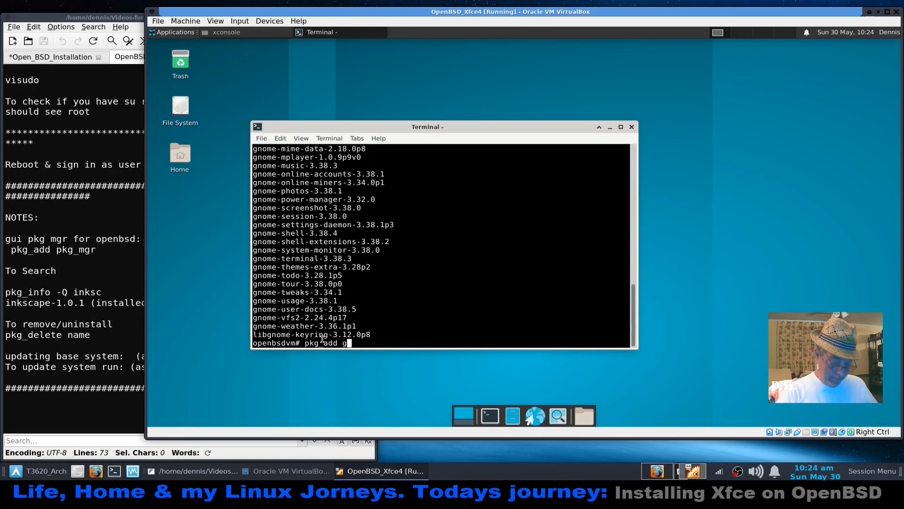
type("nome-sy")
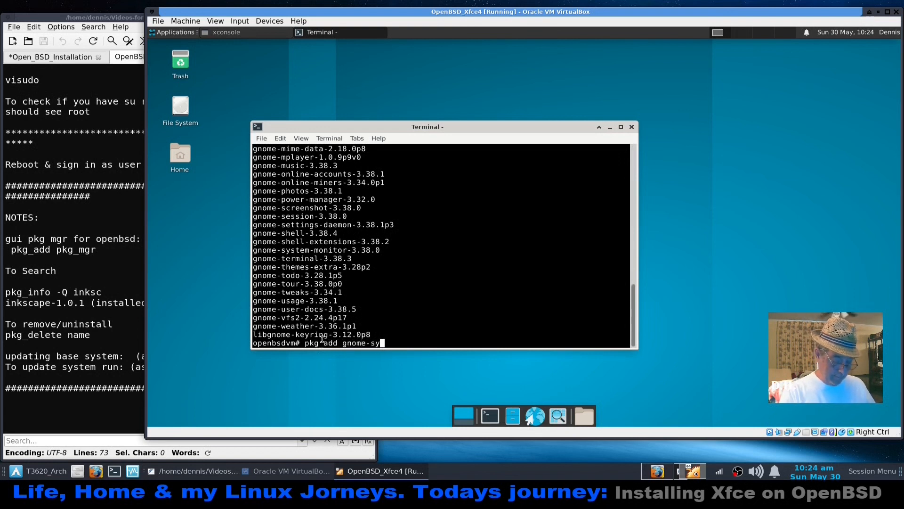
type("stem-m")
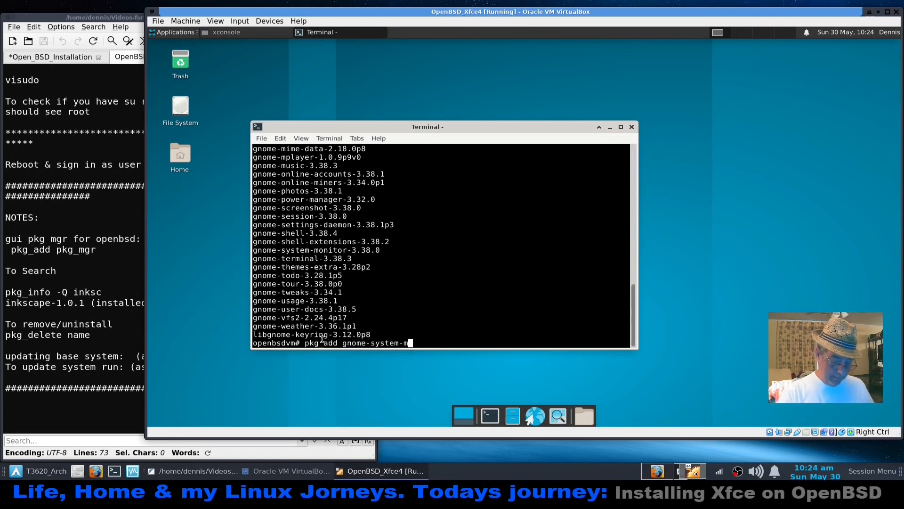
type("onitor")
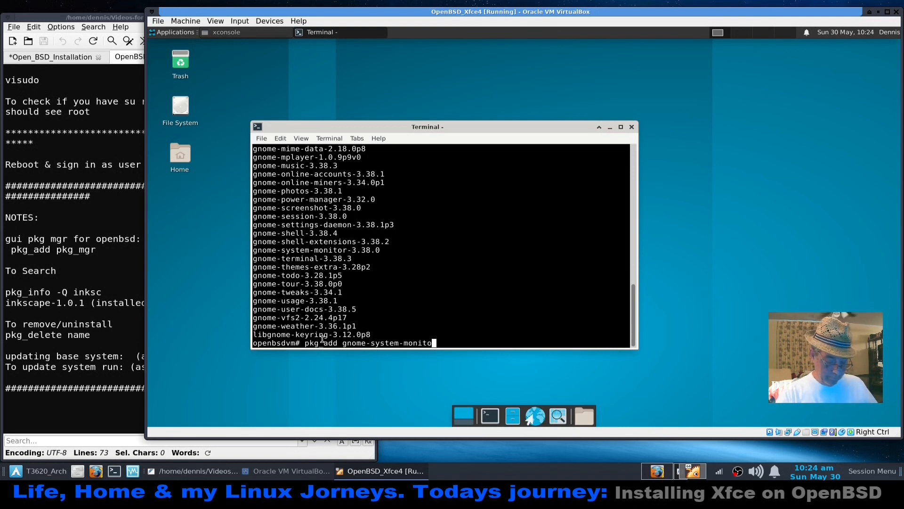
key("Return")
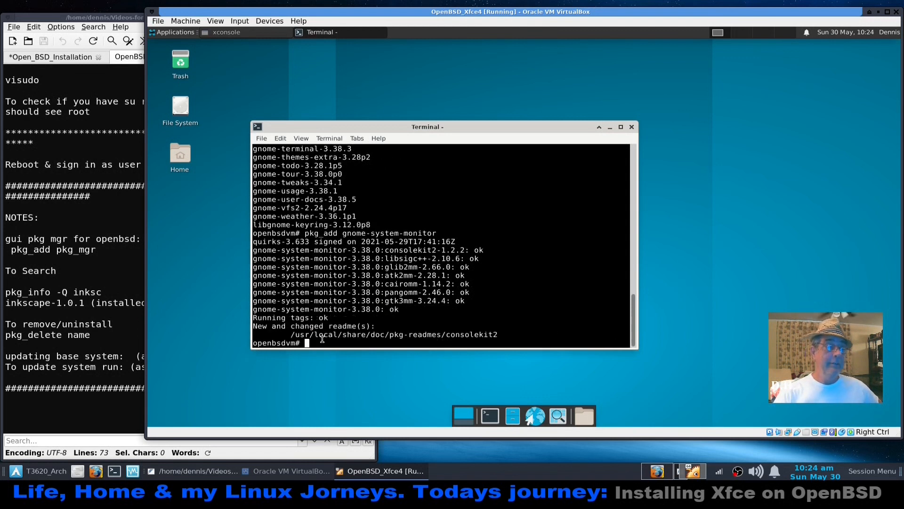
Open the newly installed System Monitor from the desktop's applications and show its Resources view
left_click(164, 35)
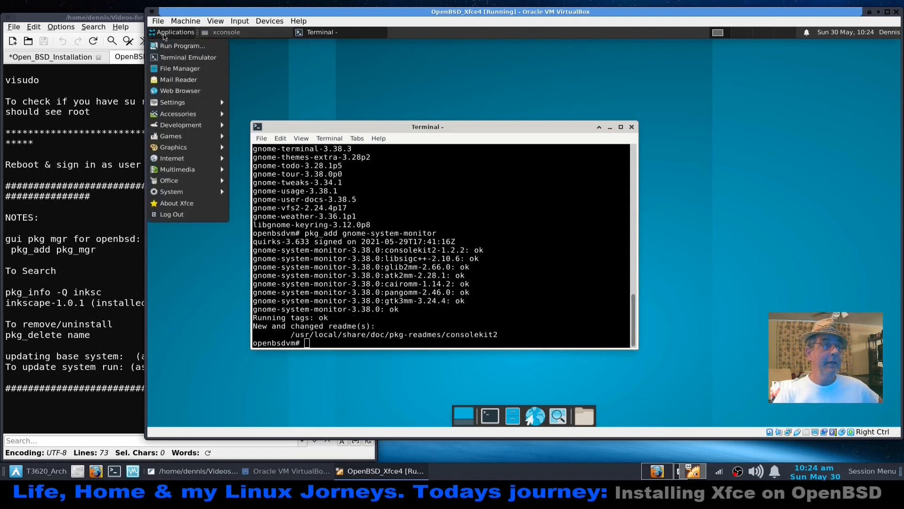
mouse_move(184, 192)
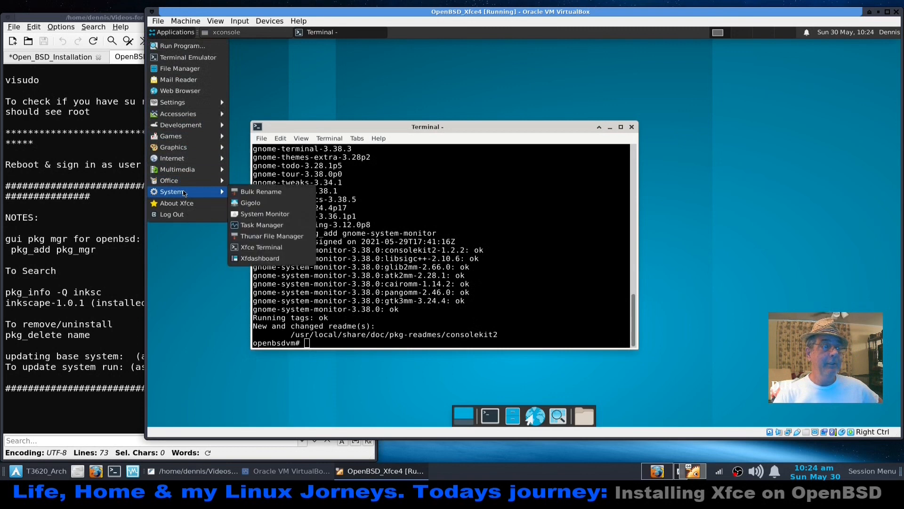
left_click(281, 215)
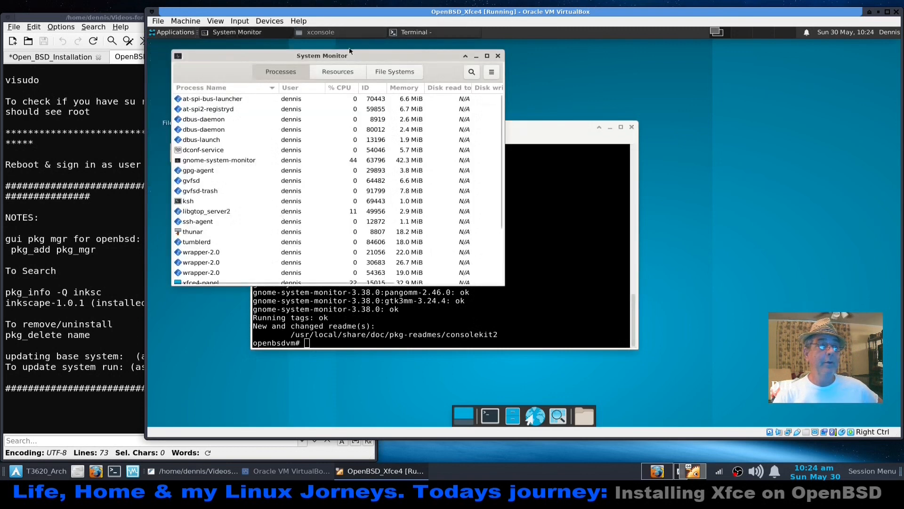
left_click(332, 74)
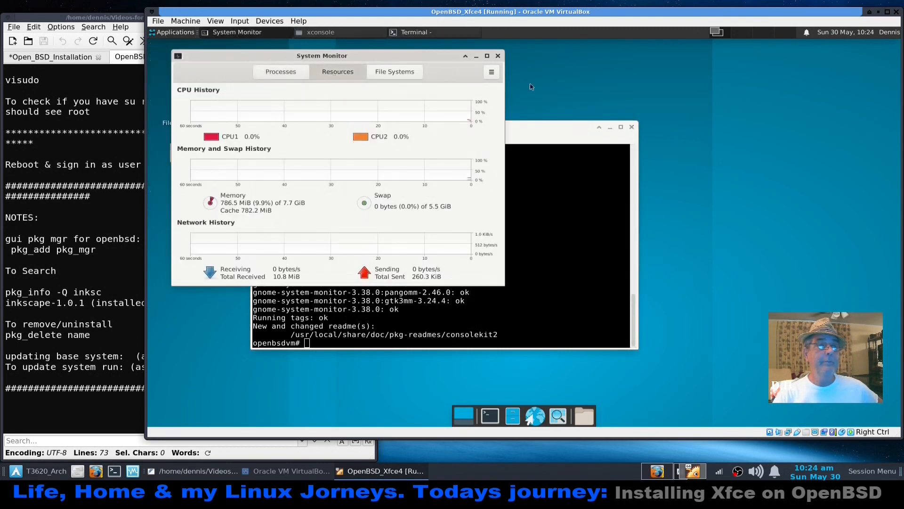
View the System Monitor's About information, and close both that dialog and the System Monitor
left_click(492, 73)
left_click(452, 136)
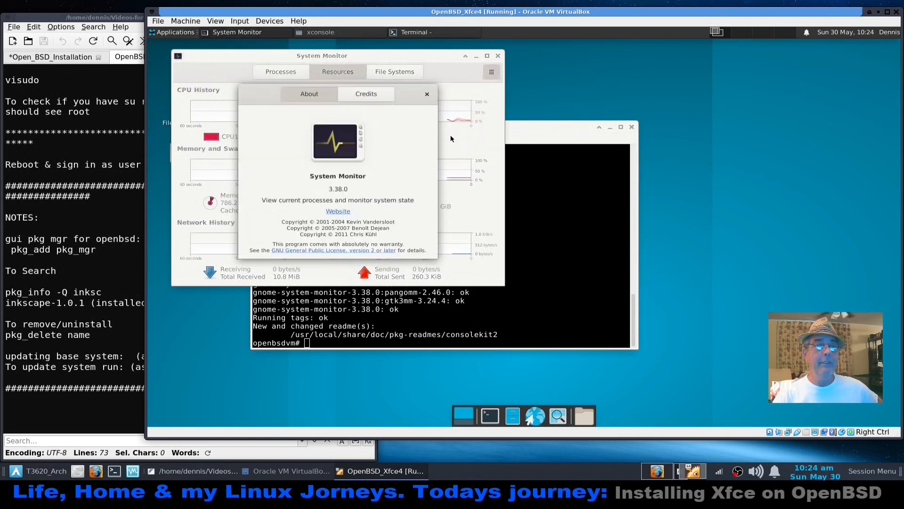
left_click(427, 93)
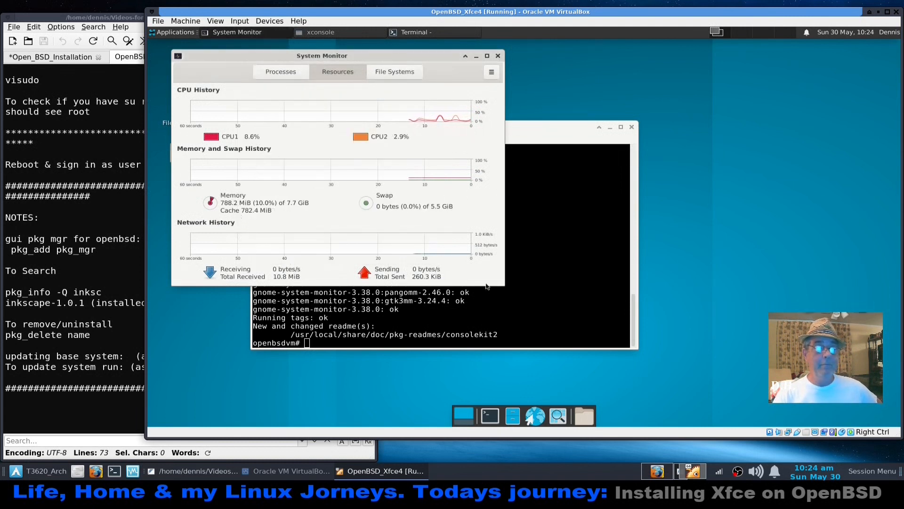
left_click(498, 56)
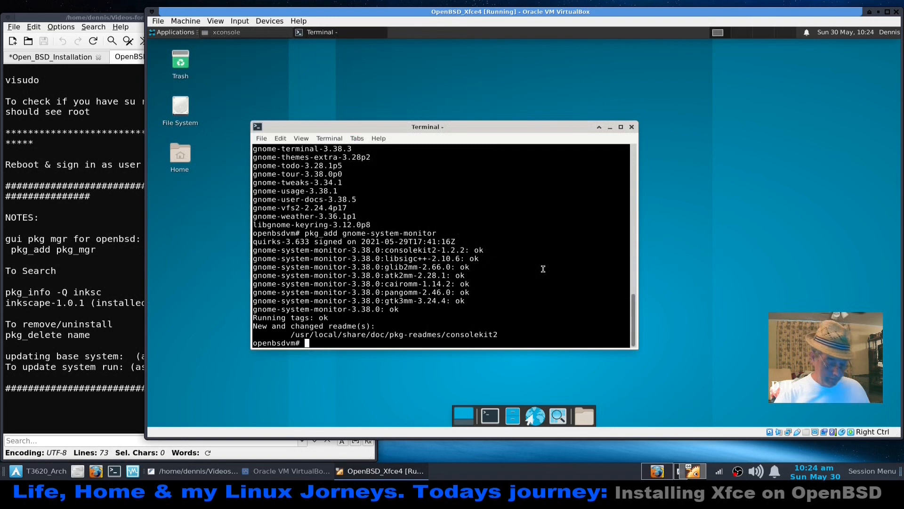
type("pkg_")
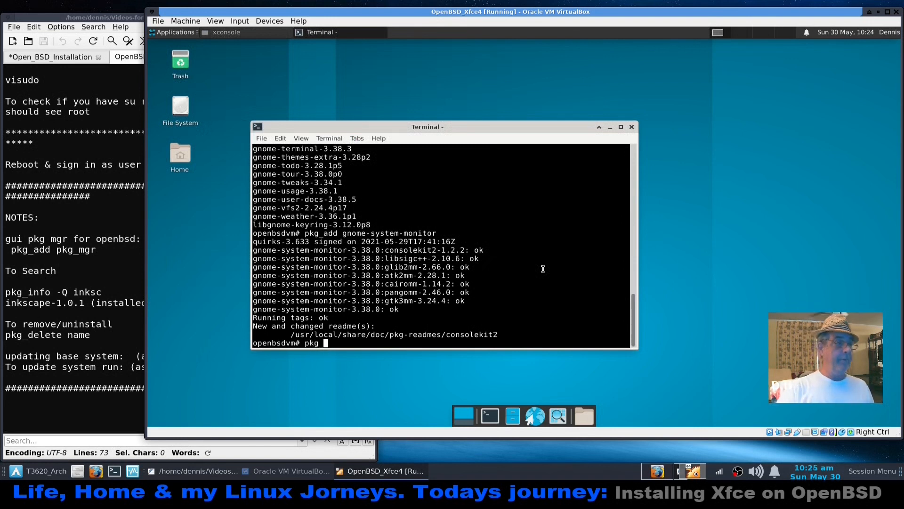
type("delete")
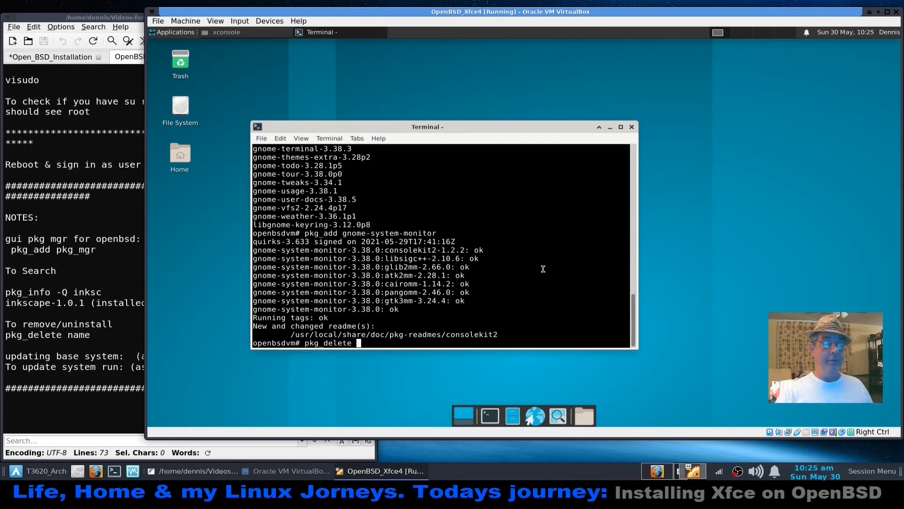
key("BackSpace")
key("BackSpace")
key("BackSpace")
key("BackSpace")
key("BackSpace")
key("BackSpace")
key("BackSpace")
key("BackSpace")
key("BackSpace")
key("BackSpace")
key("BackSpace")
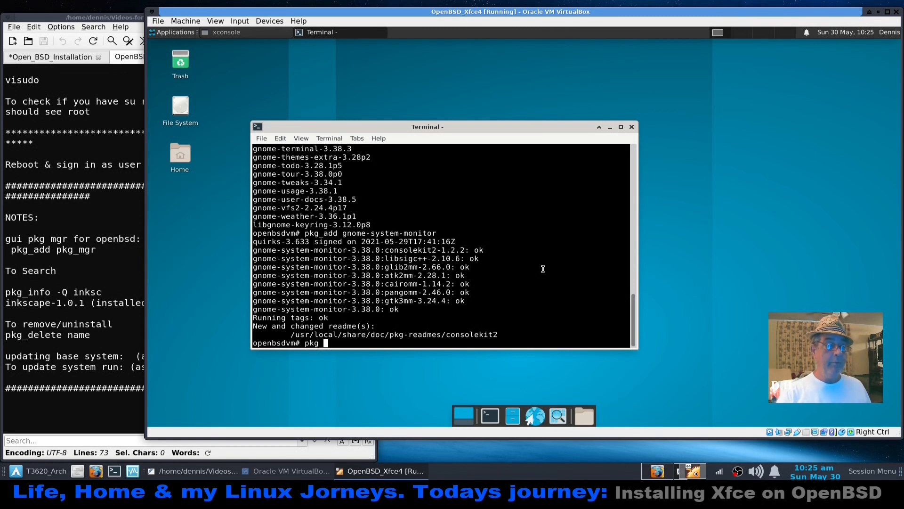
Clear the terminal screen and update the OpenBSD base system with the command syspatch
key("ctrl+l")
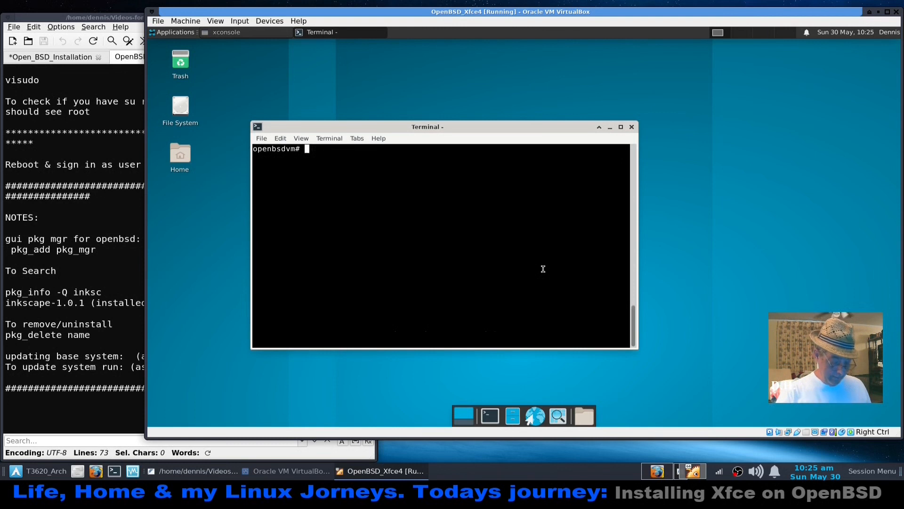
type("sys")
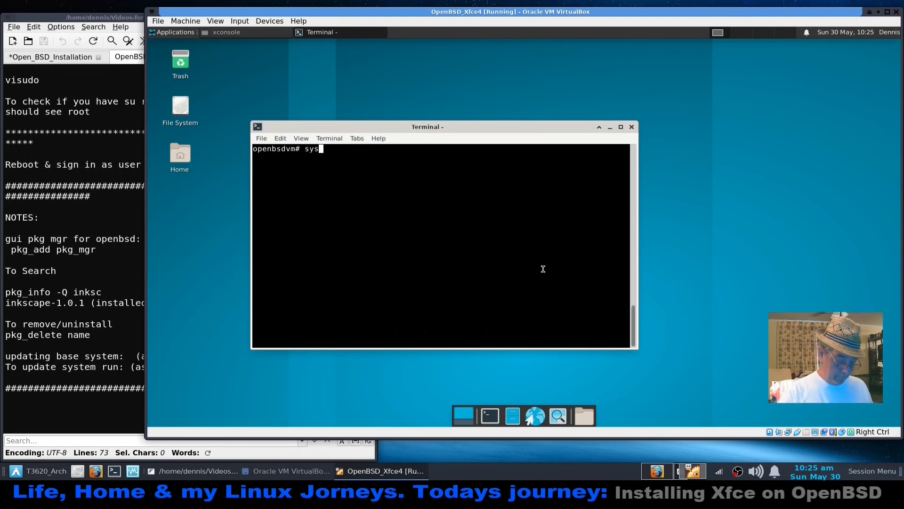
type("patch")
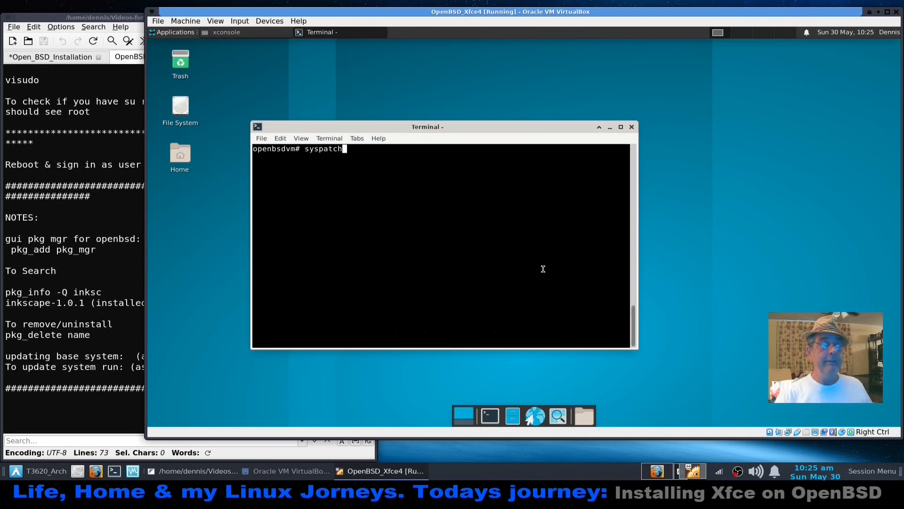
key("Return")
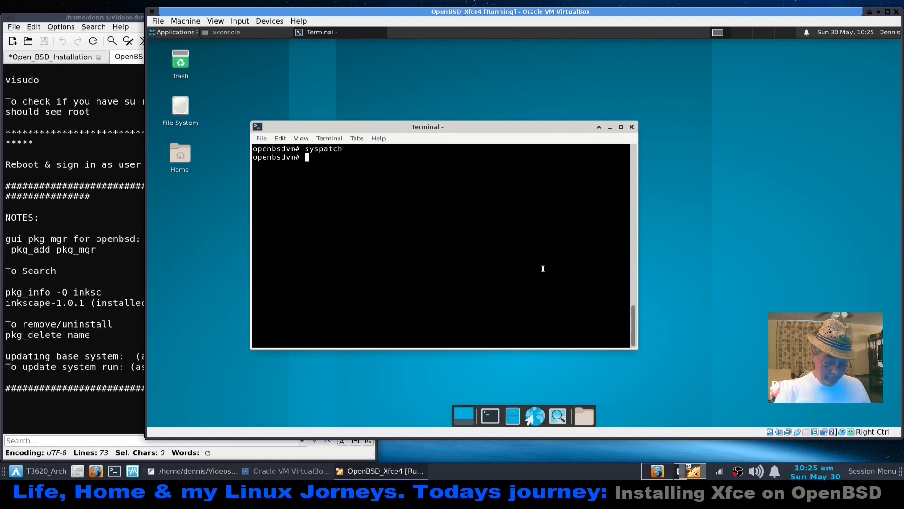
Start updating the installed packages with the command pkg_add -u, and move the terminal window toward the desktop's upper right
type("pkg_add -u")
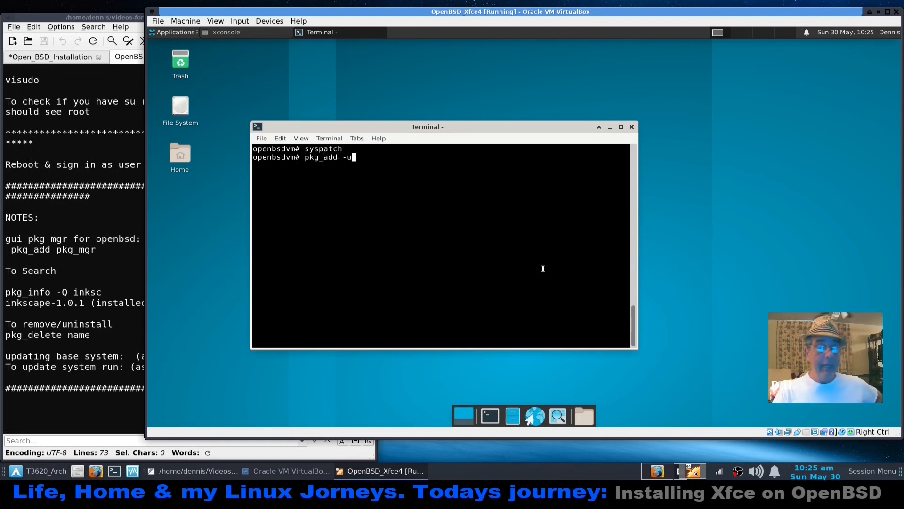
key("Return")
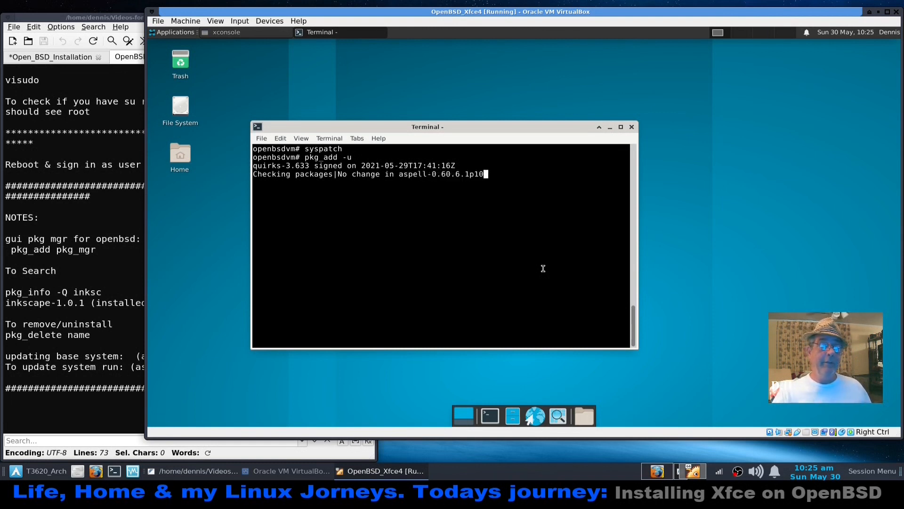
left_click_drag(486, 129, 692, 69)
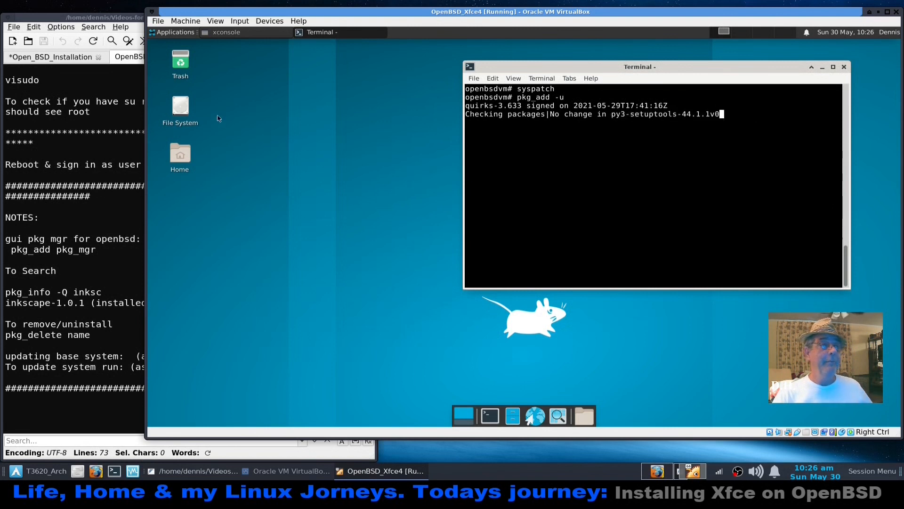
left_click(155, 34)
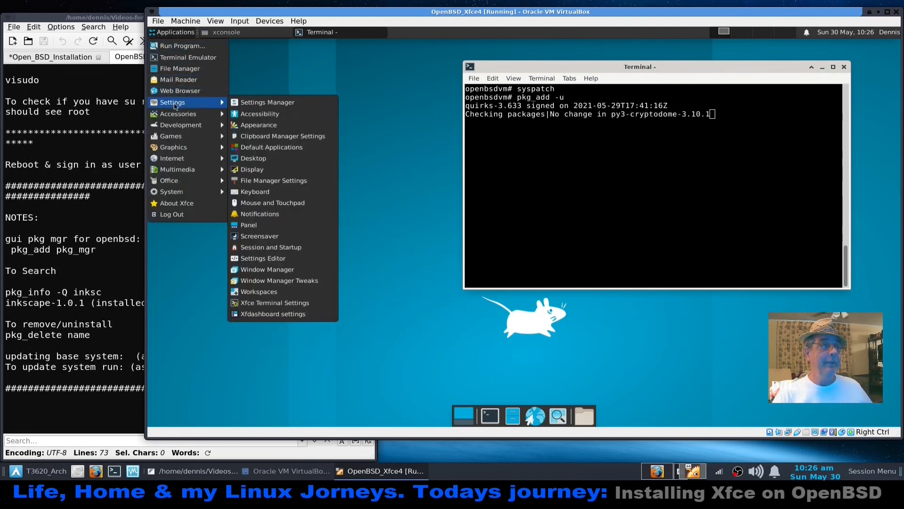
mouse_move(175, 142)
left_click(253, 139)
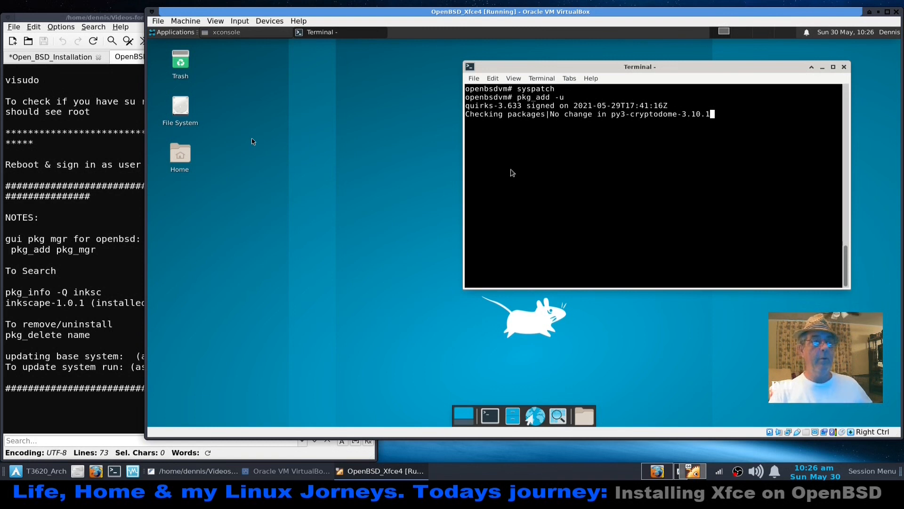
Reset the virtual machine and sign back in at the OpenBSD login screen with the username and account password
left_click(217, 22)
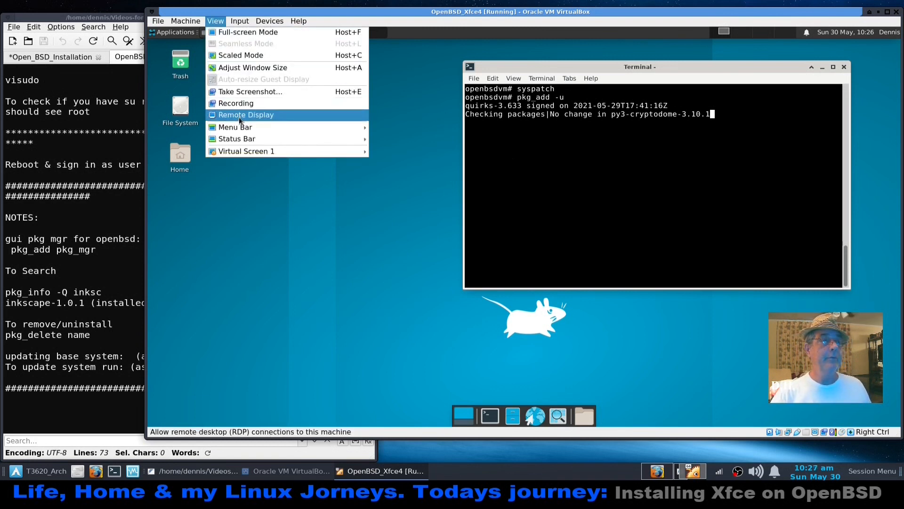
mouse_move(186, 23)
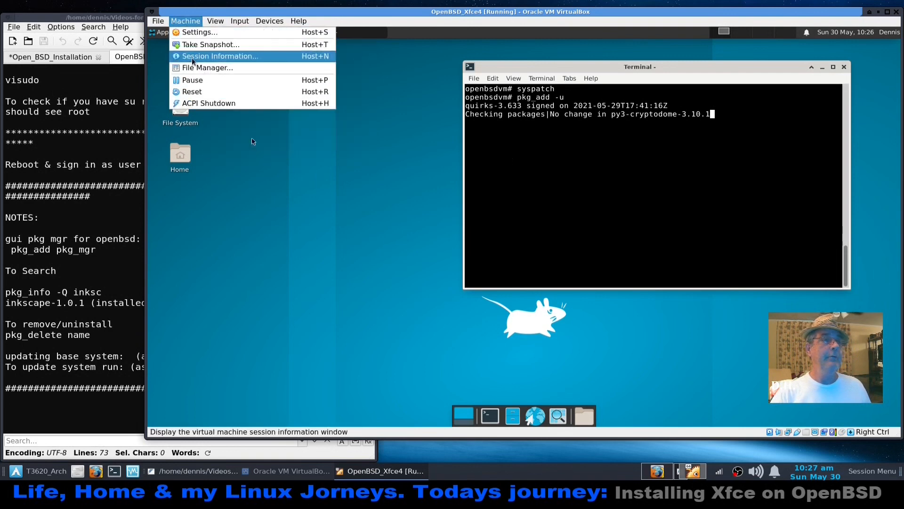
left_click(195, 91)
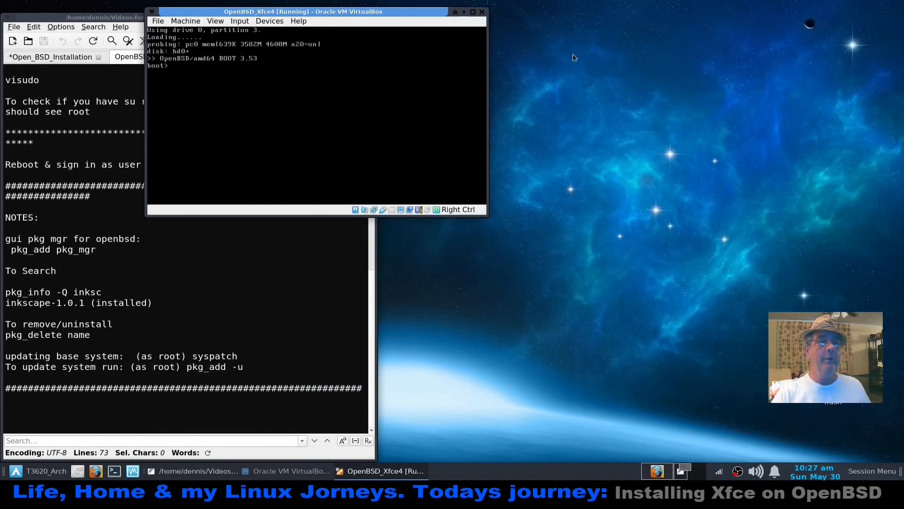
left_click_drag(431, 14, 560, 25)
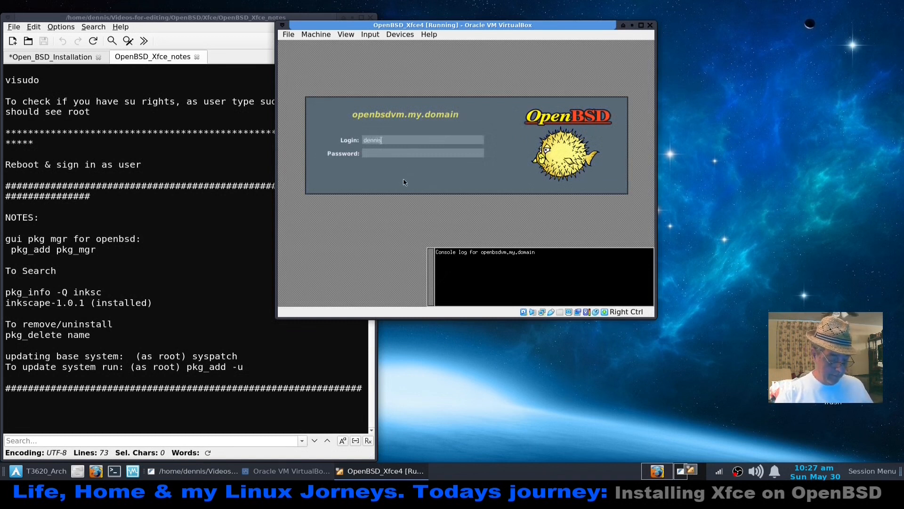
key("Return")
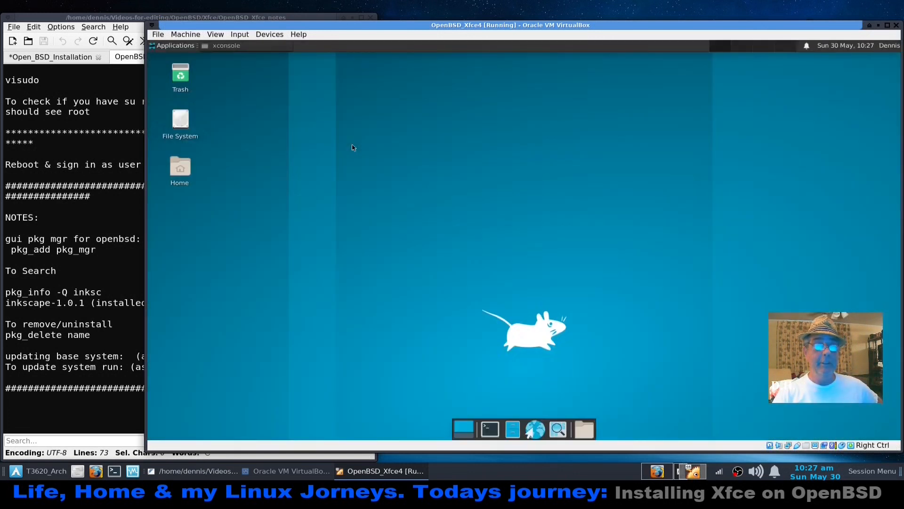
left_click(184, 47)
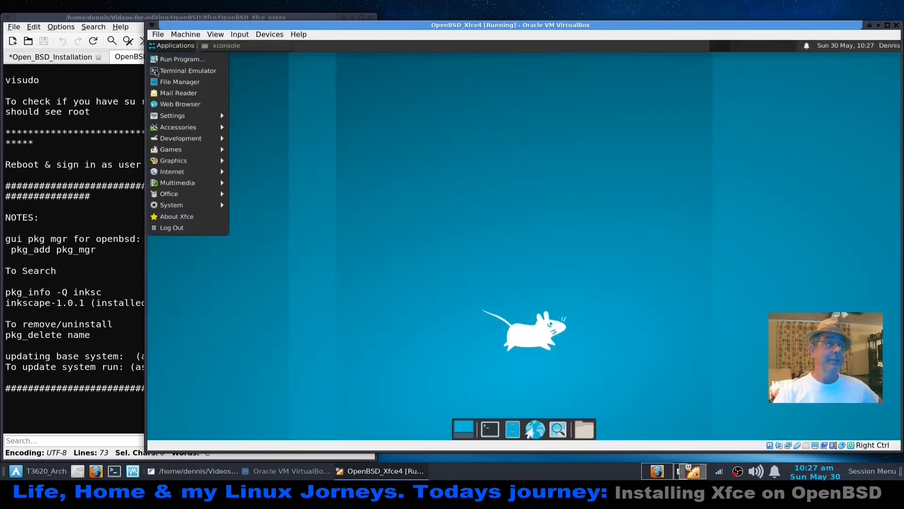
left_click(293, 339)
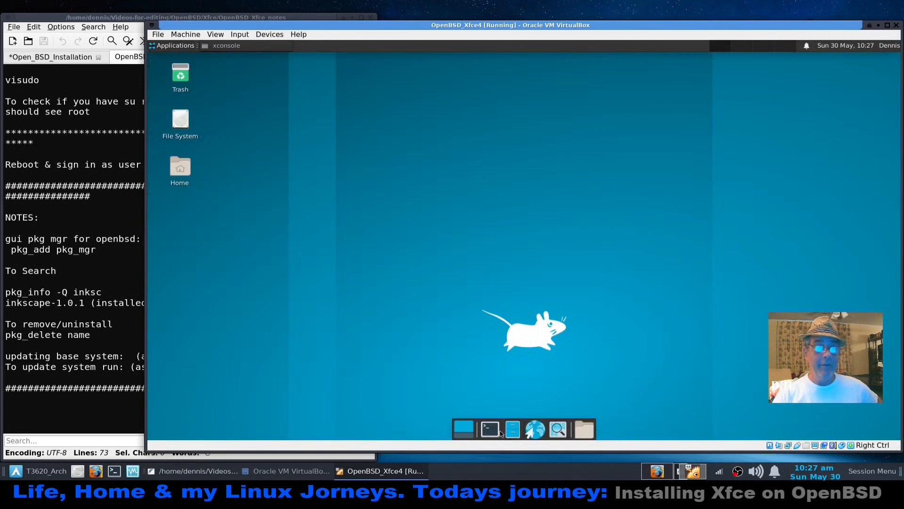
left_click_drag(438, 60, 476, 82)
left_click(566, 81)
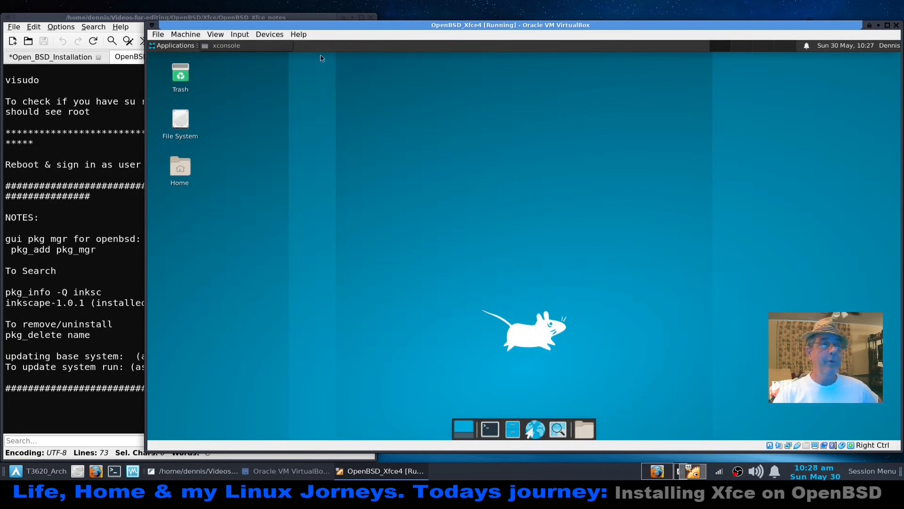
Open the Xfce Appearance settings and set the style to Greybird-dark and the icon theme to GNOME
left_click(160, 46)
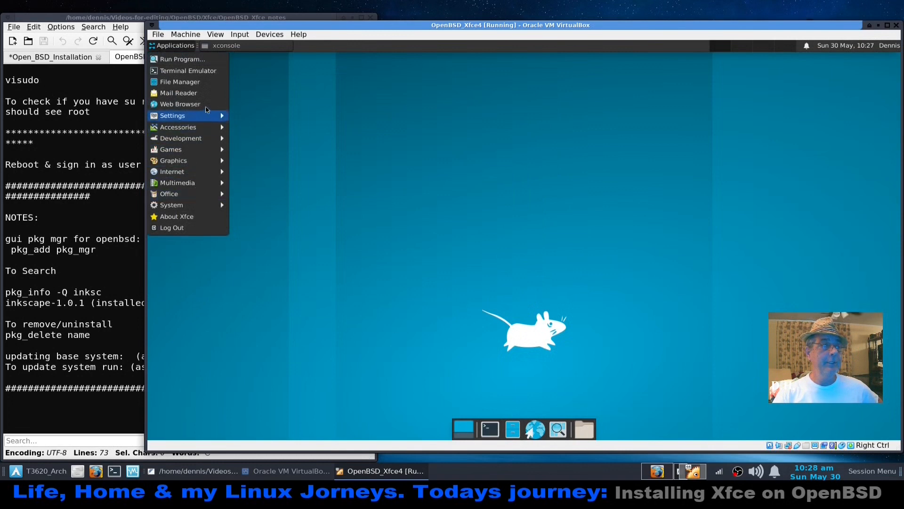
mouse_move(203, 119)
left_click(254, 116)
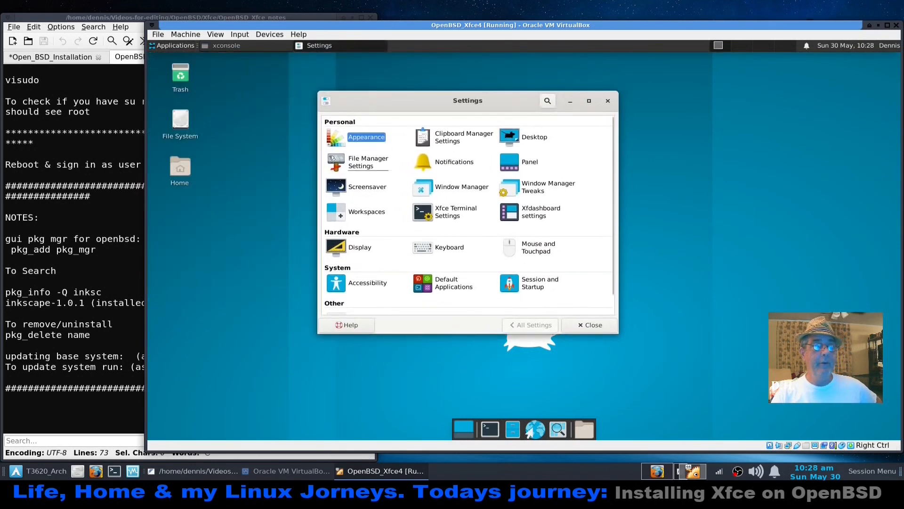
left_click(362, 137)
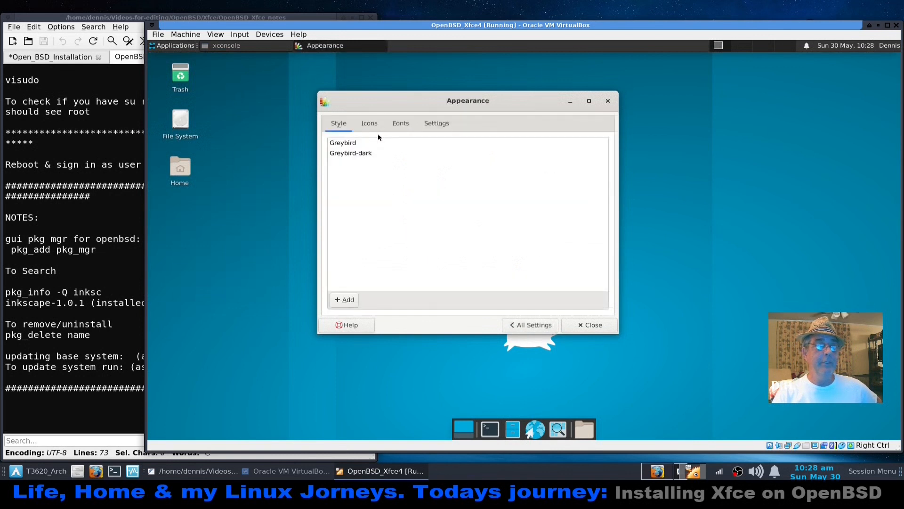
left_click(360, 154)
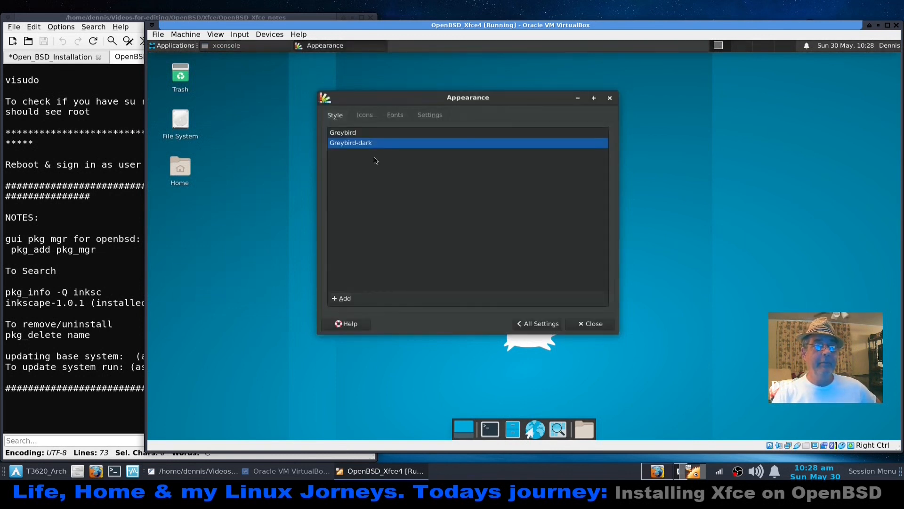
left_click(365, 116)
left_click(365, 159)
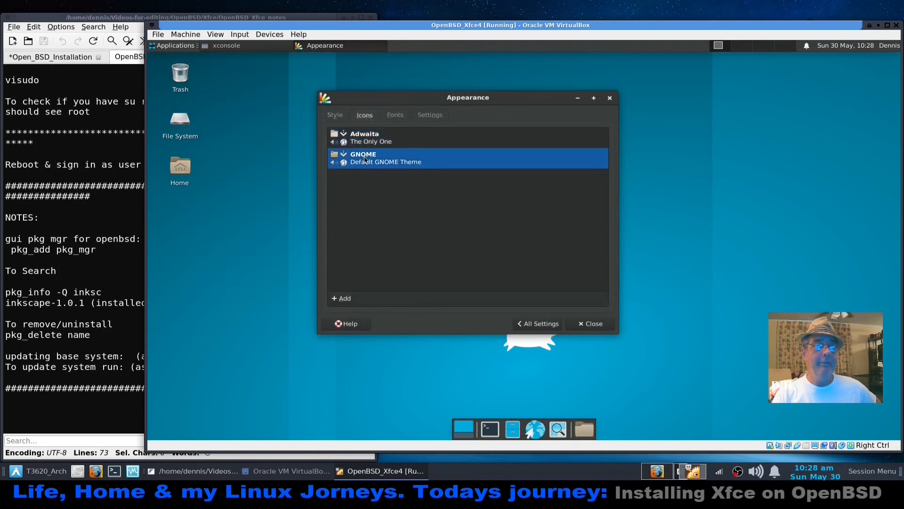
Set the default font to Sans Bold, check the remaining appearance settings, and return to the settings overview
left_click(393, 117)
left_click(414, 143)
scroll(469, 238, "down", 3)
scroll(470, 238, "up", 3)
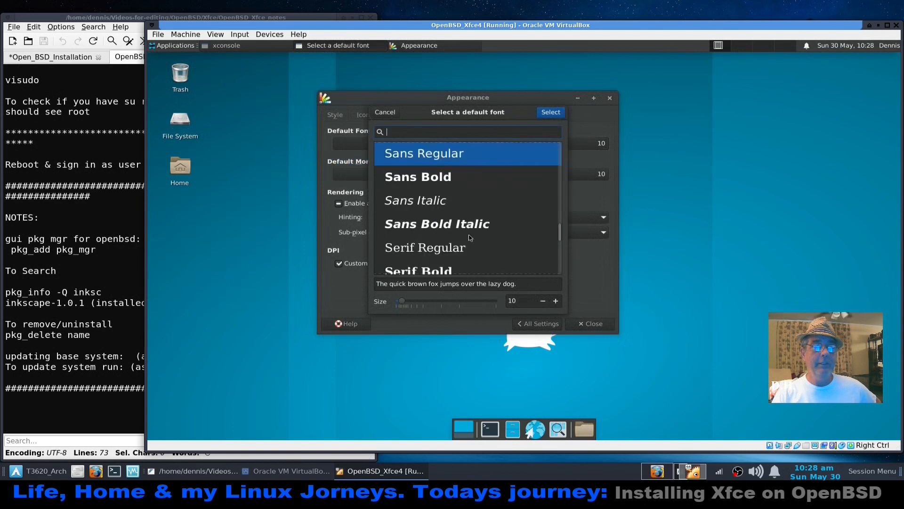
left_click(452, 178)
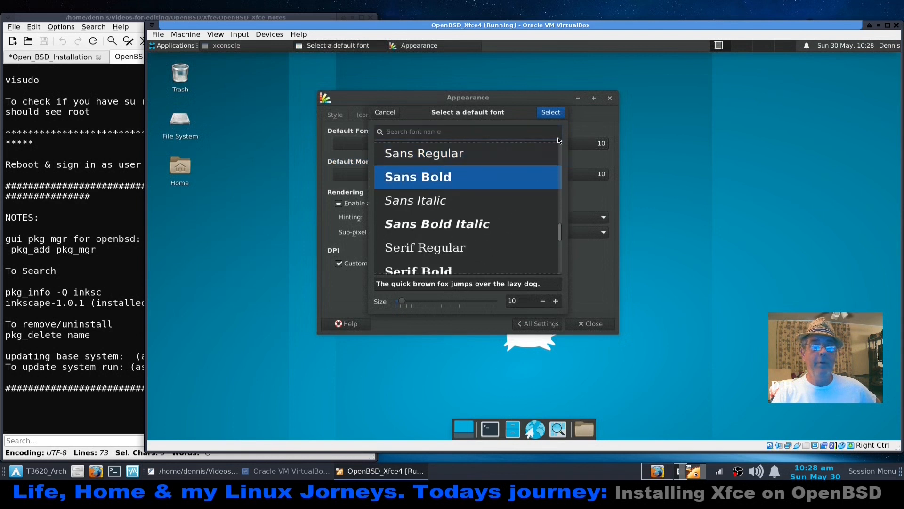
left_click(551, 113)
left_click(431, 115)
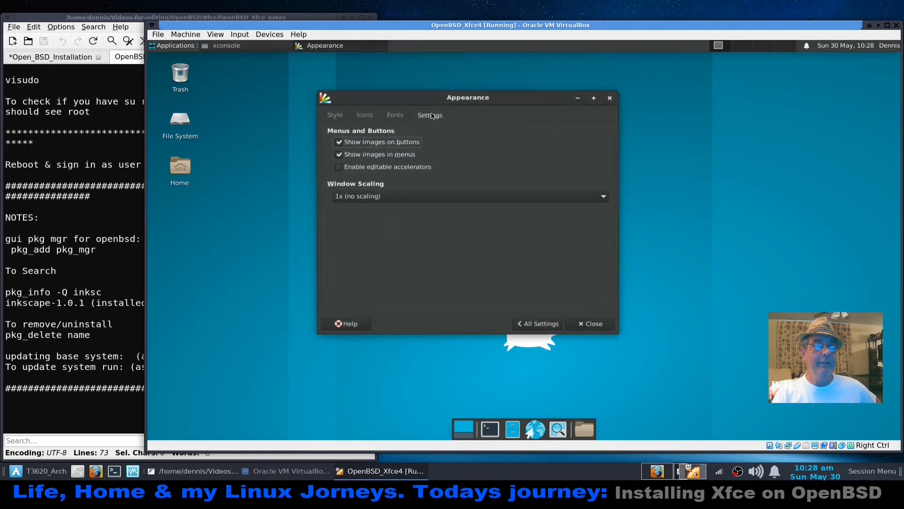
left_click(531, 325)
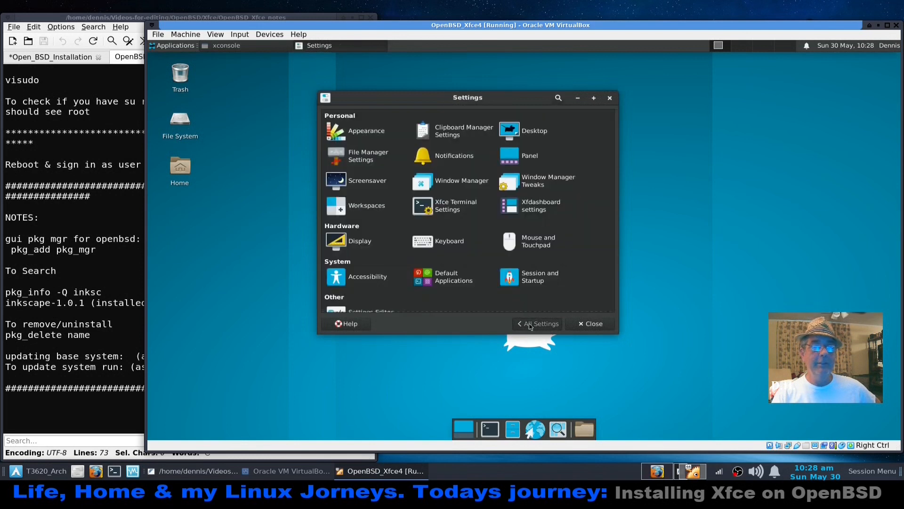
Change the desktop wallpaper to the first image in the xfce folder and return to the settings overview
left_click(537, 132)
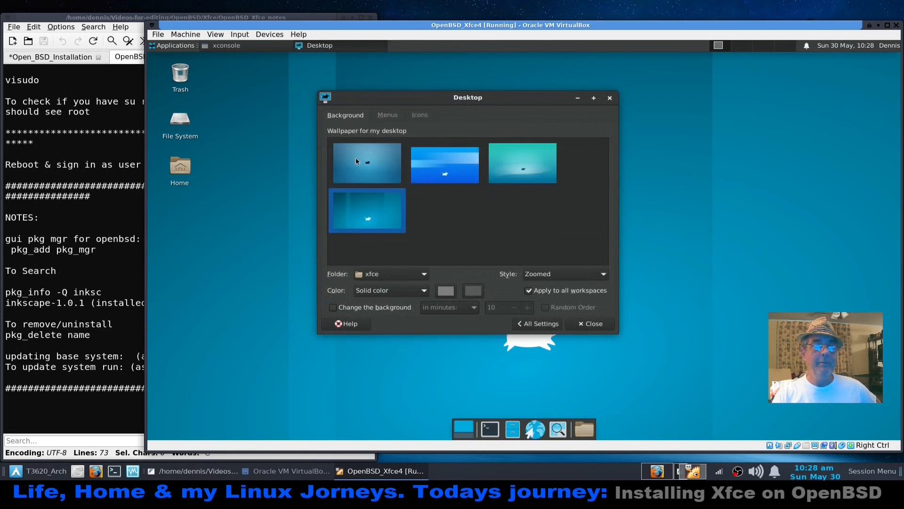
left_click(355, 157)
left_click(541, 324)
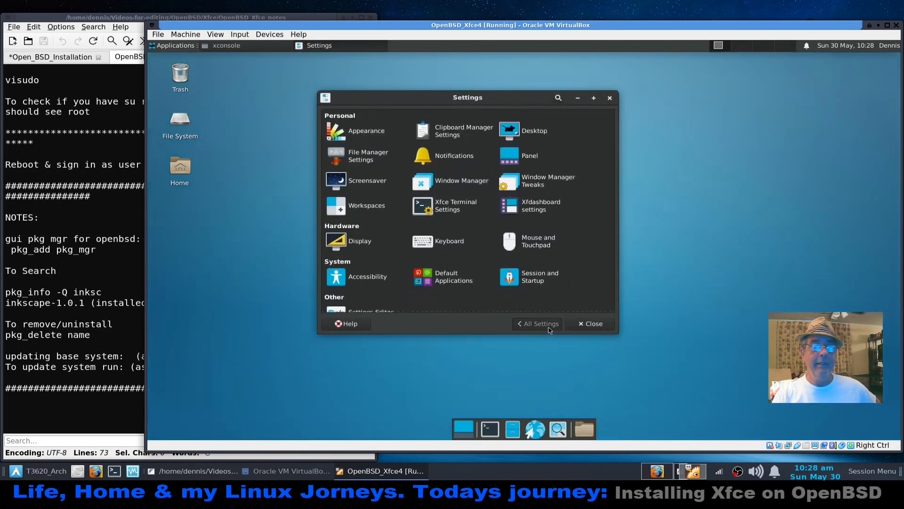
Review the menu options in the Desktop settings and set the desktop icon size to 42
left_click(535, 131)
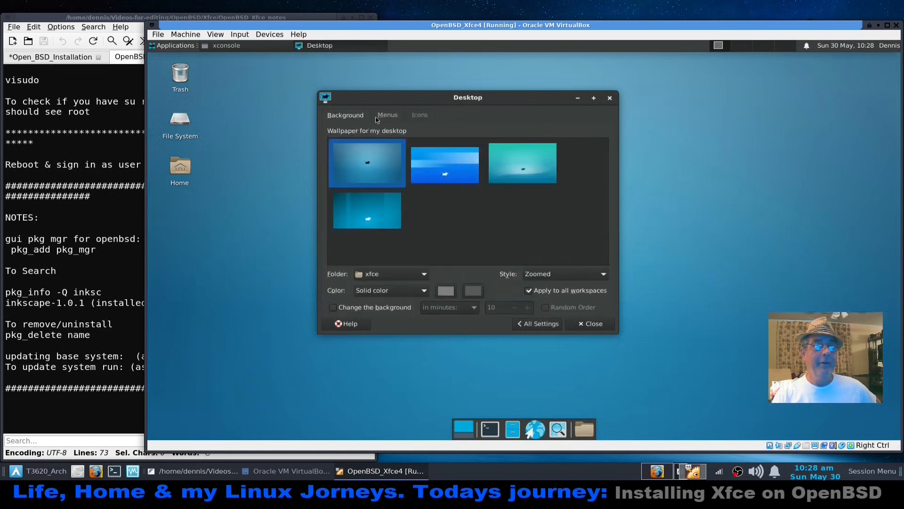
left_click(382, 117)
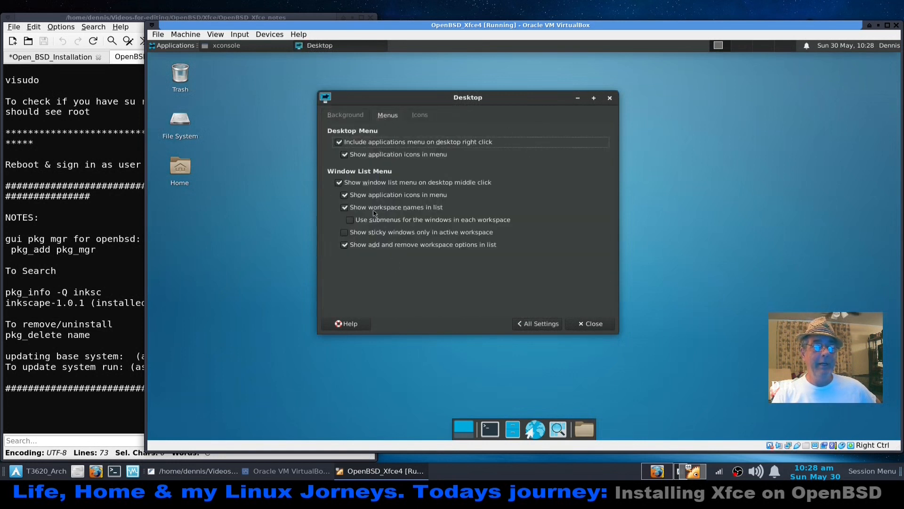
left_click(426, 116)
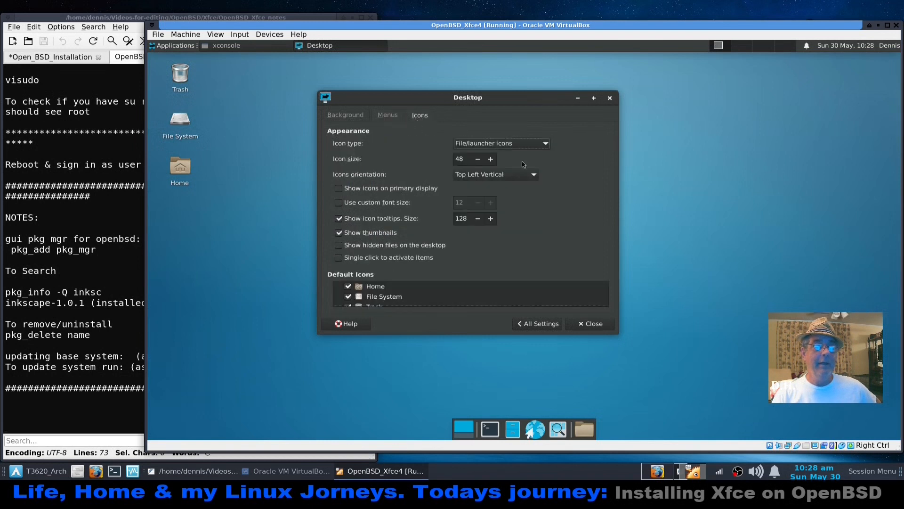
left_click(482, 159)
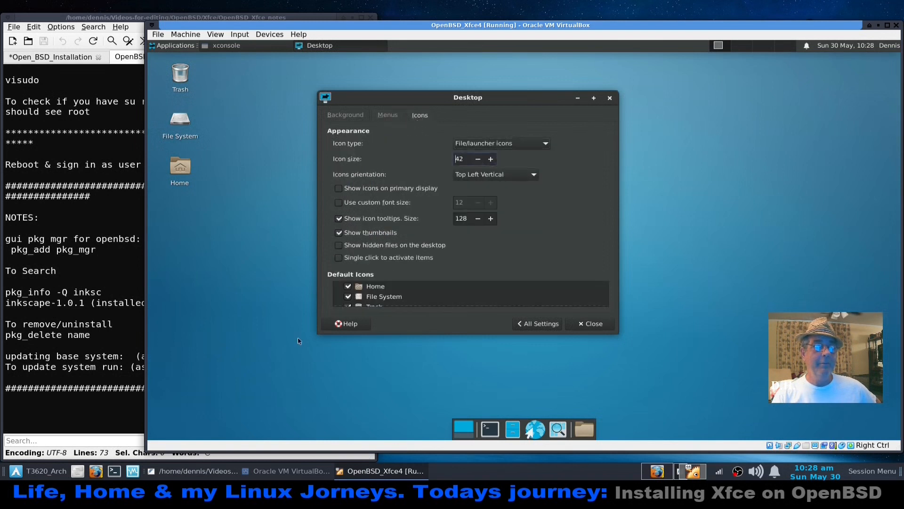
Turn off the default desktop icons for Home, File System, Removable Devices, Network Shares and Other Devices
left_click(354, 289)
left_click(348, 287)
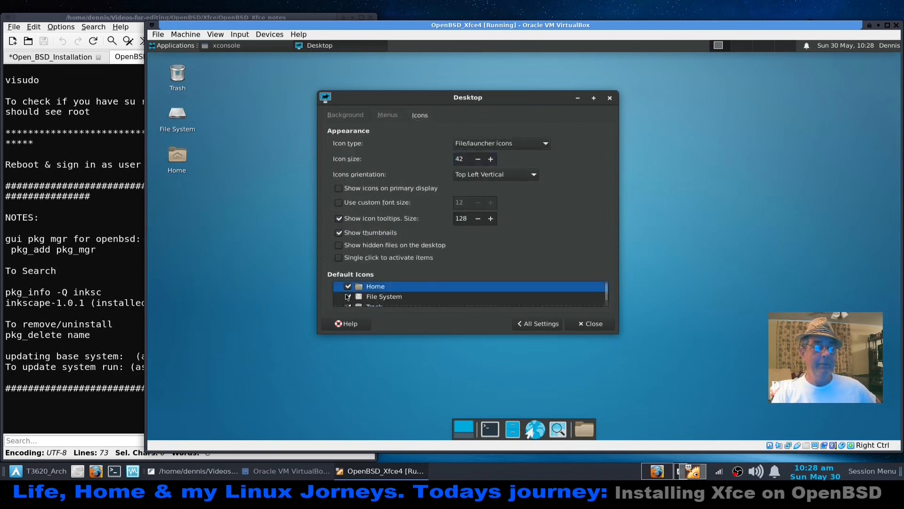
left_click(349, 297)
scroll(348, 295, "down", 1)
scroll(348, 292, "down", 1)
left_click(347, 289)
scroll(347, 290, "down", 3)
left_click(356, 301)
scroll(356, 300, "up", 1)
scroll(359, 290, "up", 1)
left_click(356, 293)
scroll(353, 294, "up", 1)
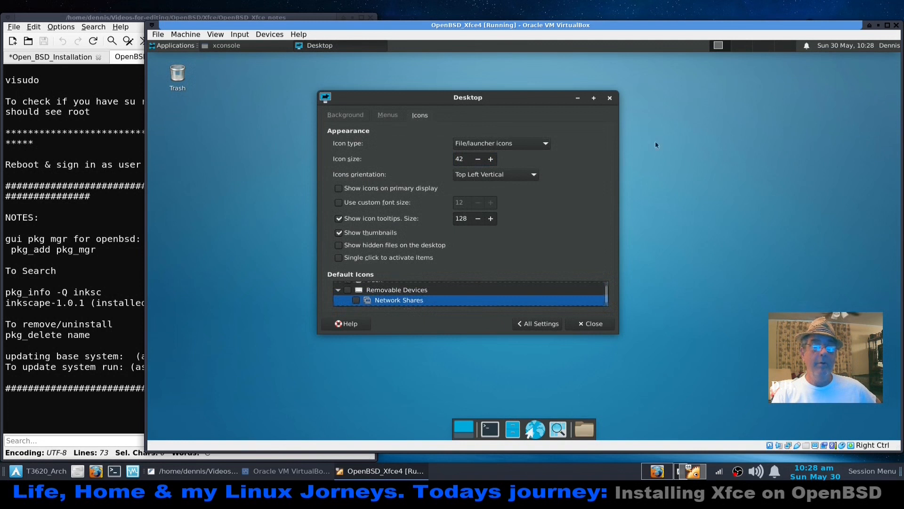
Enlarge and reposition the Desktop settings window, turn Removable Devices icons back on, and return to the settings overview
left_click_drag(618, 91, 807, 47)
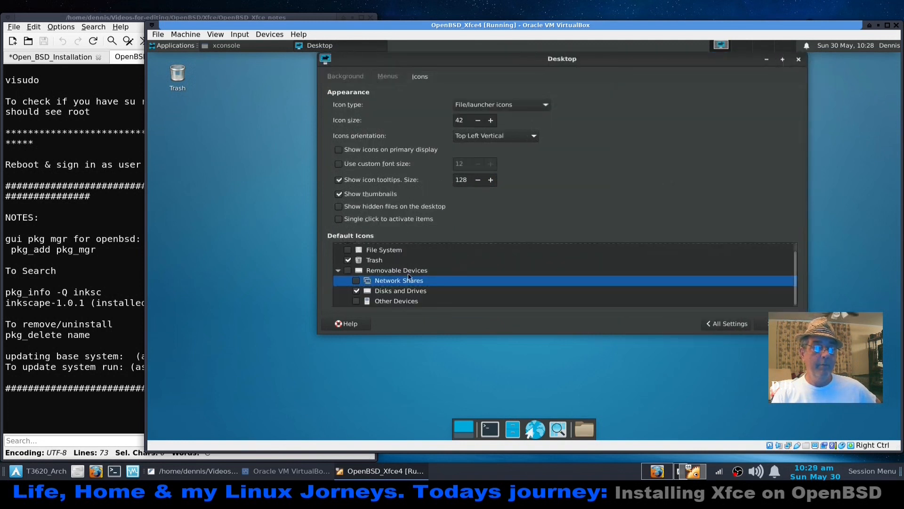
left_click(348, 272)
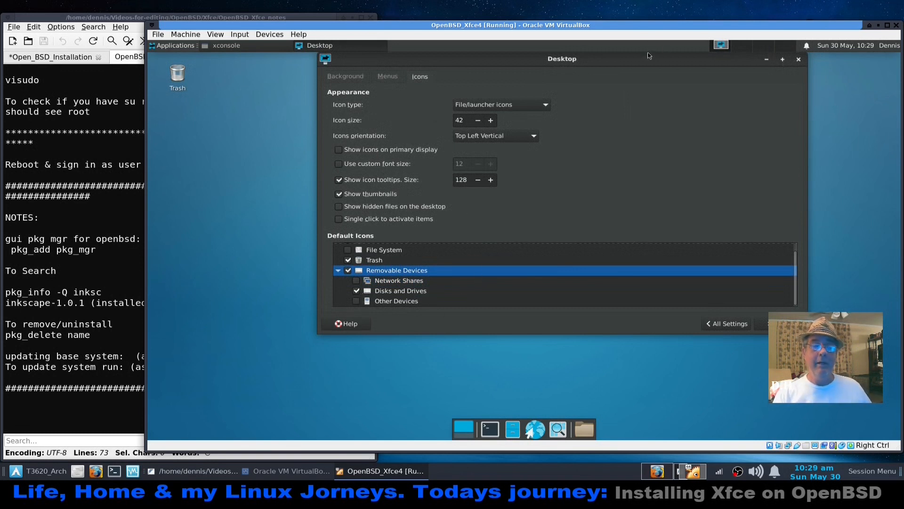
left_click_drag(614, 66, 526, 105)
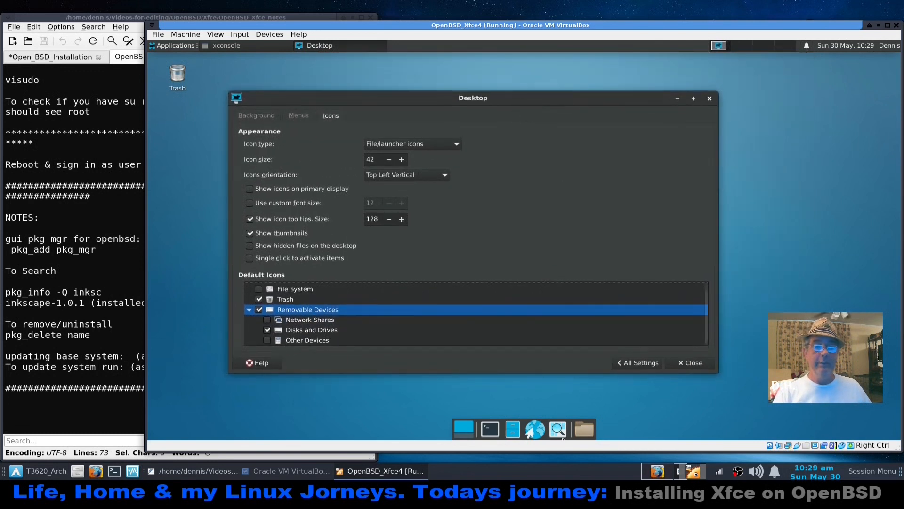
left_click(638, 363)
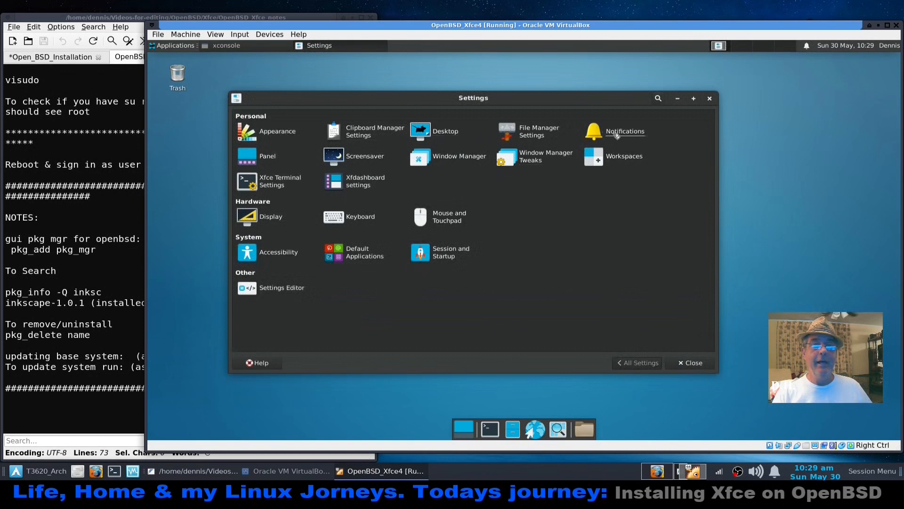
Set the number of workspaces to 2 and return to the settings overview
left_click(623, 161)
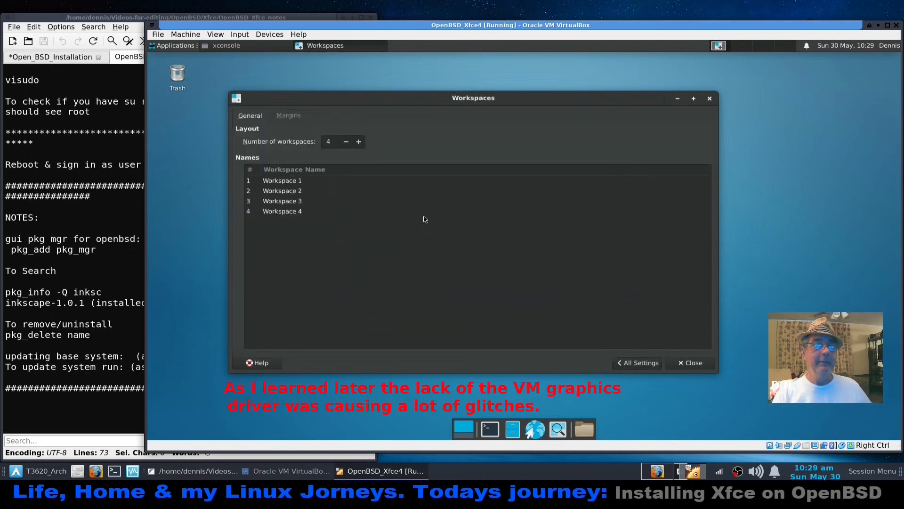
left_click(345, 142)
left_click(346, 142)
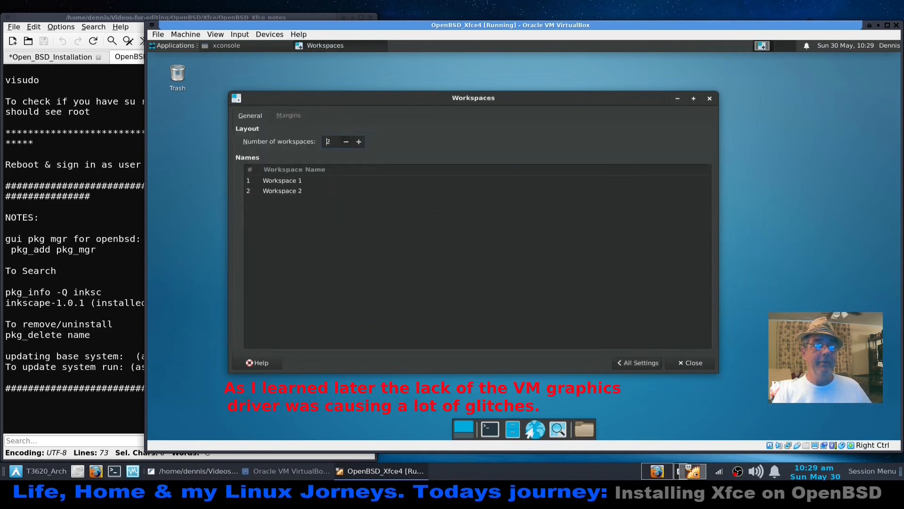
left_click(637, 363)
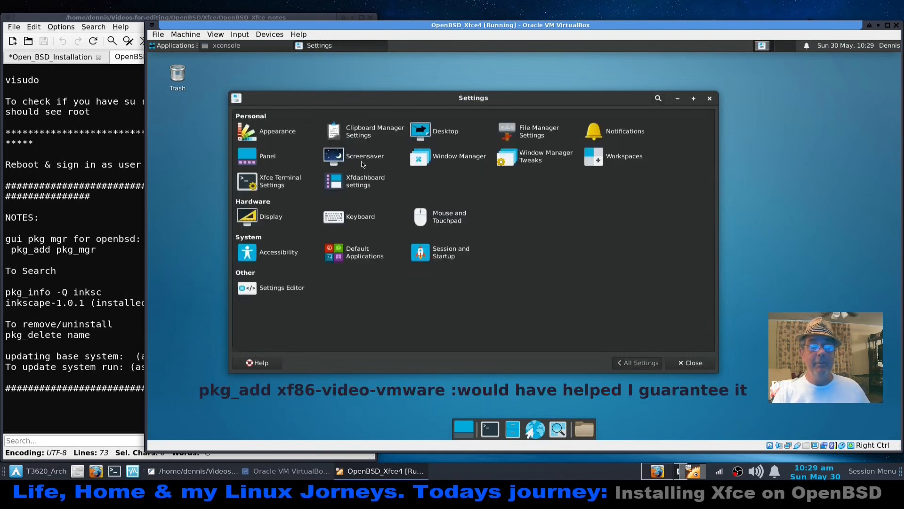
Remove Panel 2 in the Panel settings and confirm its permanent removal
left_click(269, 157)
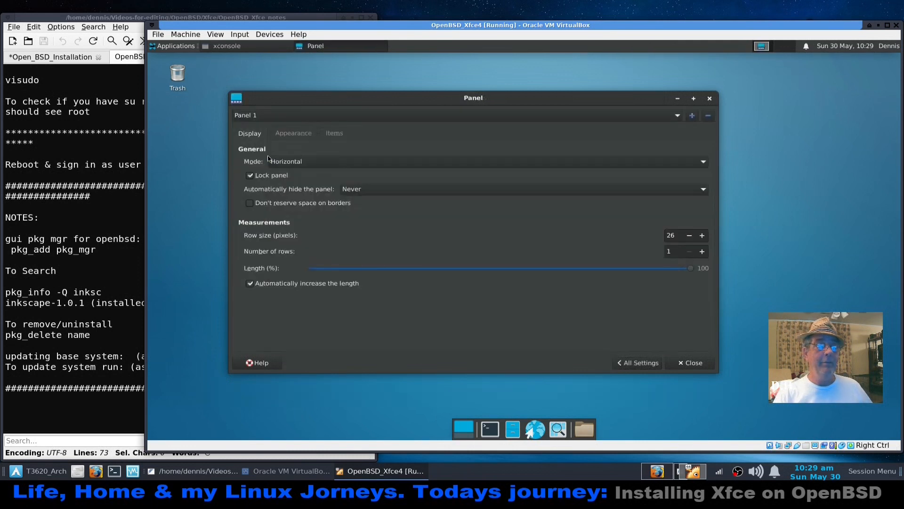
left_click(676, 118)
left_click(668, 129)
left_click(709, 116)
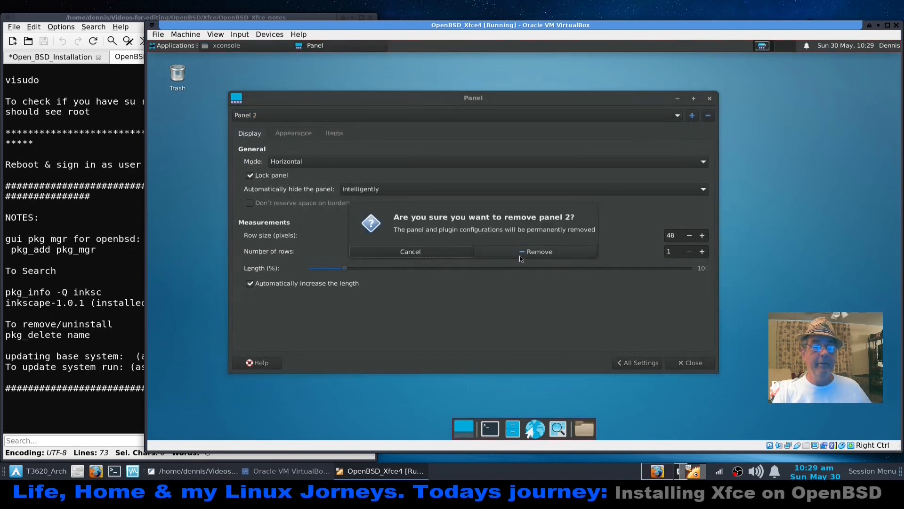
left_click(519, 256)
Add a Whisker Menu to Panel 1 and select it in the panel's item list
left_click(389, 136)
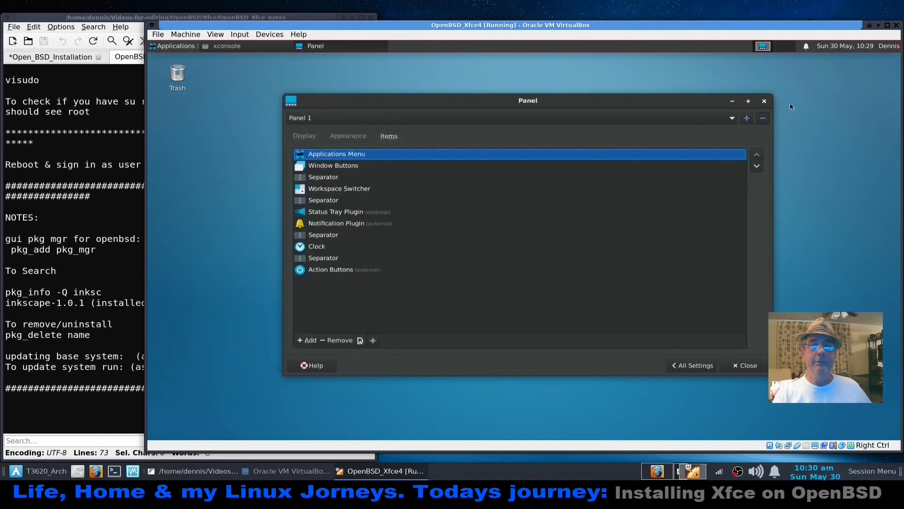
left_click(308, 340)
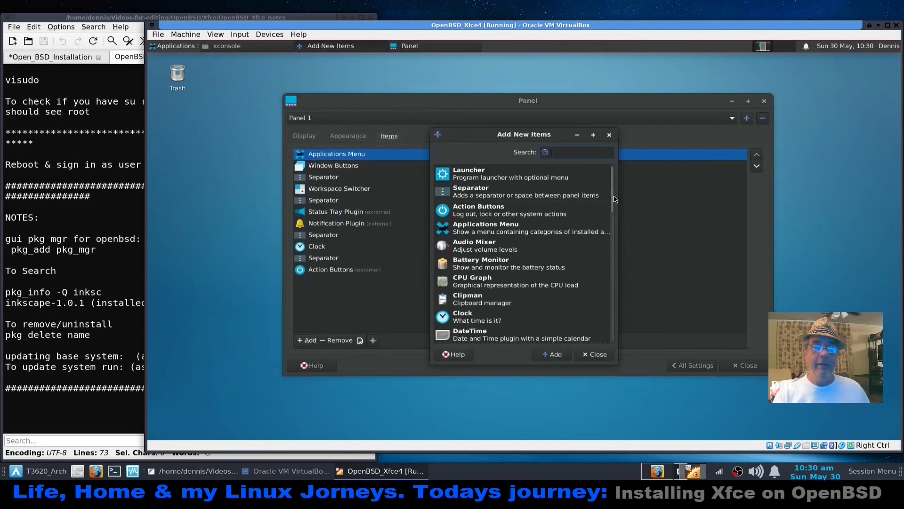
left_click_drag(611, 197, 572, 357)
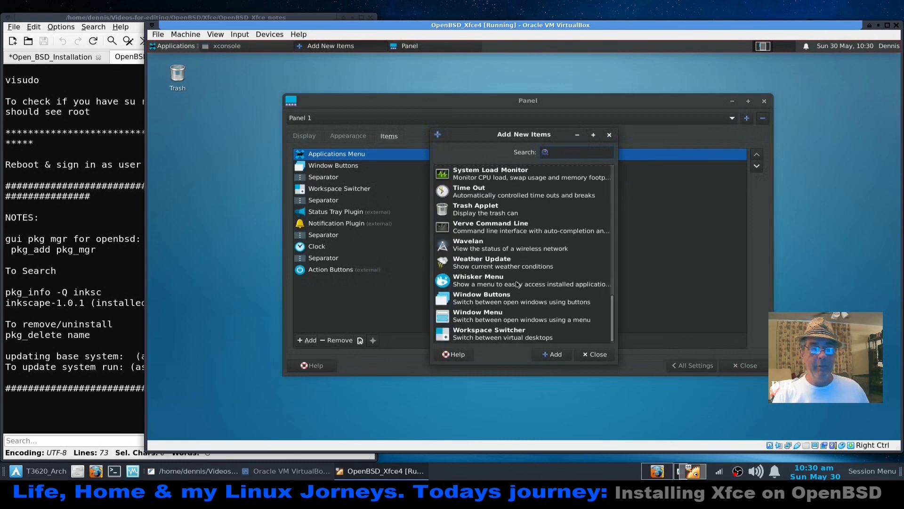
left_click(516, 283)
left_click(555, 357)
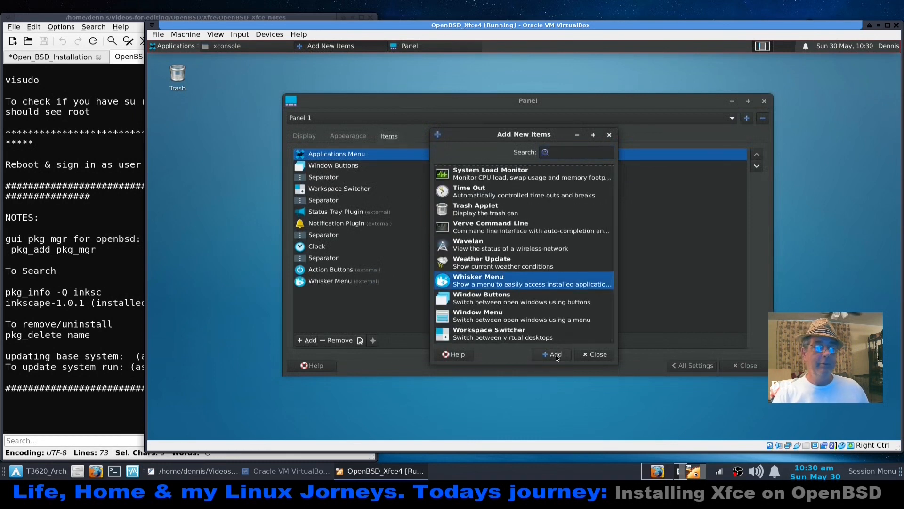
left_click(595, 355)
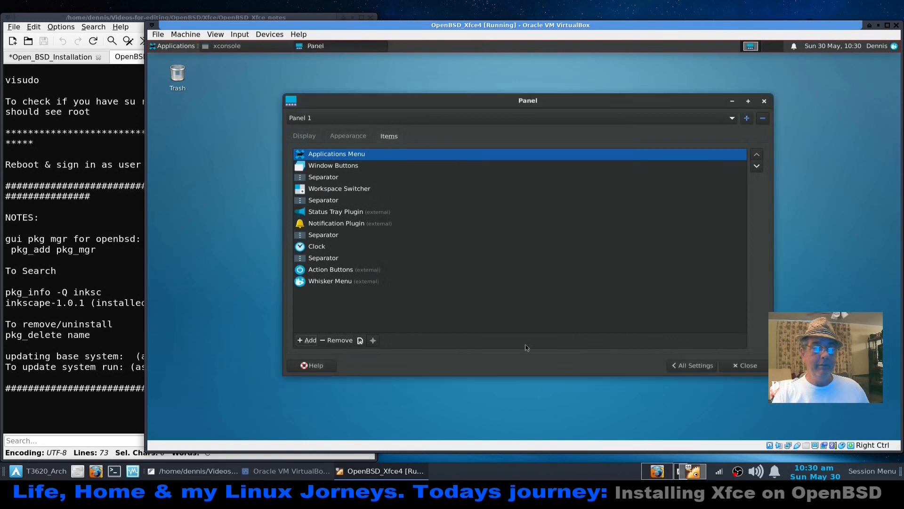
left_click(328, 281)
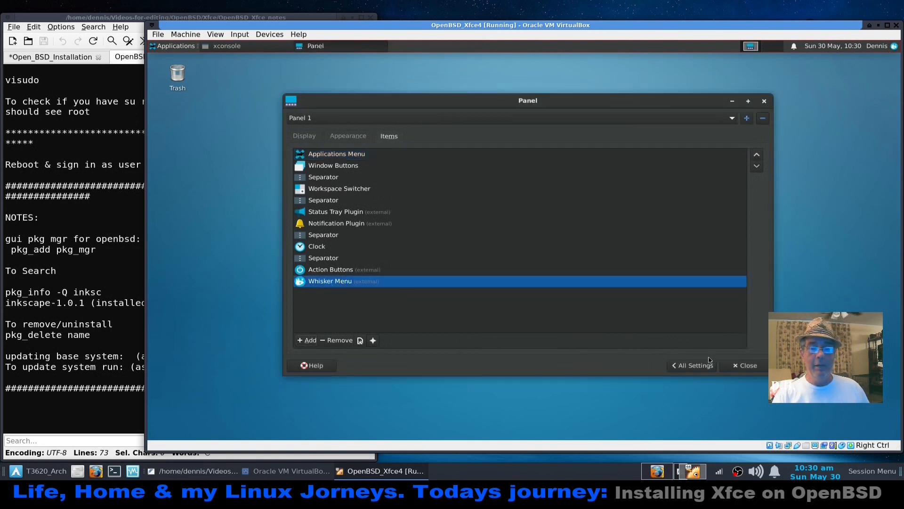
Remove the Applications Menu from Panel 1's items and confirm the removal
left_click(351, 155)
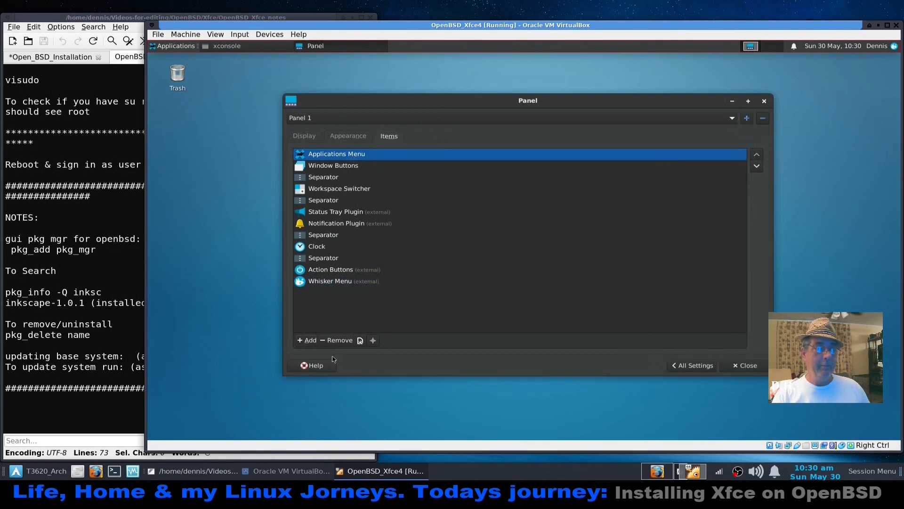
left_click(338, 342)
left_click(580, 258)
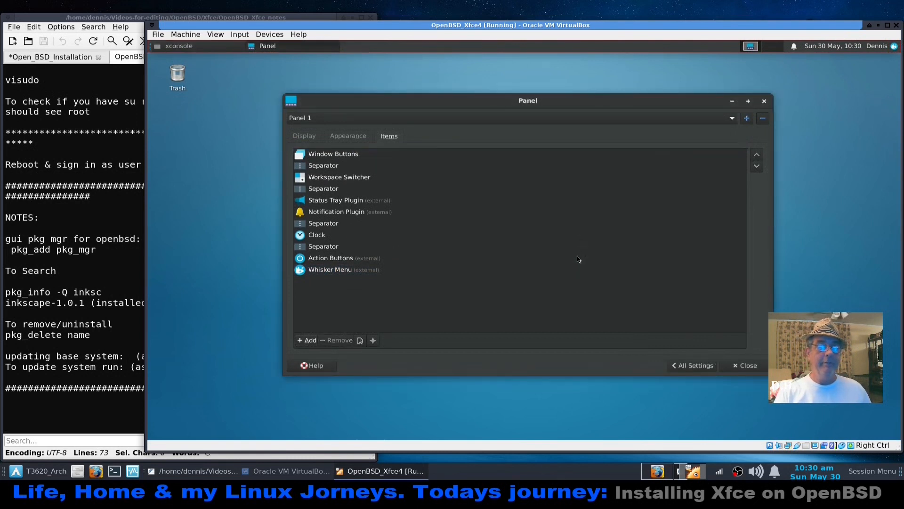
Move the Whisker Menu to the first position among Panel 1's items and return to the settings overview
left_click(314, 273)
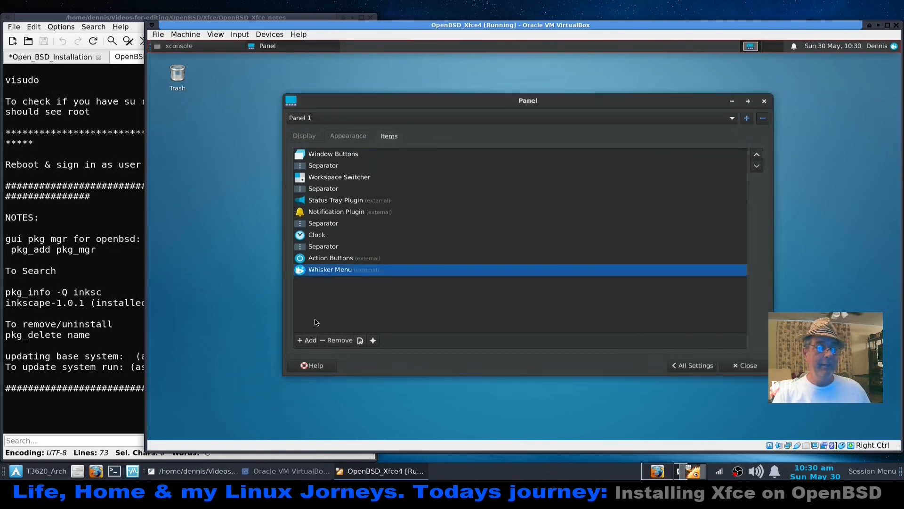
left_click(757, 156)
left_click(757, 156)
left_click(757, 156)
left_click(757, 156)
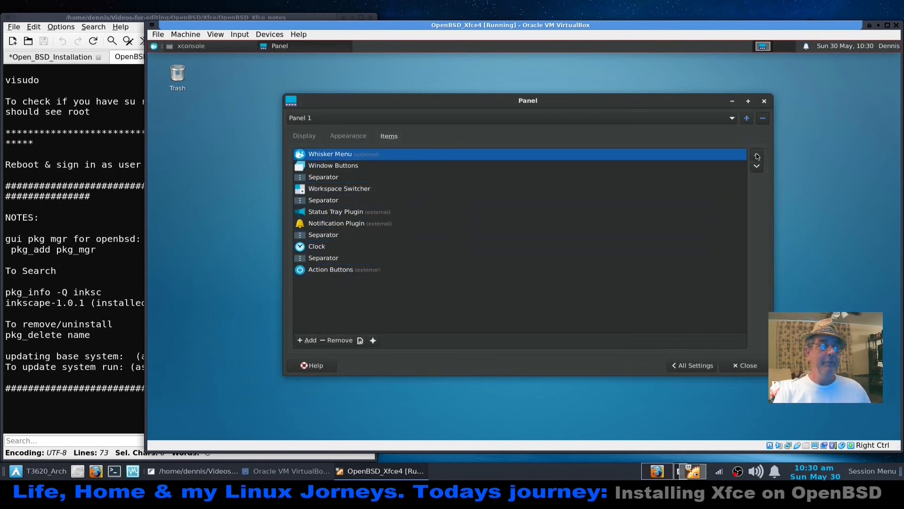
left_click(696, 368)
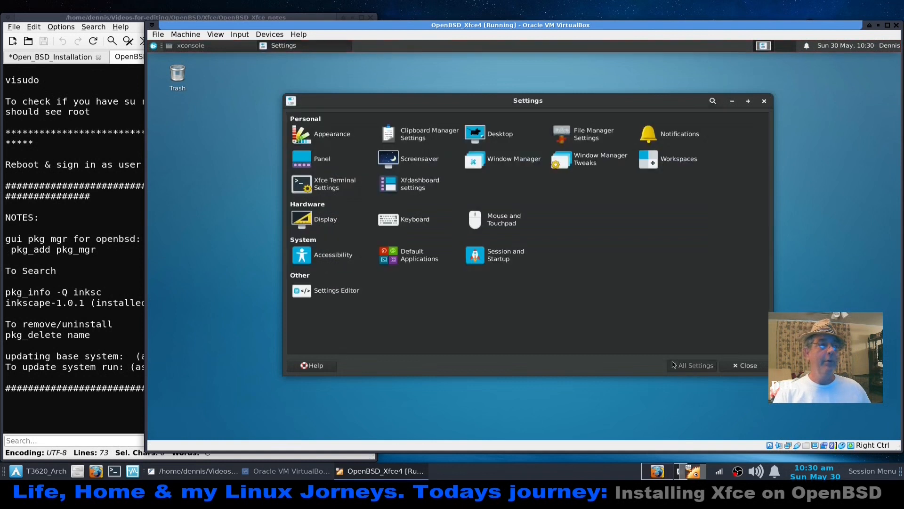
Open the Whisker Menu's properties from the panel and disable application tooltips
right_click(156, 48)
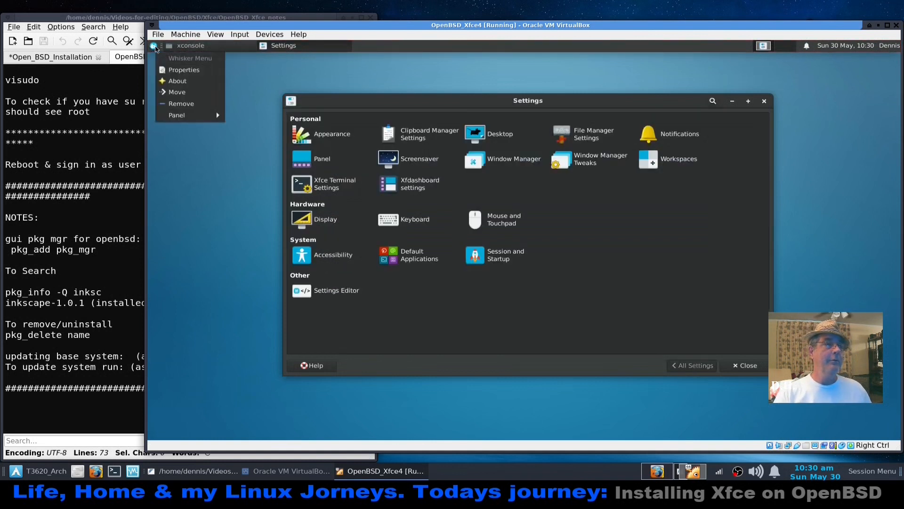
left_click(176, 69)
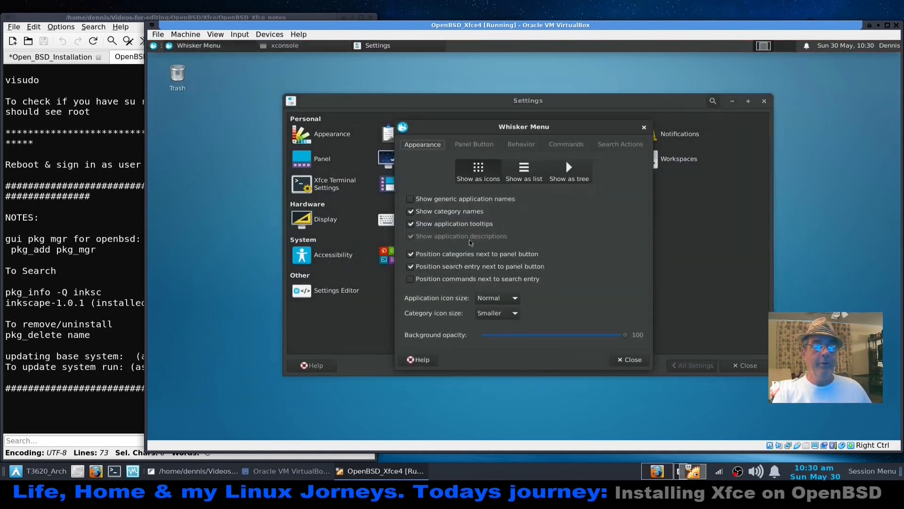
left_click(410, 224)
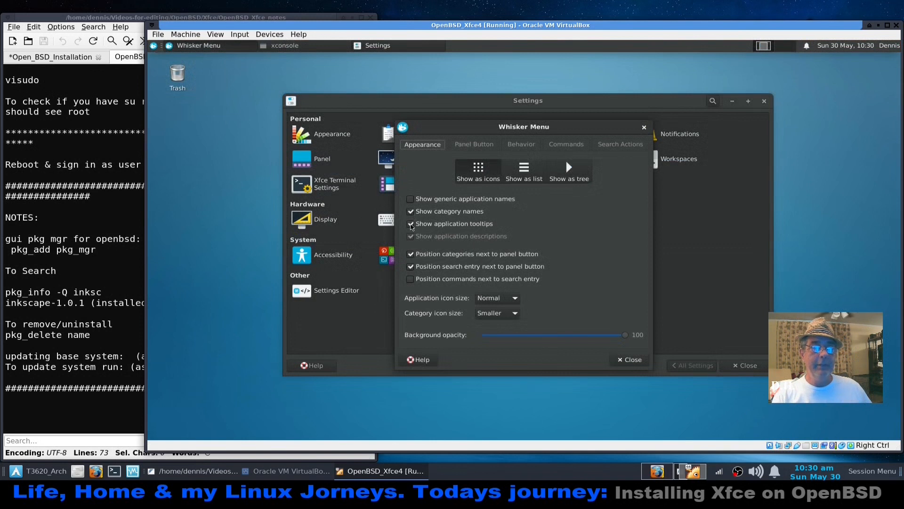
Try the Whisker Menu without categories positioned next to the panel button, and re-enable that option
left_click(411, 255)
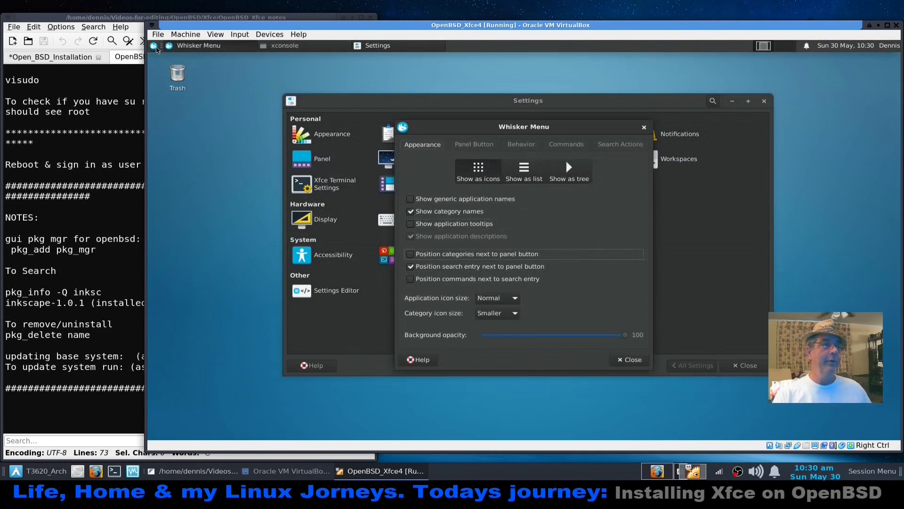
left_click(156, 49)
left_click(156, 49)
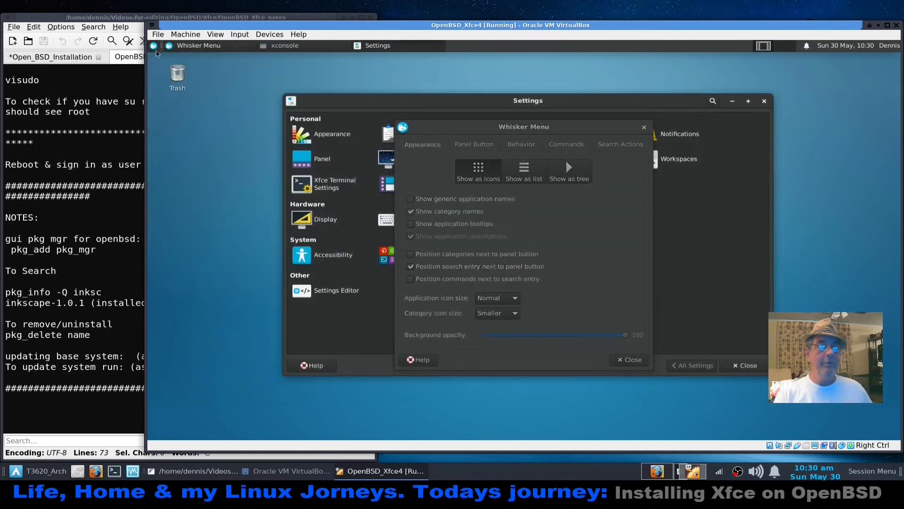
left_click(409, 254)
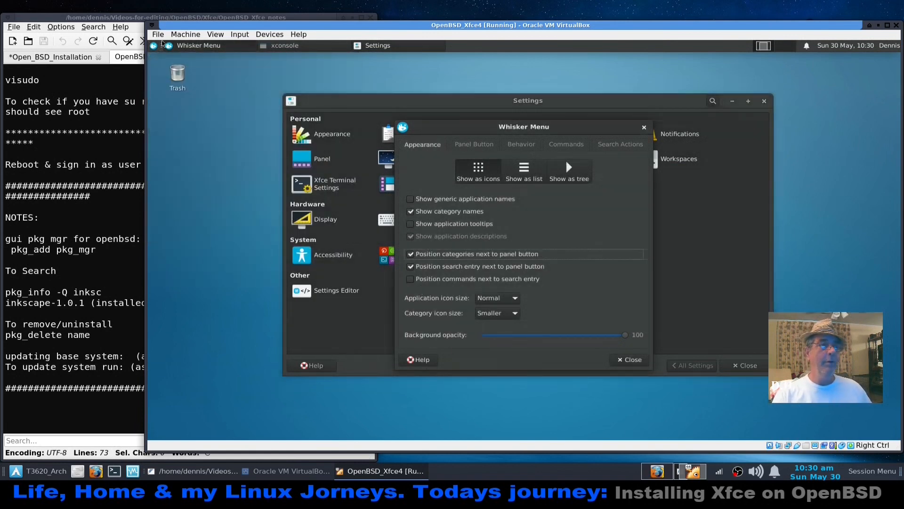
Check the Whisker Menu's layout and set its applications to show as a list
left_click(156, 49)
left_click(156, 49)
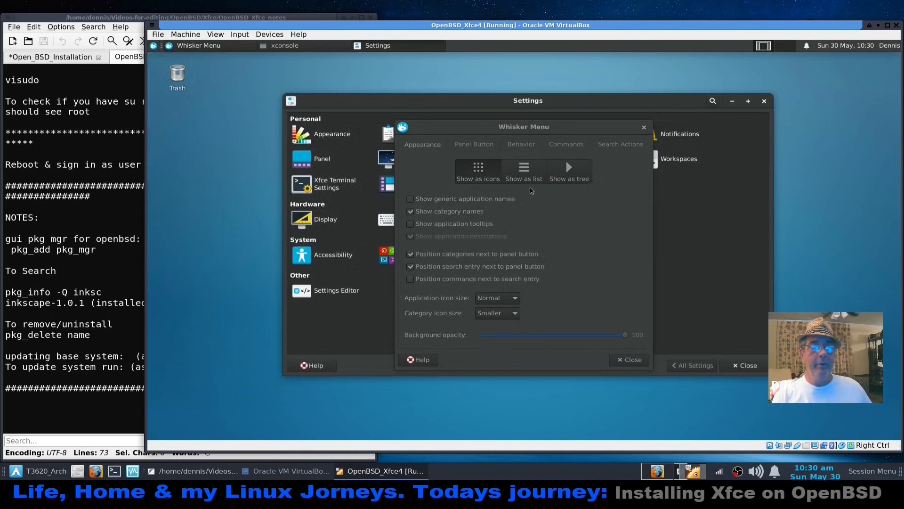
left_click(524, 172)
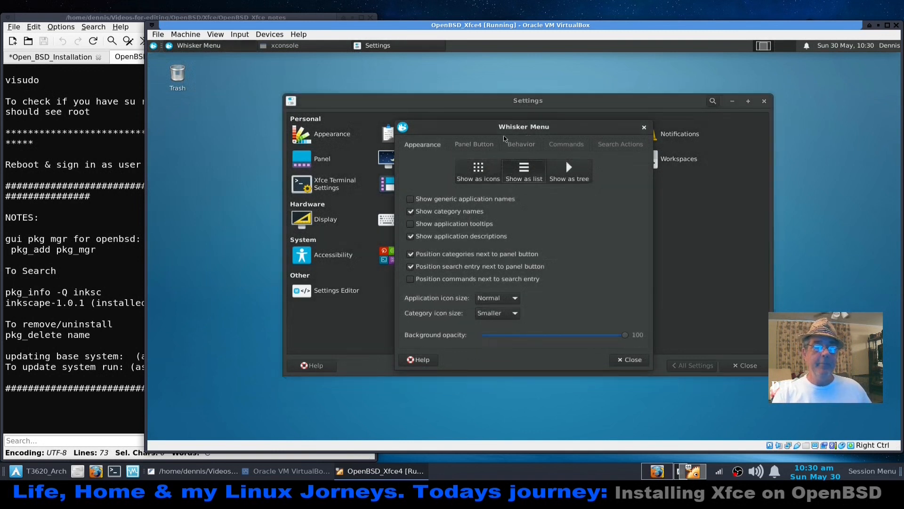
Set the Whisker Menu's panel button to display both icon and title
left_click(492, 146)
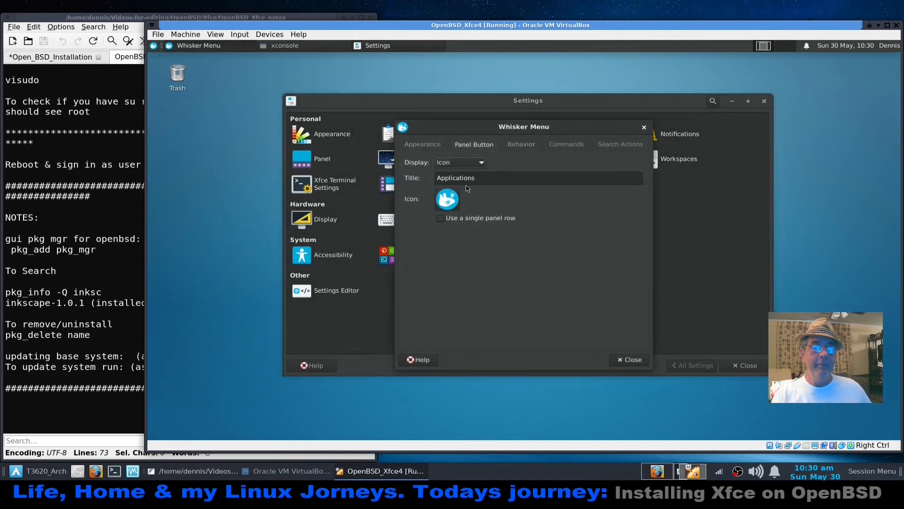
left_click(482, 164)
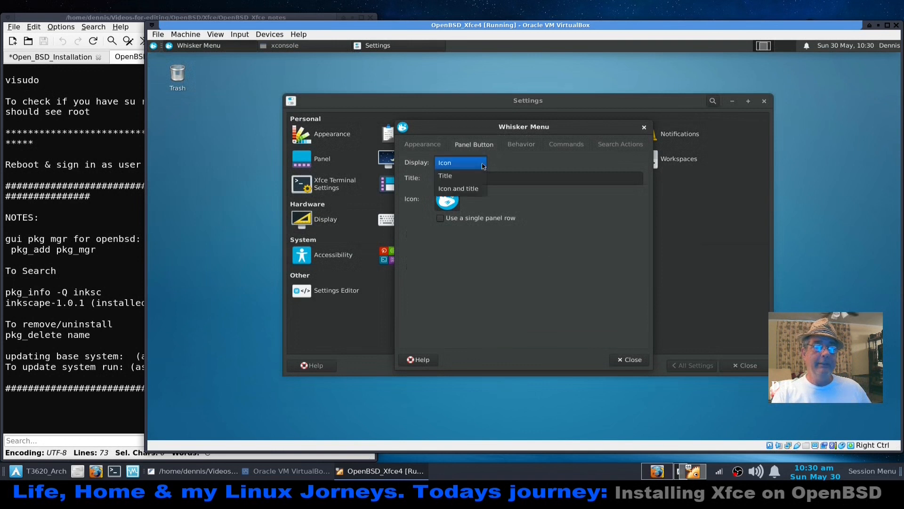
left_click(472, 189)
Change the Whisker Menu button's title to OpenBSD_Xfce4, close its properties and check the menu
left_click_drag(468, 179, 430, 190)
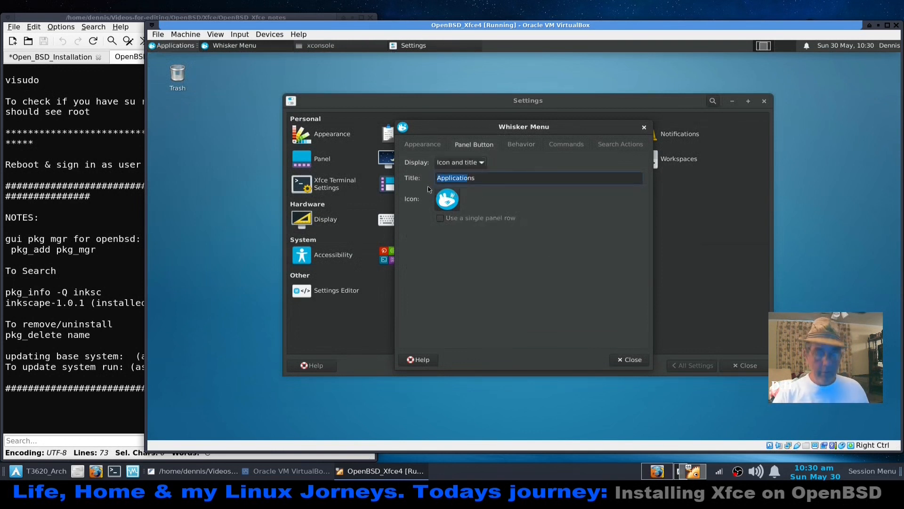
key("BackSpace")
key("BackSpace")
key("BackSpace")
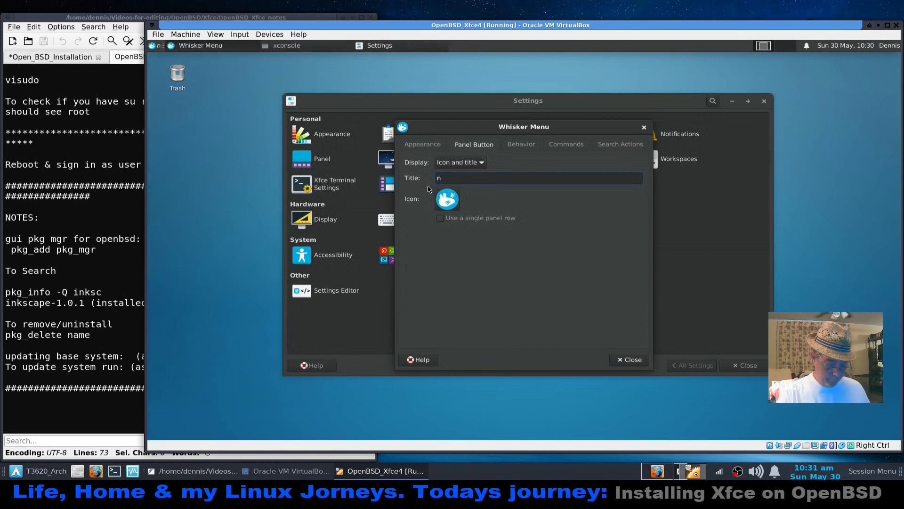
type("OpenBSD_")
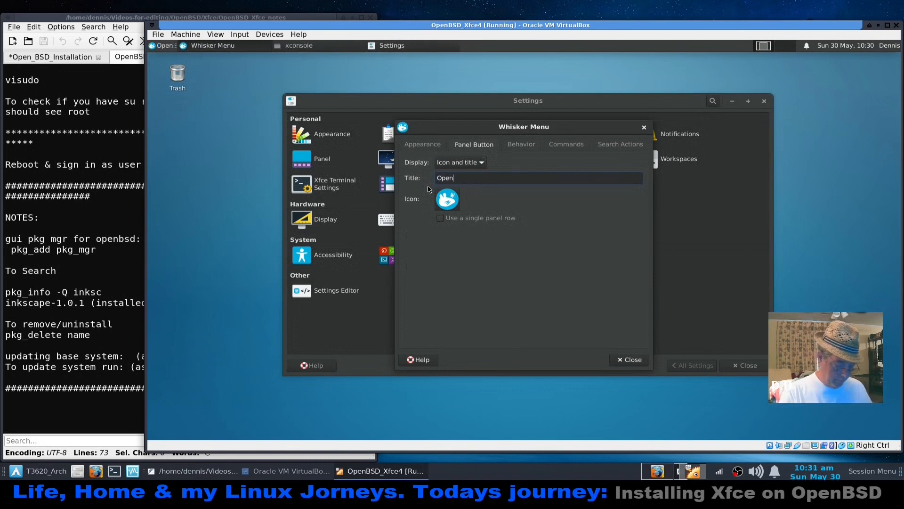
type("XF")
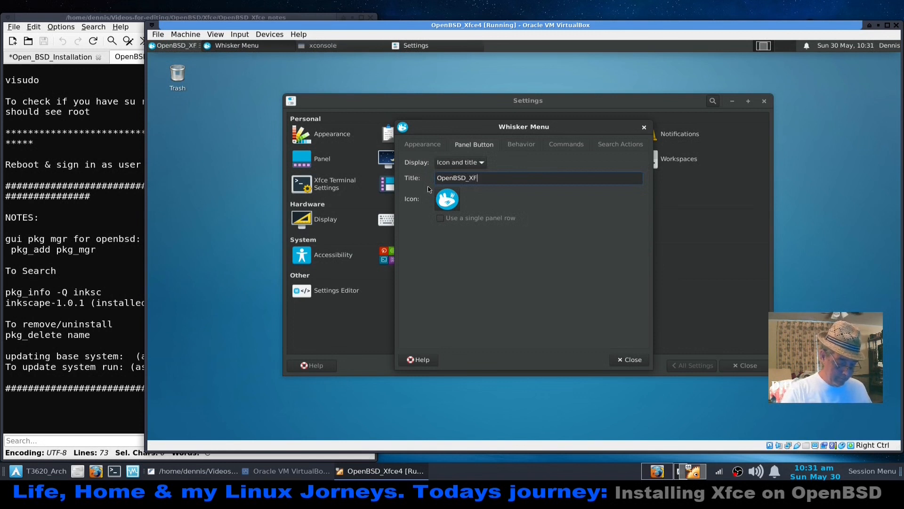
key("BackSpace")
type("fce4")
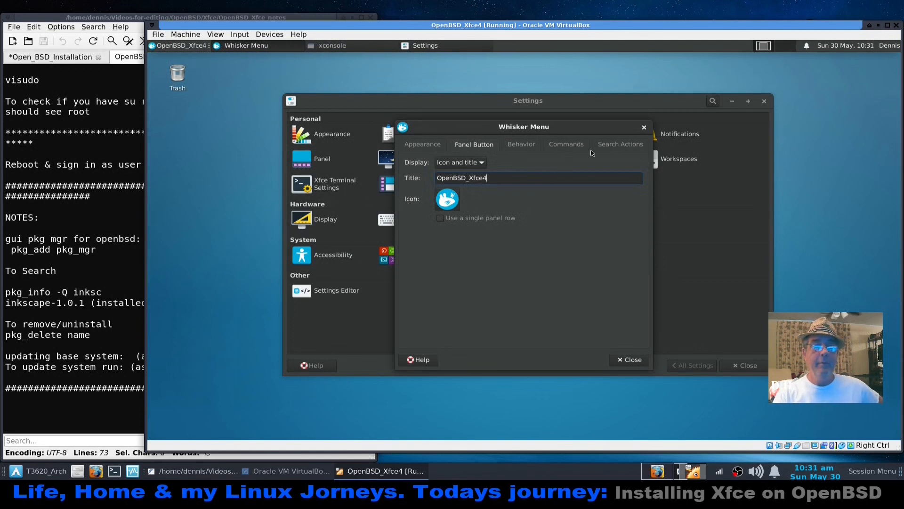
left_click(631, 360)
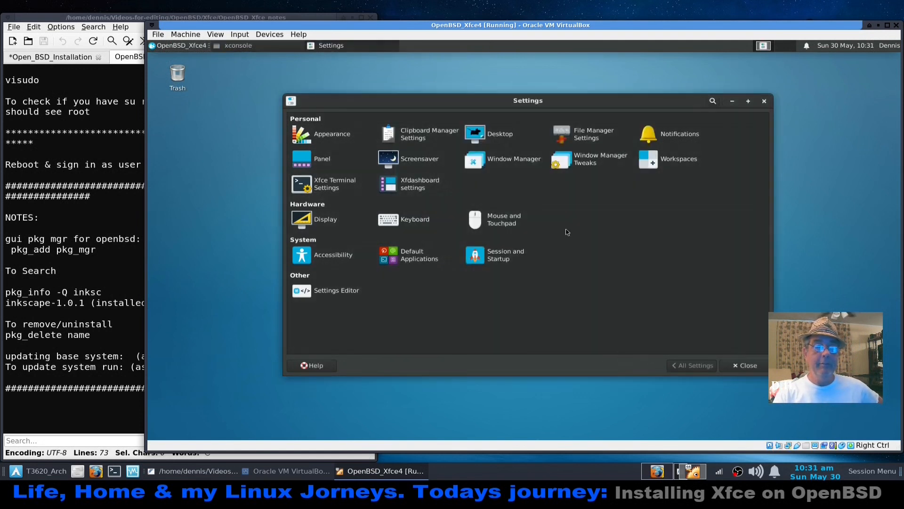
left_click(170, 48)
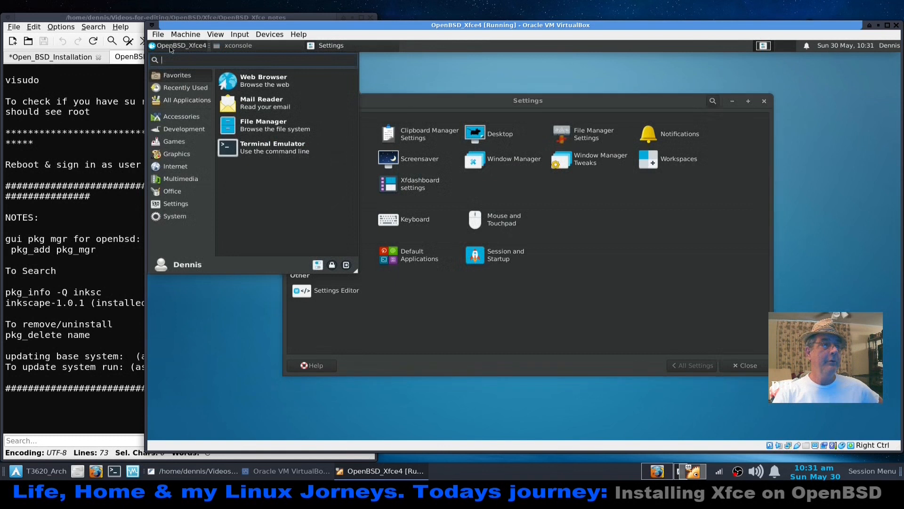
left_click(466, 63)
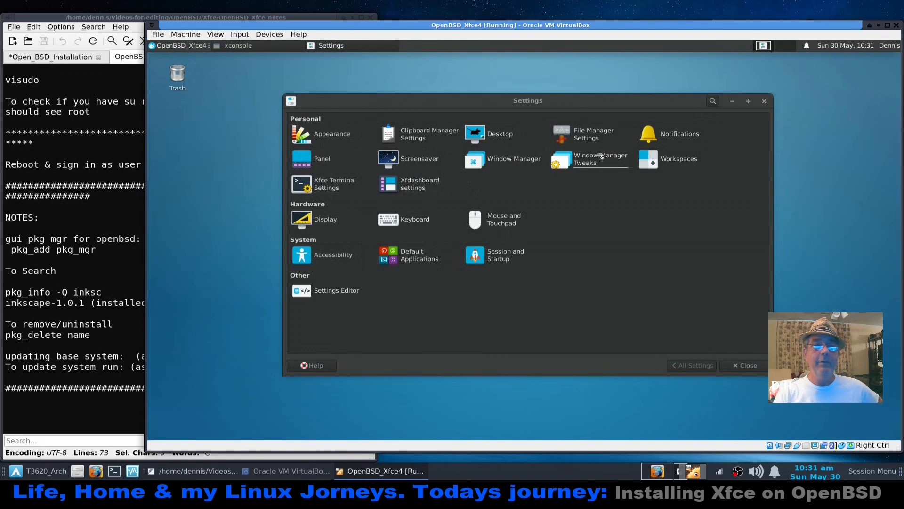
Reposition the Settings window, choose the Adwaita cursor theme for the mouse and return to the settings overview
left_click_drag(606, 98, 538, 85)
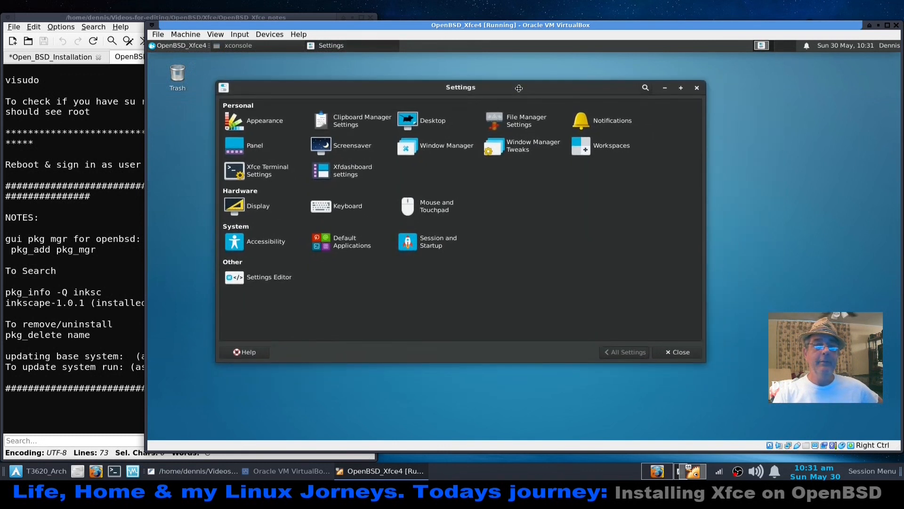
left_click(429, 213)
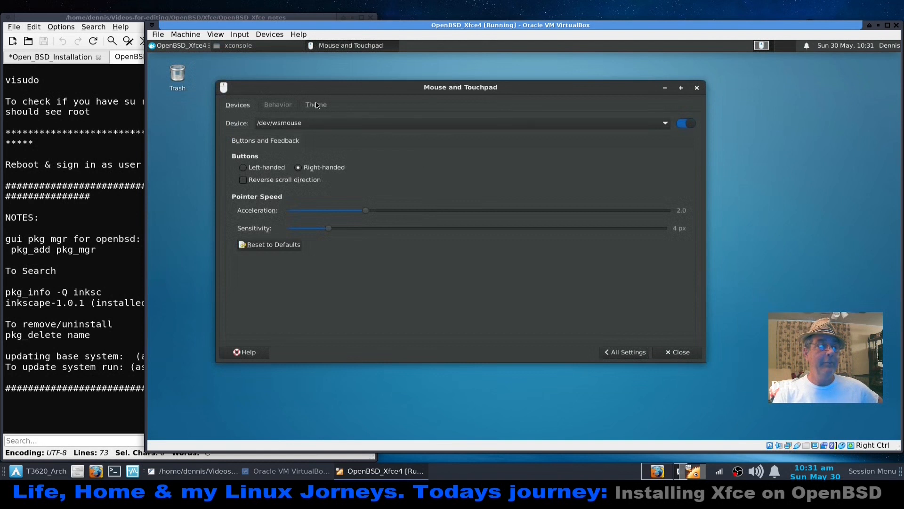
left_click(316, 104)
left_click(246, 136)
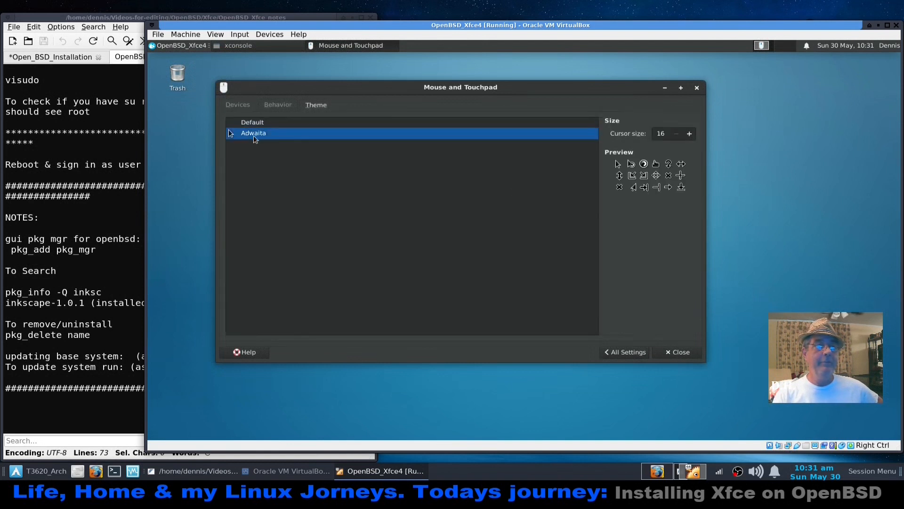
left_click(640, 359)
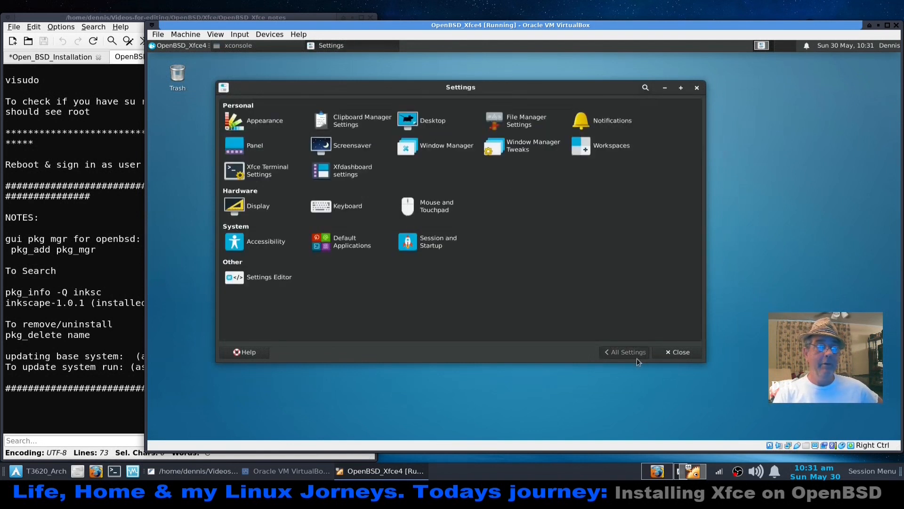
Close the Settings window and launch the Firefox Web Browser from the Whisker Menu's Internet category
left_click(696, 87)
left_click(163, 47)
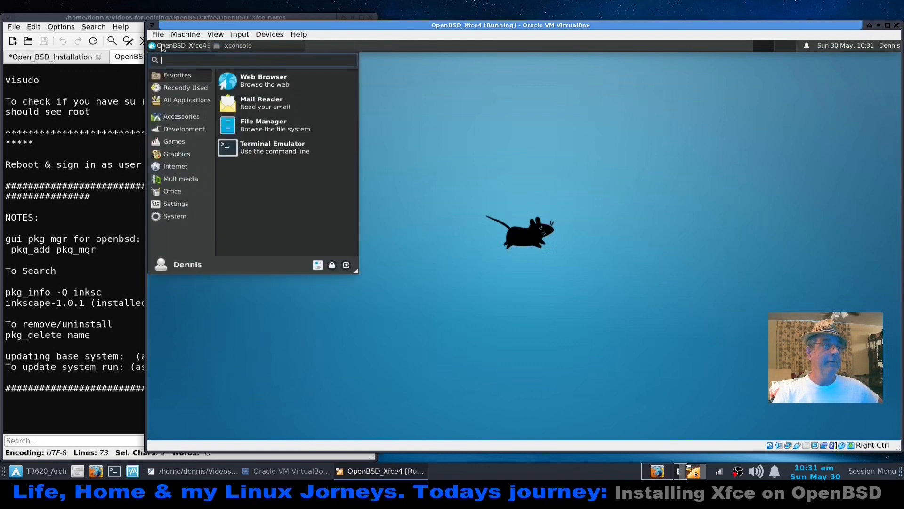
left_click(181, 170)
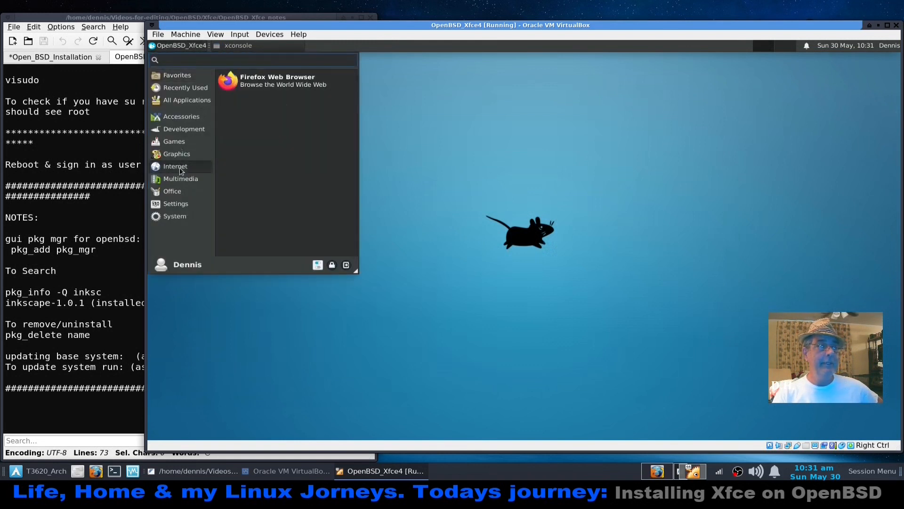
left_click(287, 82)
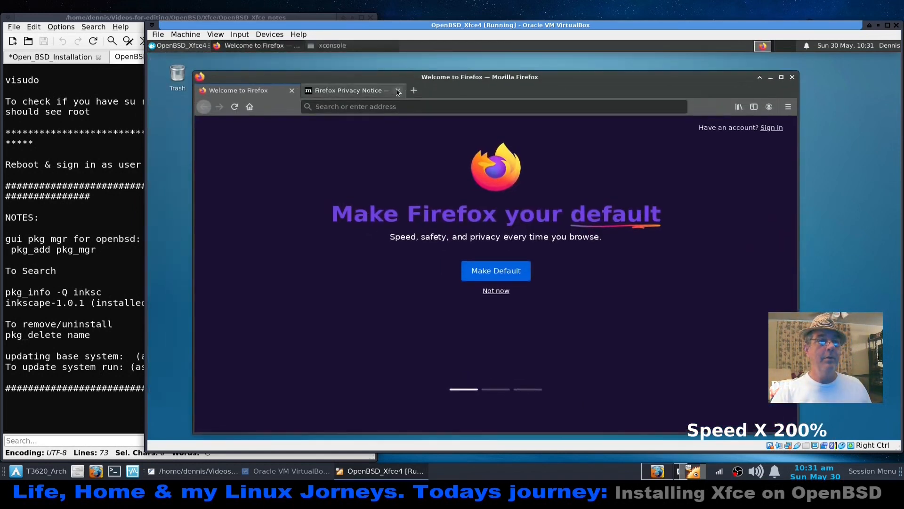
Close the Firefox Privacy Notice page, search the web for duckduckgo and open the DuckDuckGo website
left_click(398, 91)
left_click(459, 113)
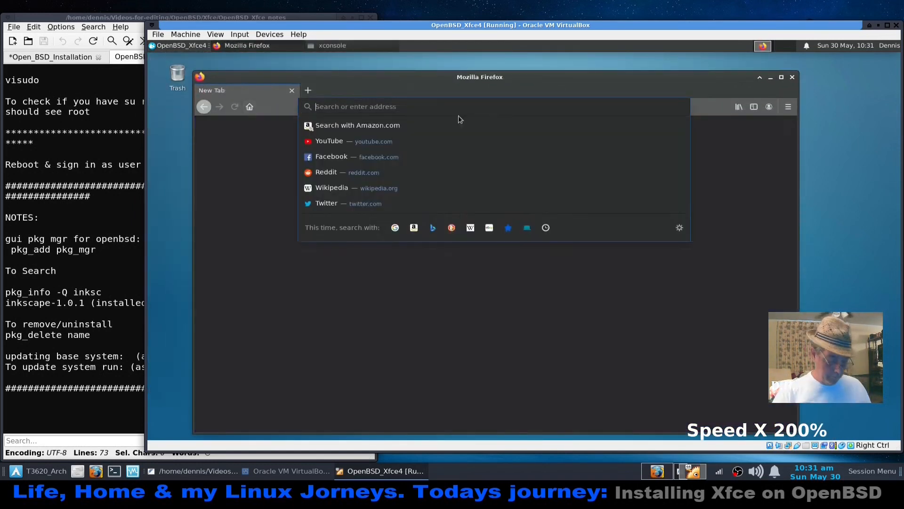
type("duckduckgo")
key("Return")
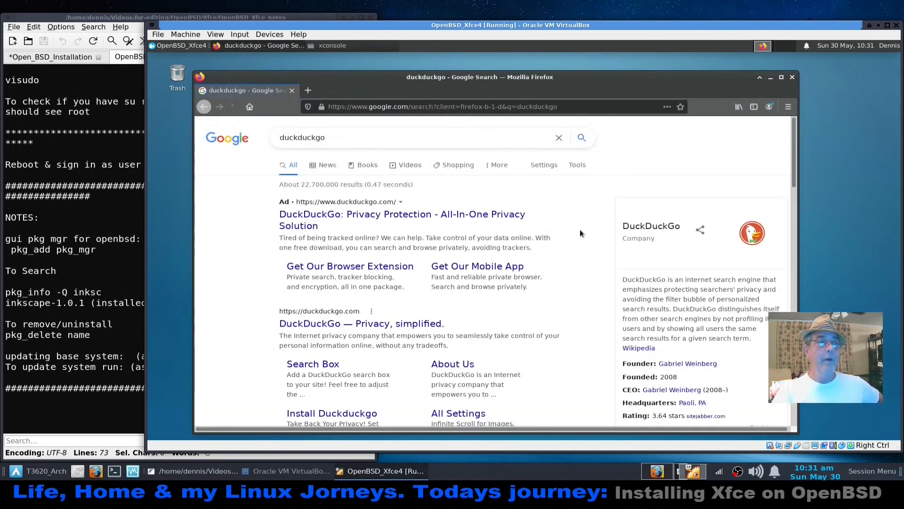
left_click(327, 325)
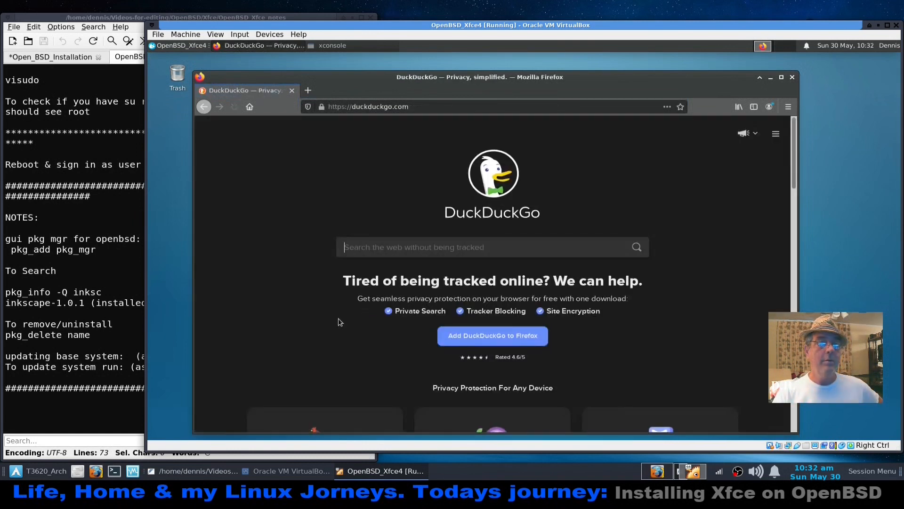
left_click(775, 135)
left_click(776, 134)
left_click(787, 108)
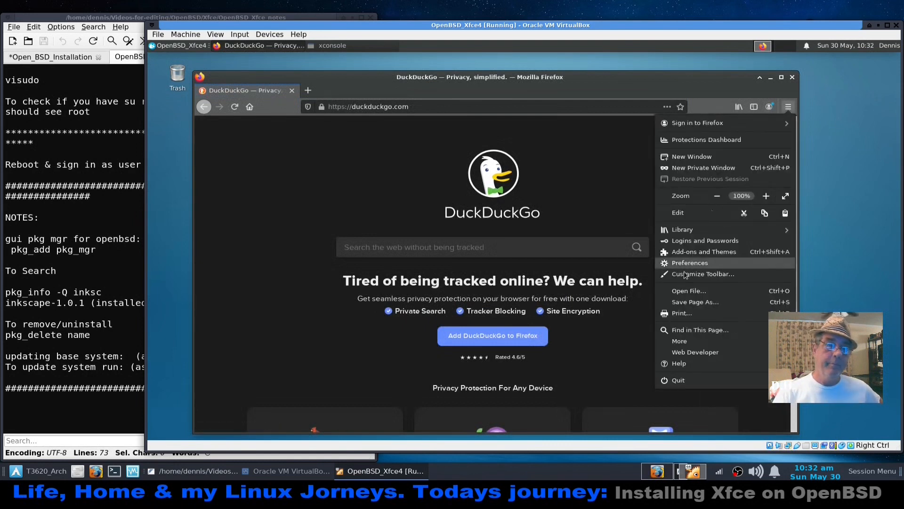
left_click(697, 267)
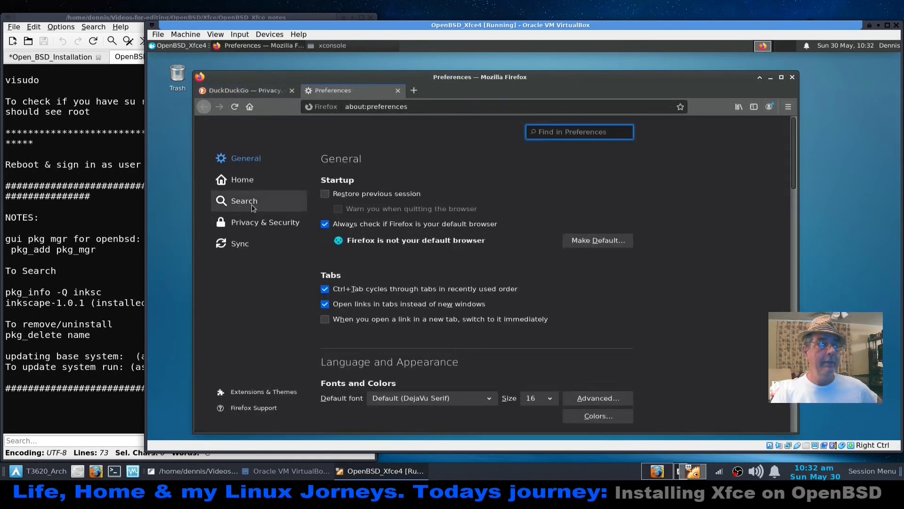
left_click(242, 184)
left_click(562, 218)
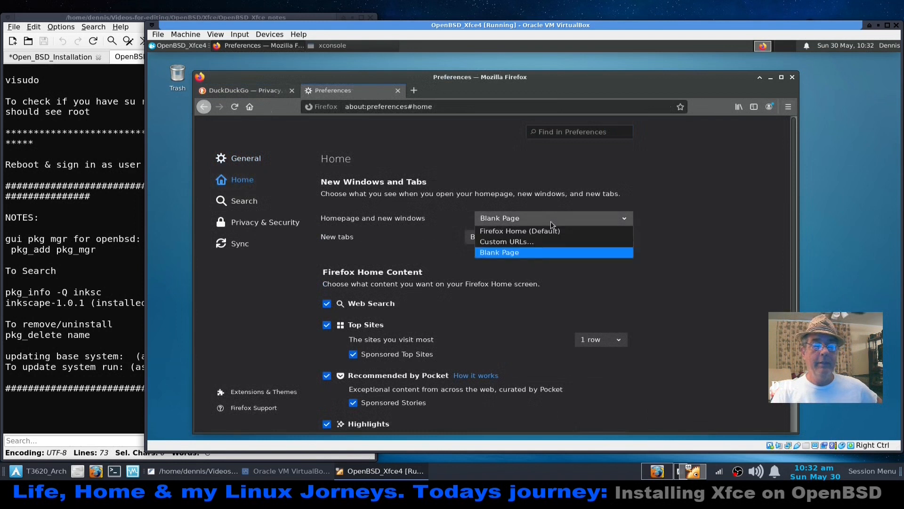
left_click(534, 241)
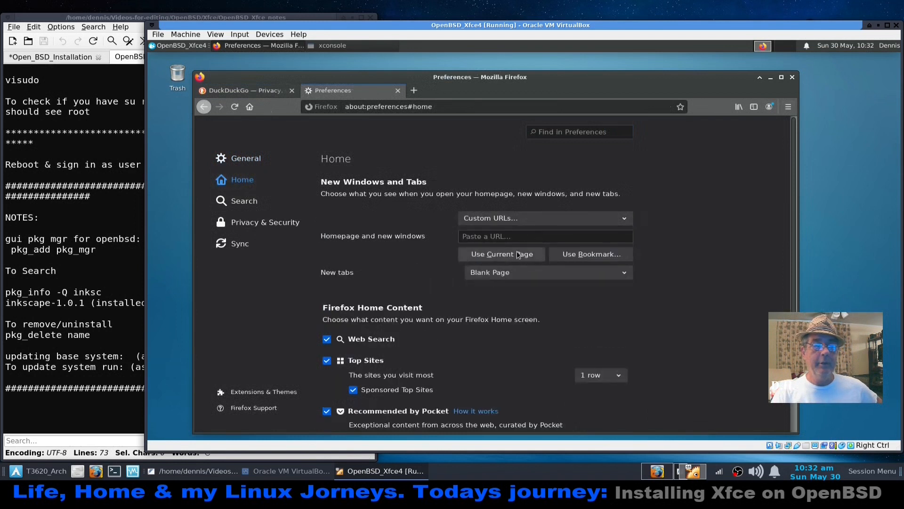
left_click(520, 255)
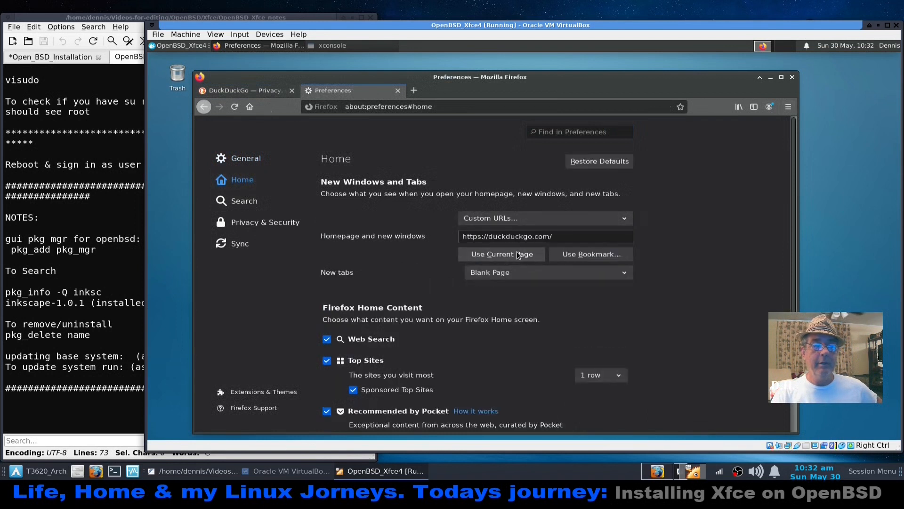
left_click(397, 91)
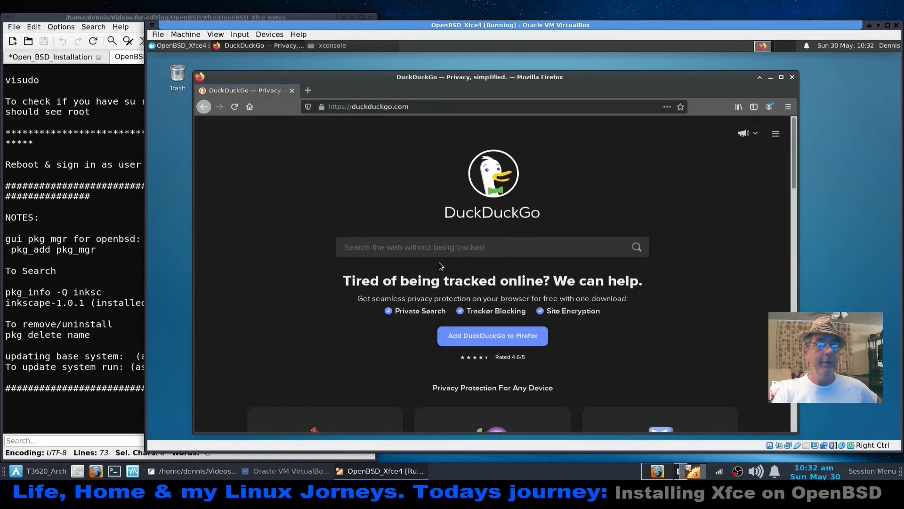
Search DuckDuckGo for openbsd, view the official OpenBSD website from the results and close Firefox
left_click(439, 250)
type("openbsd")
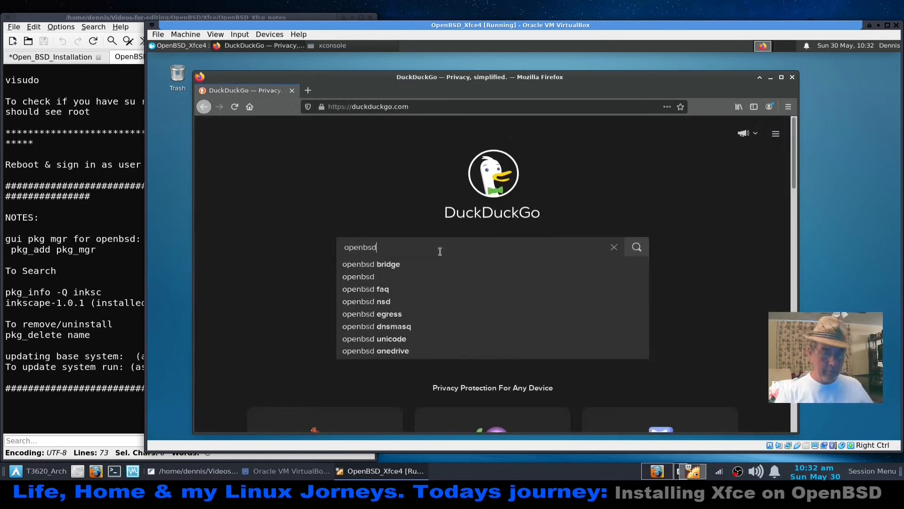
key("Return")
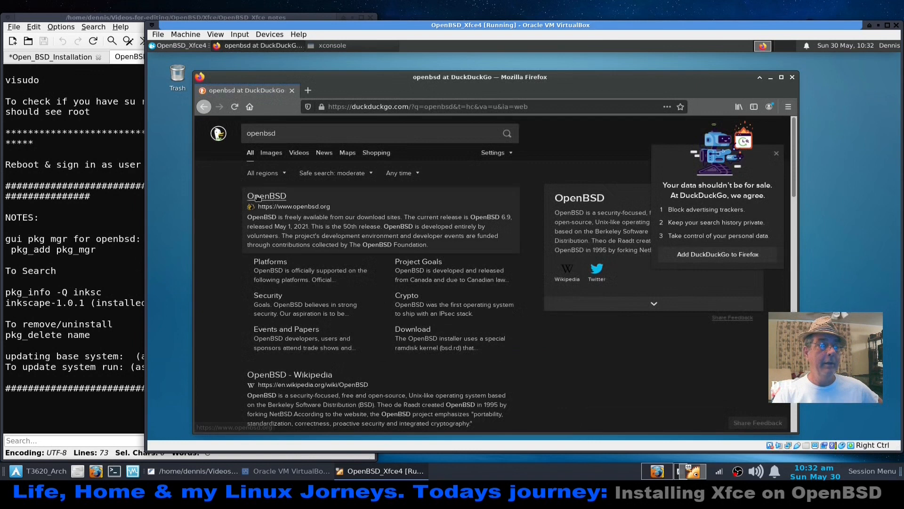
left_click(258, 197)
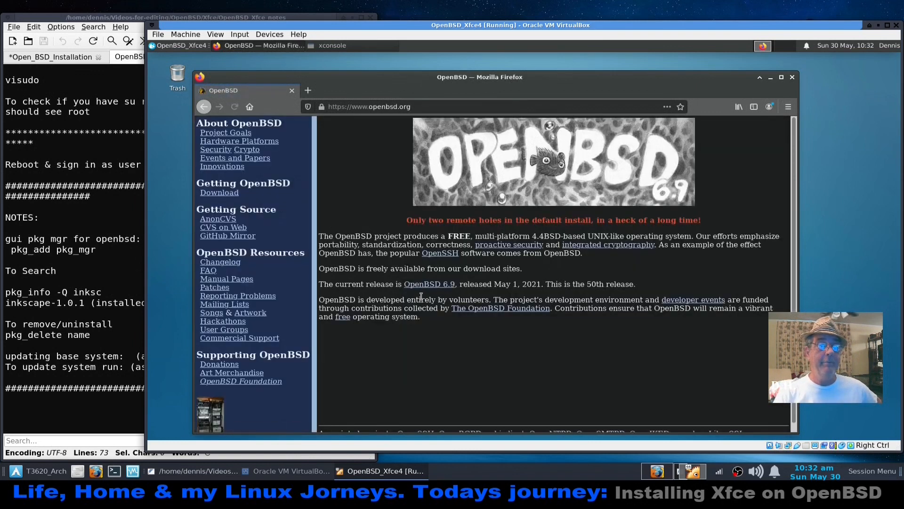
left_click(793, 77)
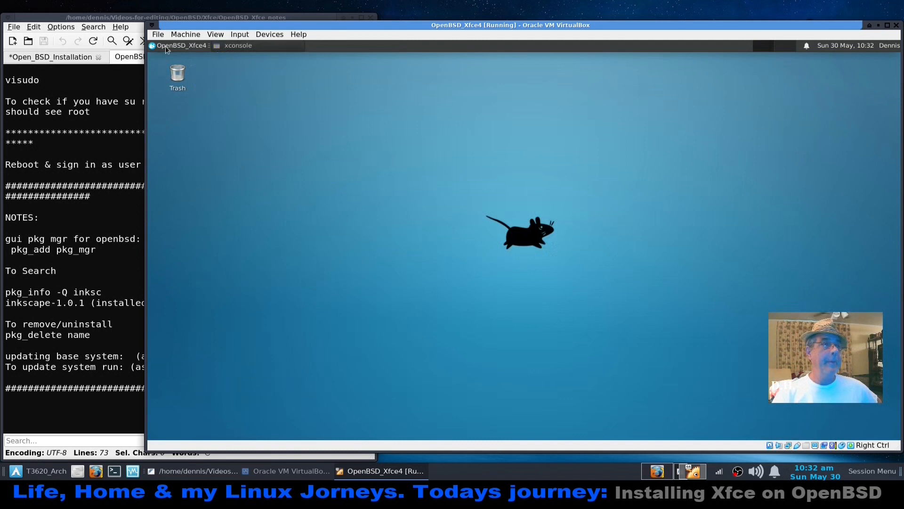
Launch System Monitor from the Whisker Menu's System category to view resource usage
left_click(165, 46)
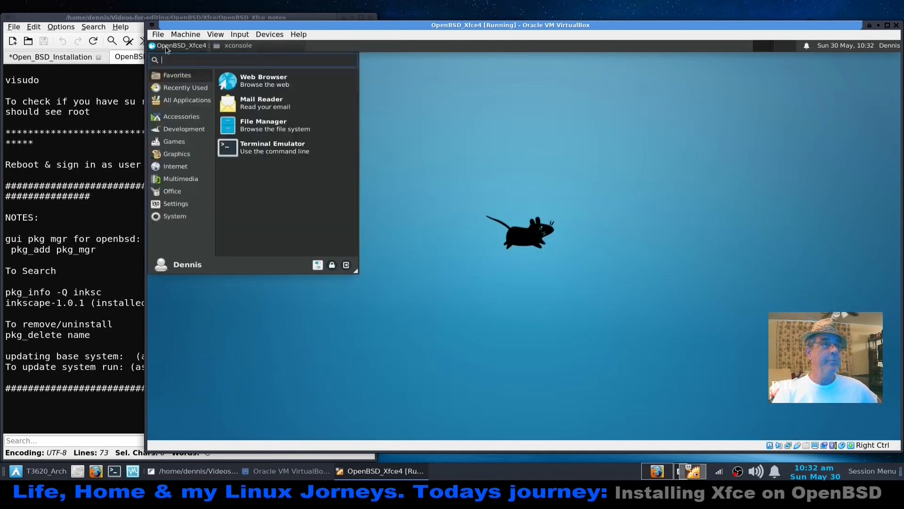
left_click(417, 358)
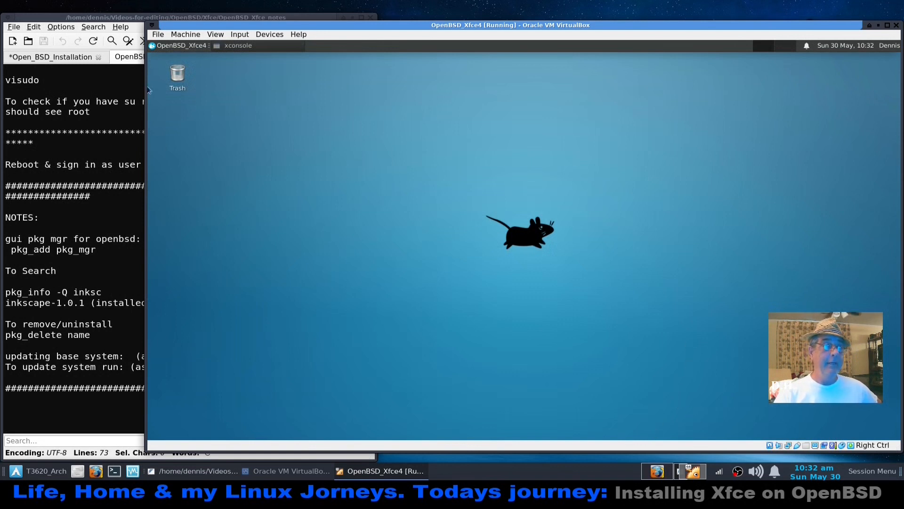
left_click(165, 47)
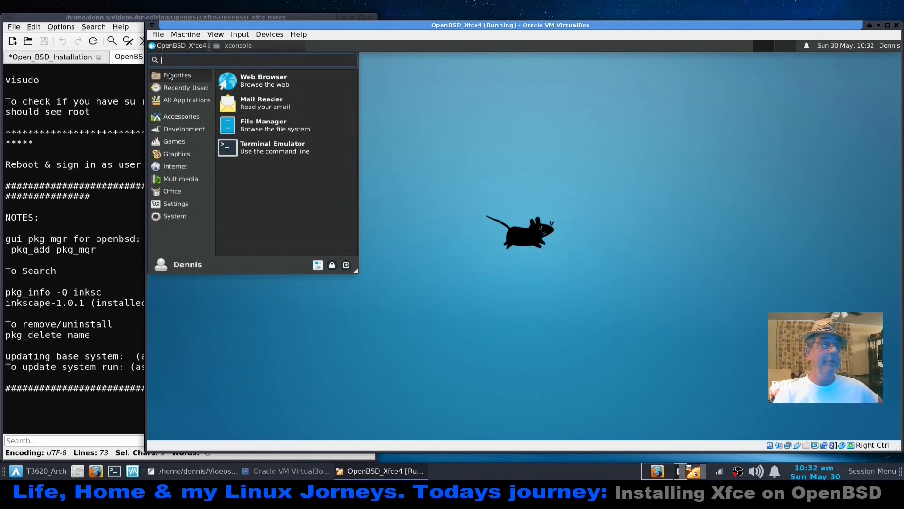
left_click(177, 218)
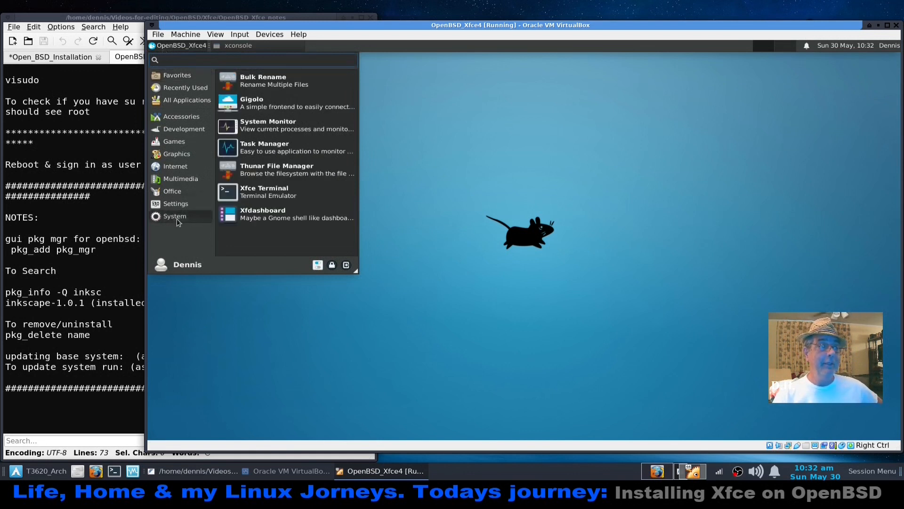
left_click(290, 122)
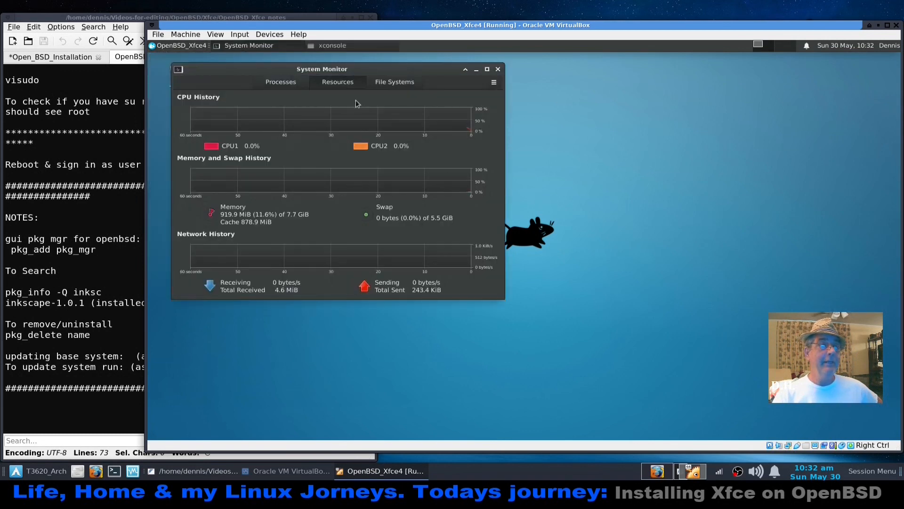
Look through the applications in the Whisker Menu's Settings, Multimedia, Games, Graphics, Internet, Office and System categories
left_click(166, 46)
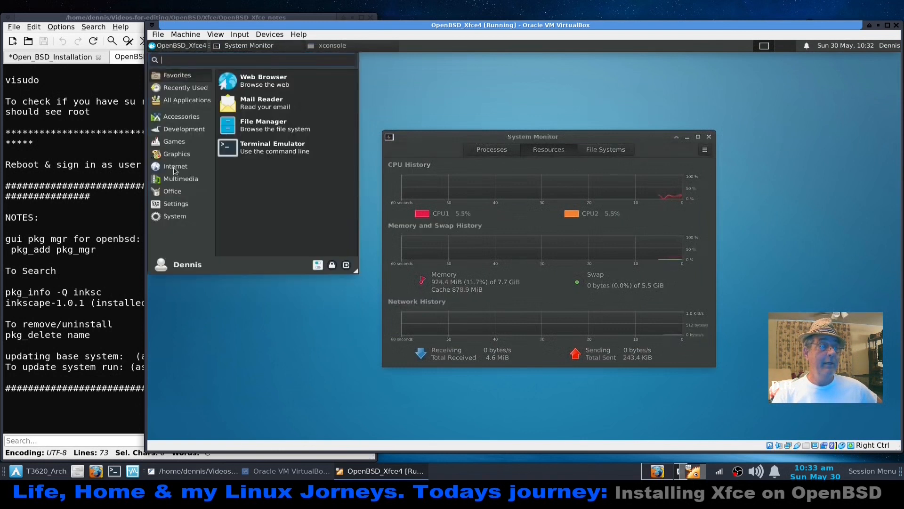
left_click(175, 206)
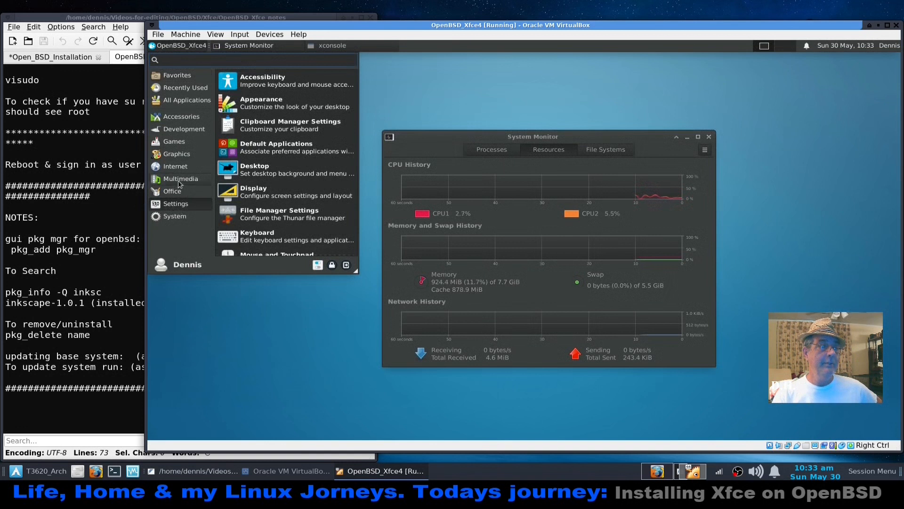
left_click(179, 182)
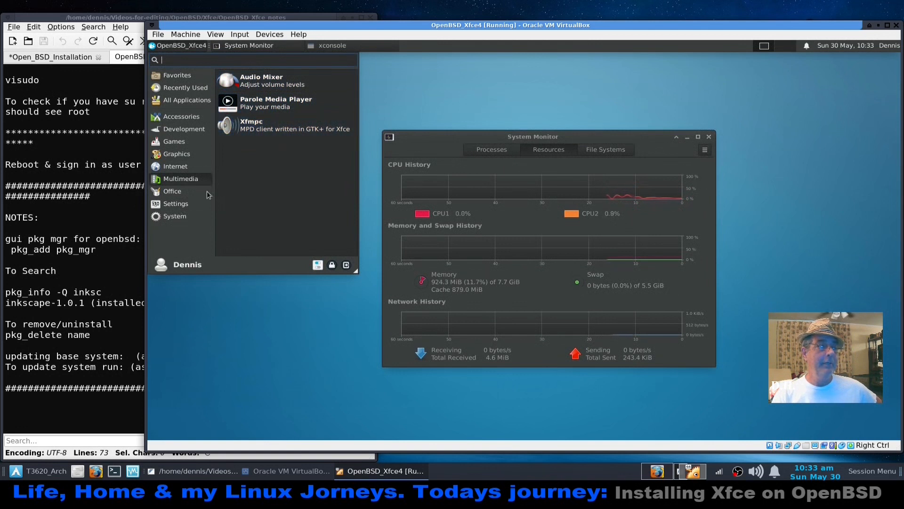
left_click(178, 142)
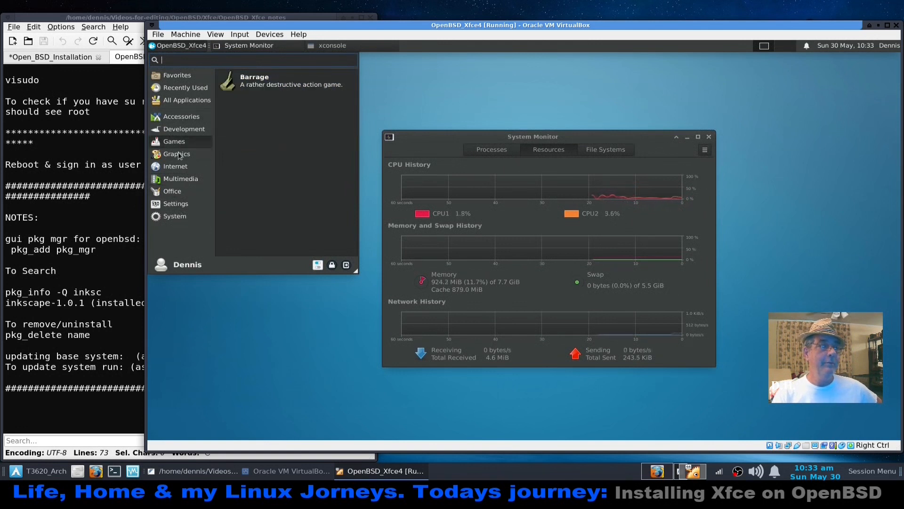
left_click(178, 154)
left_click(178, 168)
left_click(178, 178)
left_click(178, 191)
left_click(178, 204)
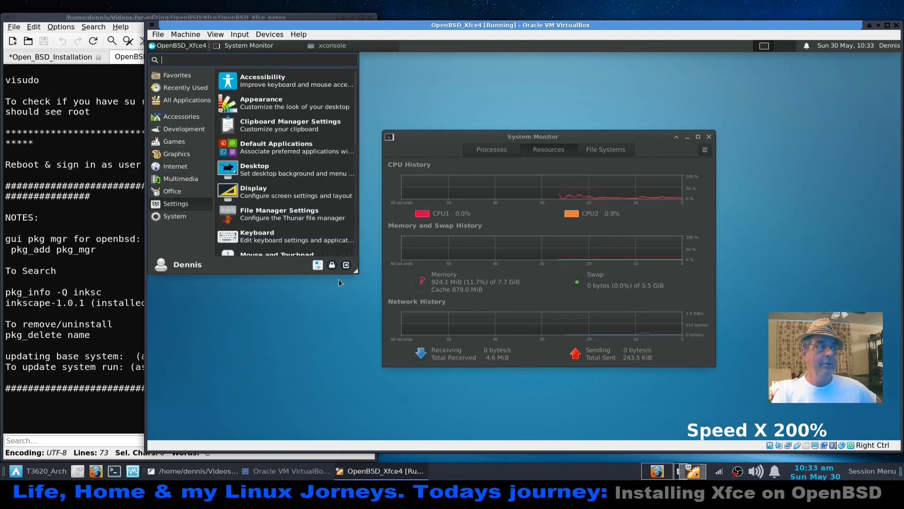
left_click(175, 216)
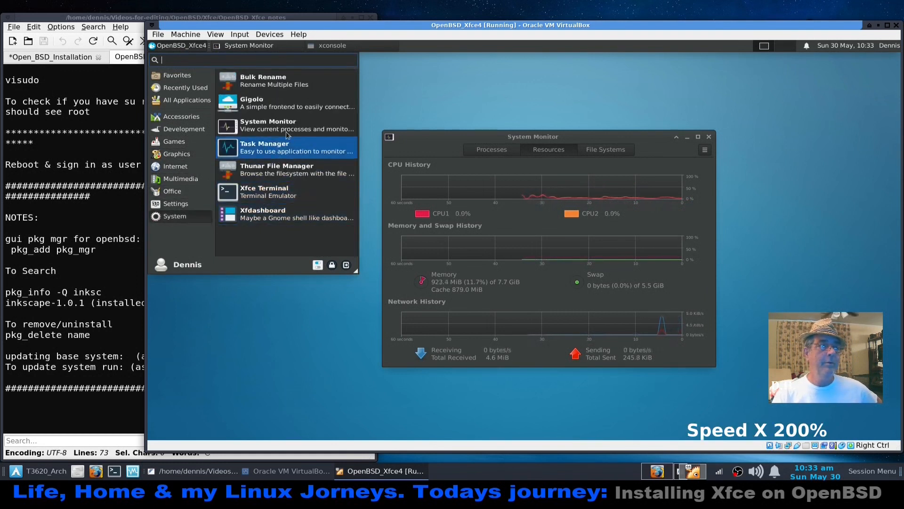
left_click(397, 102)
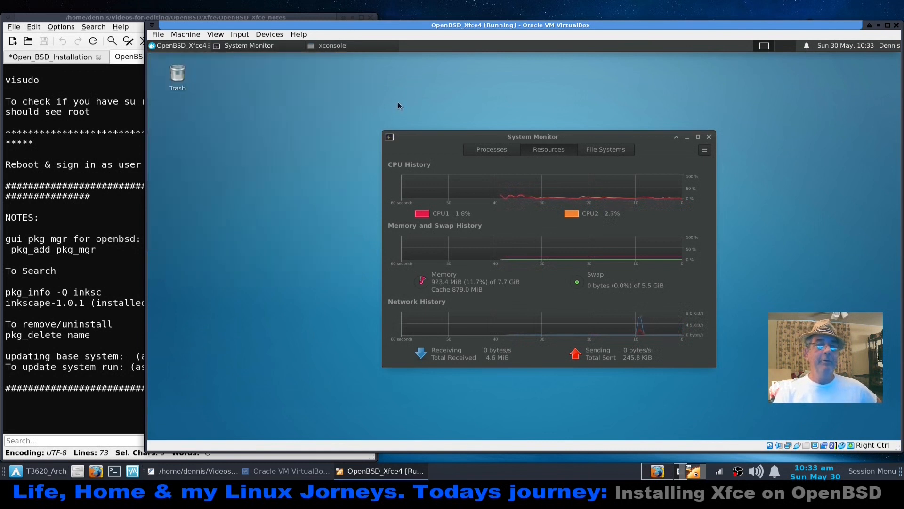
Reposition and close the System Monitor window, and restore the minimized xconsole window and close it
left_click_drag(642, 133, 493, 75)
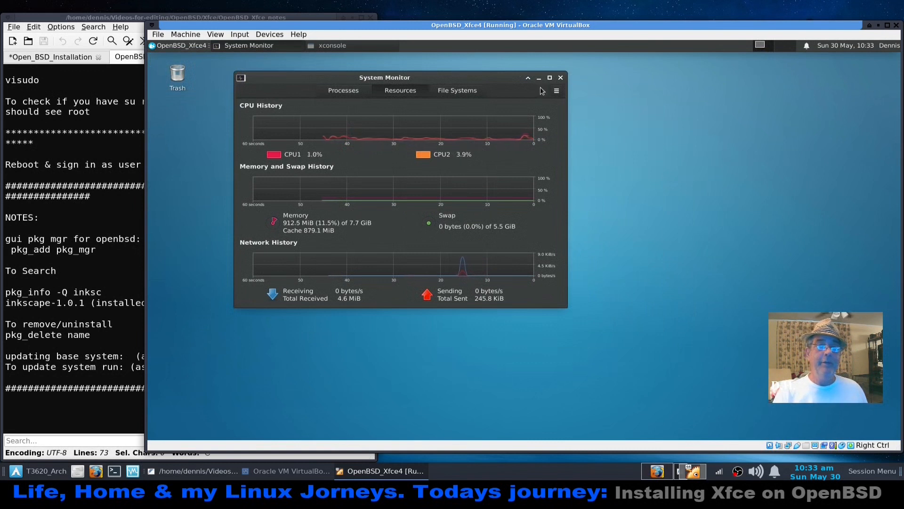
left_click(560, 78)
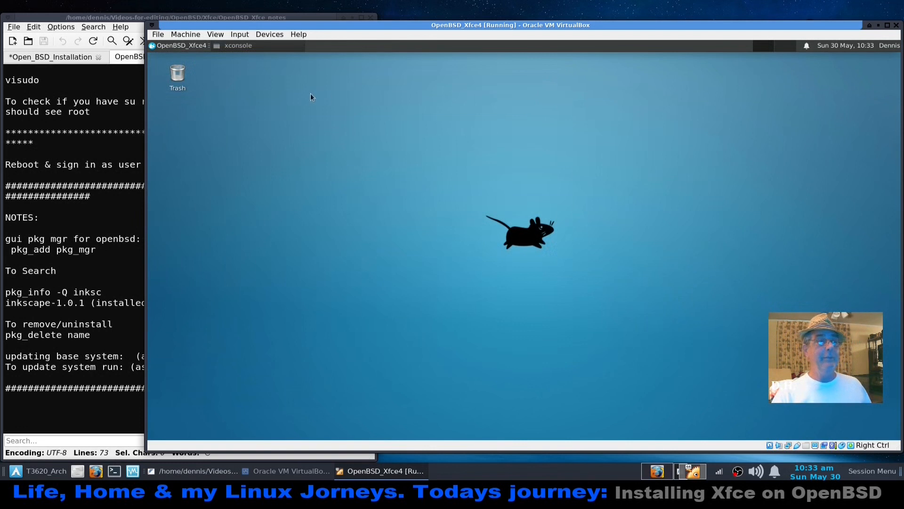
left_click(249, 46)
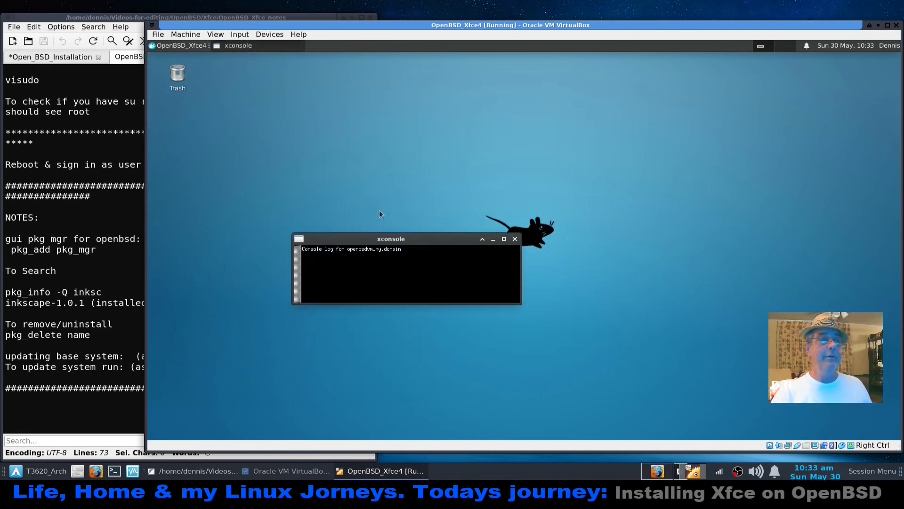
left_click(515, 239)
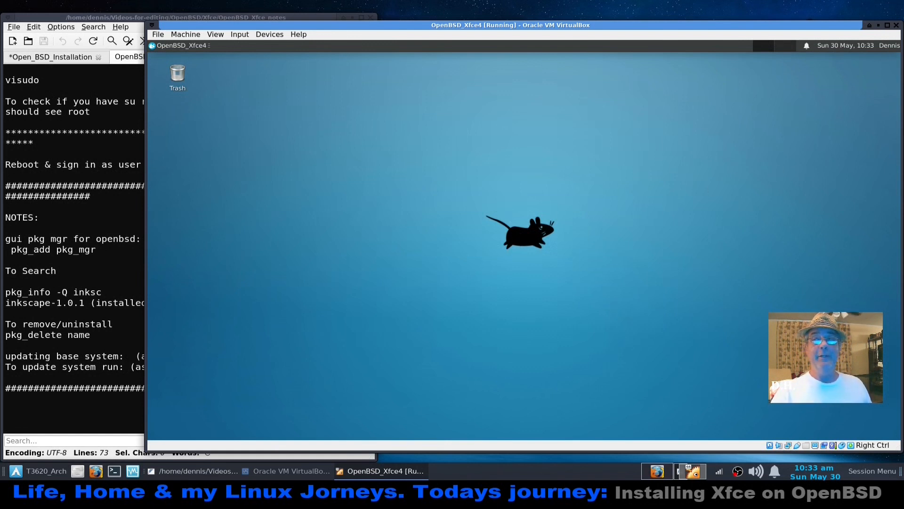
Shut down the OpenBSD virtual machine from the Xfce session's user menu and confirm the shutdown
left_click(890, 47)
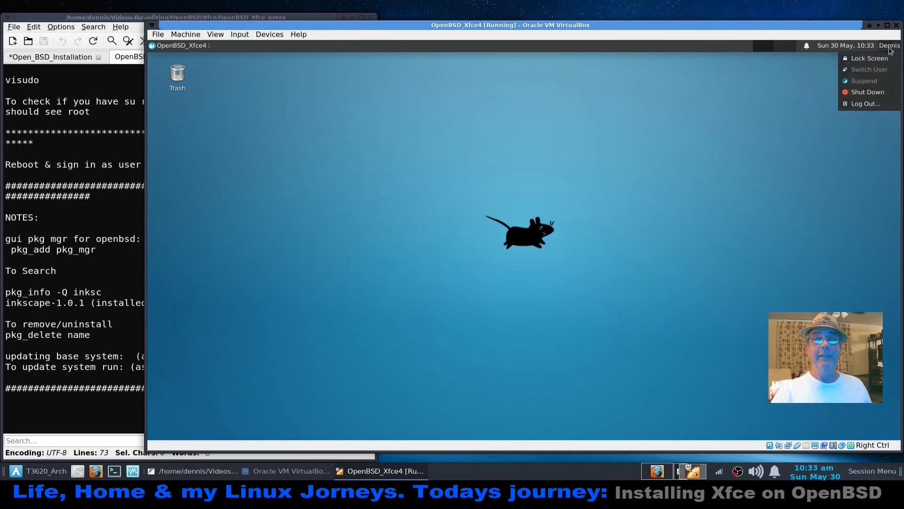
left_click(860, 93)
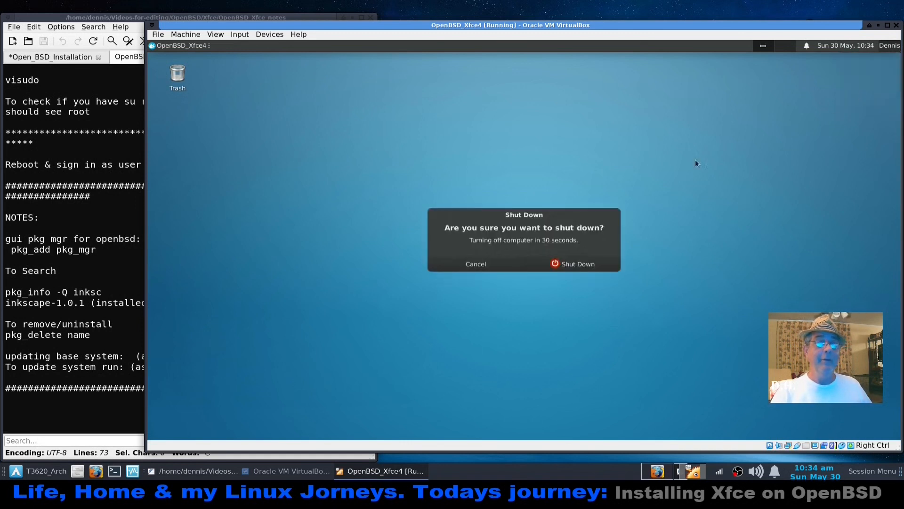
left_click(580, 263)
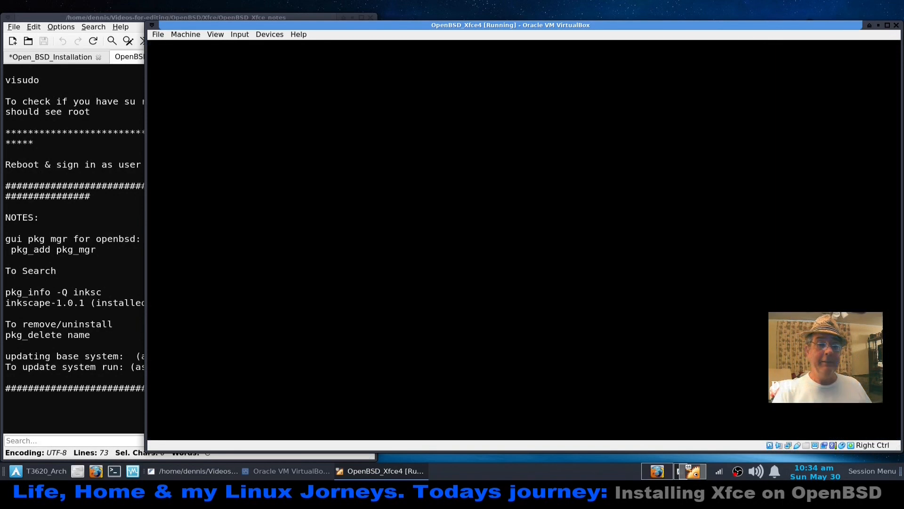